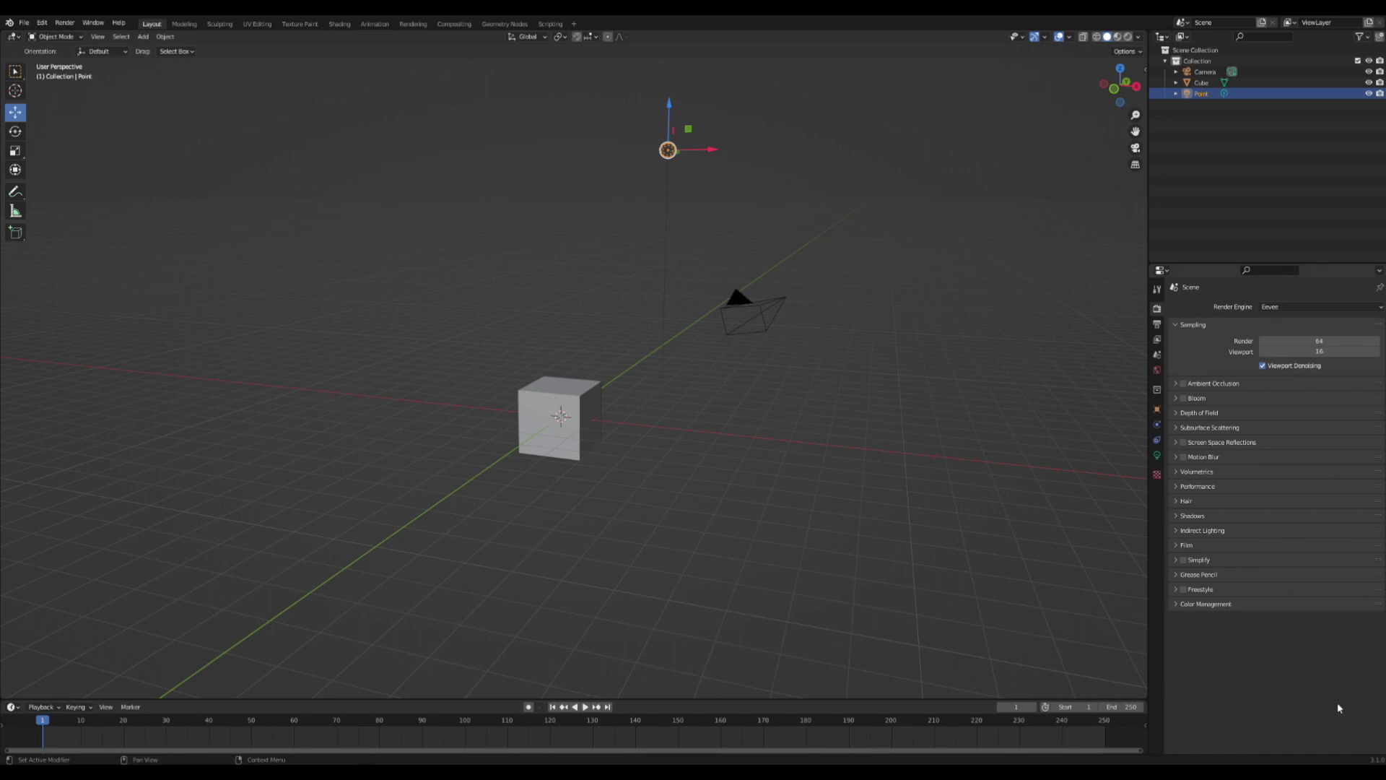
# Try moving the camera to a new spot and undo the move
pyautogui.click(734, 322)
pyautogui.press('g')
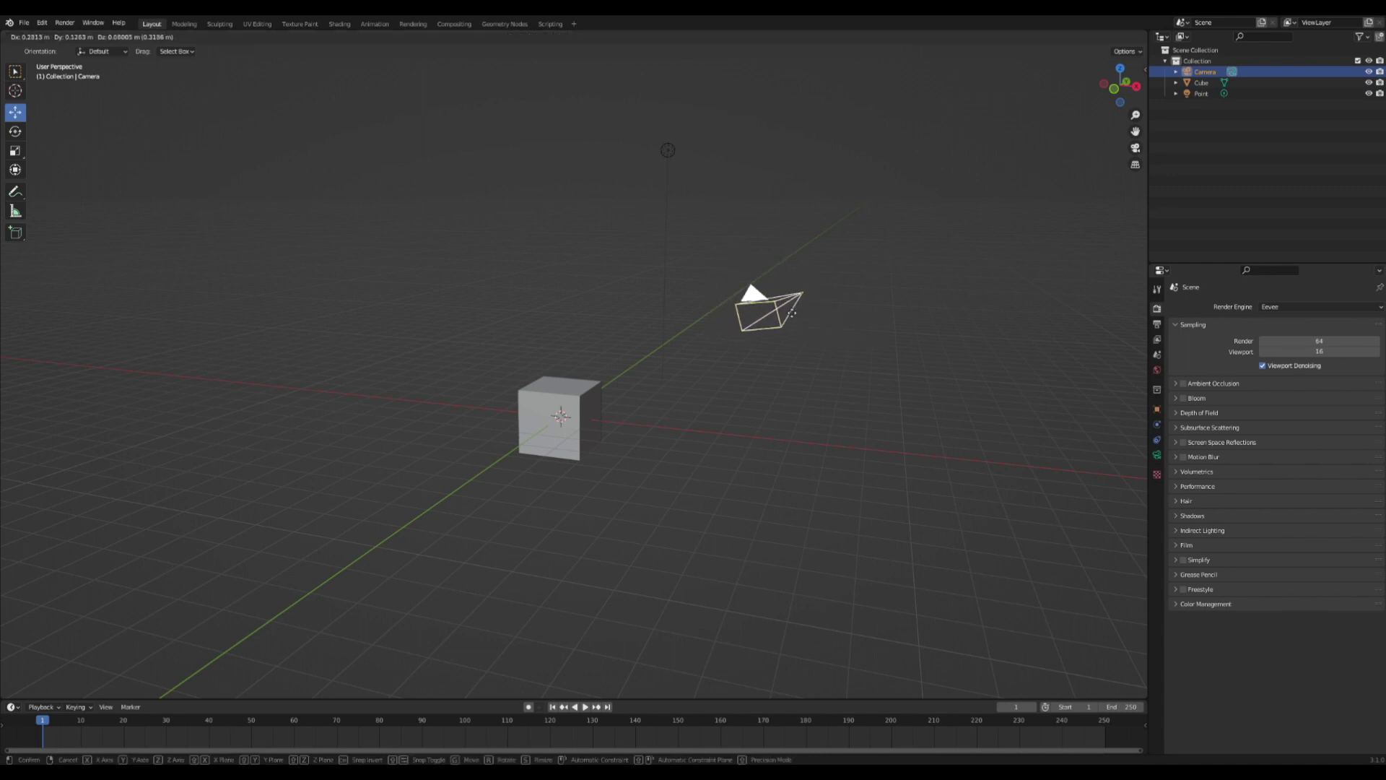
pyautogui.click(793, 305)
pyautogui.hotkey('ctrl', 'z')
# Try moving the point light and the cube, cancelling or undoing each move
pyautogui.click(670, 151)
pyautogui.press('g')
pyautogui.press('Escape')
pyautogui.click(561, 408)
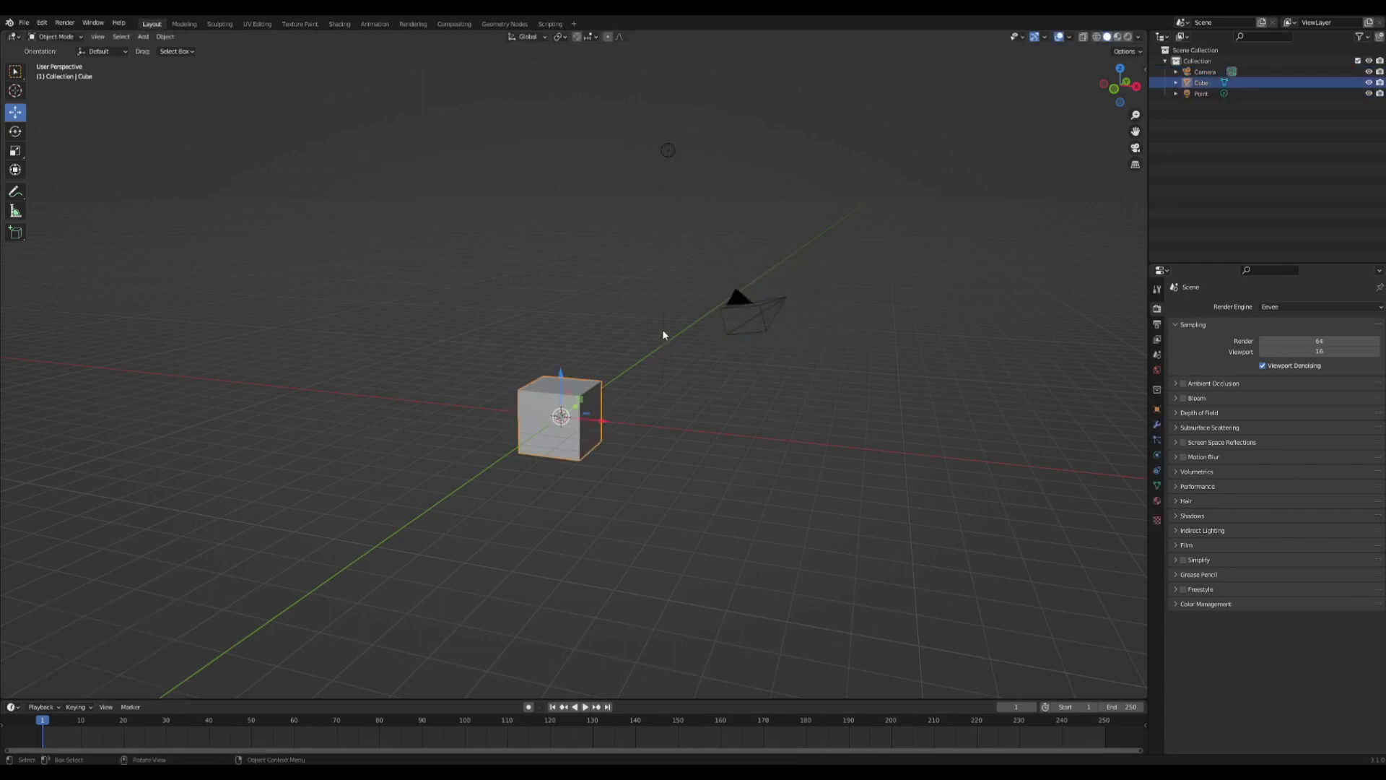
pyautogui.press('g')
pyautogui.click(694, 286)
pyautogui.hotkey('ctrl', 'z')
# Bevel all edges of the cube in Edit Mode and increase the bevel's segments to round the shape
pyautogui.press('Tab')
pyautogui.moveTo(638, 384); pyautogui.dragTo(618, 397, button='middle')
pyautogui.scroll(3, 622, 405)
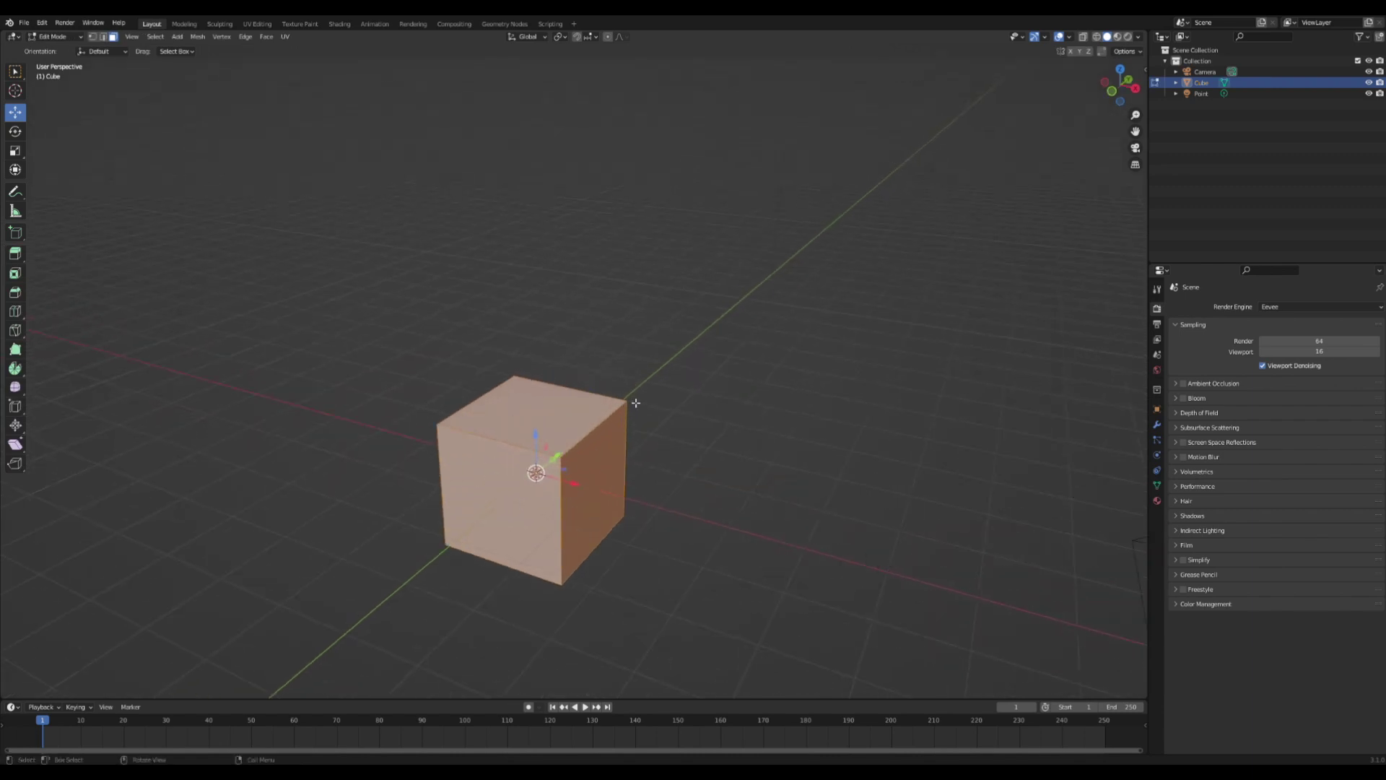
pyautogui.hotkey('ctrl', 'b')
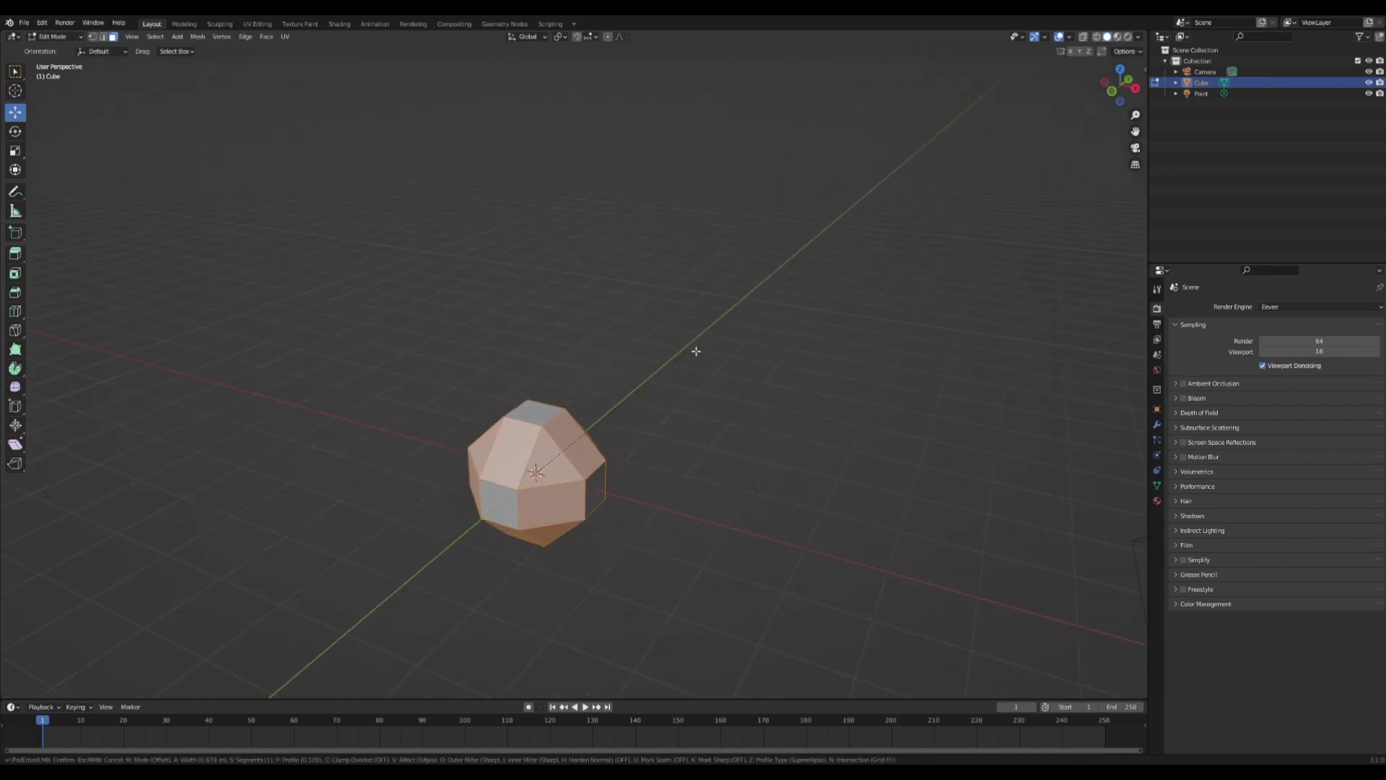
pyautogui.click(693, 349)
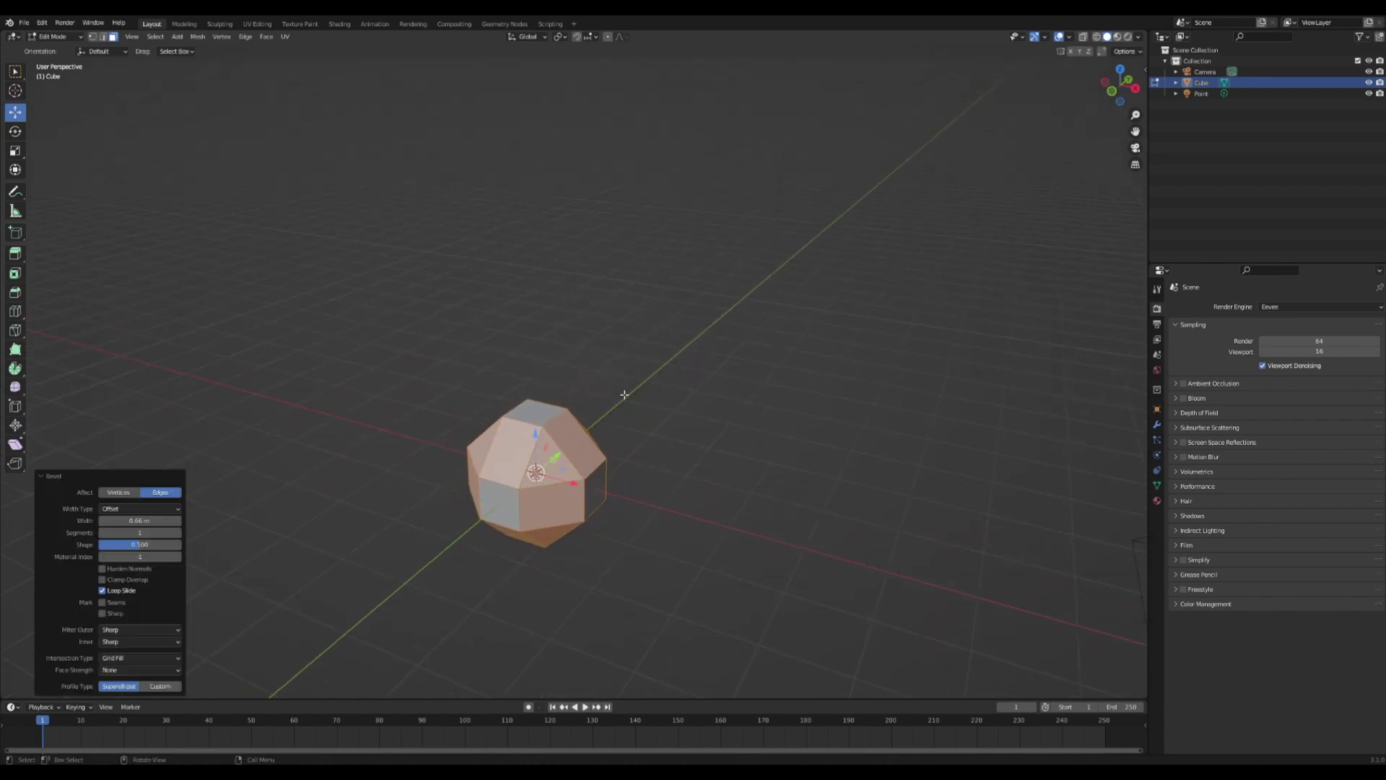
pyautogui.click(178, 532)
pyautogui.click(179, 532)
pyautogui.click(178, 532)
pyautogui.click(178, 533)
pyautogui.moveTo(462, 404); pyautogui.dragTo(612, 424, button='middle')
# Leave Edit Mode and undo the bevel on the cube
pyautogui.press('Tab')
pyautogui.hotkey('ctrl', 'z')
pyautogui.hotkey('ctrl', 'z')
pyautogui.hotkey('ctrl', 'z')
pyautogui.scroll(-3, 628, 401)
pyautogui.hotkey('ctrl', 'z')
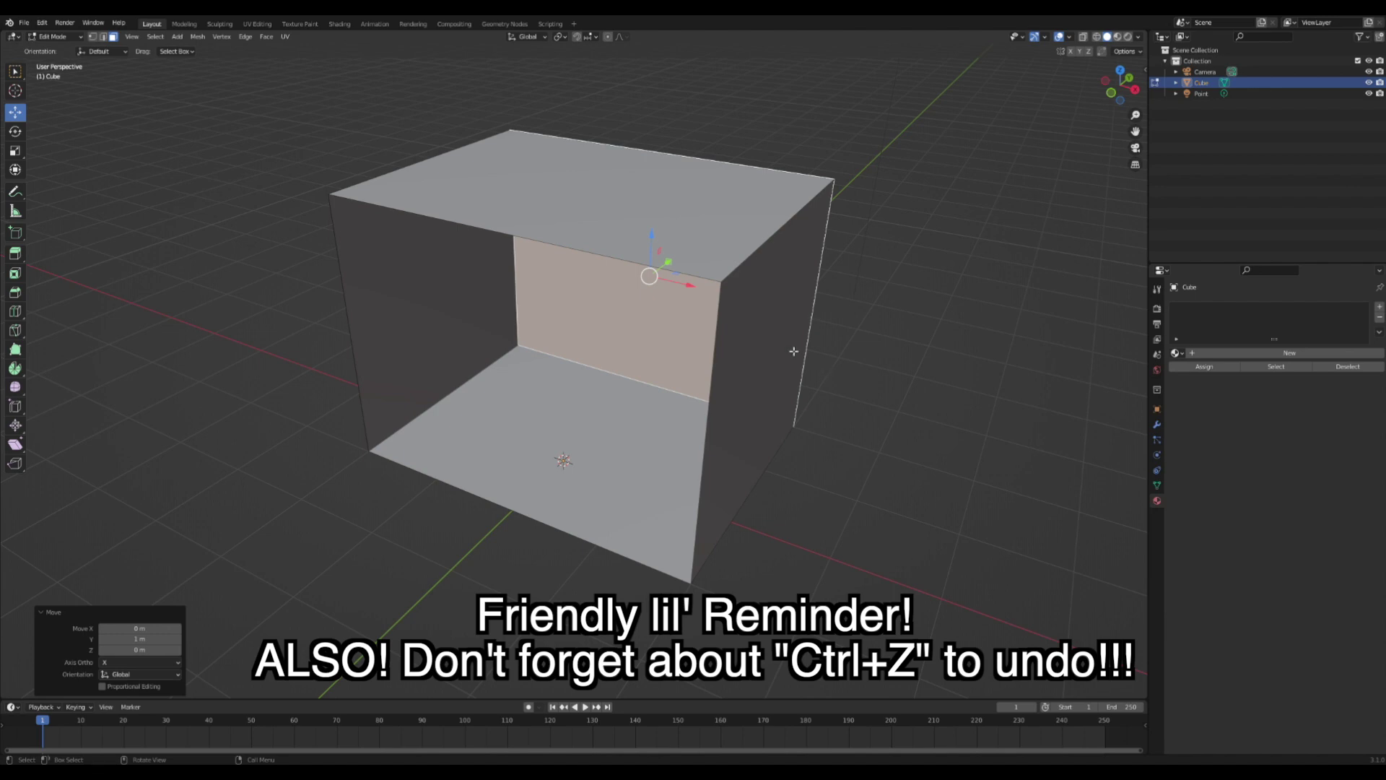
pyautogui.scroll(1, 838, 285)
pyautogui.scroll(-3, 838, 284)
pyautogui.scroll(7, 838, 284)
pyautogui.scroll(-4, 838, 284)
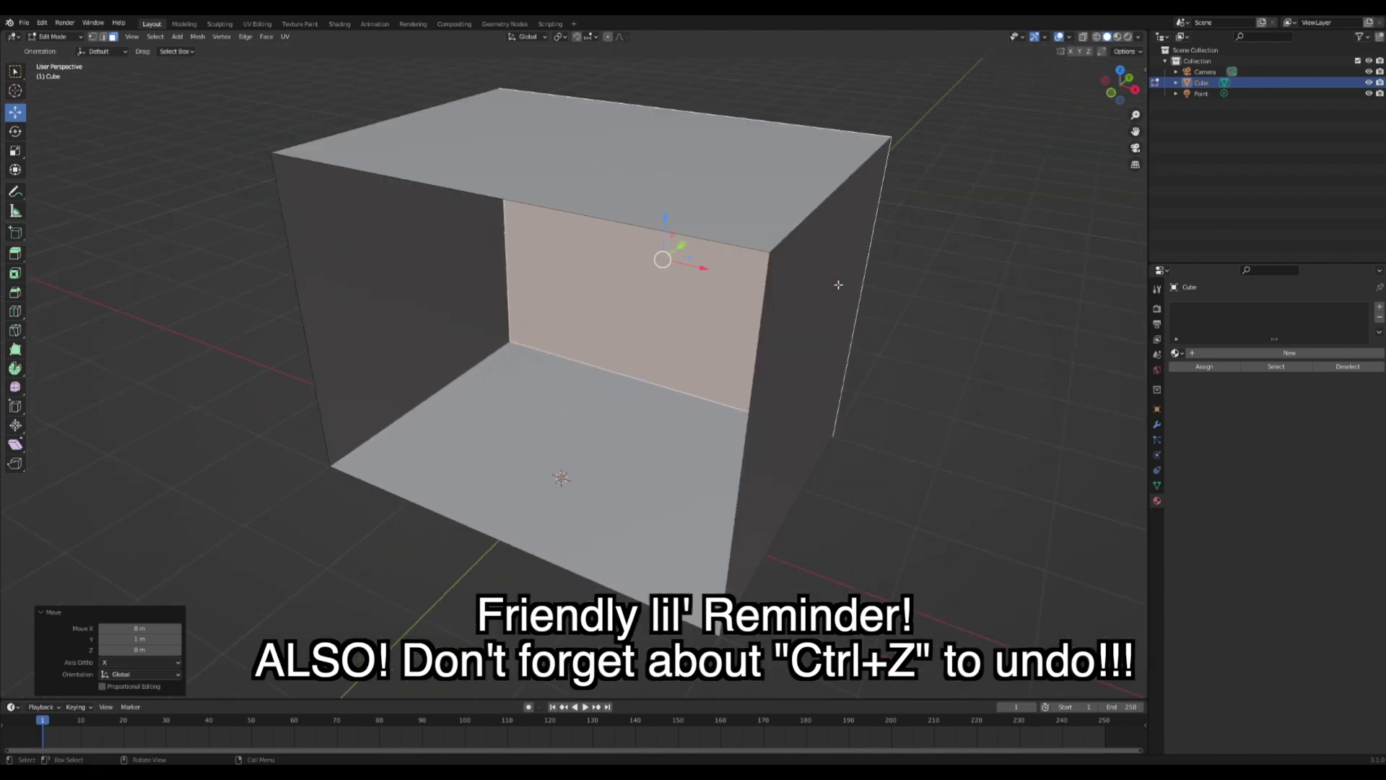
pyautogui.moveTo(838, 284)
pyautogui.mouseDown(button='middle')
pyautogui.moveTo(989, 261)
pyautogui.moveTo(844, 264)
pyautogui.moveTo(844, 283)
pyautogui.mouseUp(button='middle')
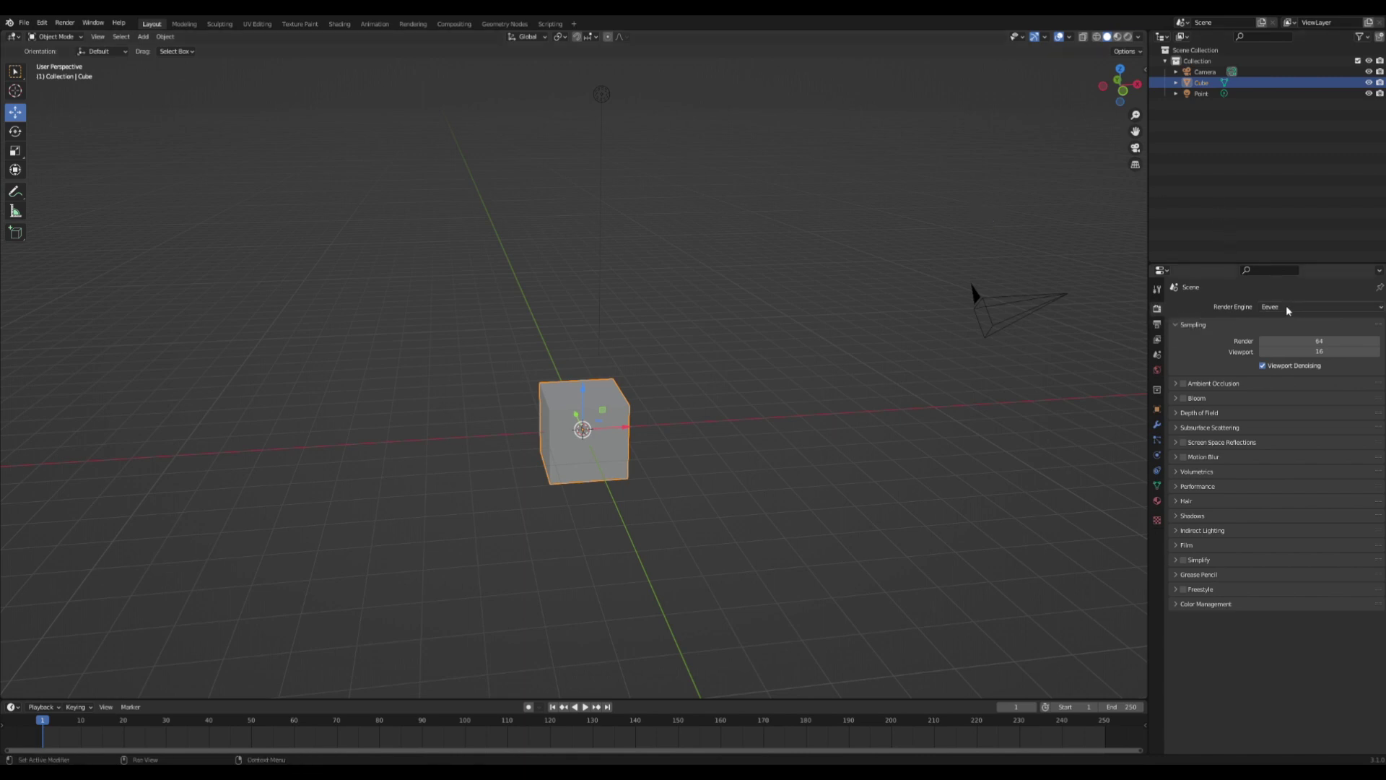
# Review the output, view layer, scene, world, collection and object transform properties
pyautogui.click(1155, 325)
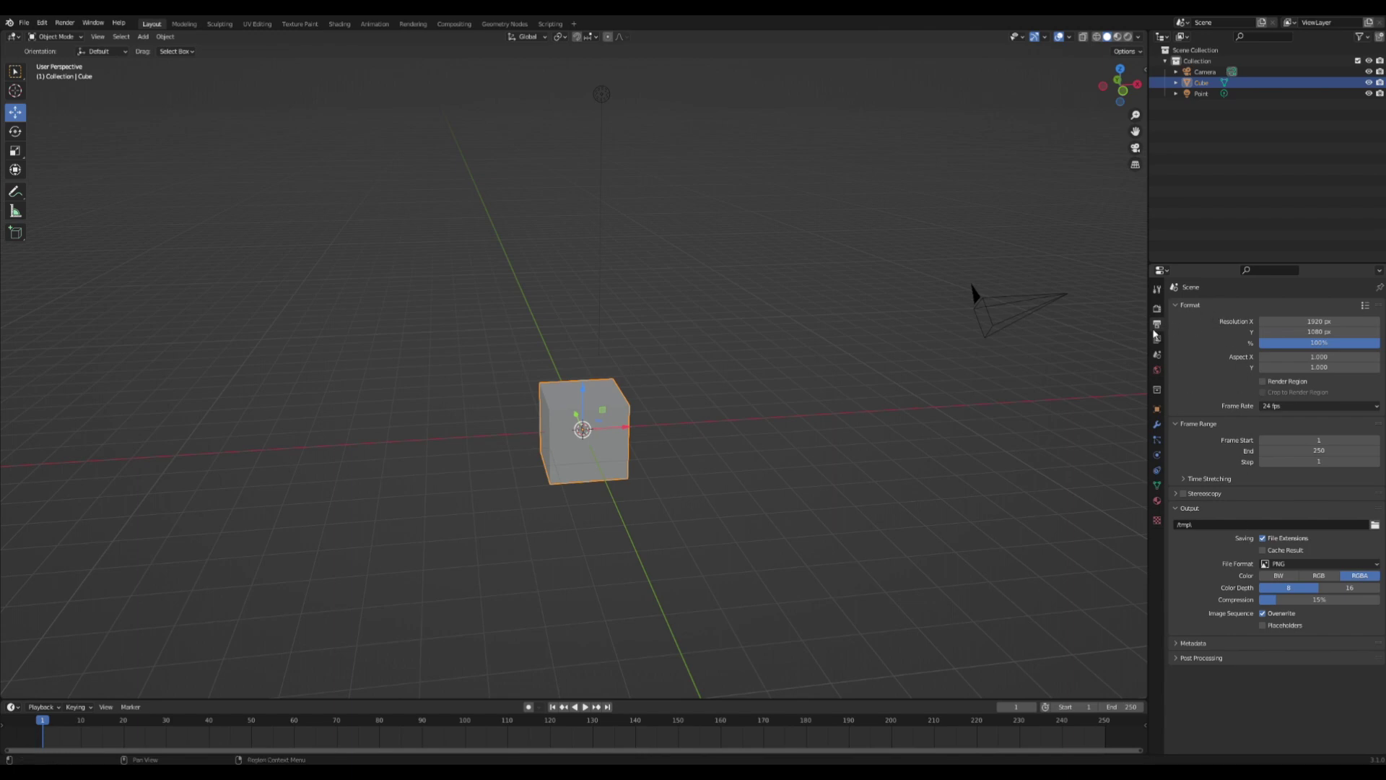
pyautogui.click(1157, 340)
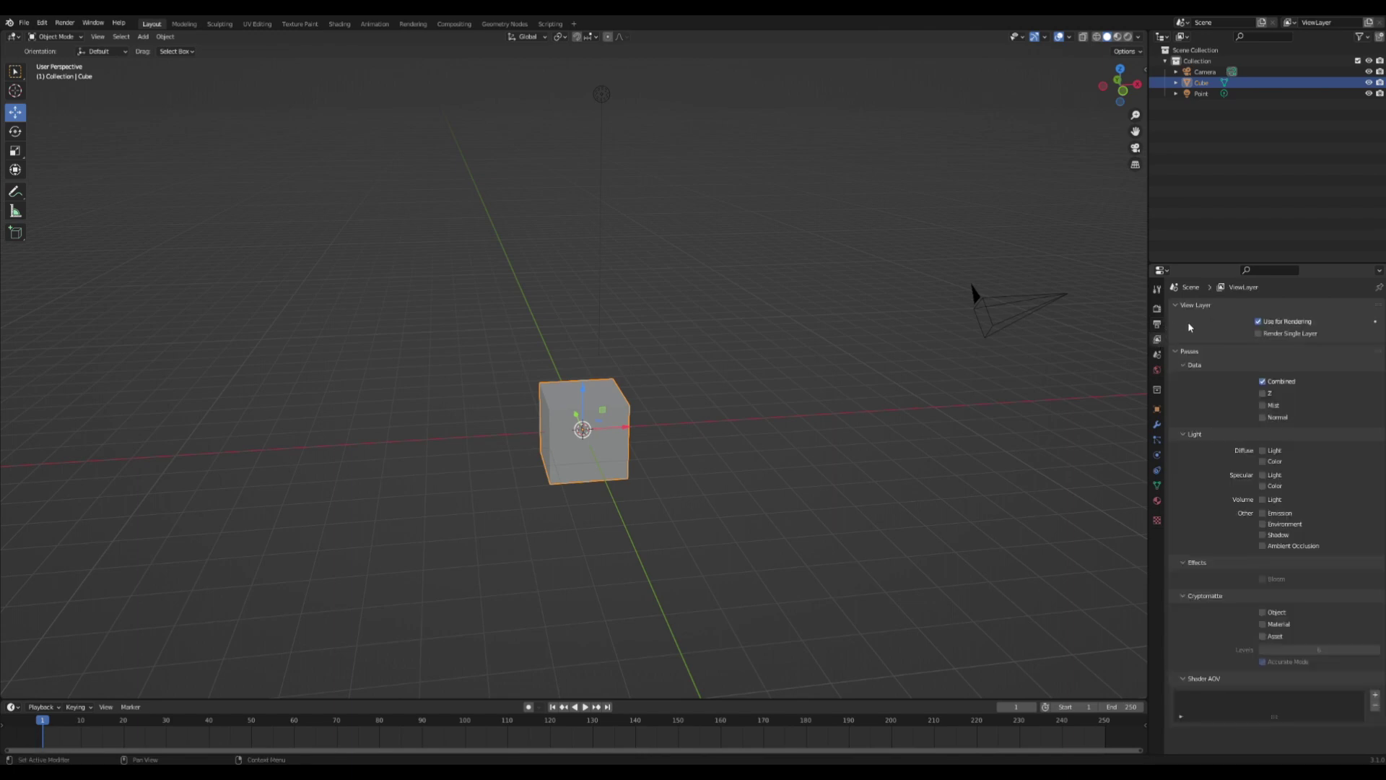
pyautogui.click(1157, 354)
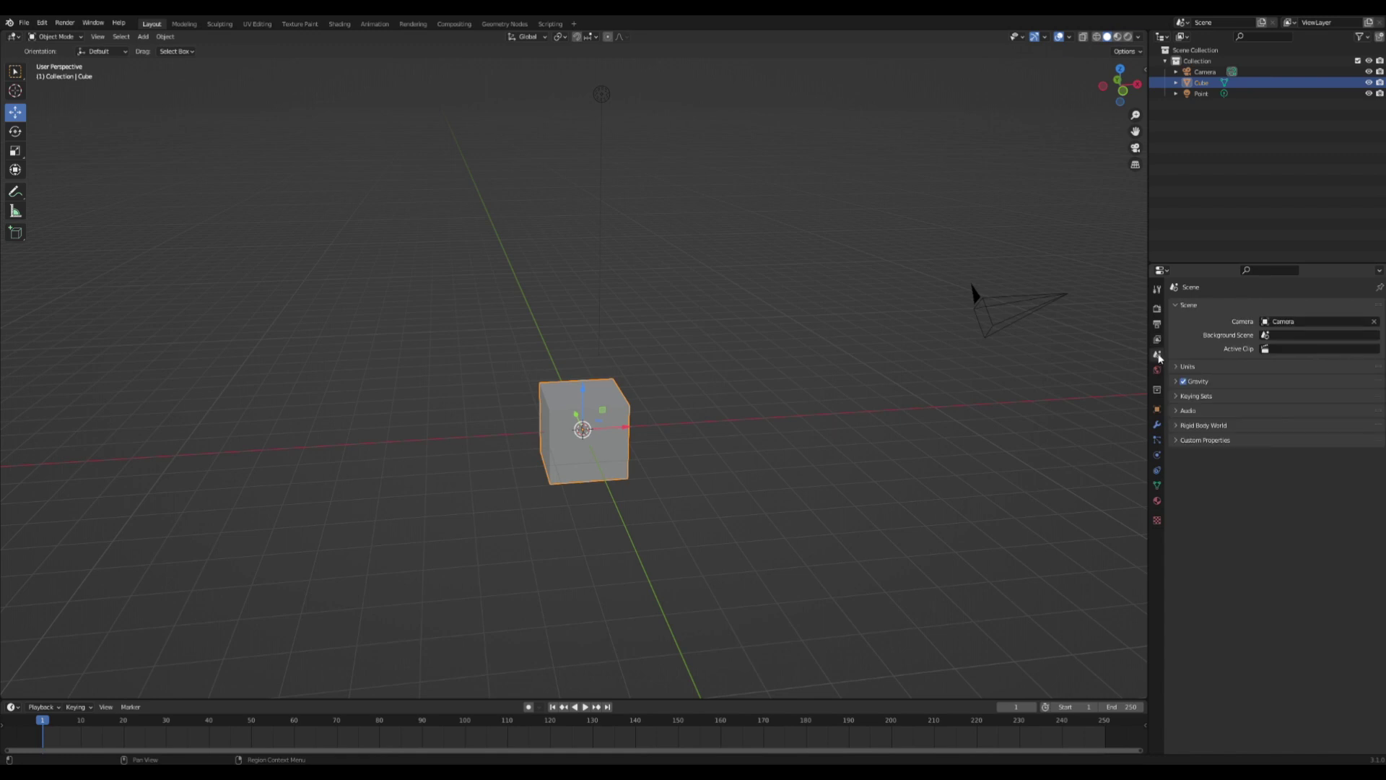
pyautogui.click(1157, 369)
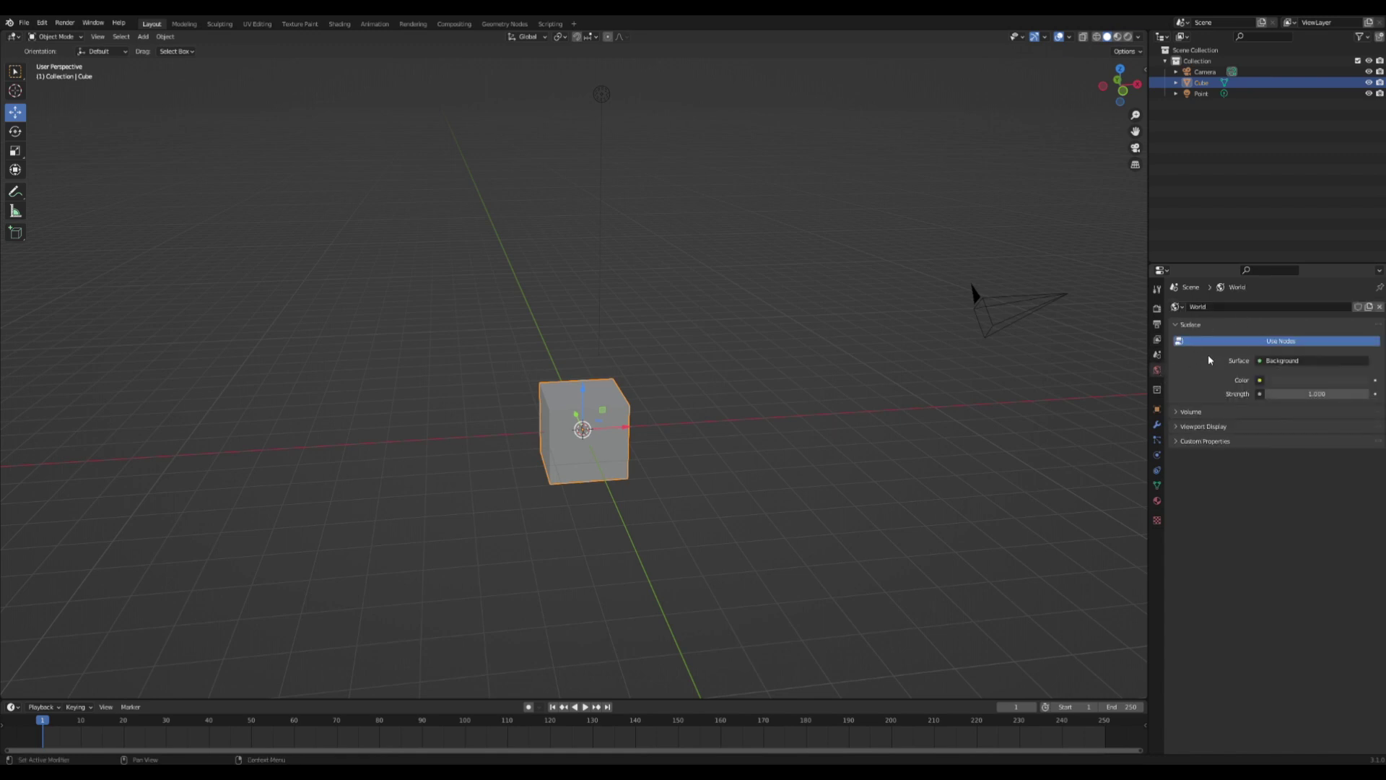
pyautogui.click(1156, 390)
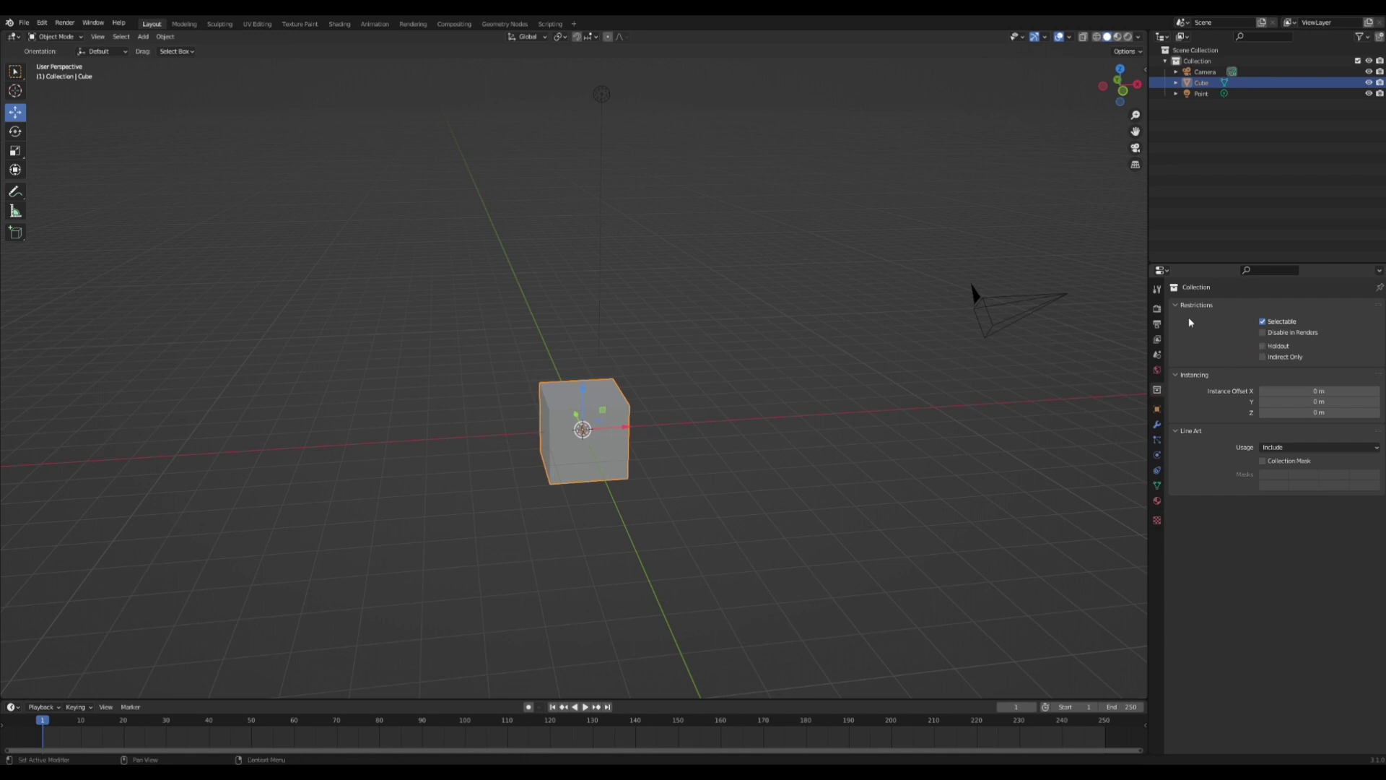
pyautogui.click(1157, 409)
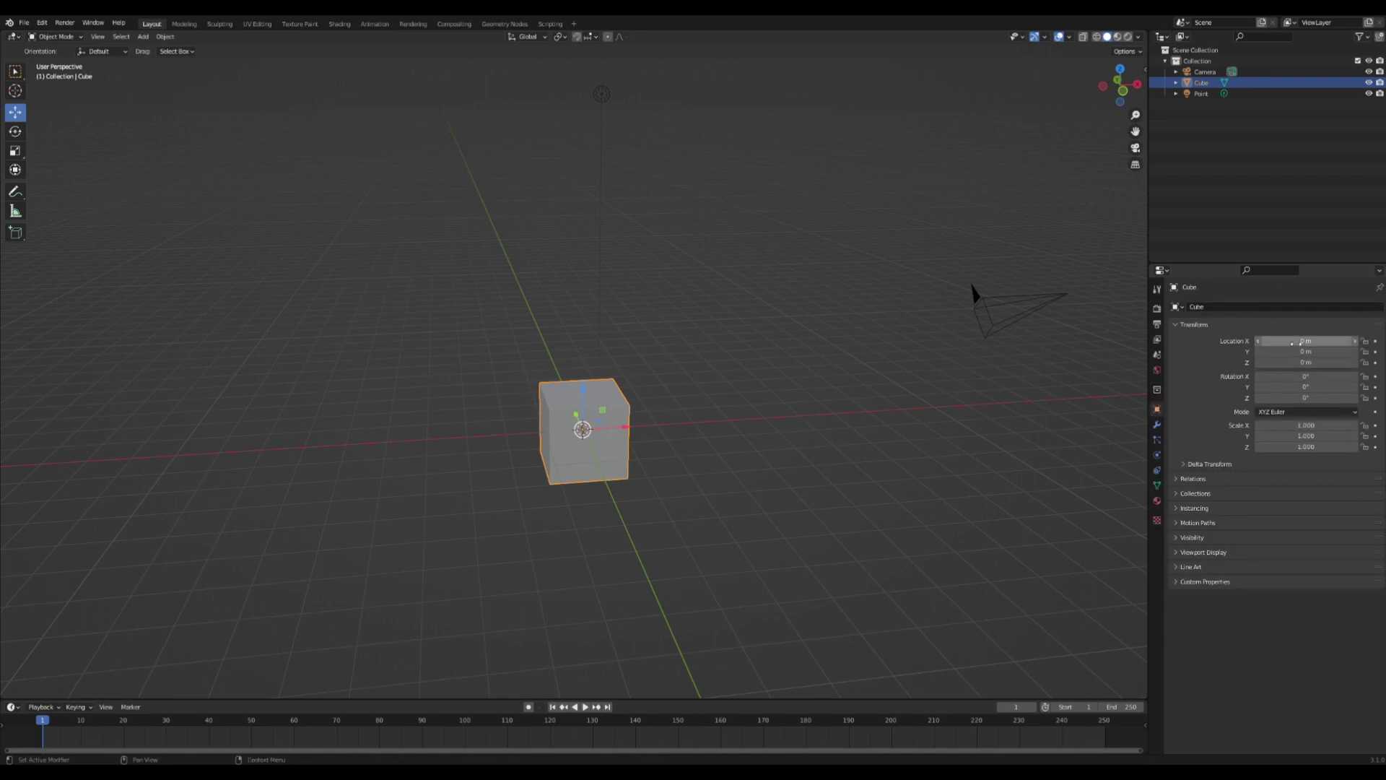
pyautogui.moveTo(1292, 343); pyautogui.dragTo(1305, 425)
# Try an Array modifier on the cube with a count of 6 and relative X factor of 1.4, and remove it
pyautogui.click(1157, 423)
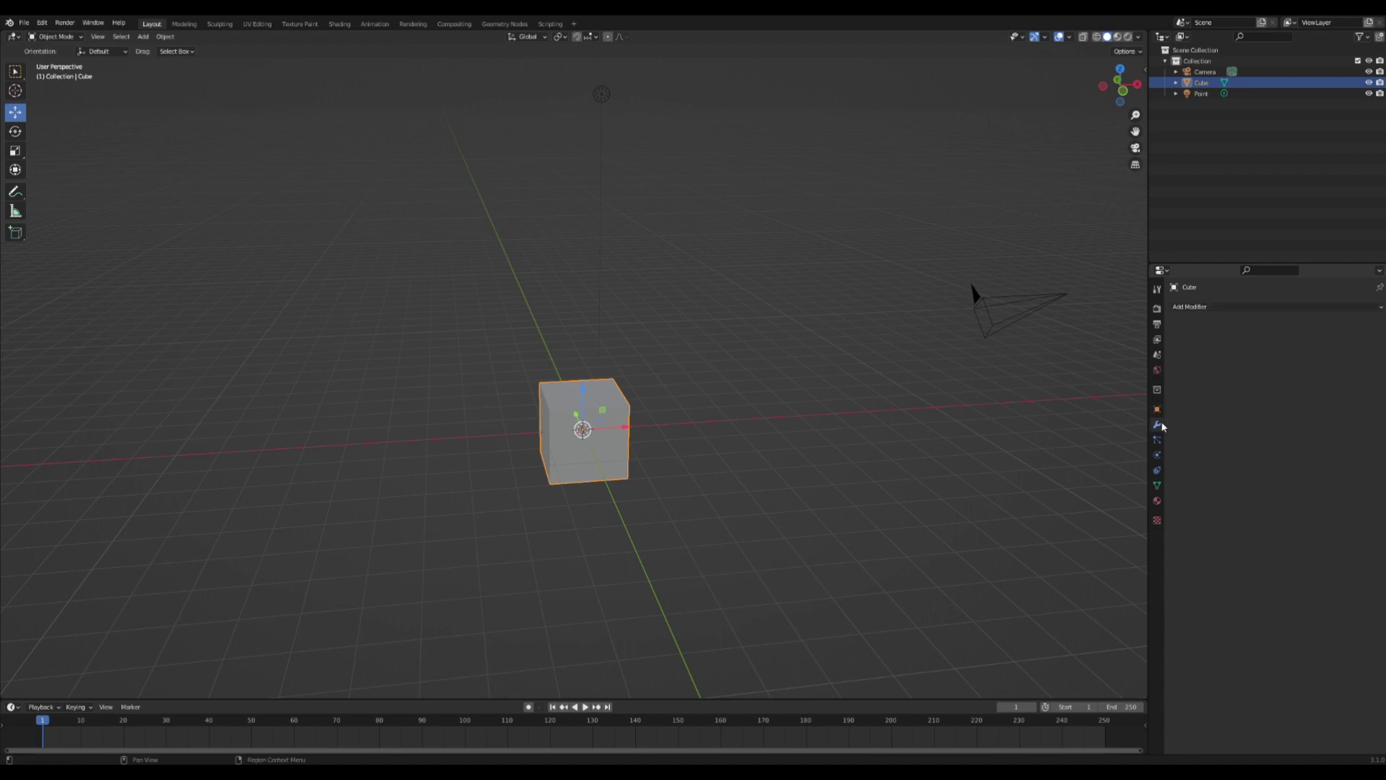
pyautogui.click(1216, 304)
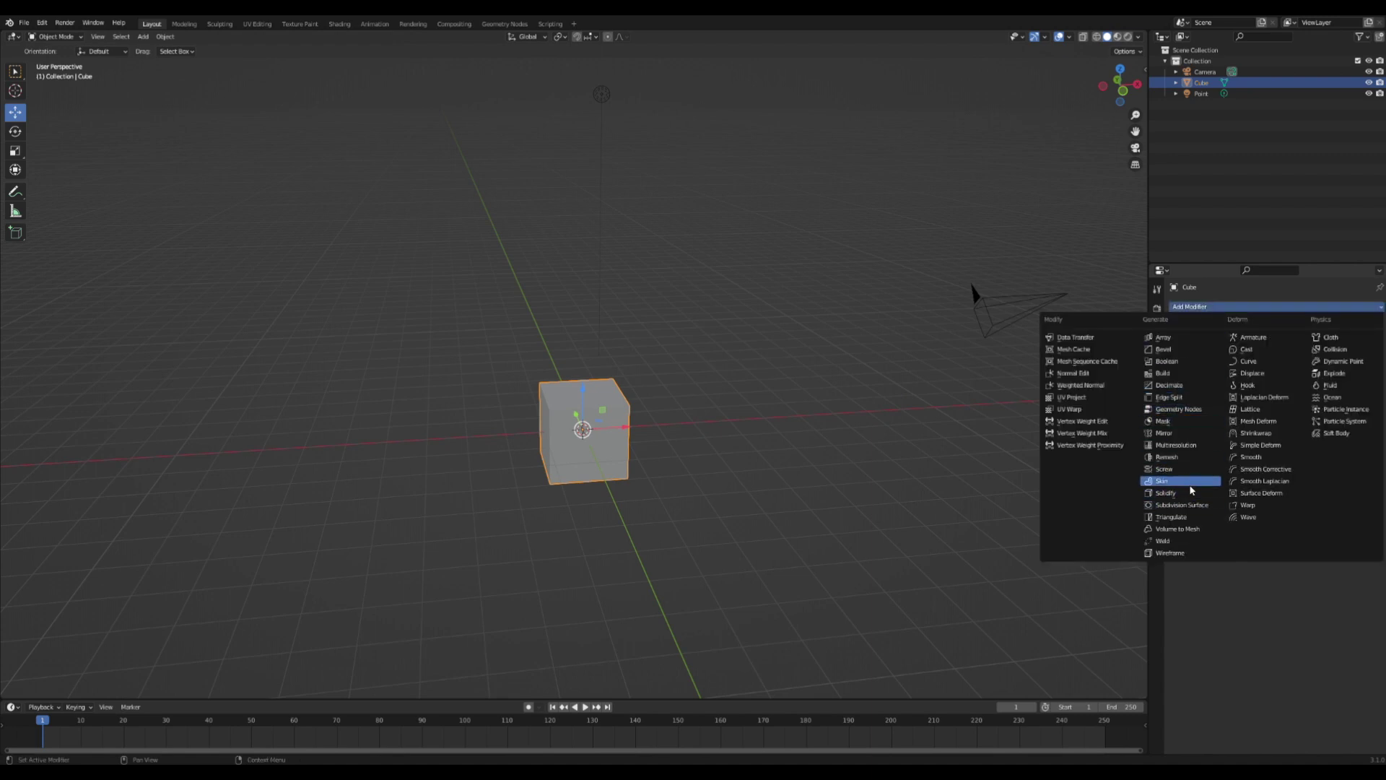
pyautogui.click(1163, 337)
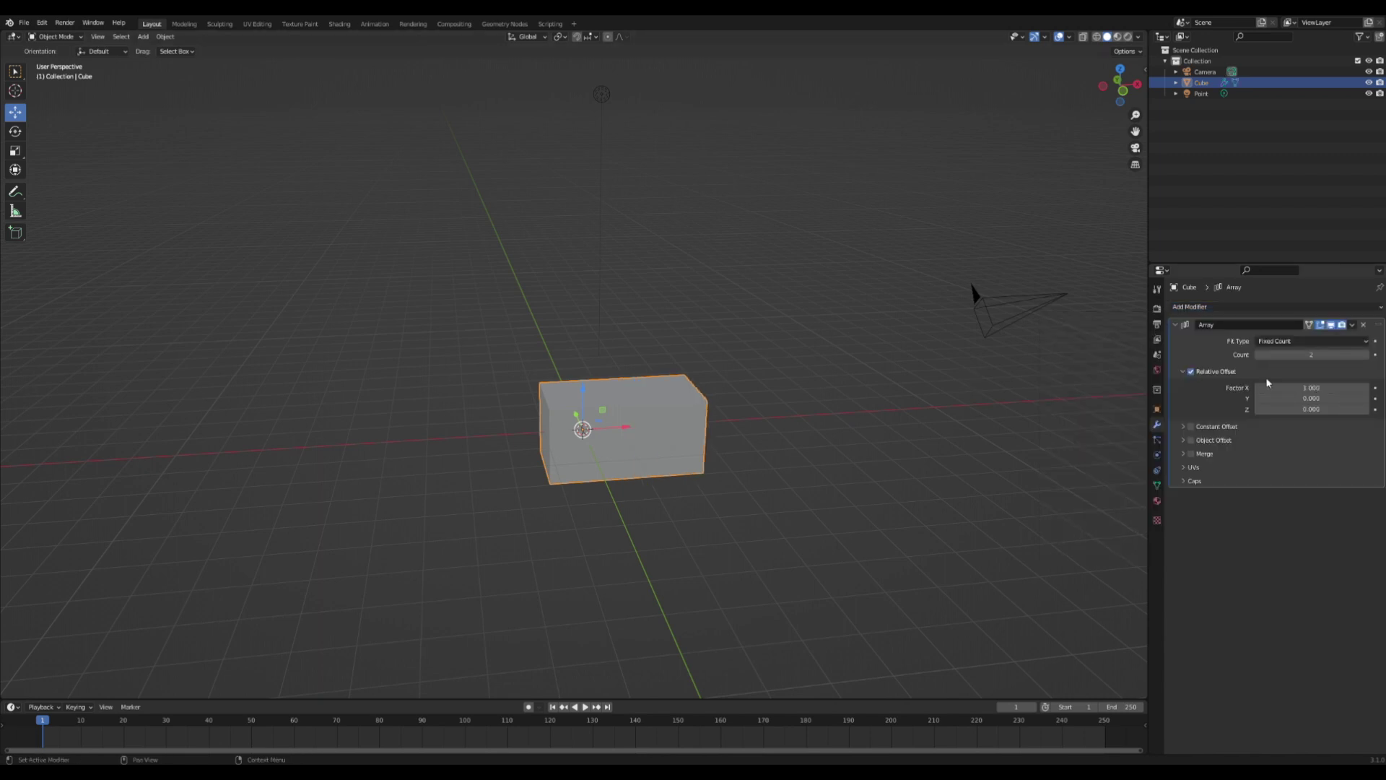
pyautogui.moveTo(1300, 354); pyautogui.dragTo(1321, 387)
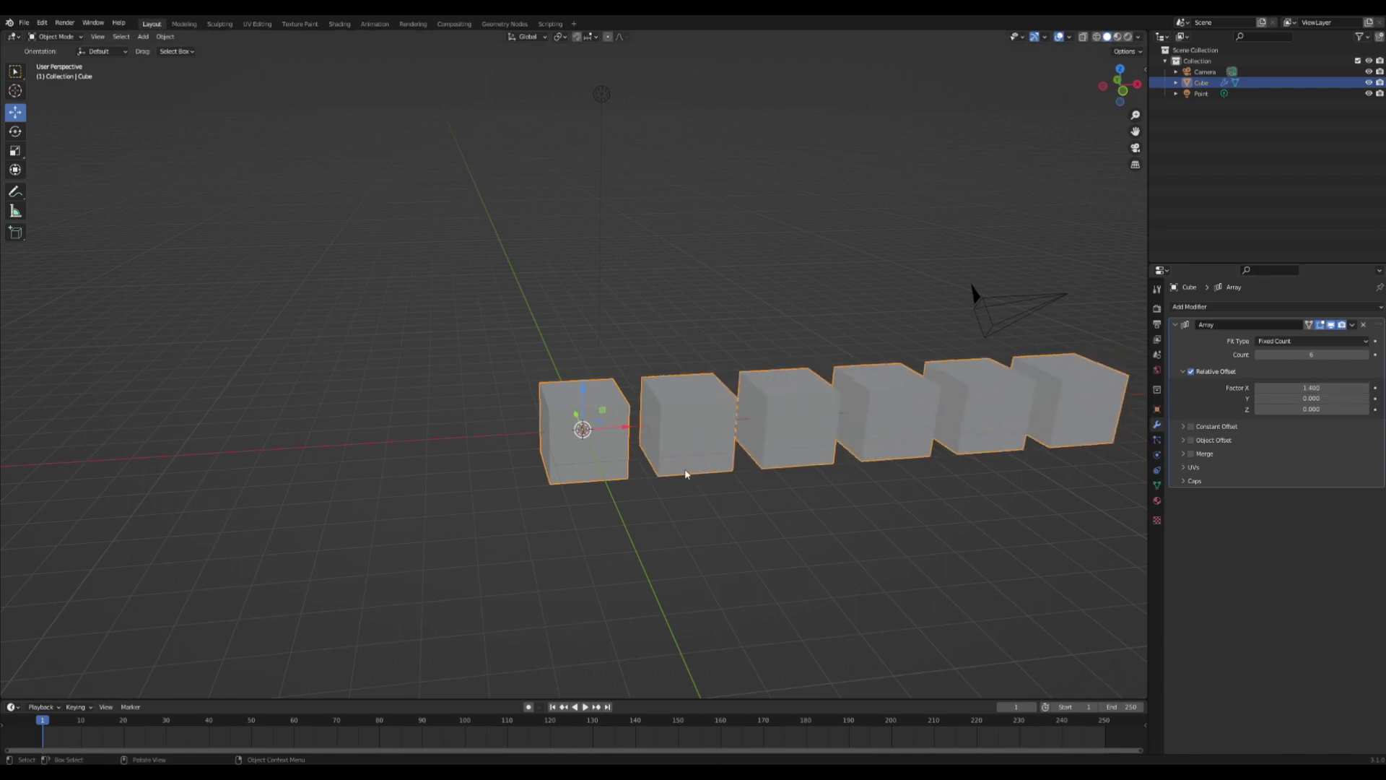
pyautogui.click(1363, 324)
# Try a Subdivision Surface modifier with raised viewport levels on the cube, and remove it
pyautogui.click(1355, 307)
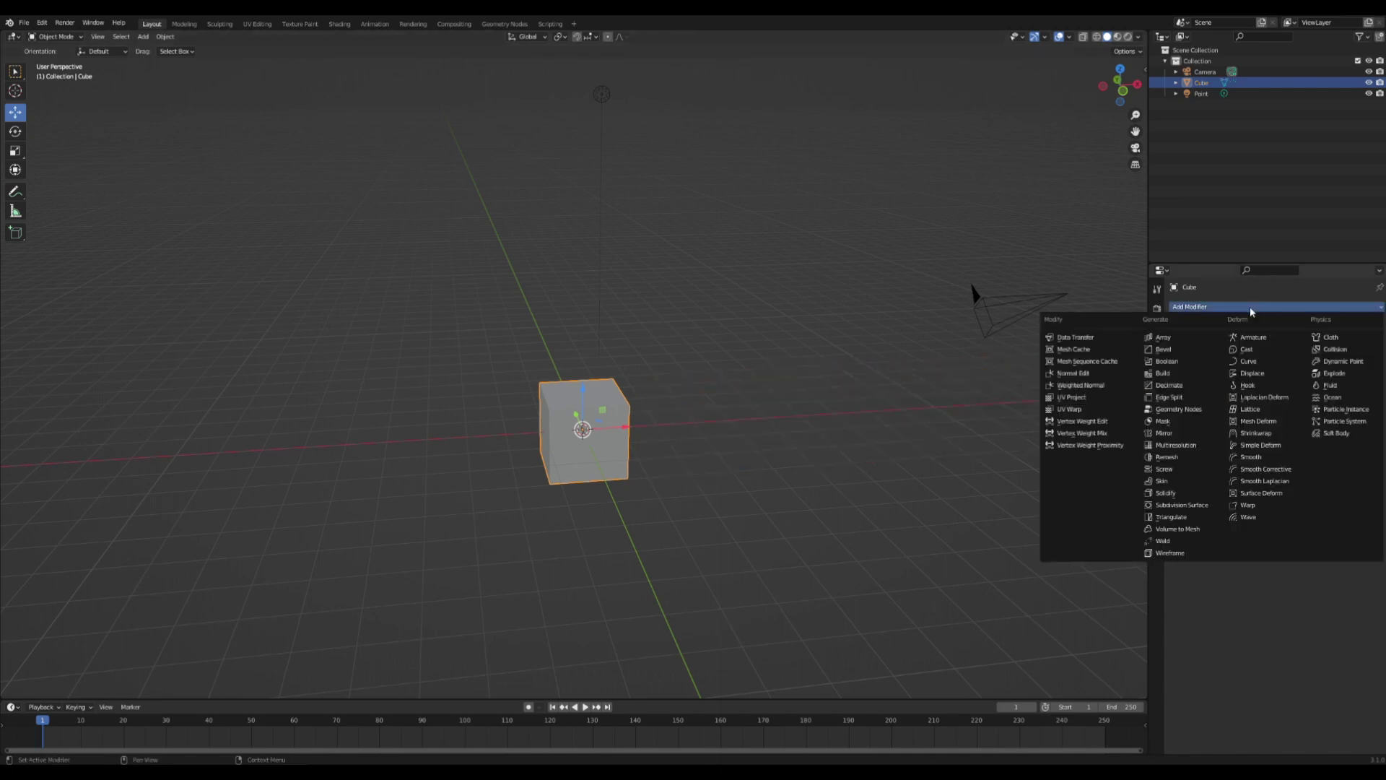
pyautogui.click(1173, 499)
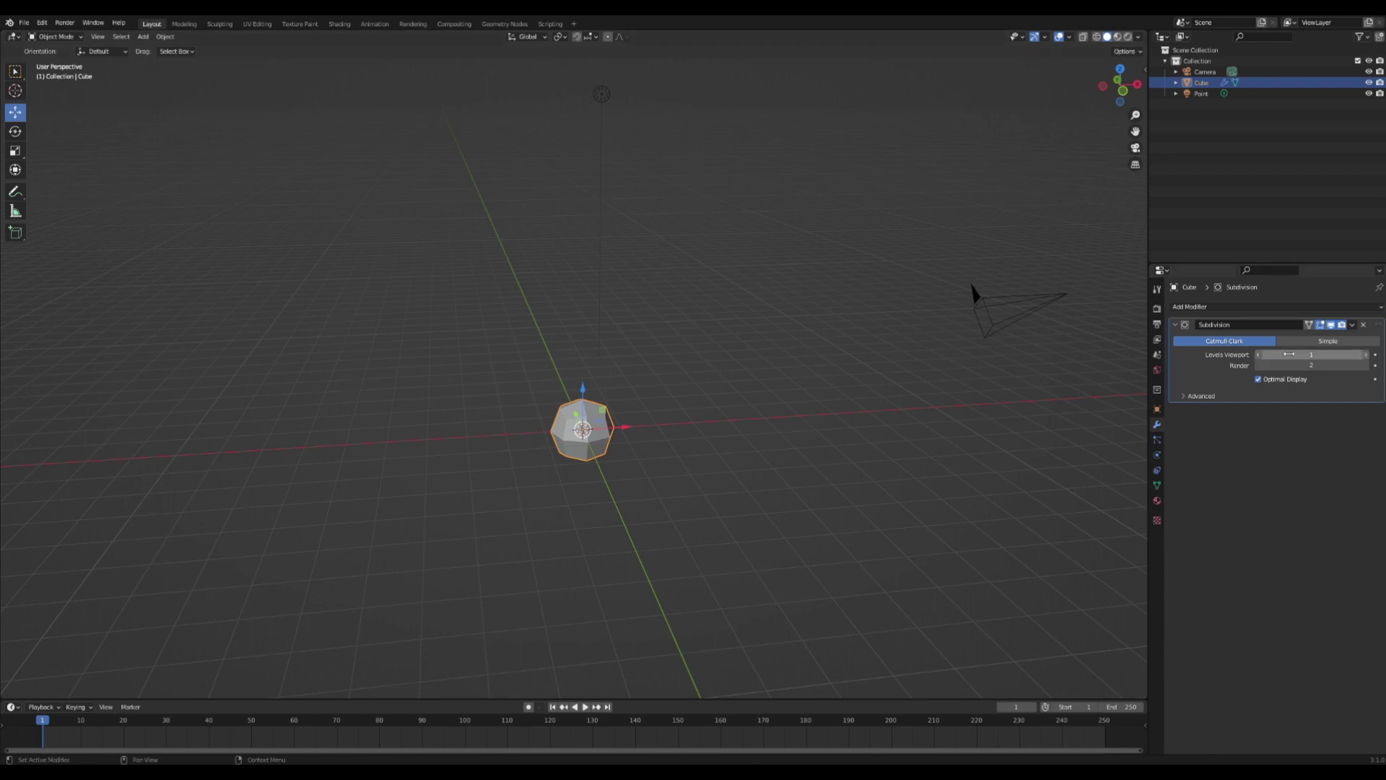
pyautogui.moveTo(1292, 354); pyautogui.dragTo(1321, 354)
pyautogui.scroll(4, 828, 399)
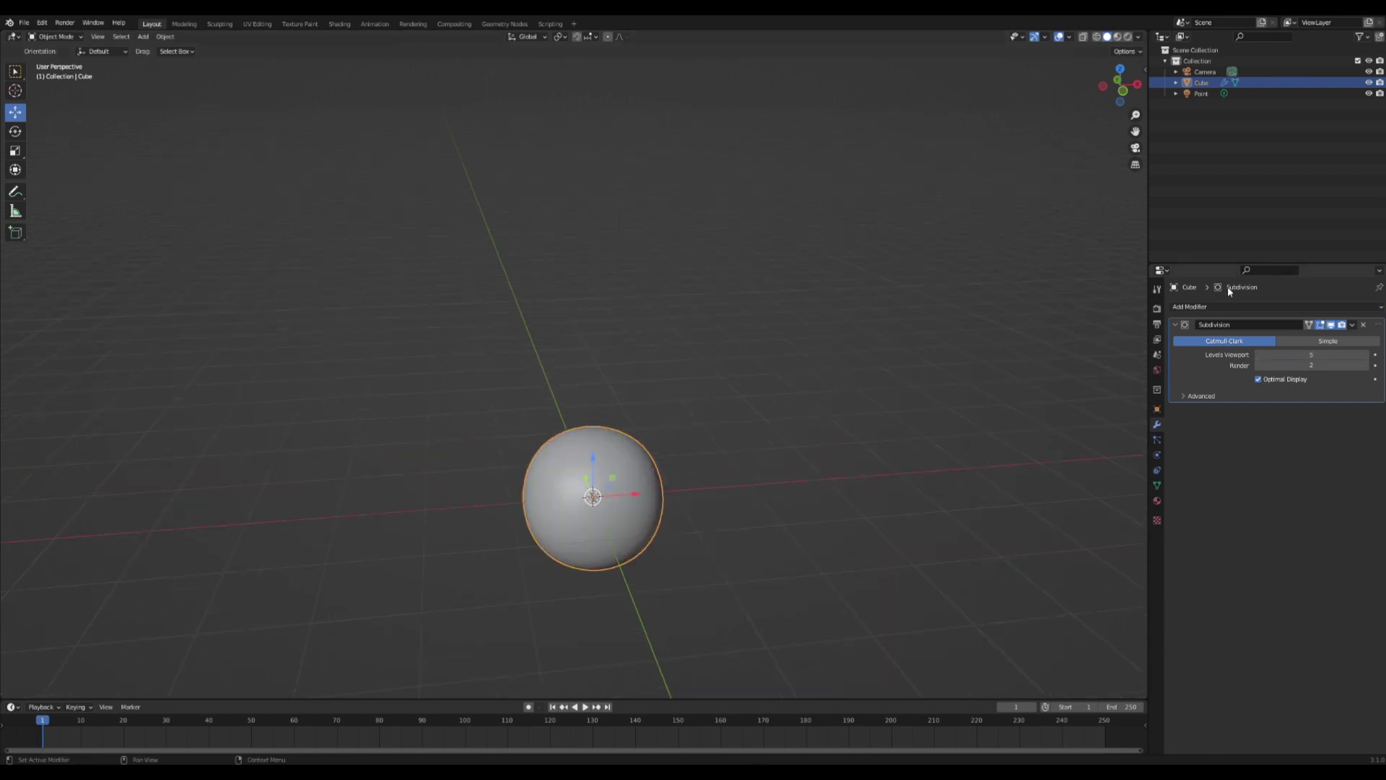
pyautogui.click(1364, 325)
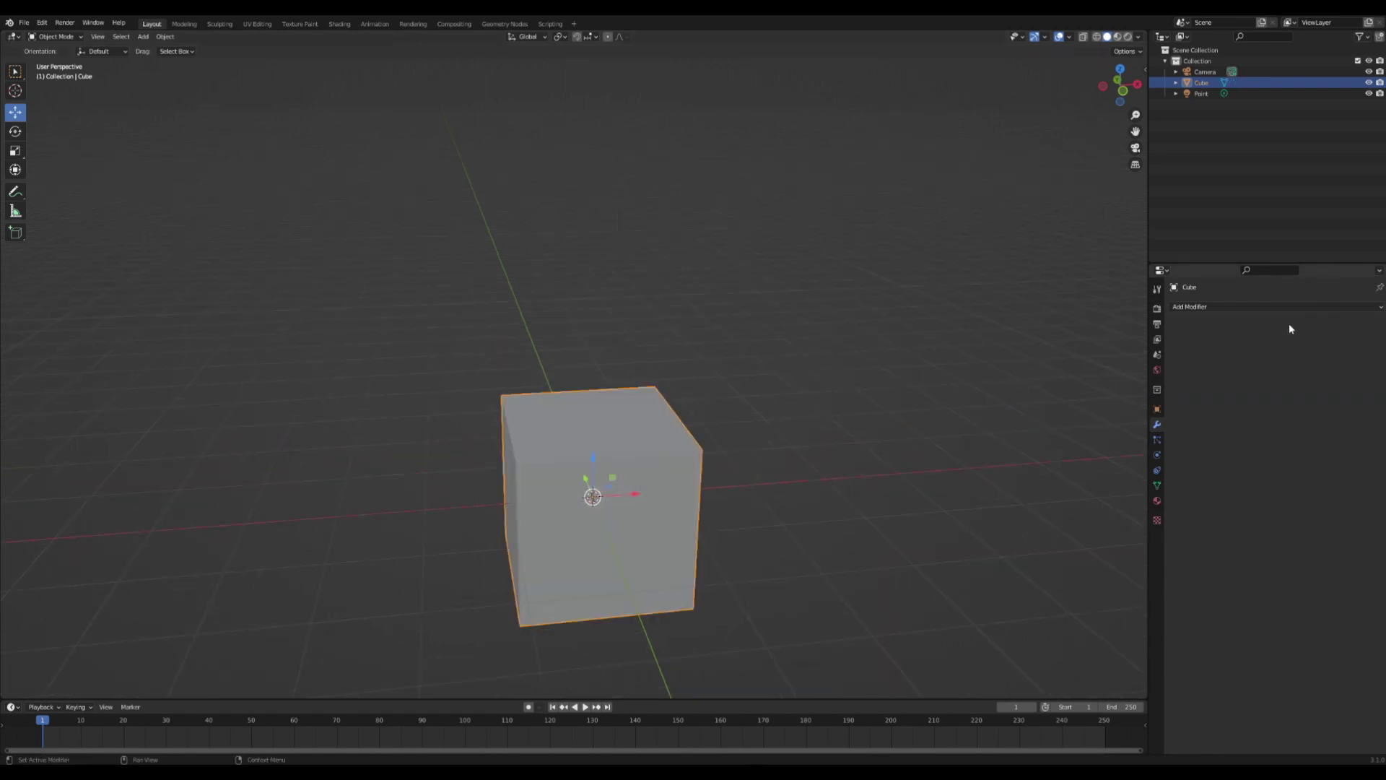
# Add a particle system to the cube and set its type to Hair
pyautogui.click(1157, 439)
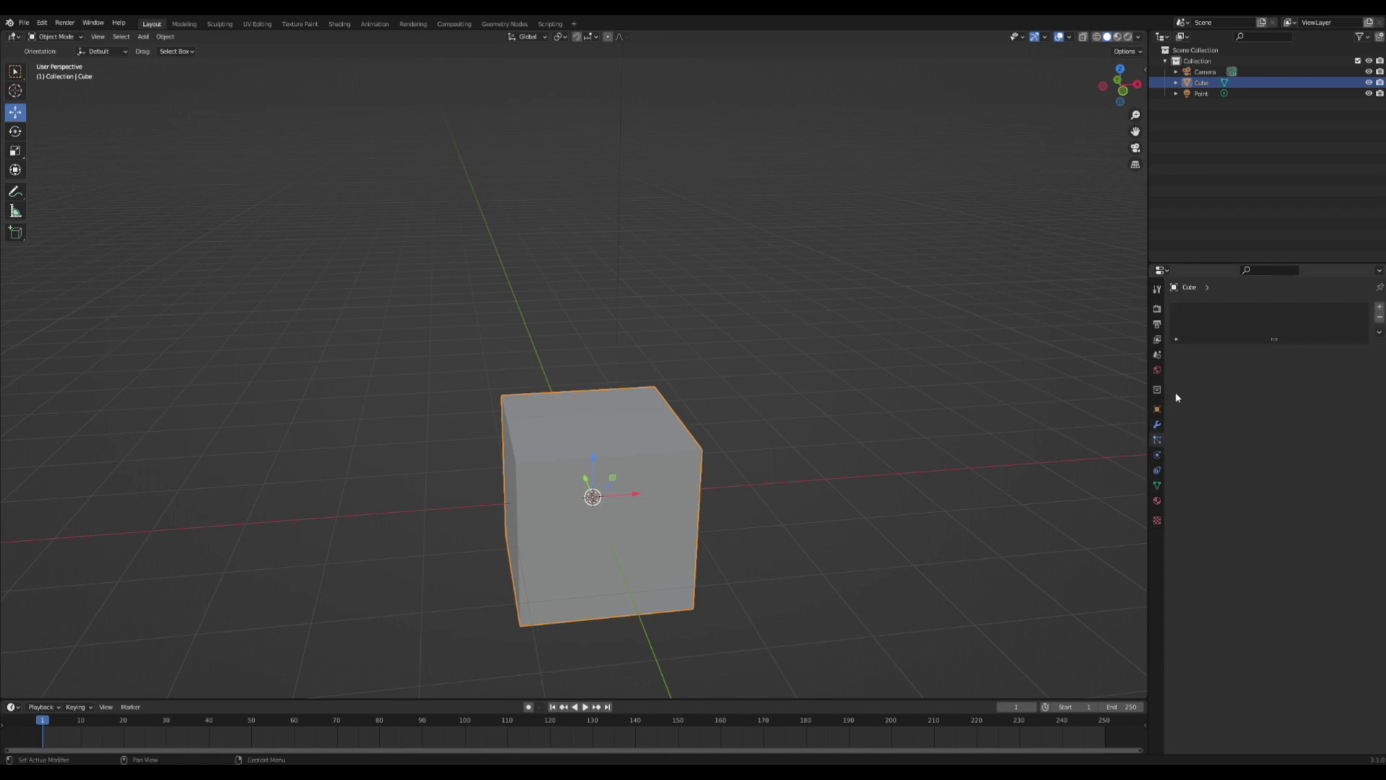
pyautogui.click(1379, 307)
pyautogui.click(1289, 368)
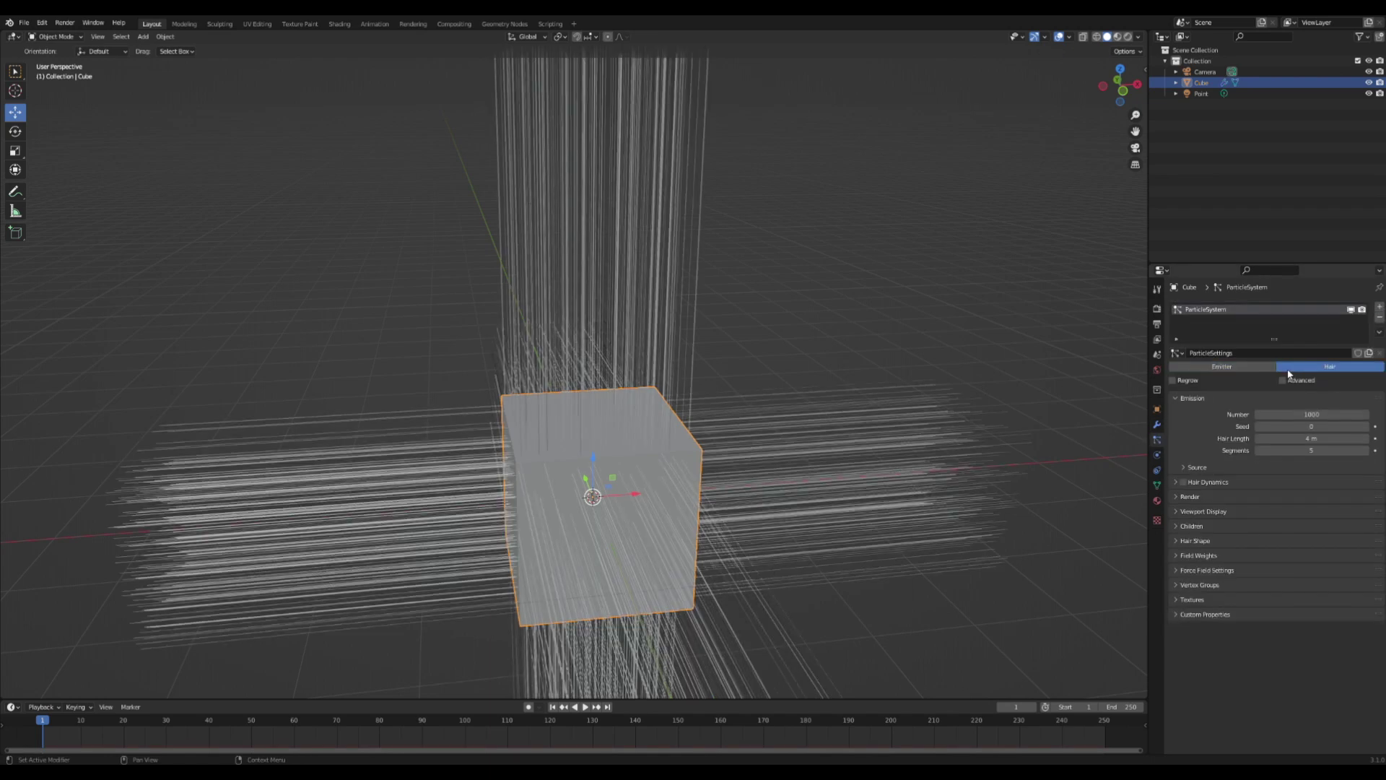
# Preview the cube's particle system as an Emitter in animation playback, and remove the system
pyautogui.click(1256, 369)
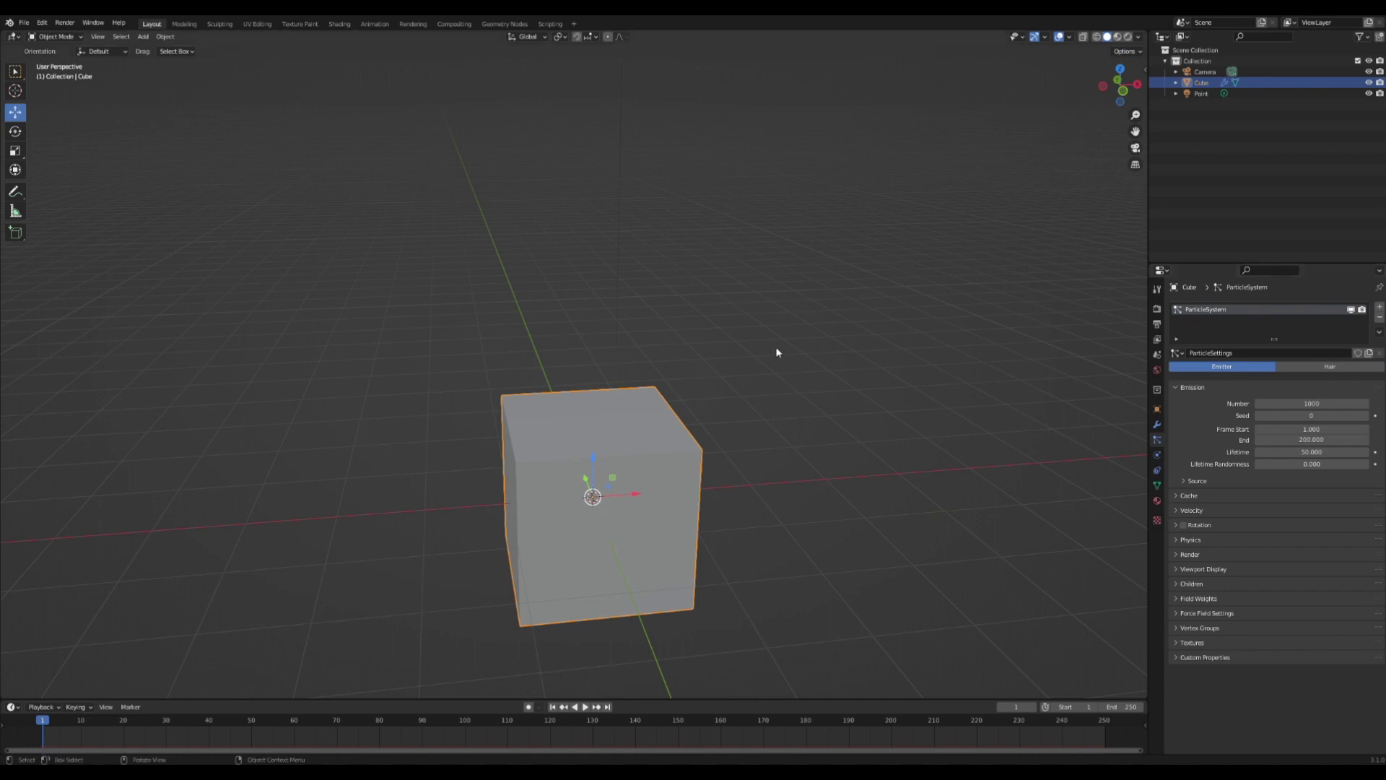
pyautogui.press('space')
pyautogui.click(580, 706)
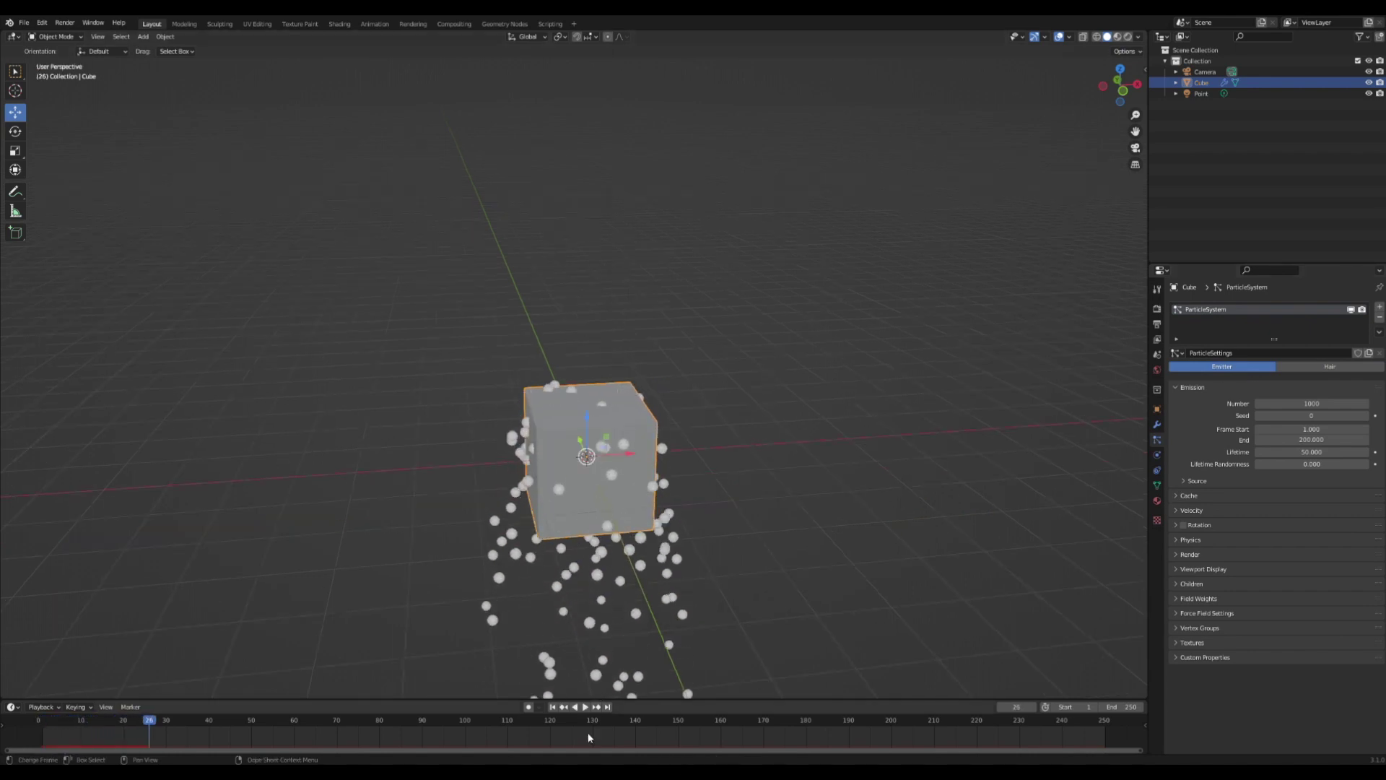
pyautogui.click(552, 707)
pyautogui.click(1378, 317)
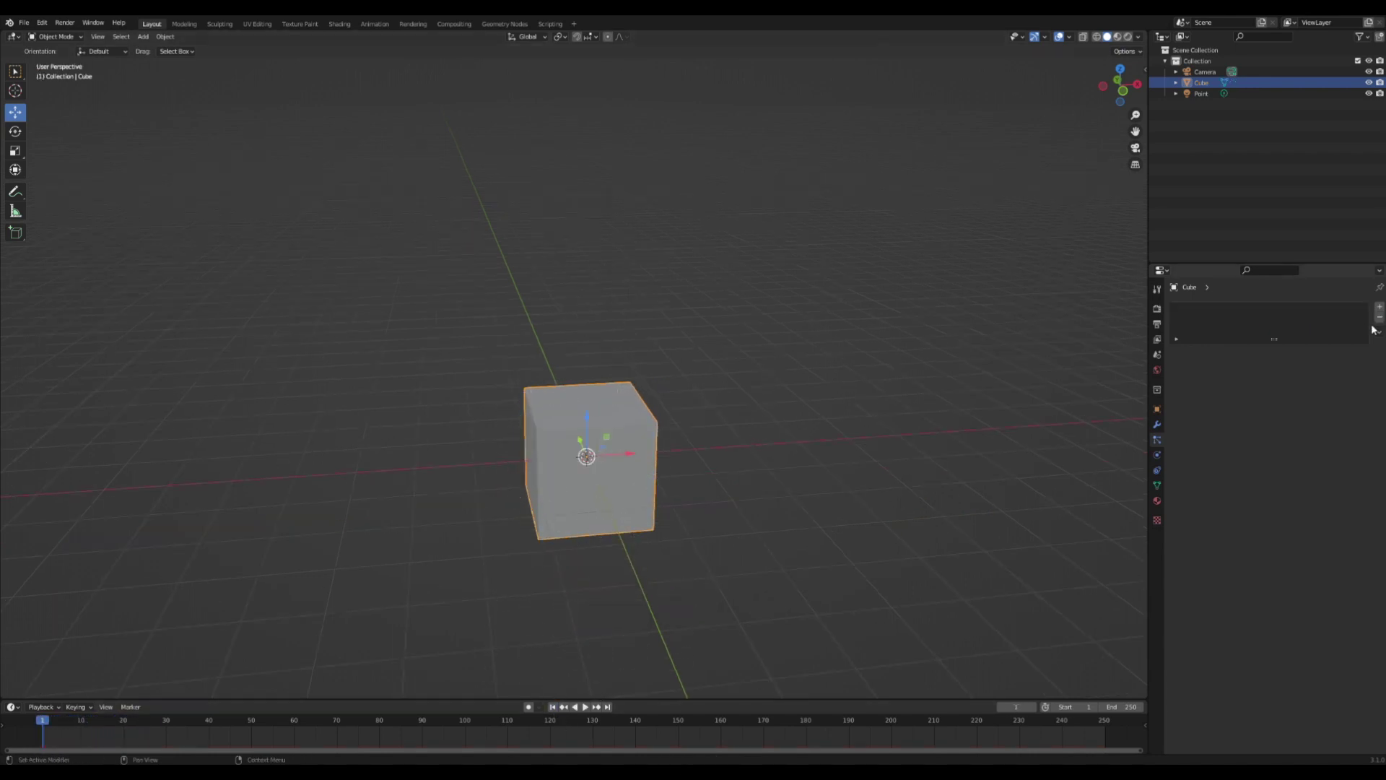
# Review the cube's physics options, available object constraints and mesh data properties
pyautogui.click(1157, 454)
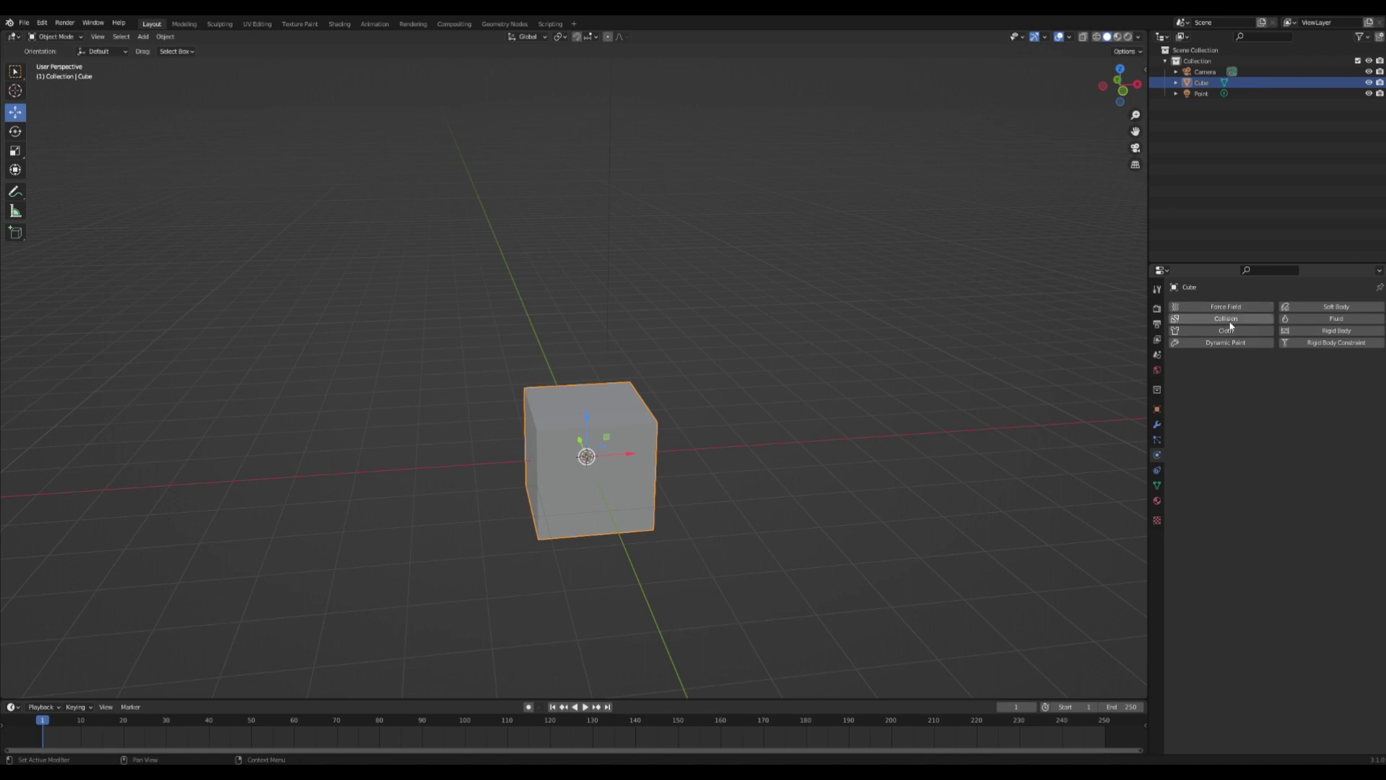
pyautogui.click(1157, 470)
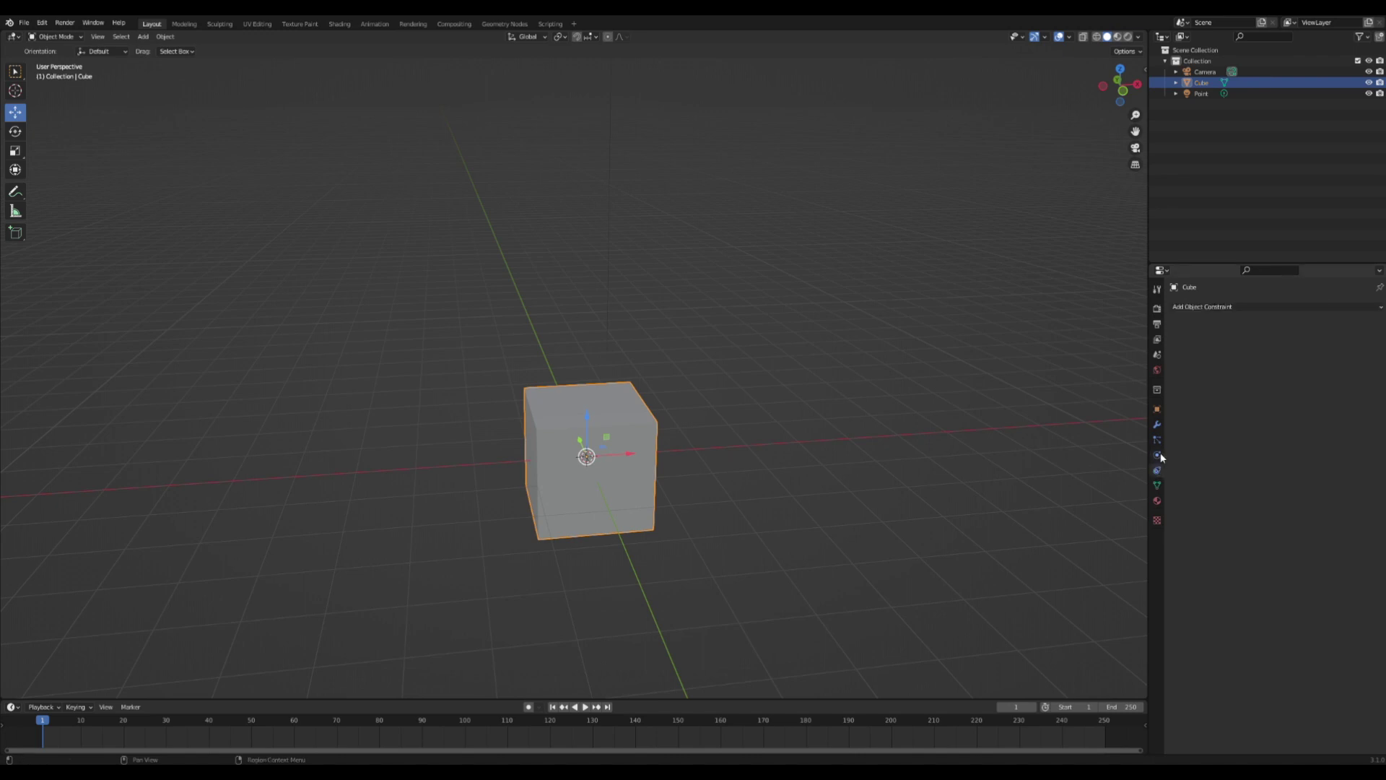
pyautogui.click(1205, 308)
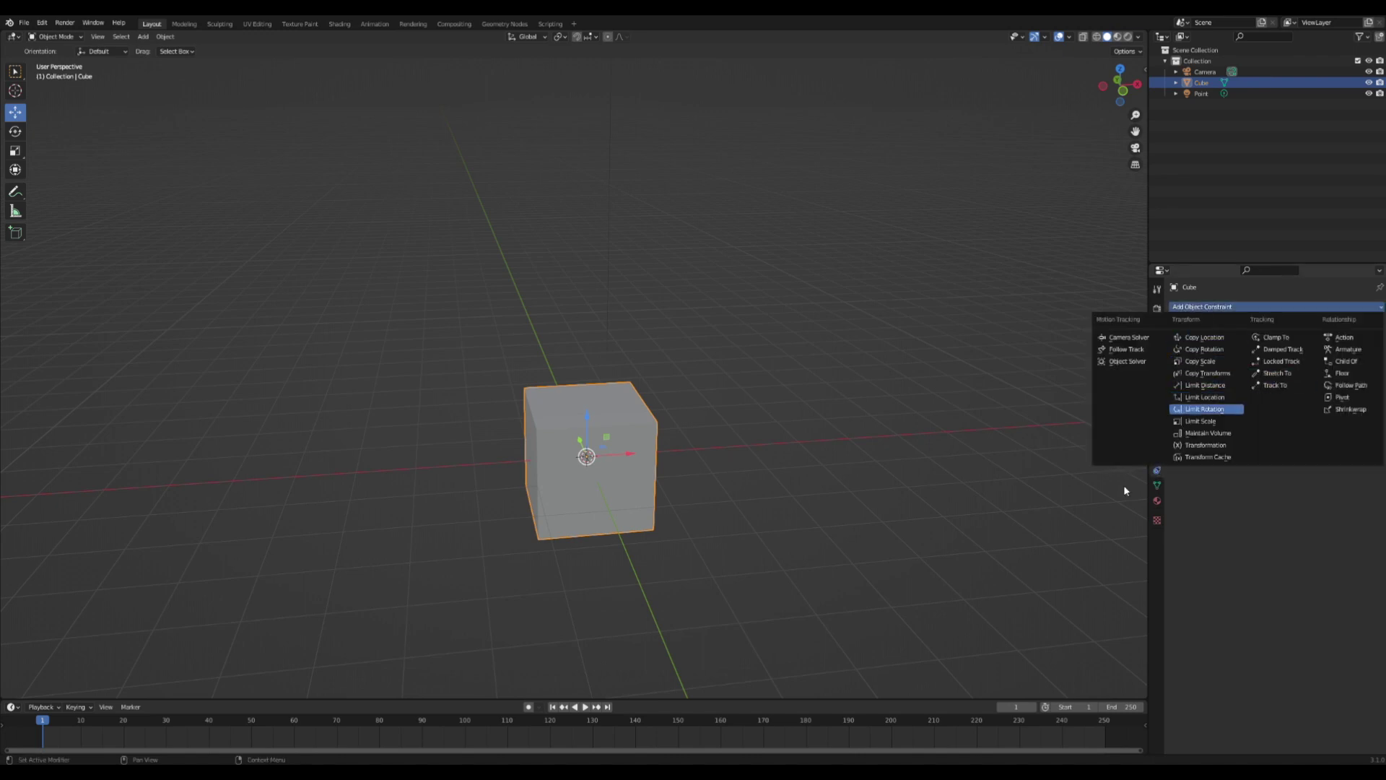
pyautogui.click(1156, 485)
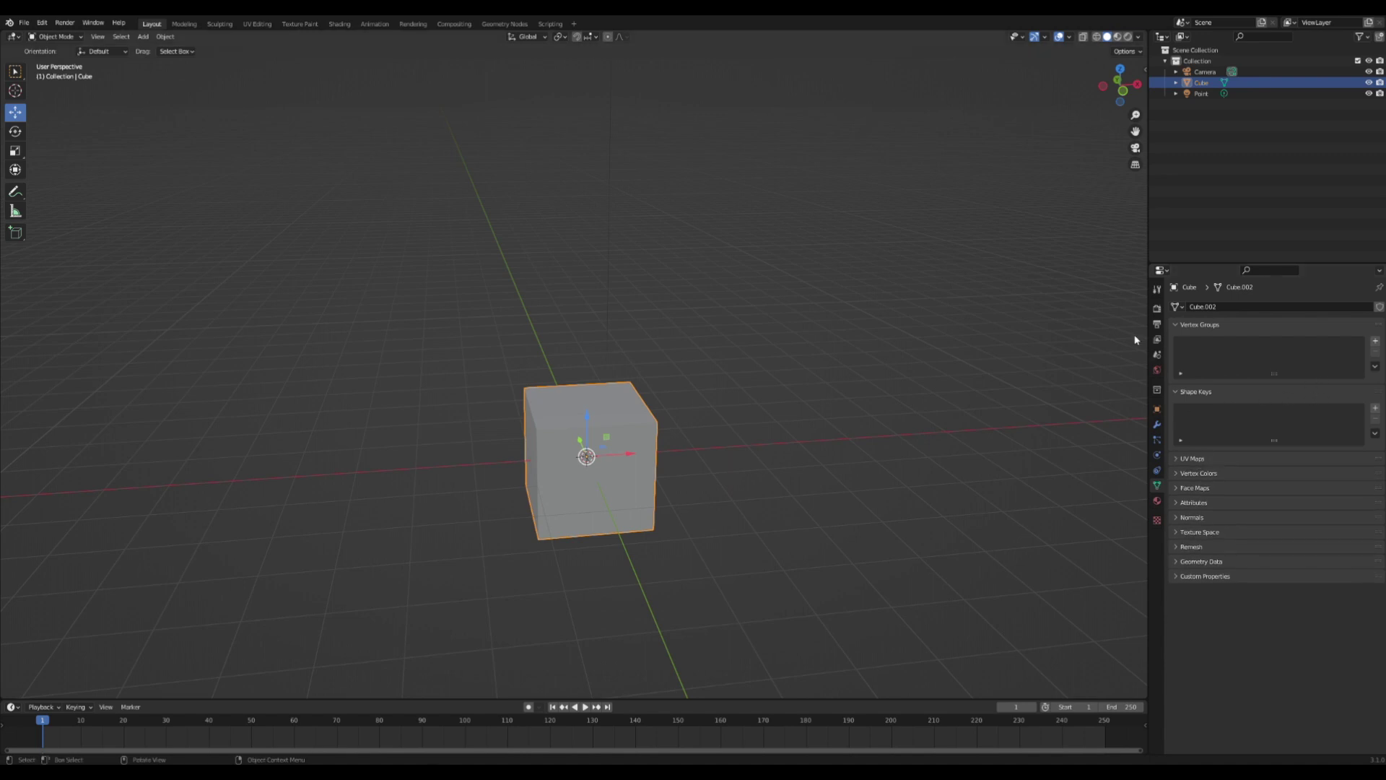
# Try a new material with a pale yellow base color on the cube, and remove the material
pyautogui.click(1158, 500)
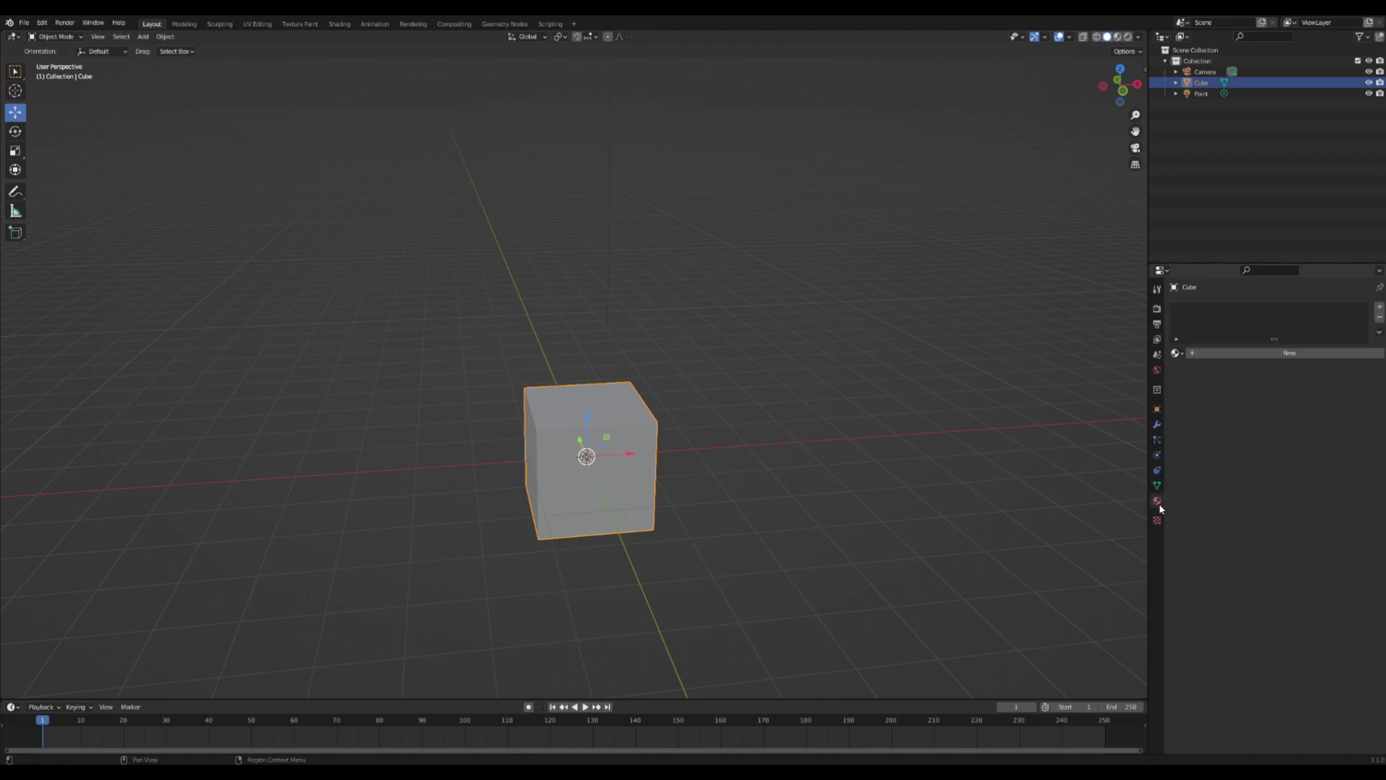
pyautogui.click(1229, 354)
pyautogui.moveTo(1046, 367); pyautogui.dragTo(939, 376, button='middle')
pyautogui.click(1317, 467)
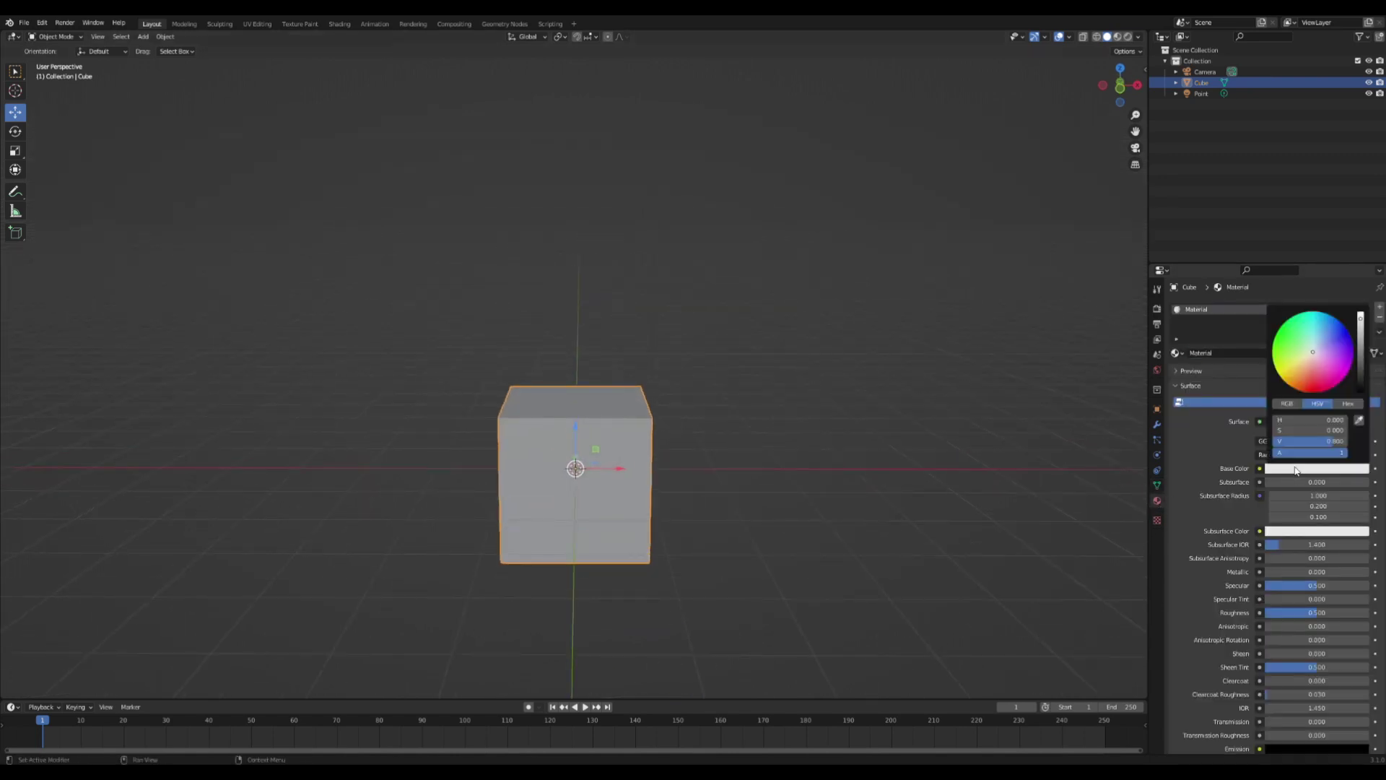
pyautogui.moveTo(1313, 352); pyautogui.dragTo(1341, 349)
pyautogui.press('BackSpace')
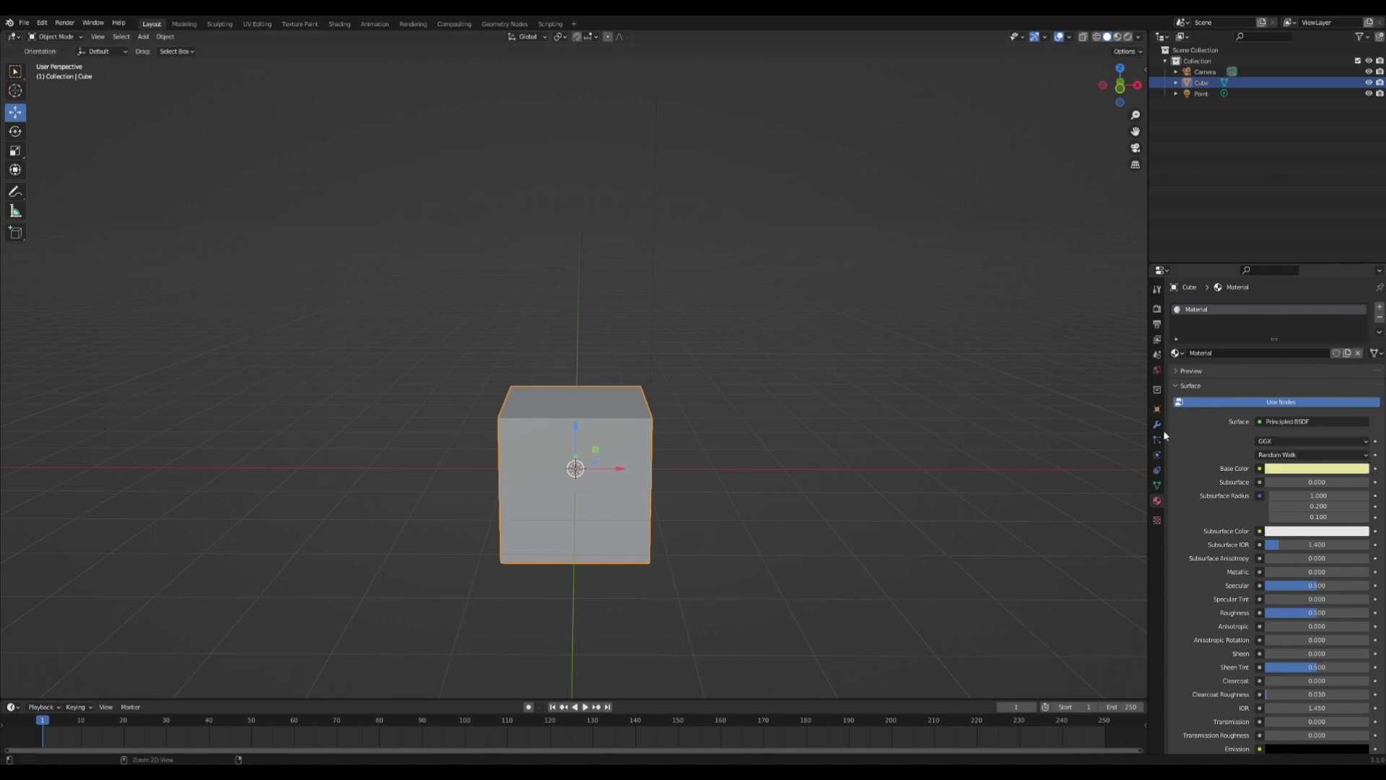
pyautogui.click(1379, 317)
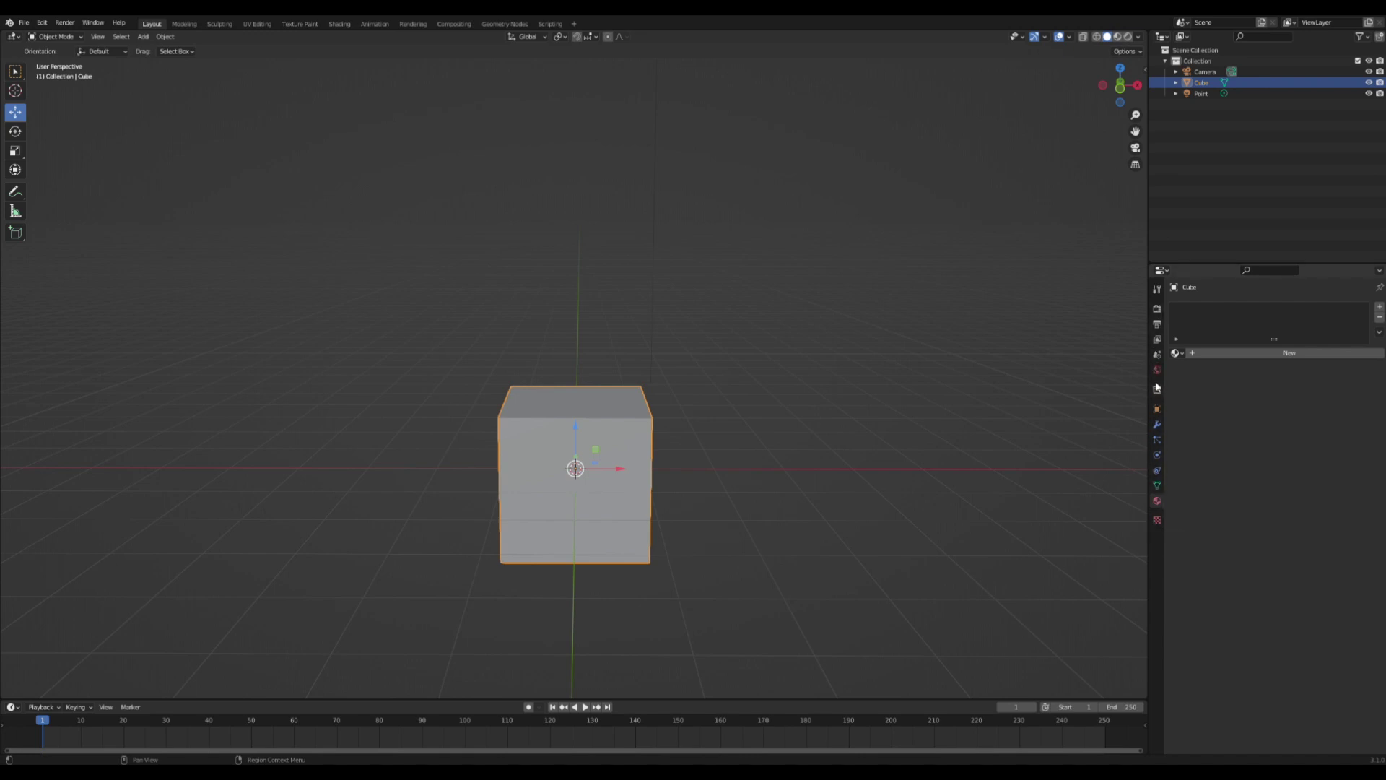
# Toggle X-ray display in the viewport to look through the solid cube
pyautogui.moveTo(882, 440); pyautogui.dragTo(747, 426, button='middle')
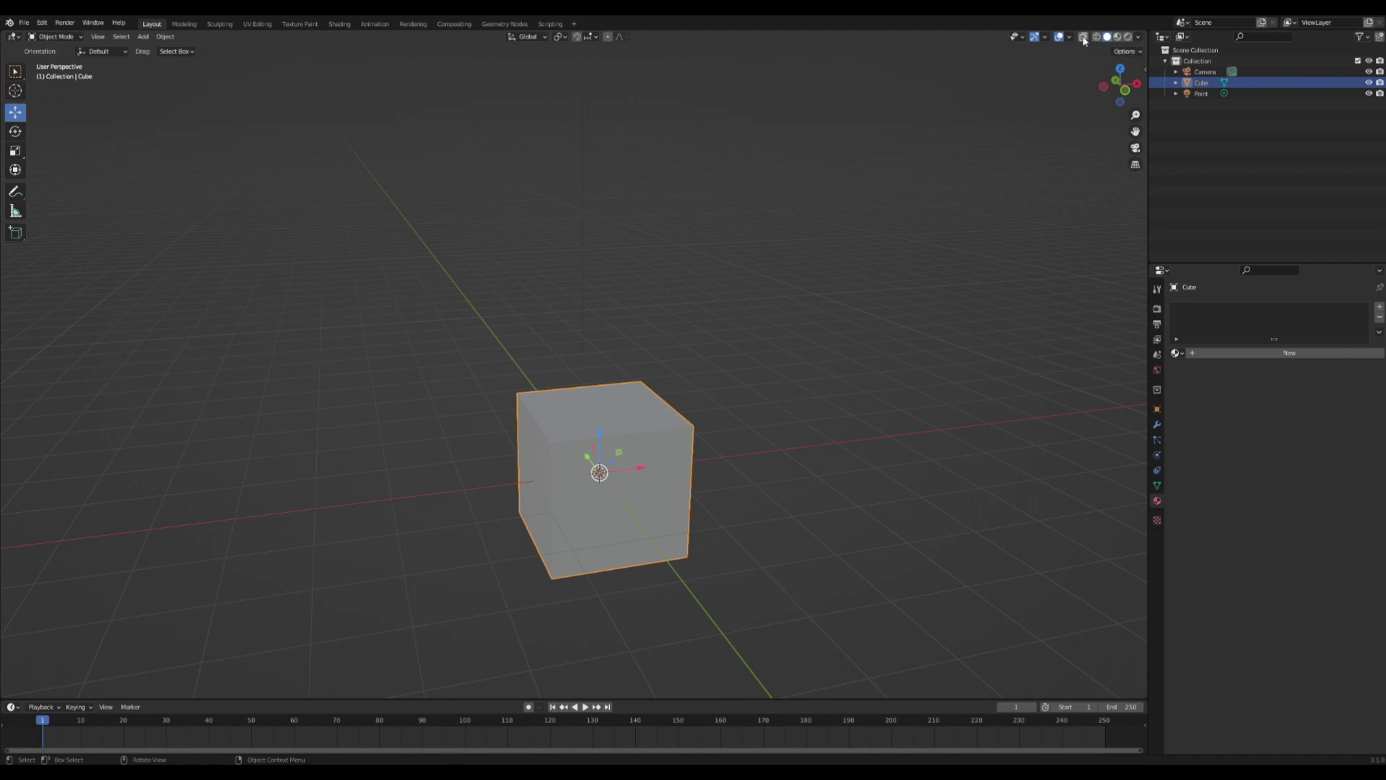
pyautogui.click(1083, 37)
pyautogui.click(1083, 38)
pyautogui.click(1083, 38)
pyautogui.scroll(2, 584, 468)
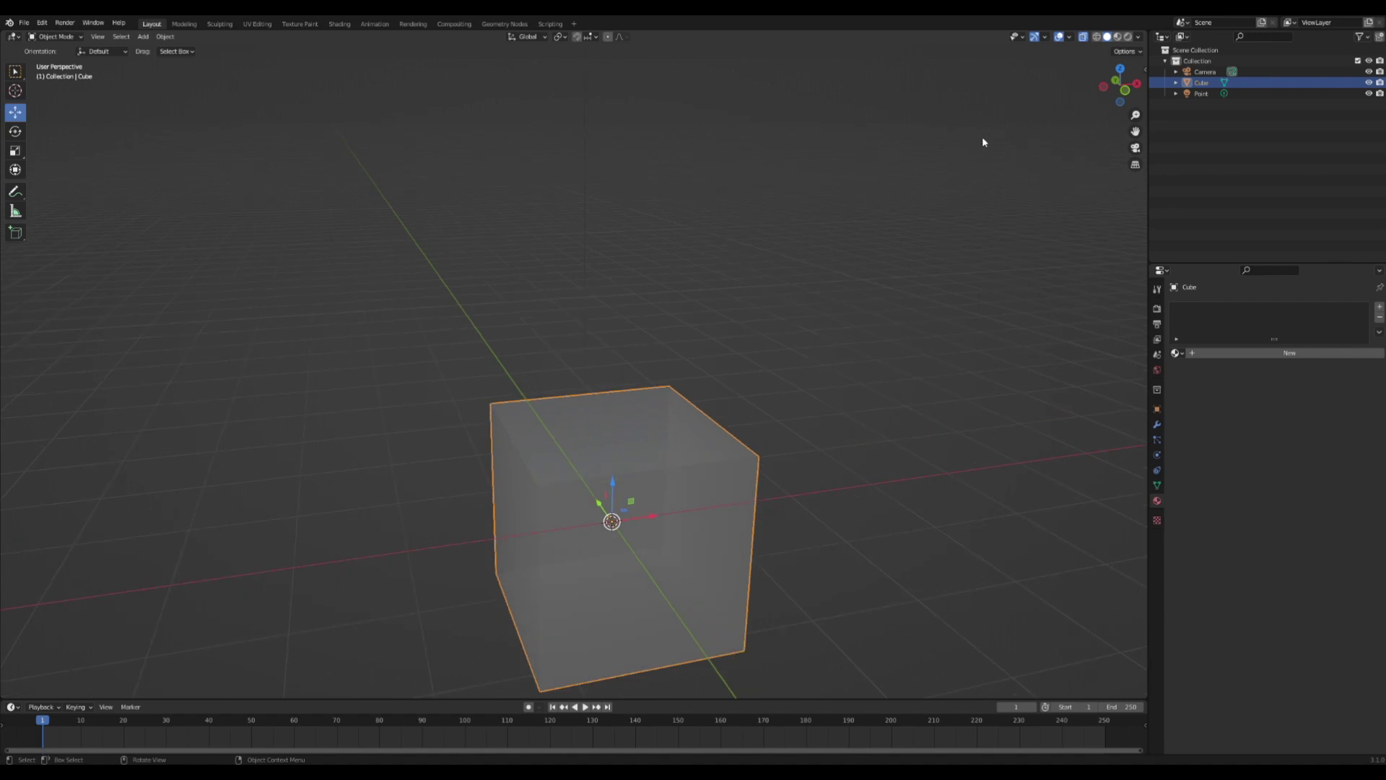
# Compare the cube in Wireframe, Solid, Material Preview and Rendered viewport shading, and return to Solid
pyautogui.click(1095, 37)
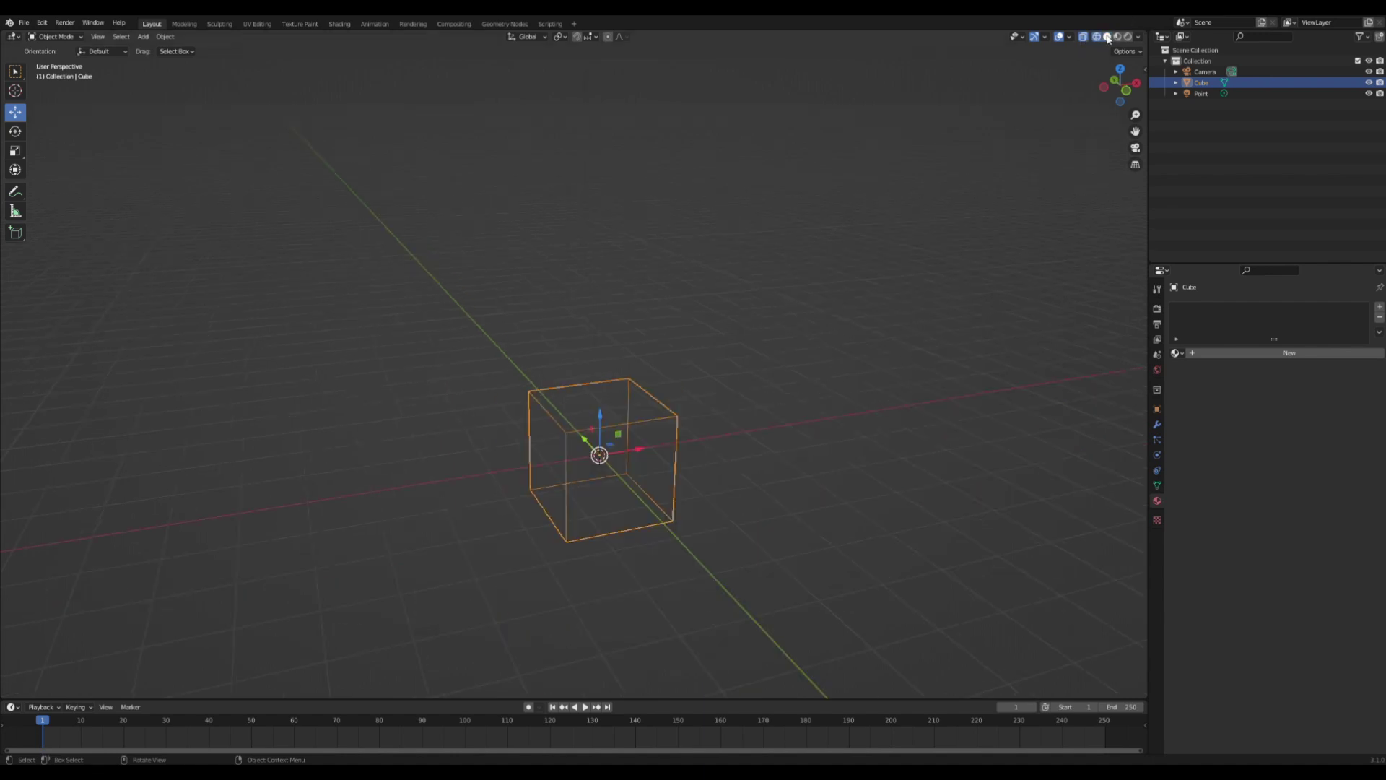
pyautogui.click(1108, 38)
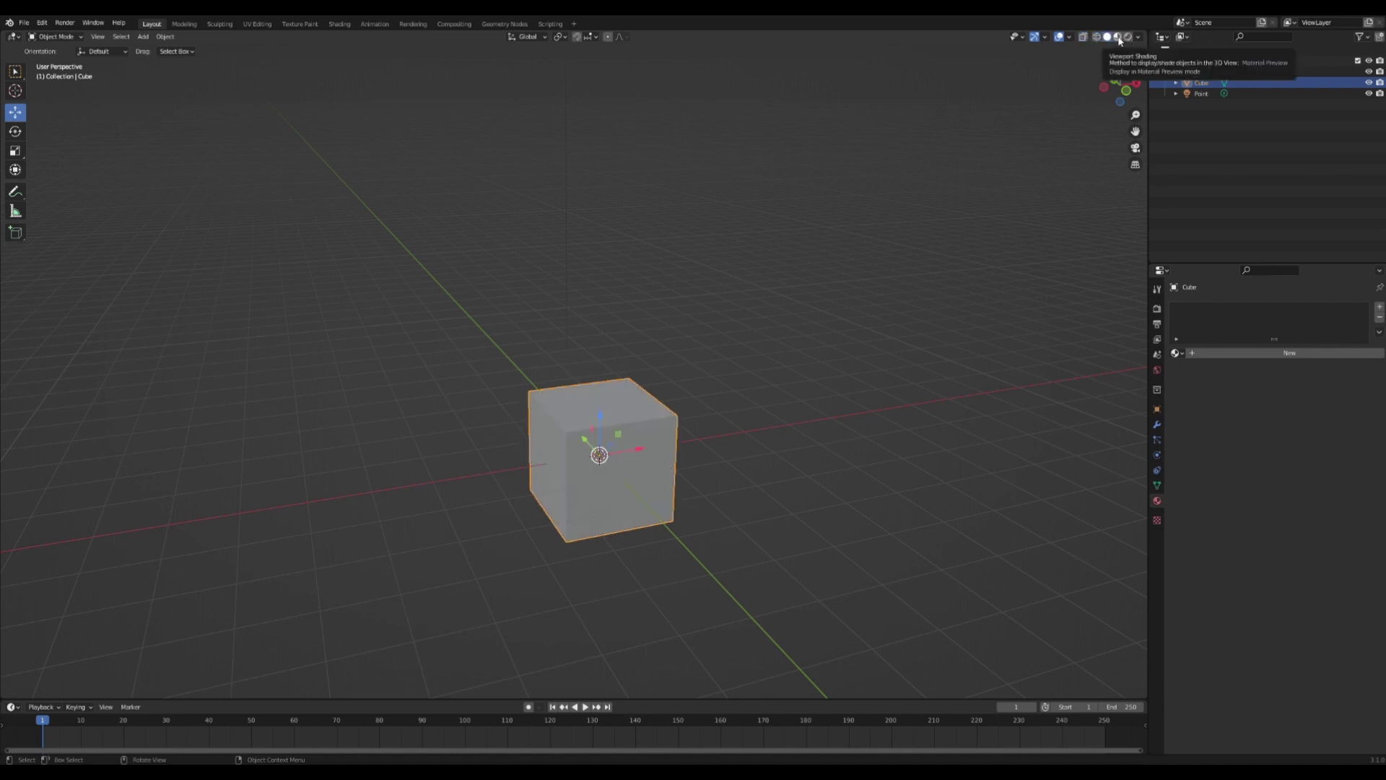
pyautogui.click(1117, 38)
pyautogui.moveTo(649, 356)
pyautogui.mouseDown(button='middle')
pyautogui.moveTo(761, 359)
pyautogui.moveTo(734, 353)
pyautogui.moveTo(746, 284)
pyautogui.mouseUp(button='middle')
pyautogui.click(1128, 38)
pyautogui.moveTo(891, 223)
pyautogui.mouseDown(button='middle')
pyautogui.moveTo(773, 297)
pyautogui.moveTo(643, 288)
pyautogui.moveTo(801, 275)
pyautogui.moveTo(721, 279)
pyautogui.moveTo(739, 253)
pyautogui.mouseUp(button='middle')
pyautogui.click(1108, 37)
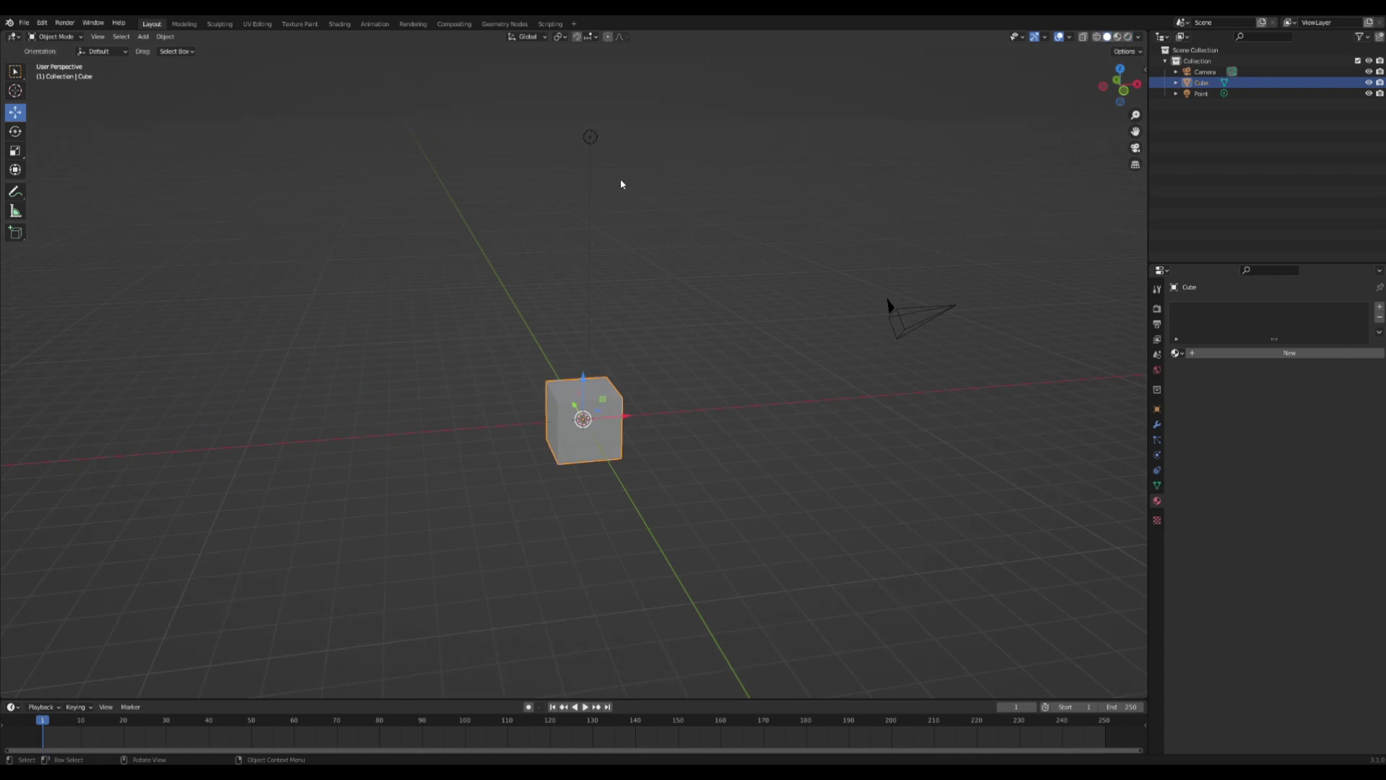
# Set the power of the point light above the cube to 1000 W, and deselect the light
pyautogui.click(586, 184)
pyautogui.click(1312, 381)
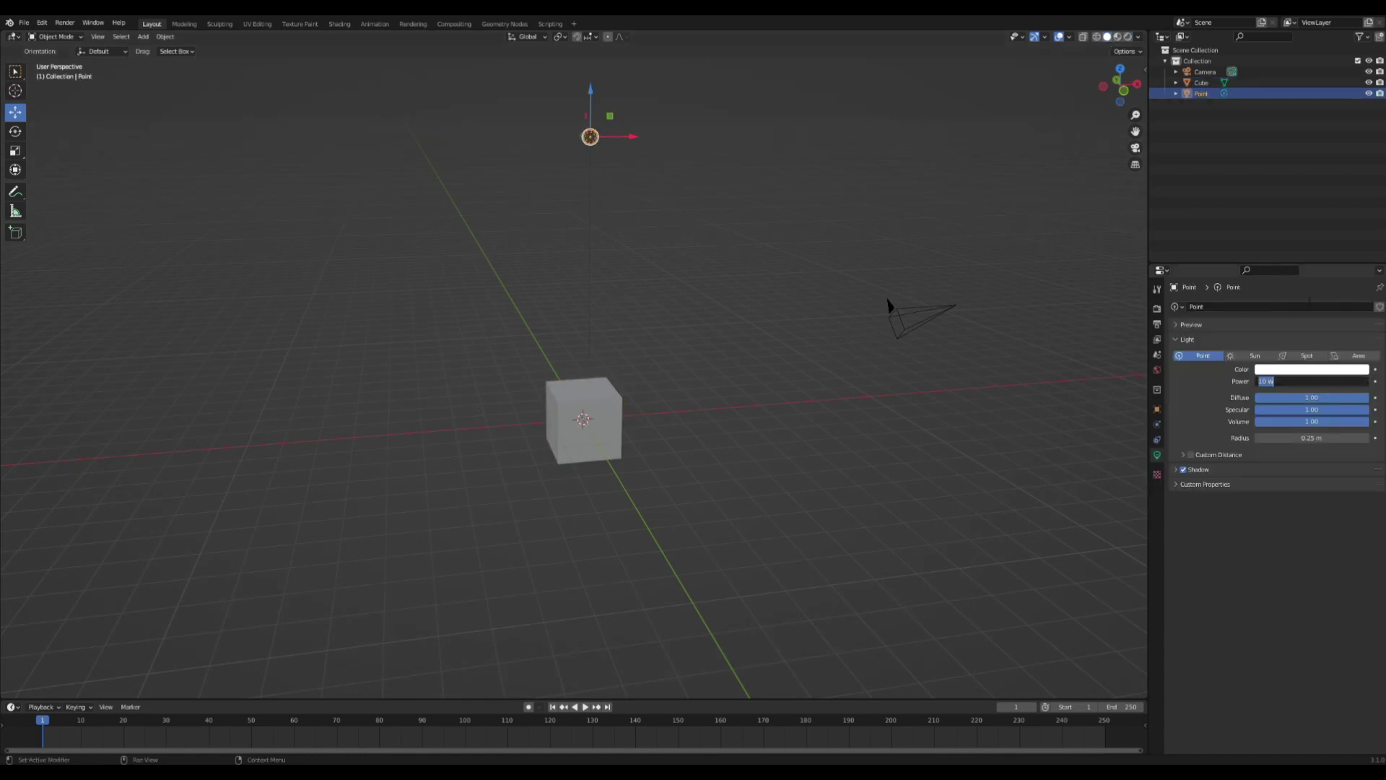
pyautogui.write('1000')
pyautogui.press('Return')
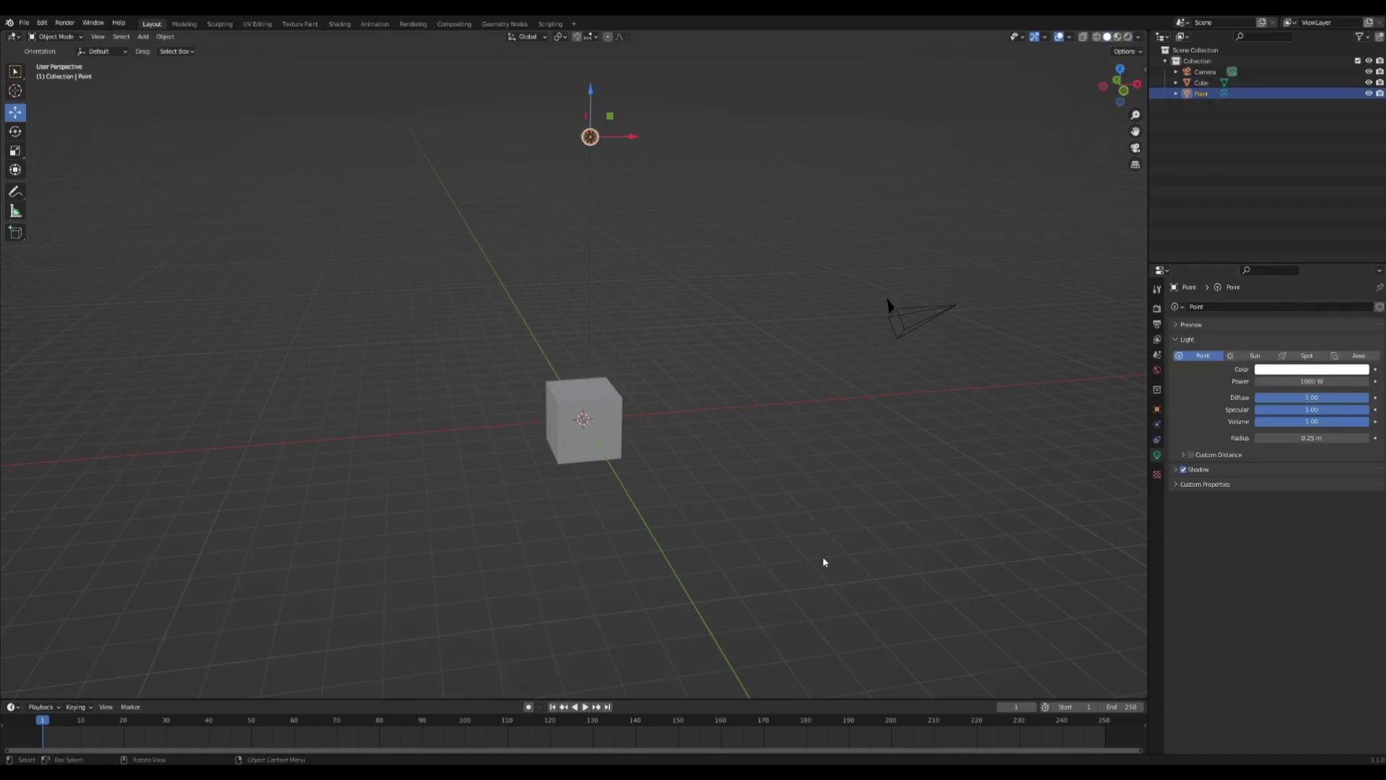
pyautogui.click(705, 370)
pyautogui.moveTo(704, 370); pyautogui.dragTo(621, 426, button='middle')
pyautogui.scroll(2, 596, 454)
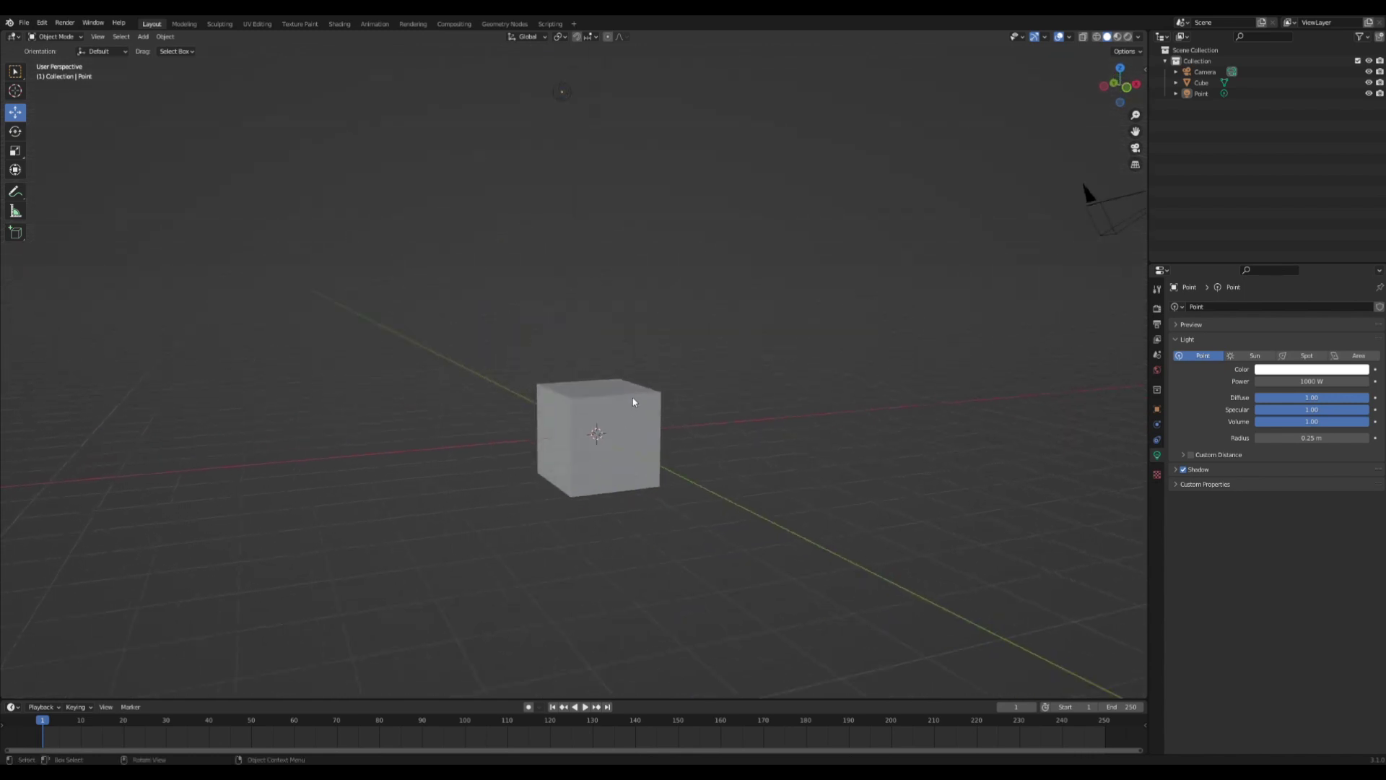
# Try moving the cube along the Z axis and along the X axis, undoing each move
pyautogui.click(603, 413)
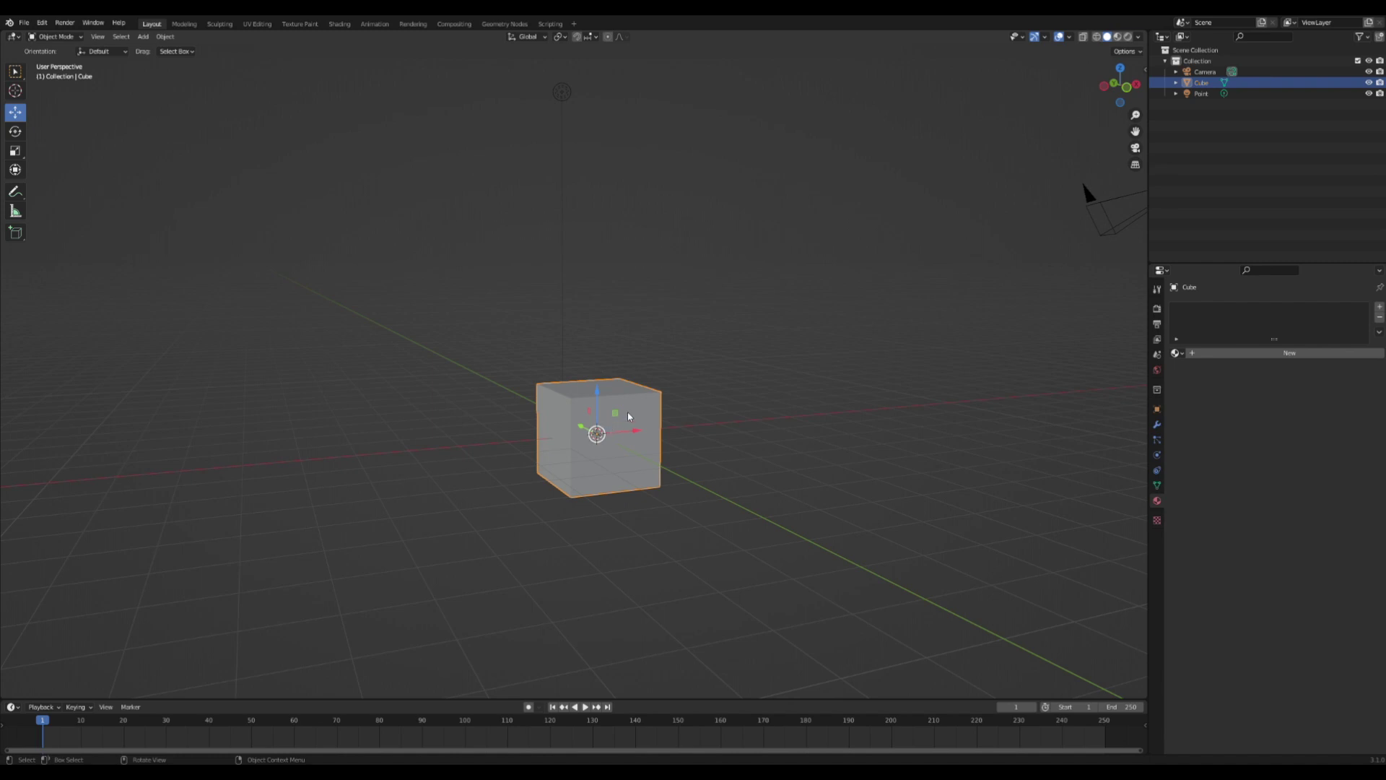
pyautogui.moveTo(627, 411); pyautogui.dragTo(524, 477, button='middle')
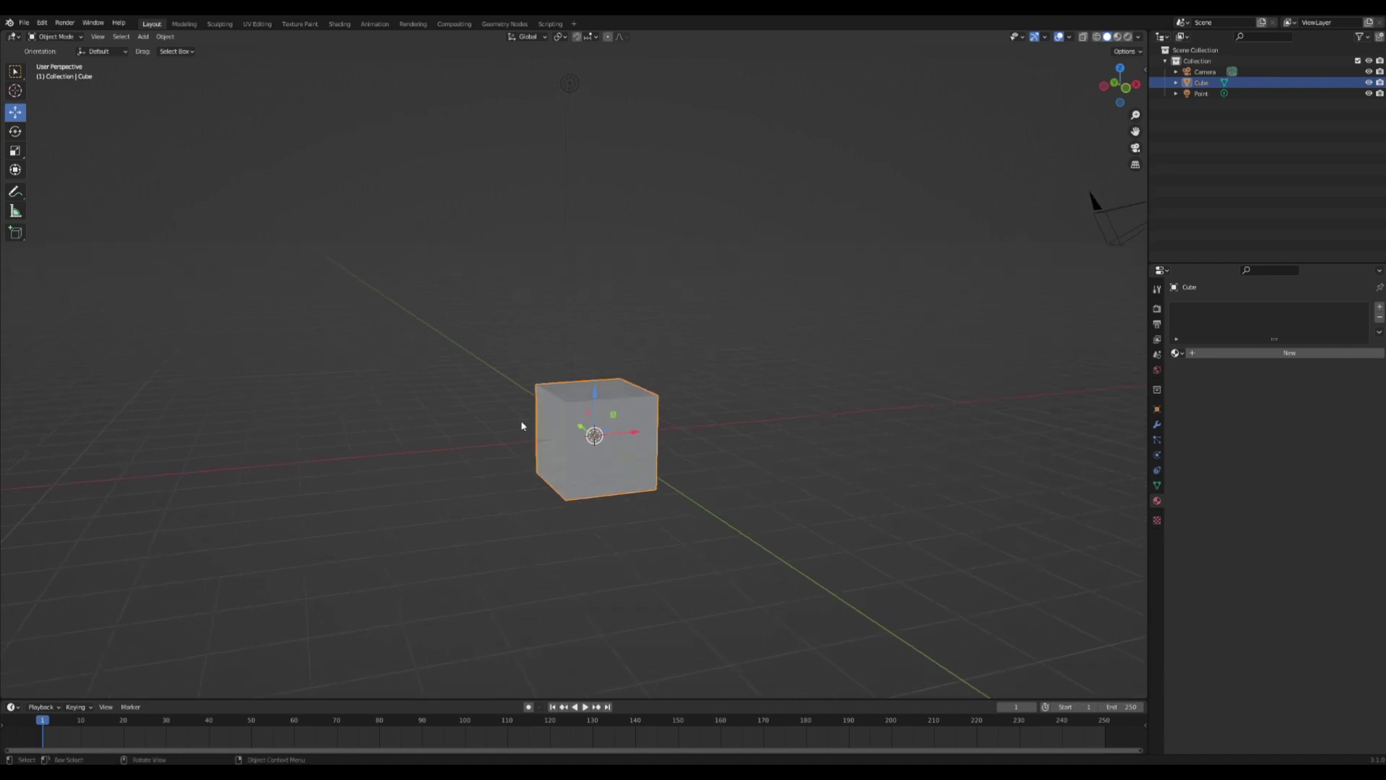
pyautogui.moveTo(667, 487); pyautogui.dragTo(574, 435, button='middle')
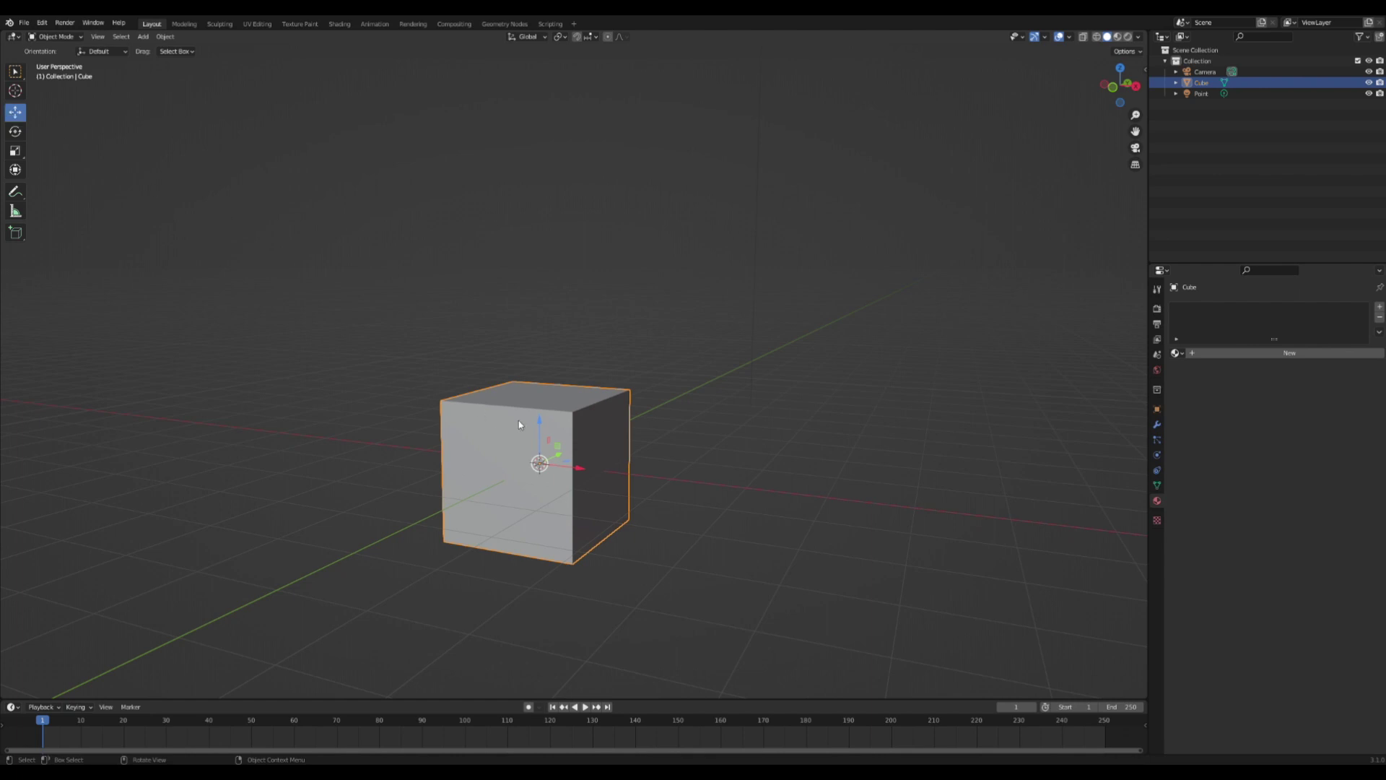
pyautogui.press('g')
pyautogui.press('z')
pyautogui.click(577, 316)
pyautogui.hotkey('ctrl', 'z')
pyautogui.moveTo(579, 478); pyautogui.dragTo(628, 476)
pyautogui.hotkey('ctrl', 'z')
# Try rotating and scaling the cube, undo both changes, and return to the Move tool
pyautogui.click(15, 132)
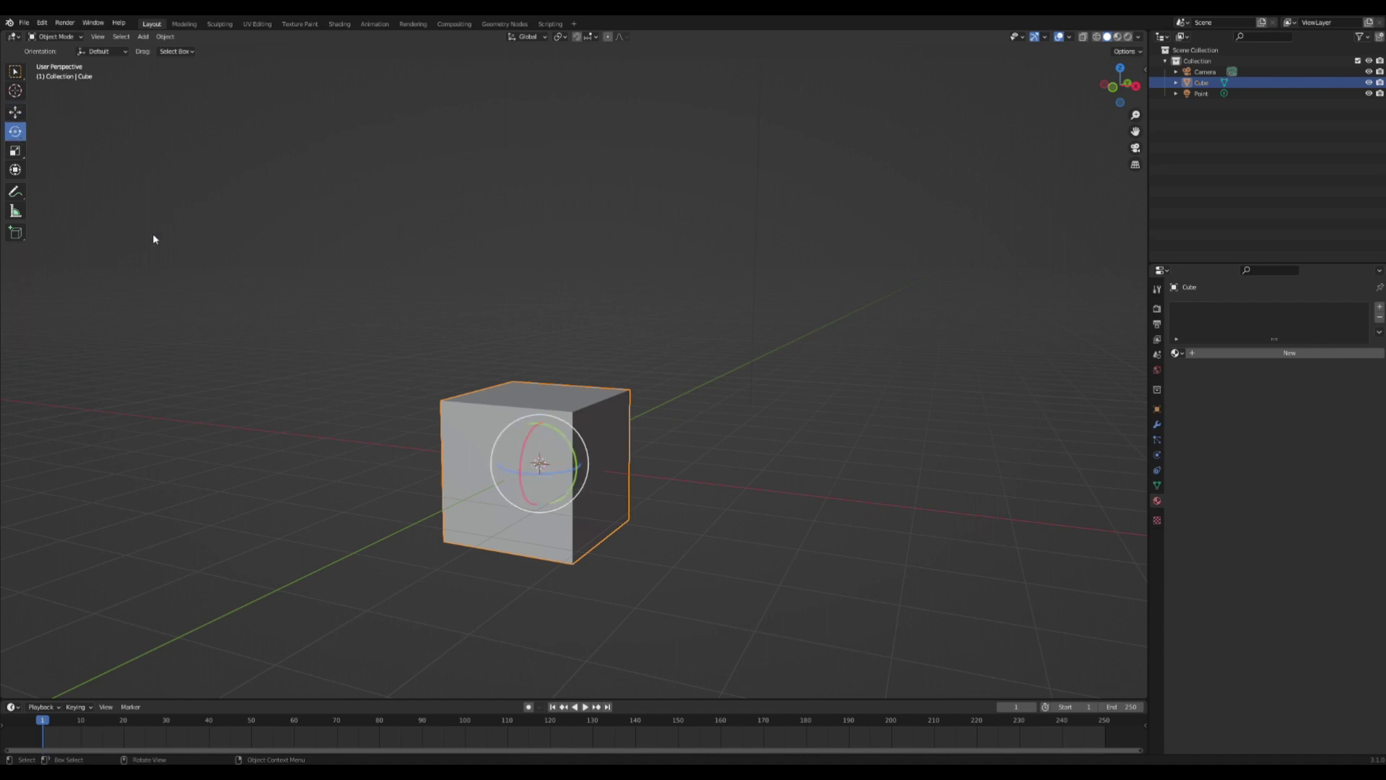
pyautogui.moveTo(524, 440); pyautogui.dragTo(549, 459)
pyautogui.hotkey('ctrl', 'z')
pyautogui.click(15, 150)
pyautogui.hotkey('ctrl', 'z')
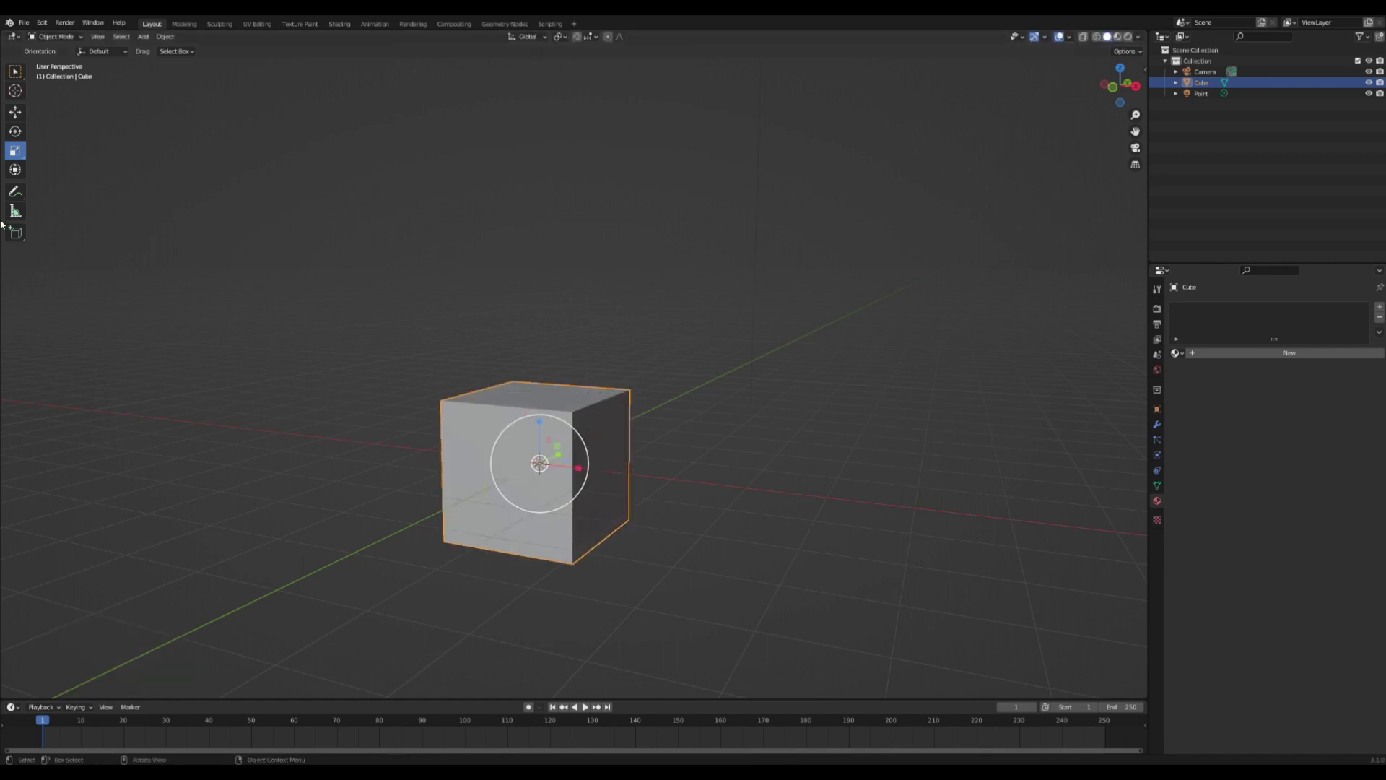
pyautogui.click(15, 112)
# Switch the cube from Object Mode to Edit Mode
pyautogui.scroll(-2, 559, 339)
pyautogui.moveTo(548, 346); pyautogui.dragTo(541, 313, button='middle')
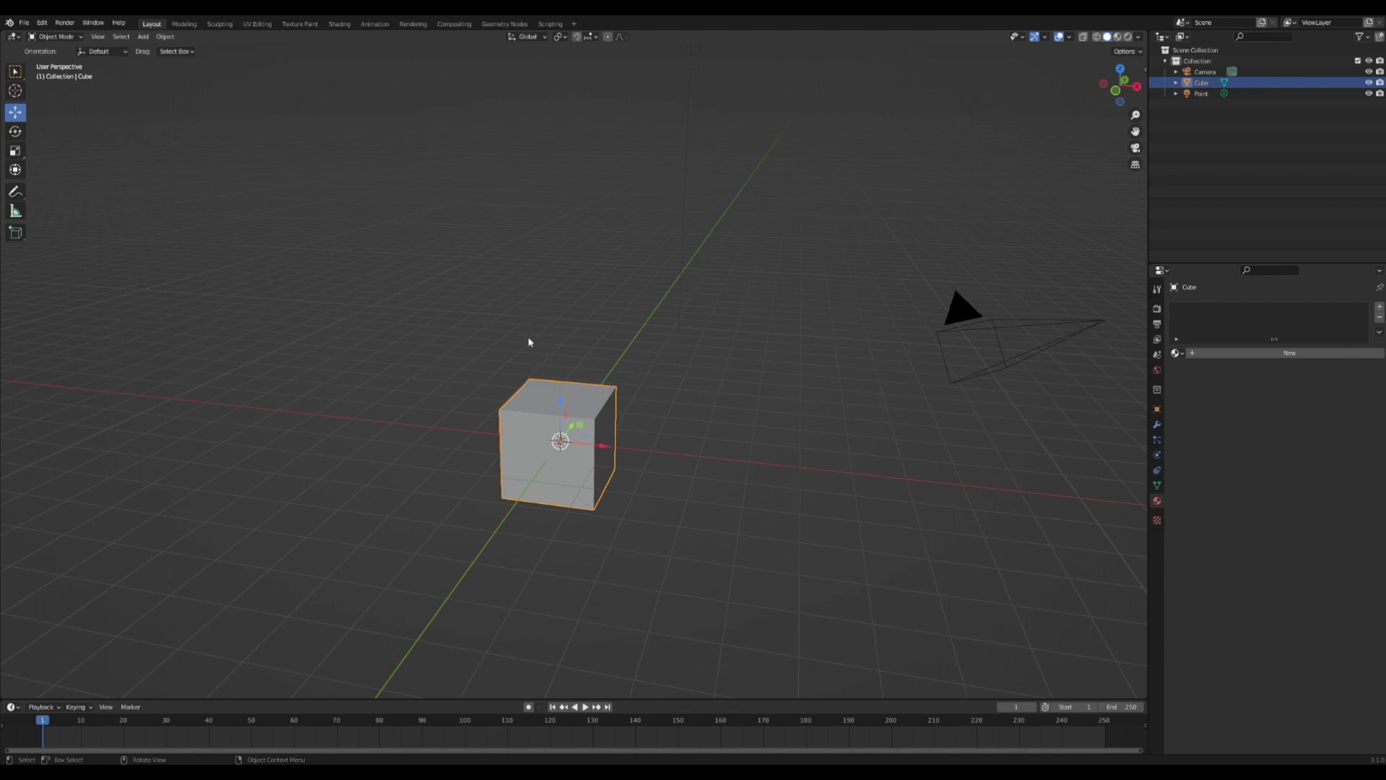
pyautogui.moveTo(514, 433); pyautogui.dragTo(566, 436, button='middle')
pyautogui.press('Tab')
pyautogui.moveTo(619, 439); pyautogui.dragTo(597, 420, button='middle')
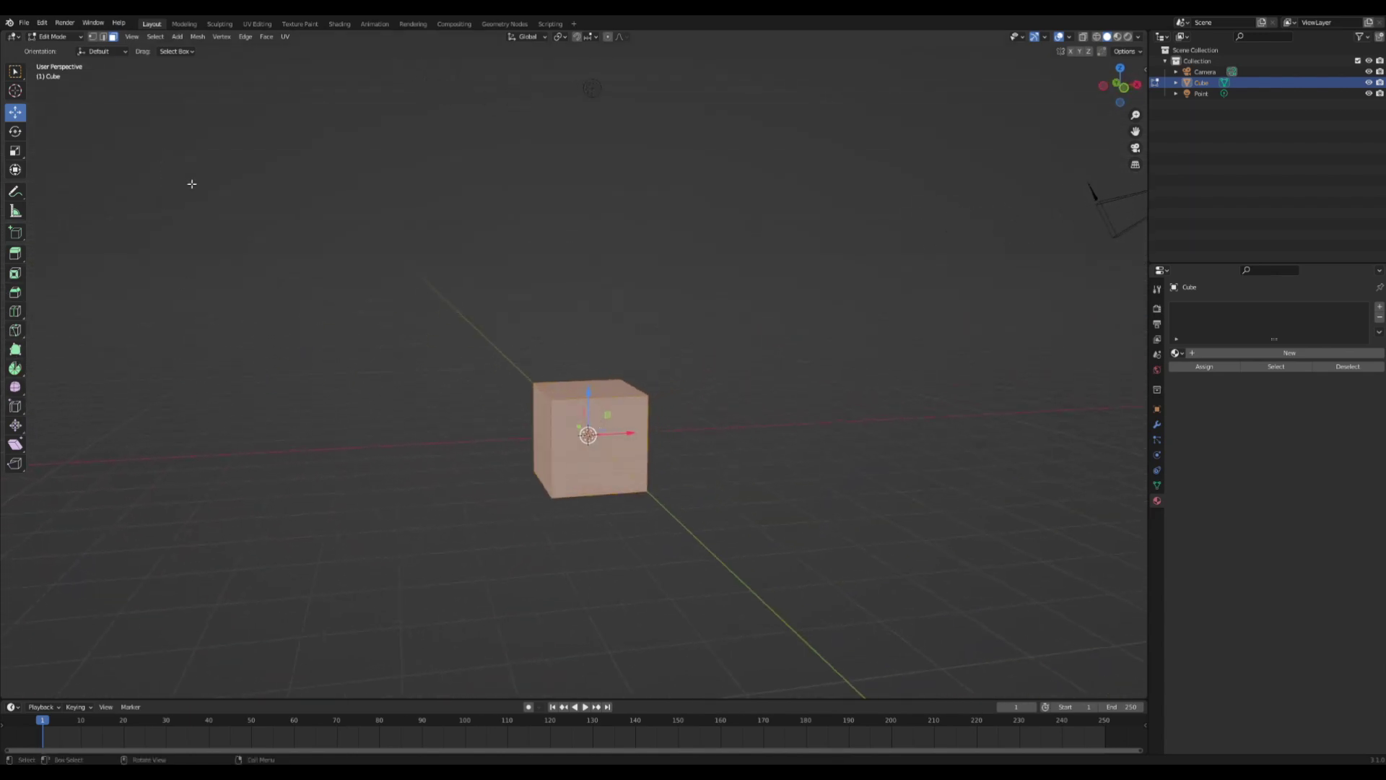
pyautogui.moveTo(573, 292); pyautogui.dragTo(520, 238, button='middle')
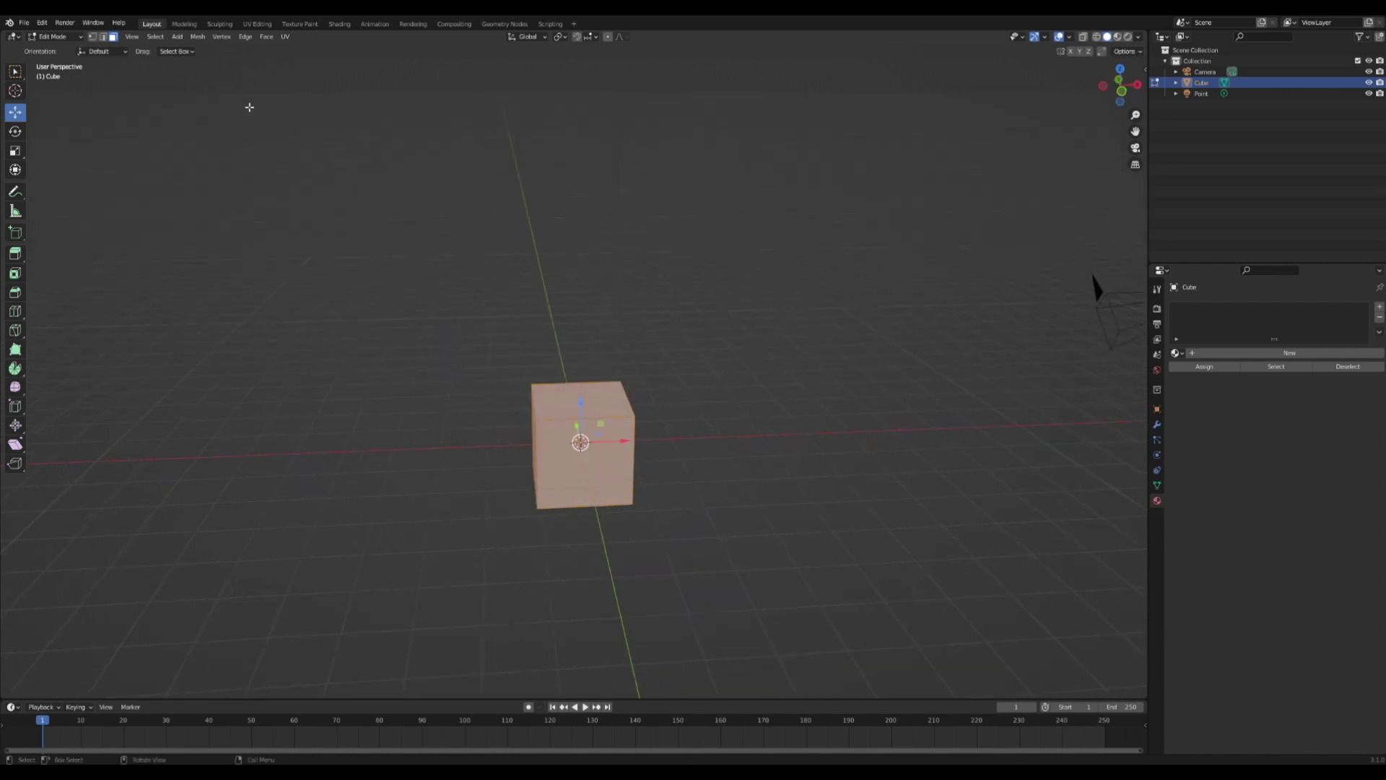
# Try moving a back corner vertex of the cube's top in vertex selection mode, and undo the move
pyautogui.click(93, 37)
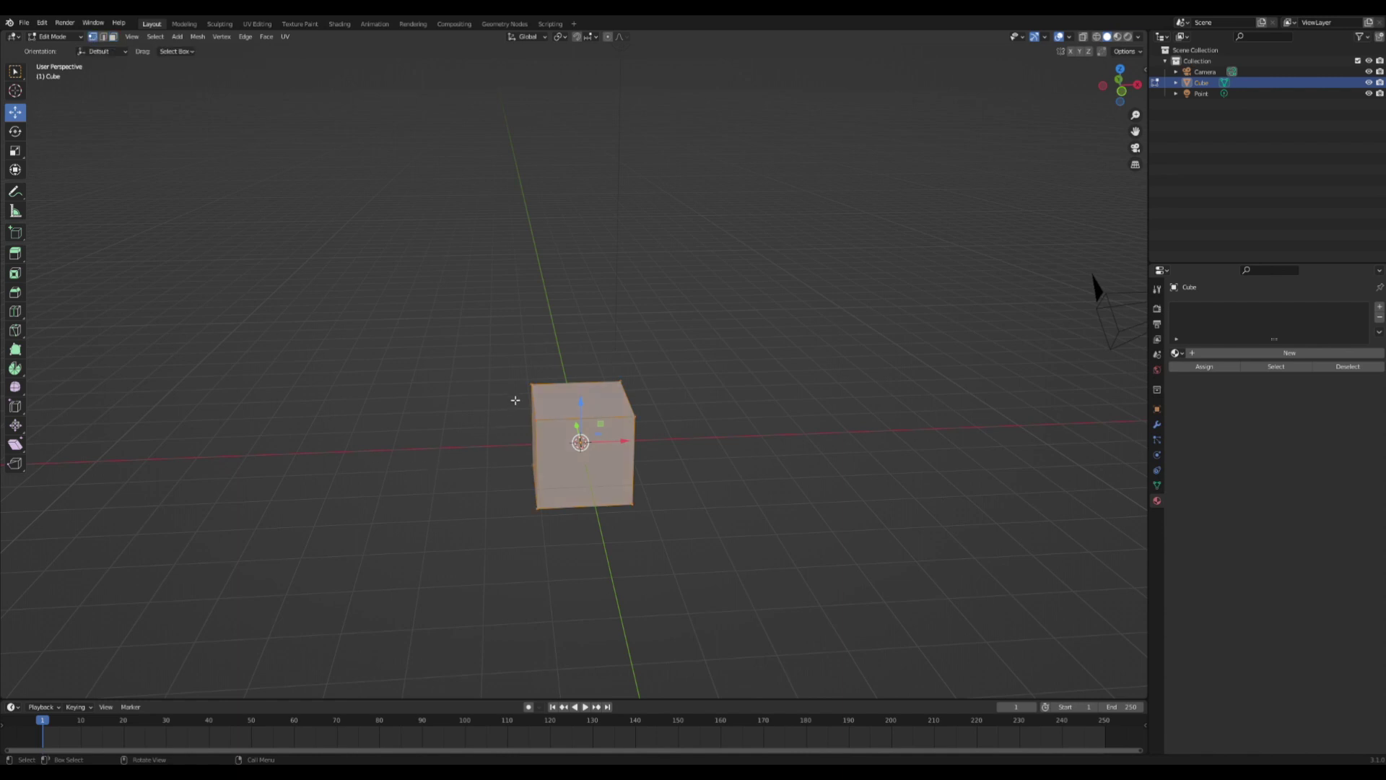
pyautogui.click(538, 377)
pyautogui.moveTo(540, 376); pyautogui.dragTo(545, 384, button='middle')
pyautogui.moveTo(514, 353); pyautogui.dragTo(464, 254)
pyautogui.hotkey('ctrl', 'z')
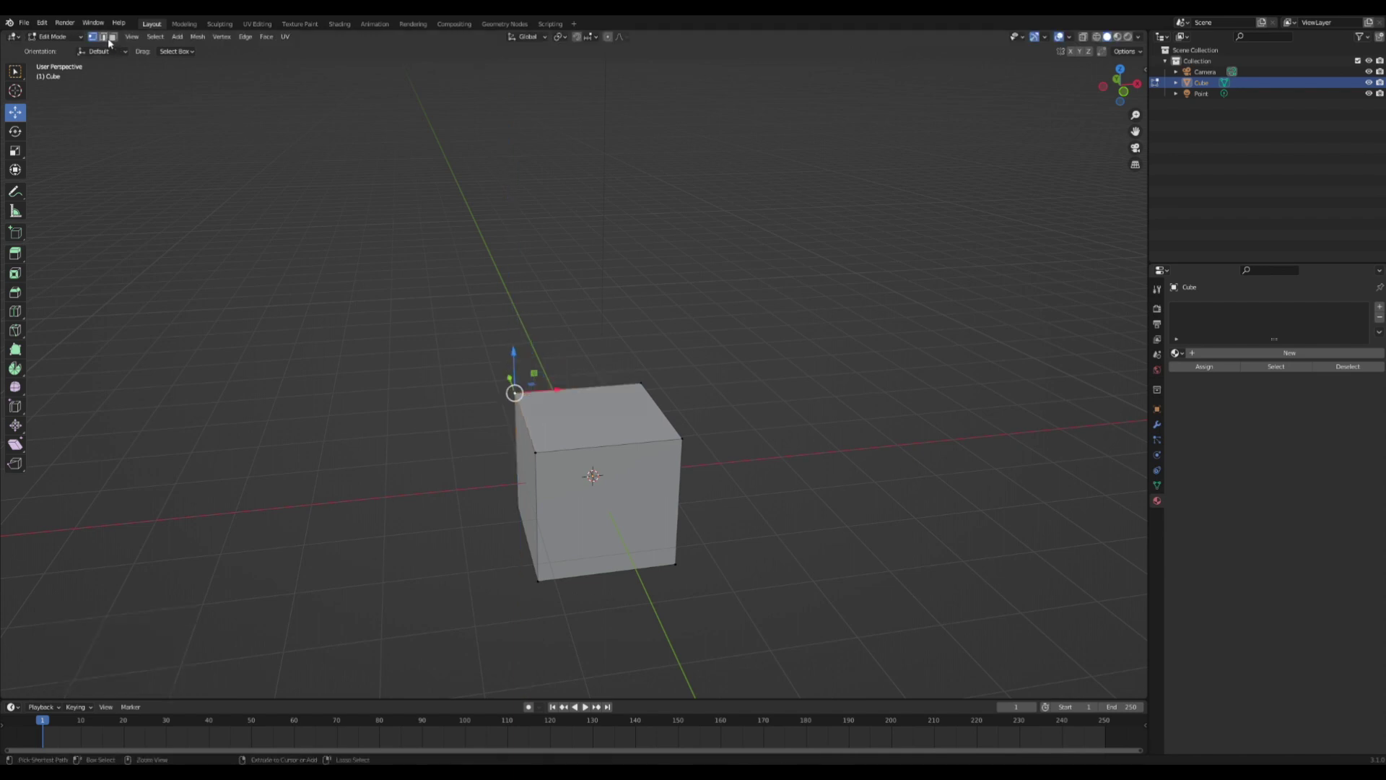
# Try moving the top back edge of the cube in edge selection mode, and undo the move
pyautogui.click(103, 37)
pyautogui.click(608, 388)
pyautogui.moveTo(583, 350); pyautogui.dragTo(598, 313)
pyautogui.hotkey('ctrl', 'z')
# Try moving the cube's top face upward in face selection mode, and undo the move
pyautogui.click(114, 37)
pyautogui.click(624, 443)
pyautogui.moveTo(594, 373); pyautogui.dragTo(608, 306)
pyautogui.hotkey('ctrl', 'z')
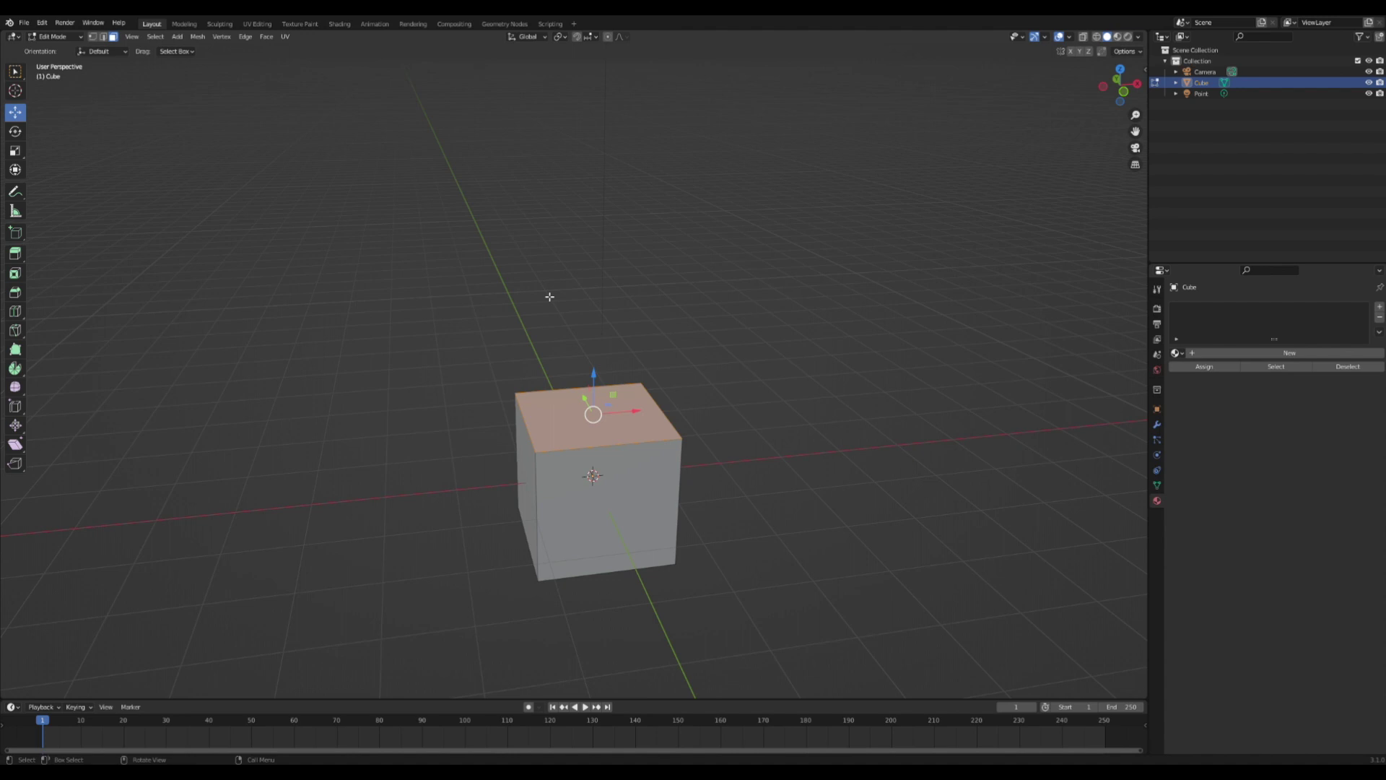
# Show the Rotate tool's handles on the selected top face, and return to the Move tool
pyautogui.moveTo(241, 202); pyautogui.dragTo(188, 137, button='middle')
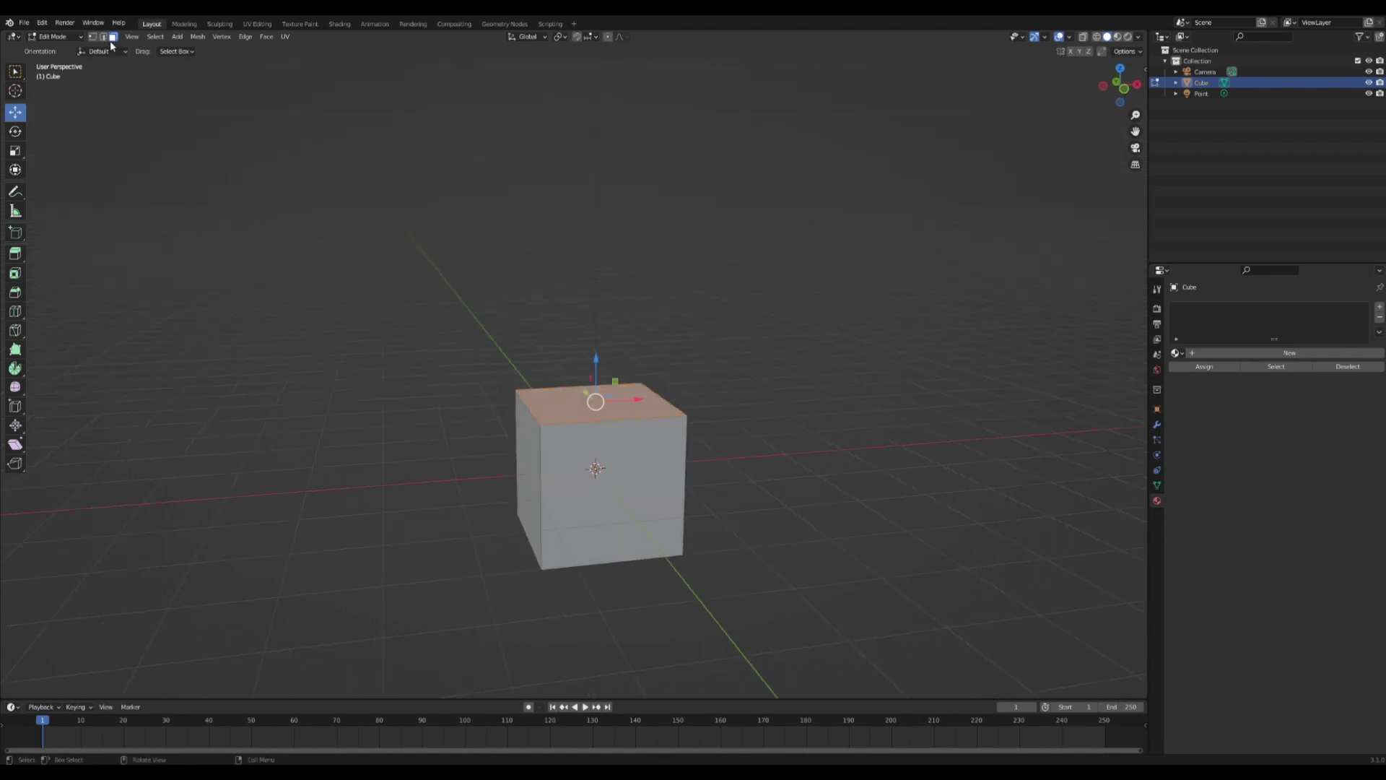
pyautogui.click(14, 131)
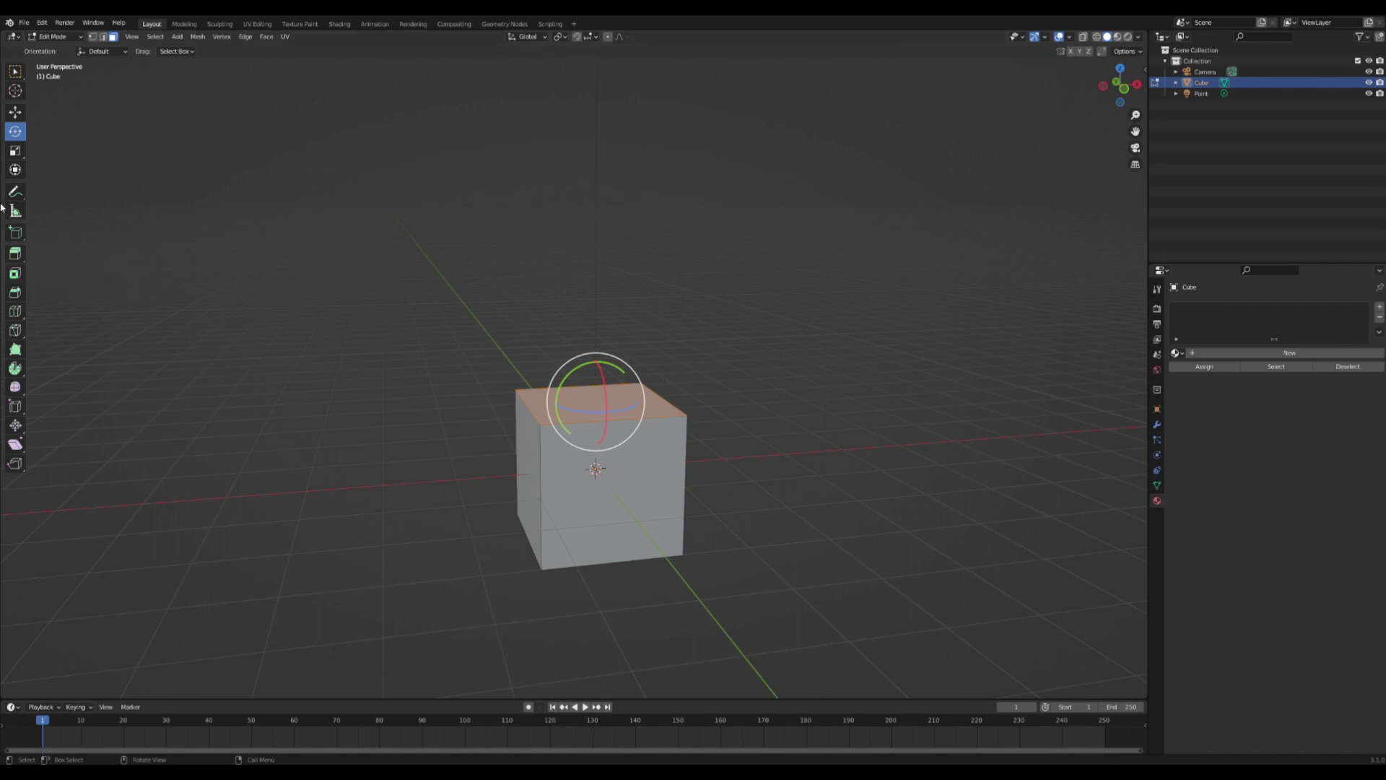
pyautogui.click(16, 113)
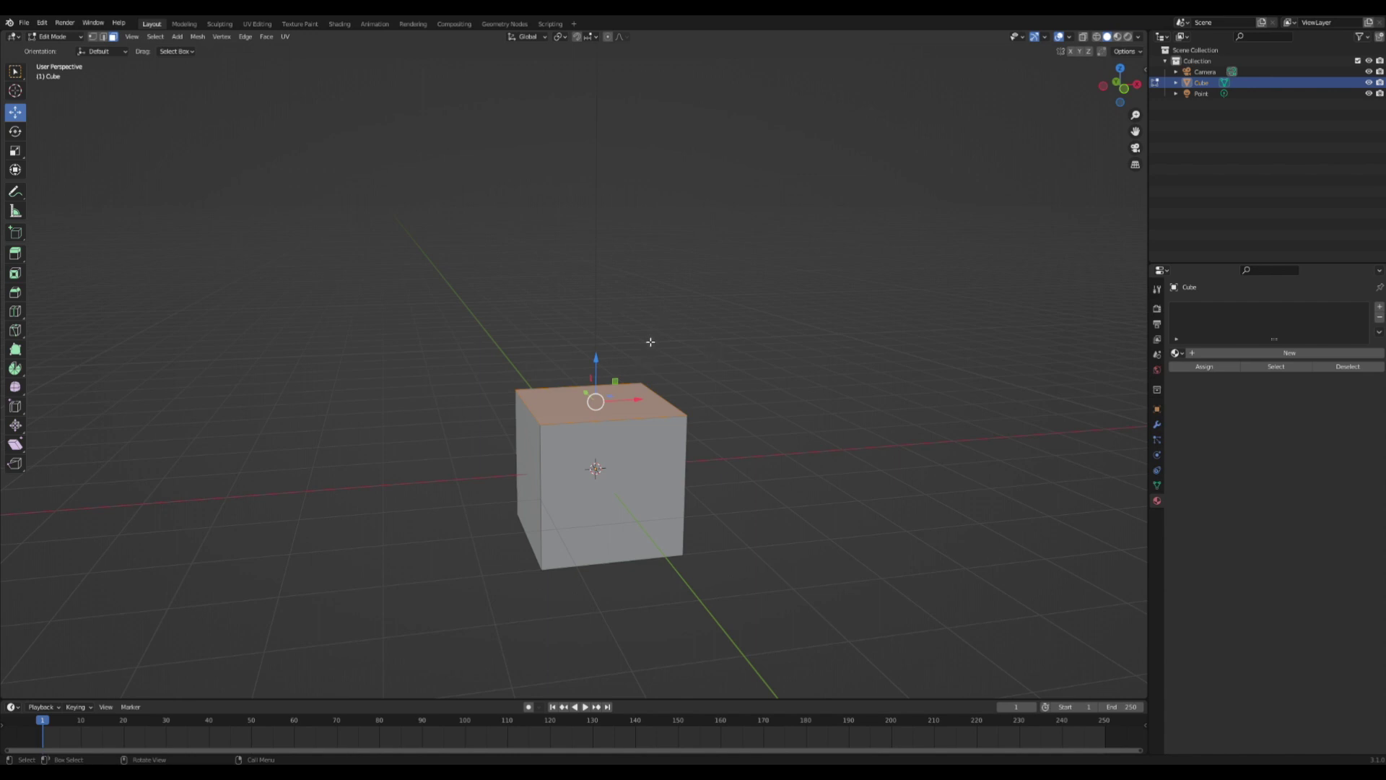
# Select all faces of the cube, and deselect them all again
pyautogui.moveTo(650, 341); pyautogui.dragTo(696, 350, button='middle')
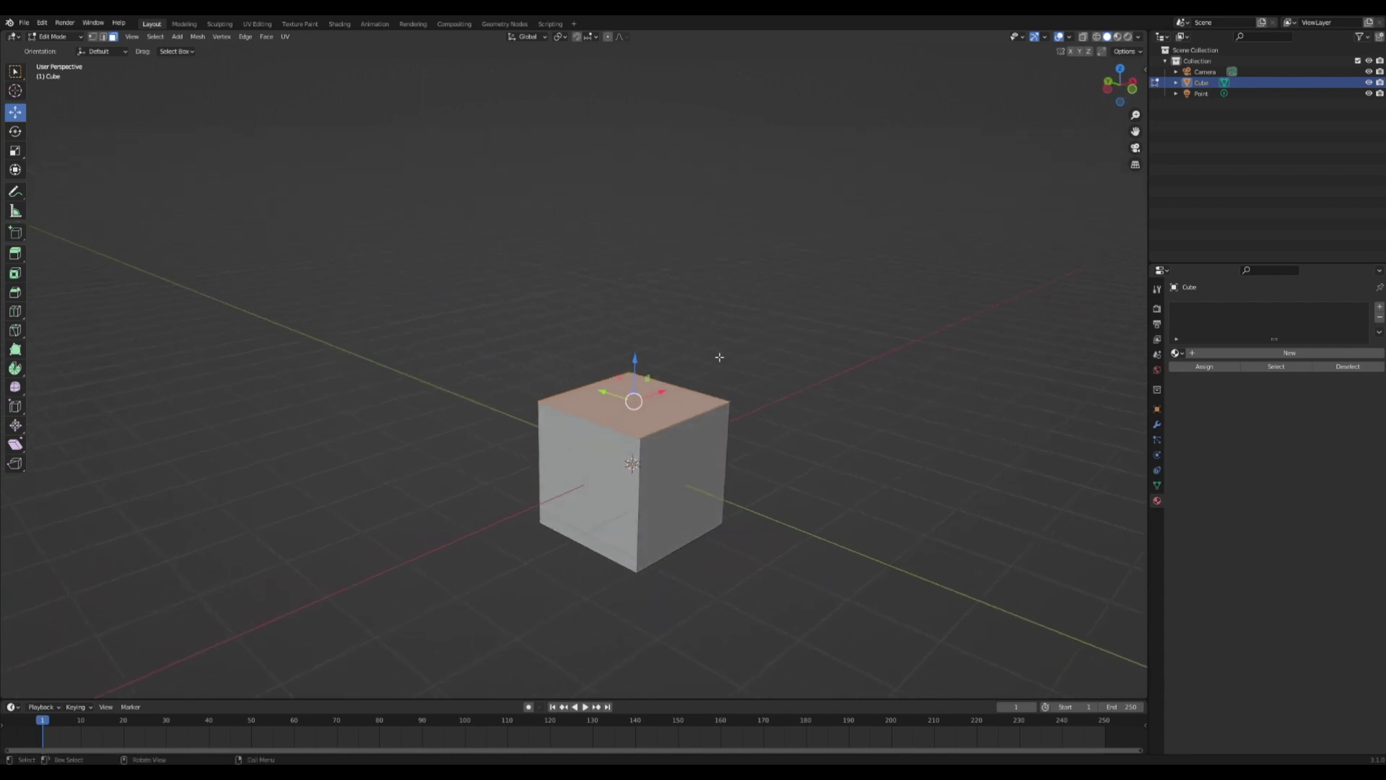
pyautogui.press('a')
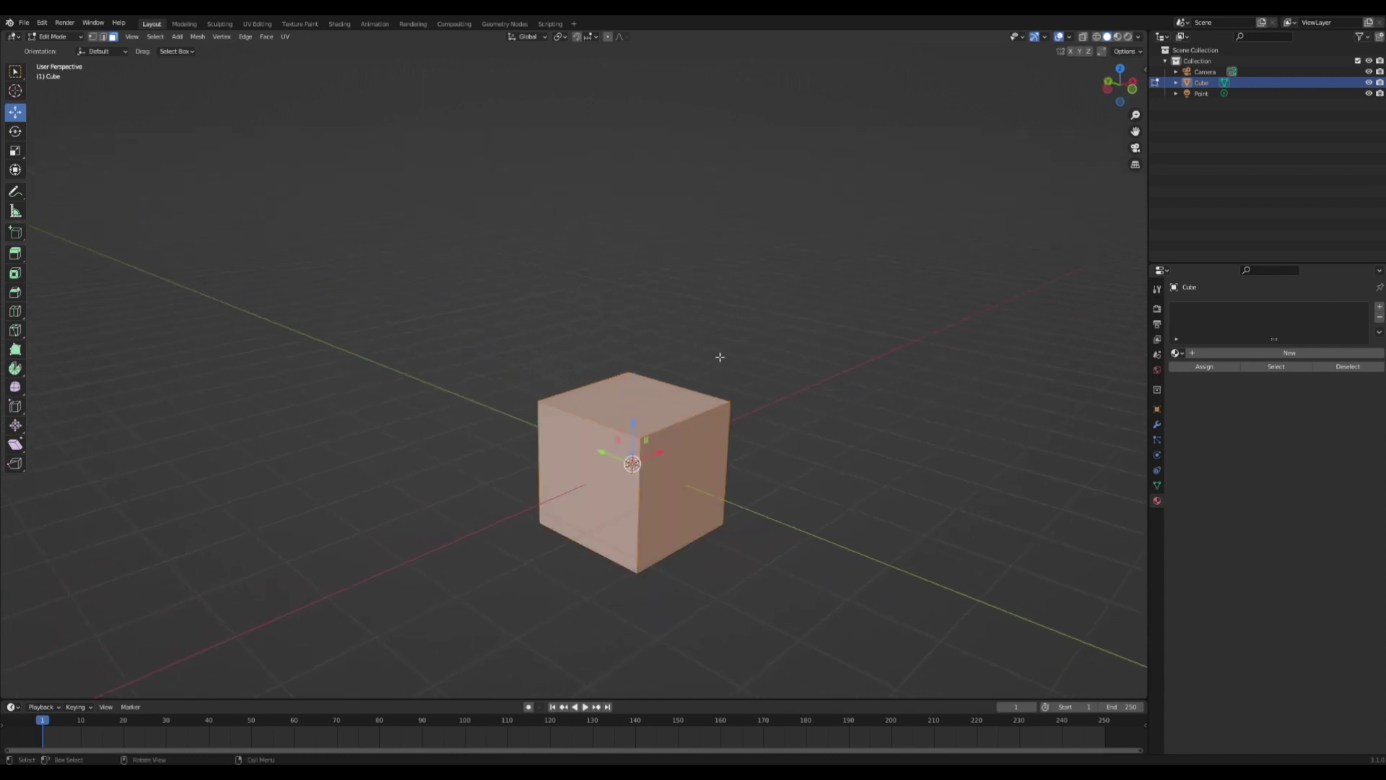
pyautogui.moveTo(683, 384); pyautogui.dragTo(630, 402, button='middle')
pyautogui.hotkey('alt', 'a')
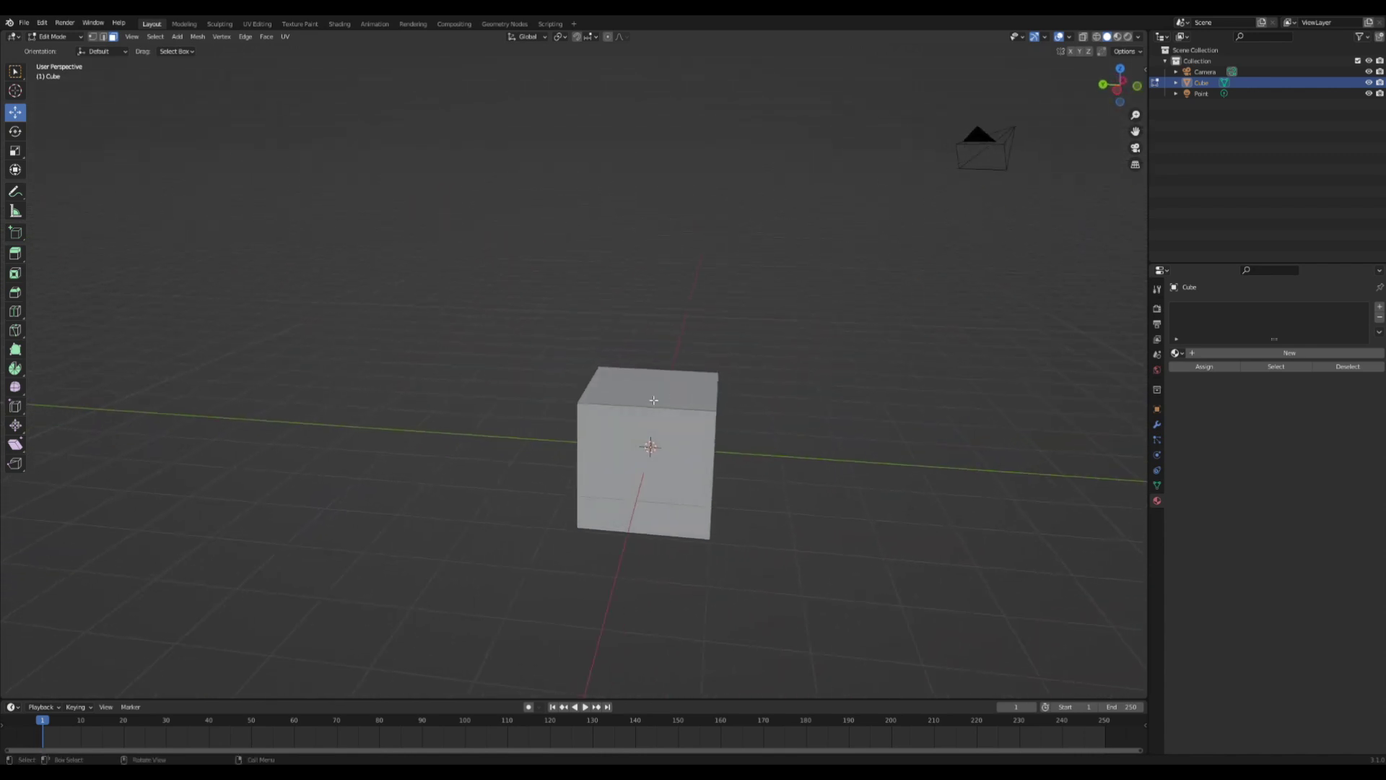
# Select the cube's top face together with an adjacent side face, and clear the selection
pyautogui.click(664, 395)
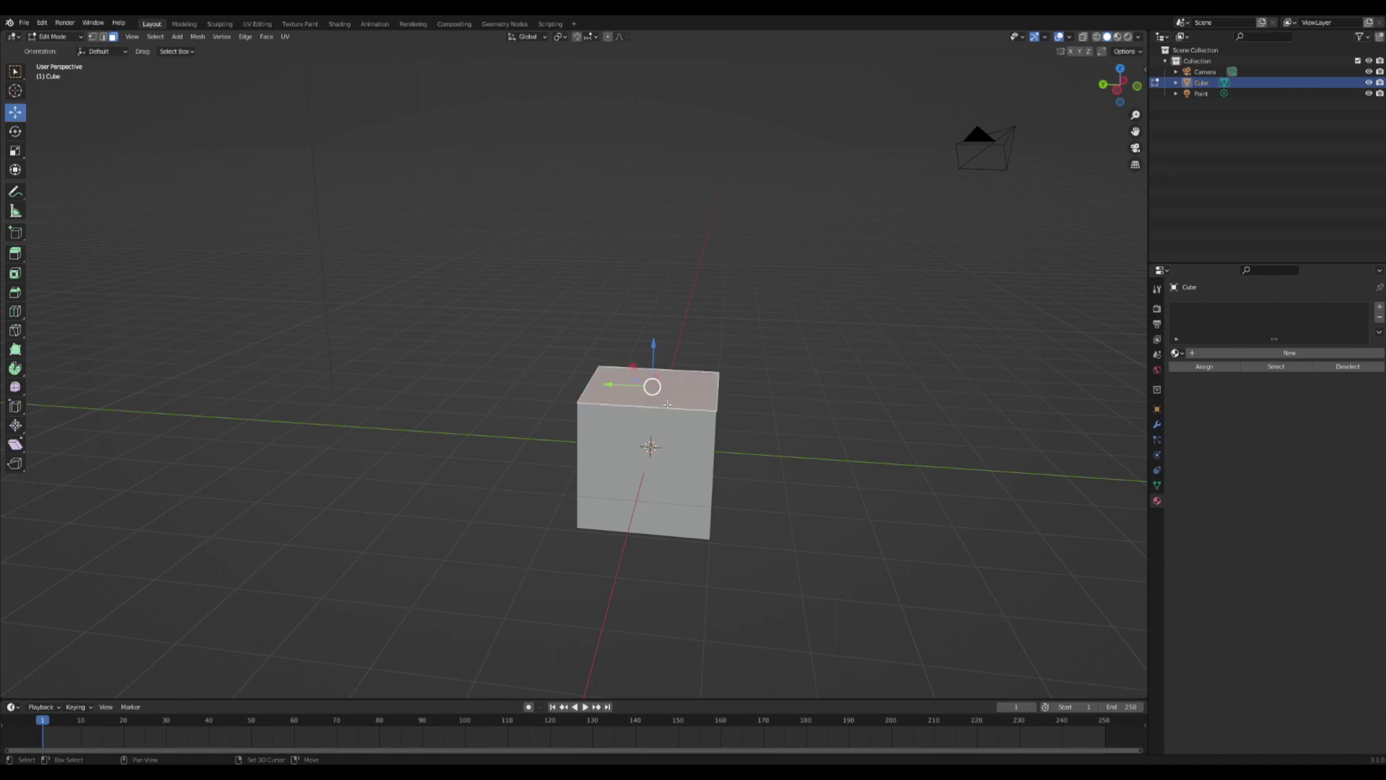
pyautogui.keyDown('shift'); pyautogui.click(650, 476); pyautogui.keyUp('shift')
pyautogui.moveTo(650, 476); pyautogui.dragTo(761, 414, button='middle')
pyautogui.click(680, 396)
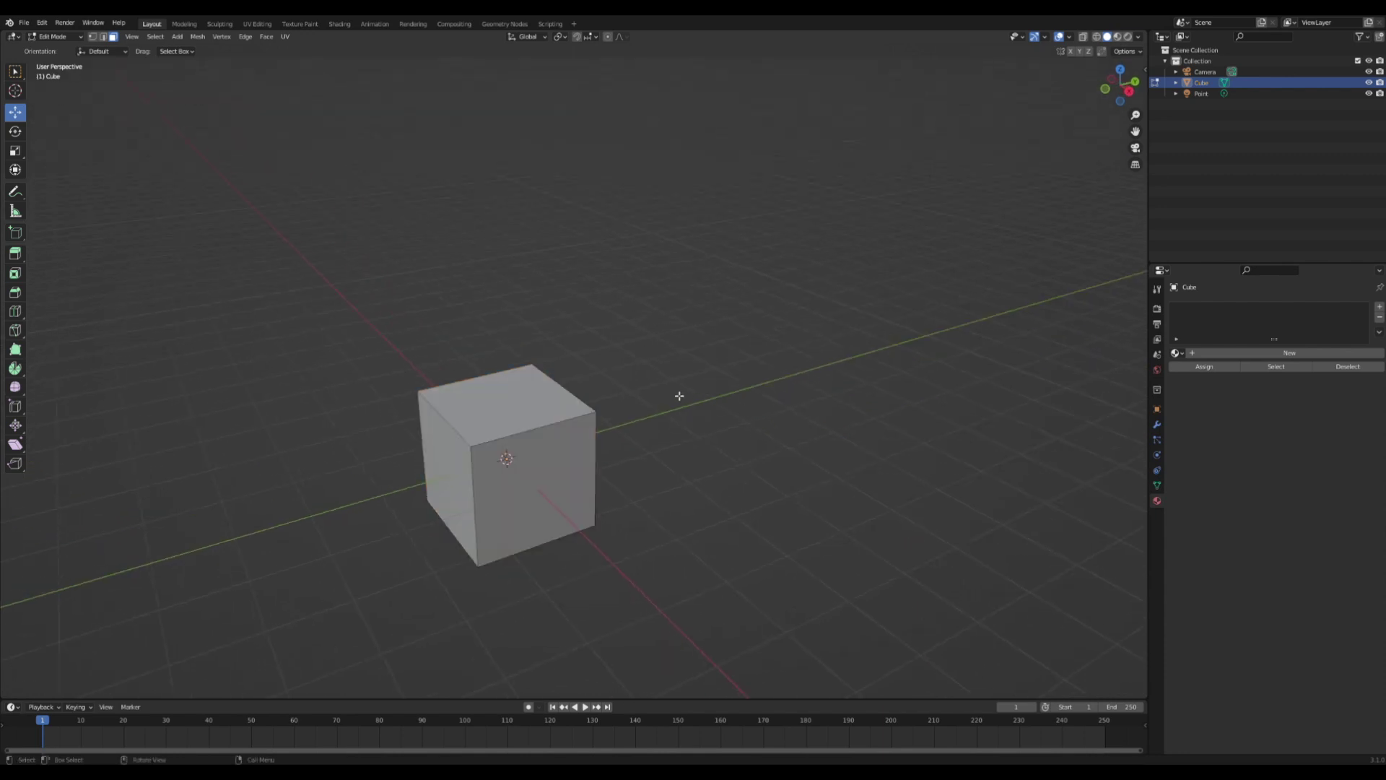
# Paint a selection over the cube's faces from several sides with Circle Select, and deselect everything
pyautogui.press('c')
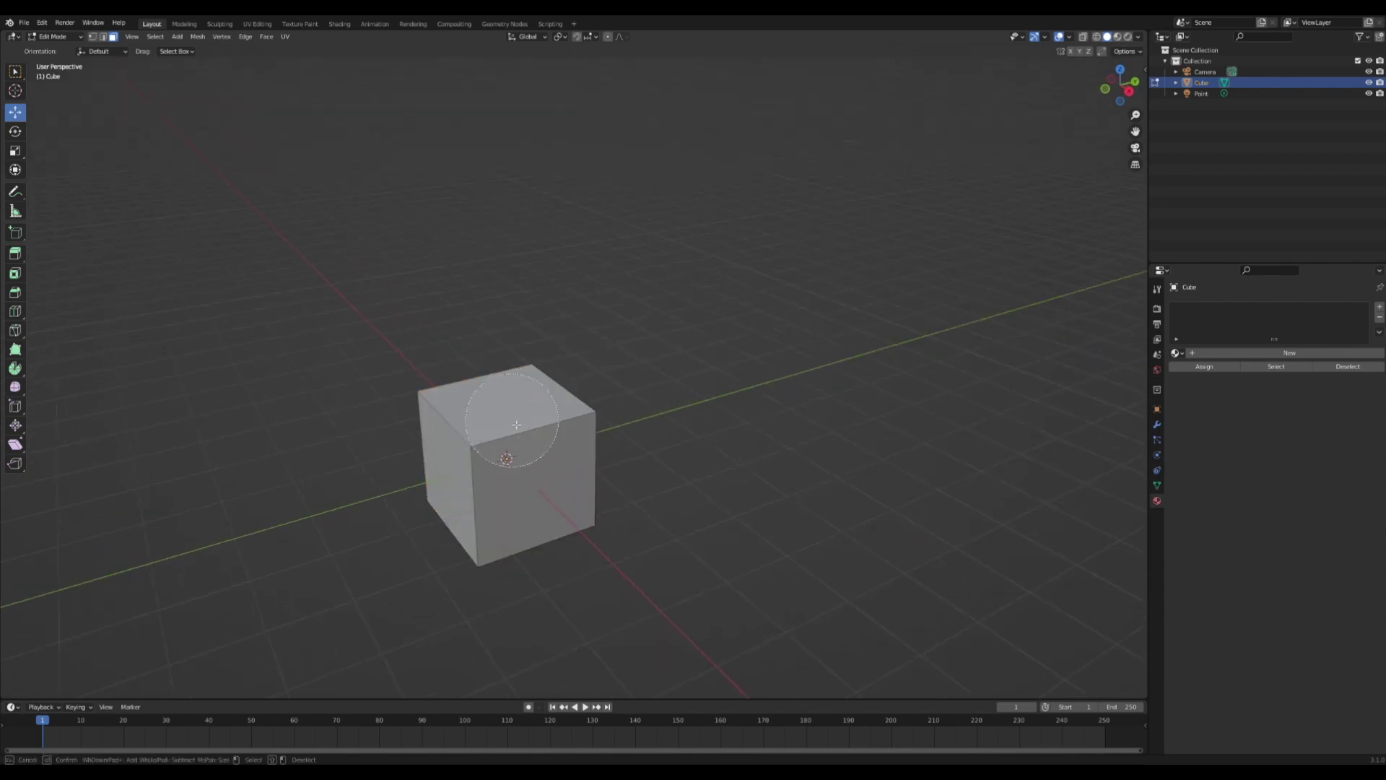
pyautogui.moveTo(519, 409); pyautogui.dragTo(495, 448)
pyautogui.press('Escape')
pyautogui.moveTo(495, 449); pyautogui.dragTo(684, 432, button='middle')
pyautogui.press('c')
pyautogui.moveTo(665, 433); pyautogui.dragTo(610, 437)
pyautogui.moveTo(610, 437)
pyautogui.mouseDown(button='middle')
pyautogui.moveTo(604, 470)
pyautogui.moveTo(628, 507)
pyautogui.moveTo(656, 489)
pyautogui.moveTo(662, 380)
pyautogui.mouseUp(button='middle')
pyautogui.click(628, 508)
pyautogui.press('Escape')
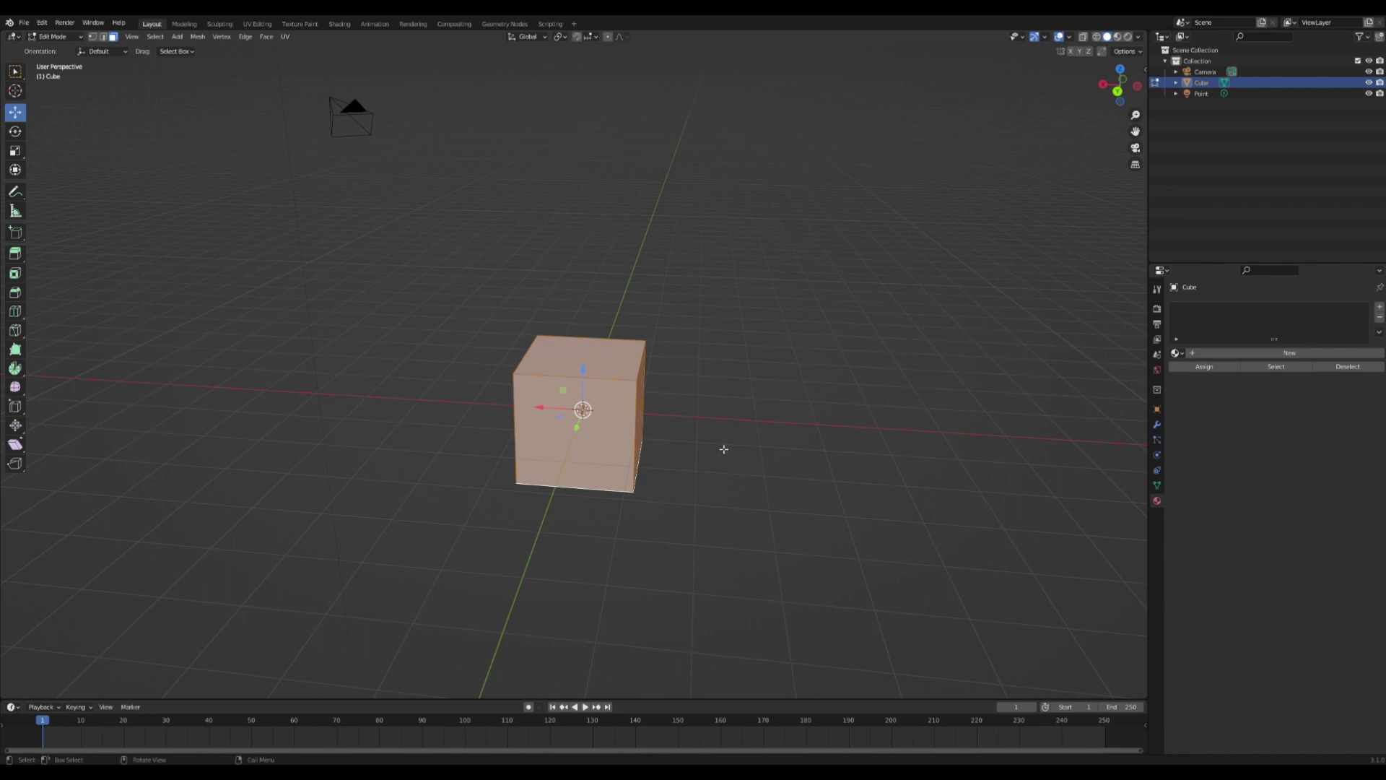
pyautogui.hotkey('alt', 'a')
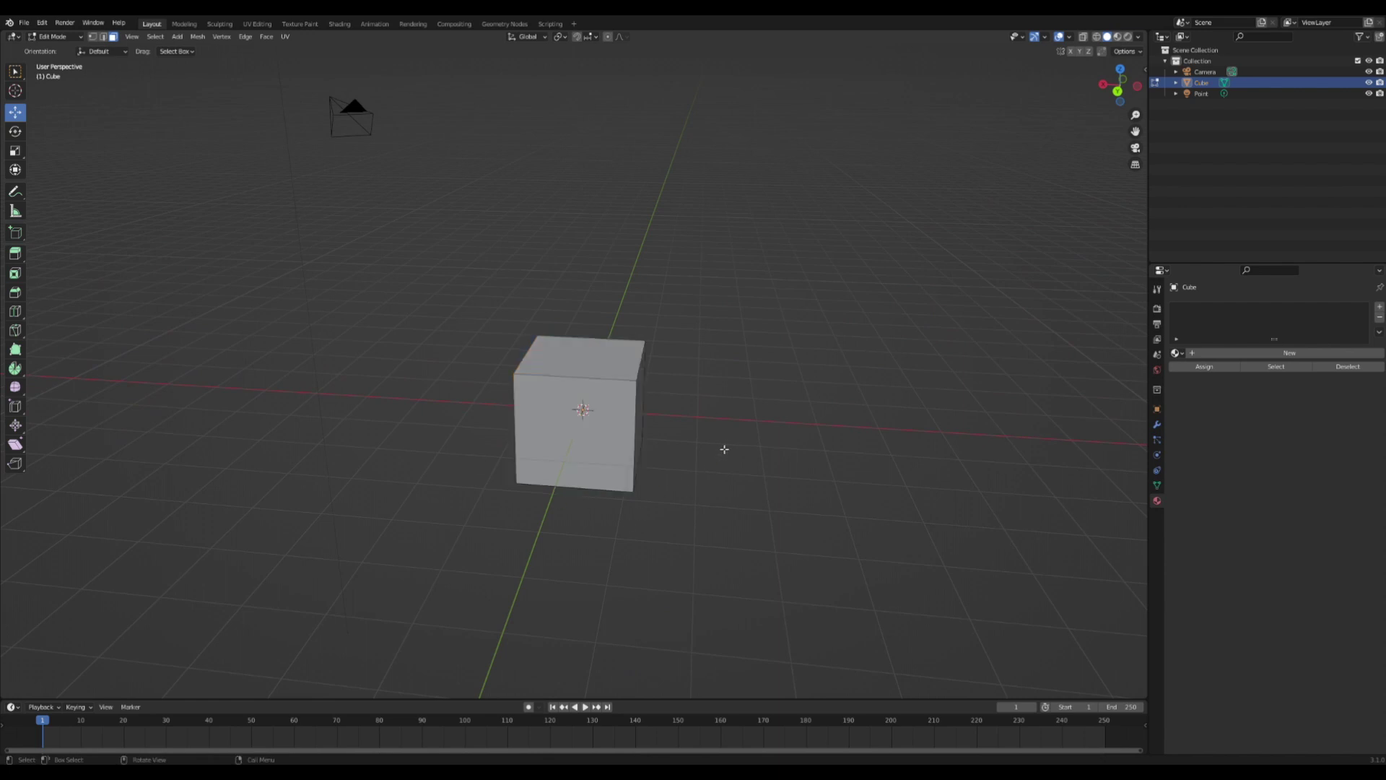
# Turn on X-ray display, pick the cube's hidden rear and bottom faces through the mesh, and clear the selection
pyautogui.click(1083, 36)
pyautogui.moveTo(656, 361); pyautogui.dragTo(690, 364, button='middle')
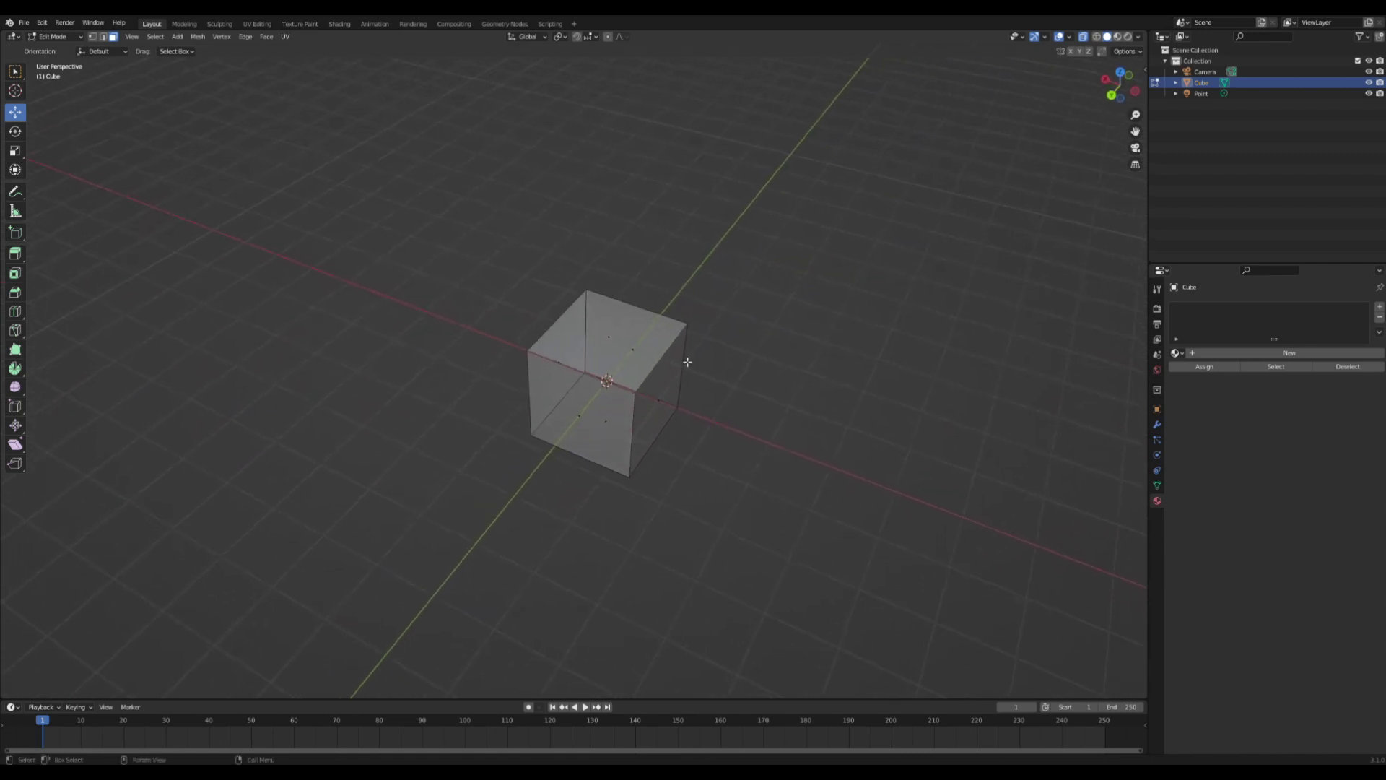
pyautogui.click(638, 353)
pyautogui.click(605, 421)
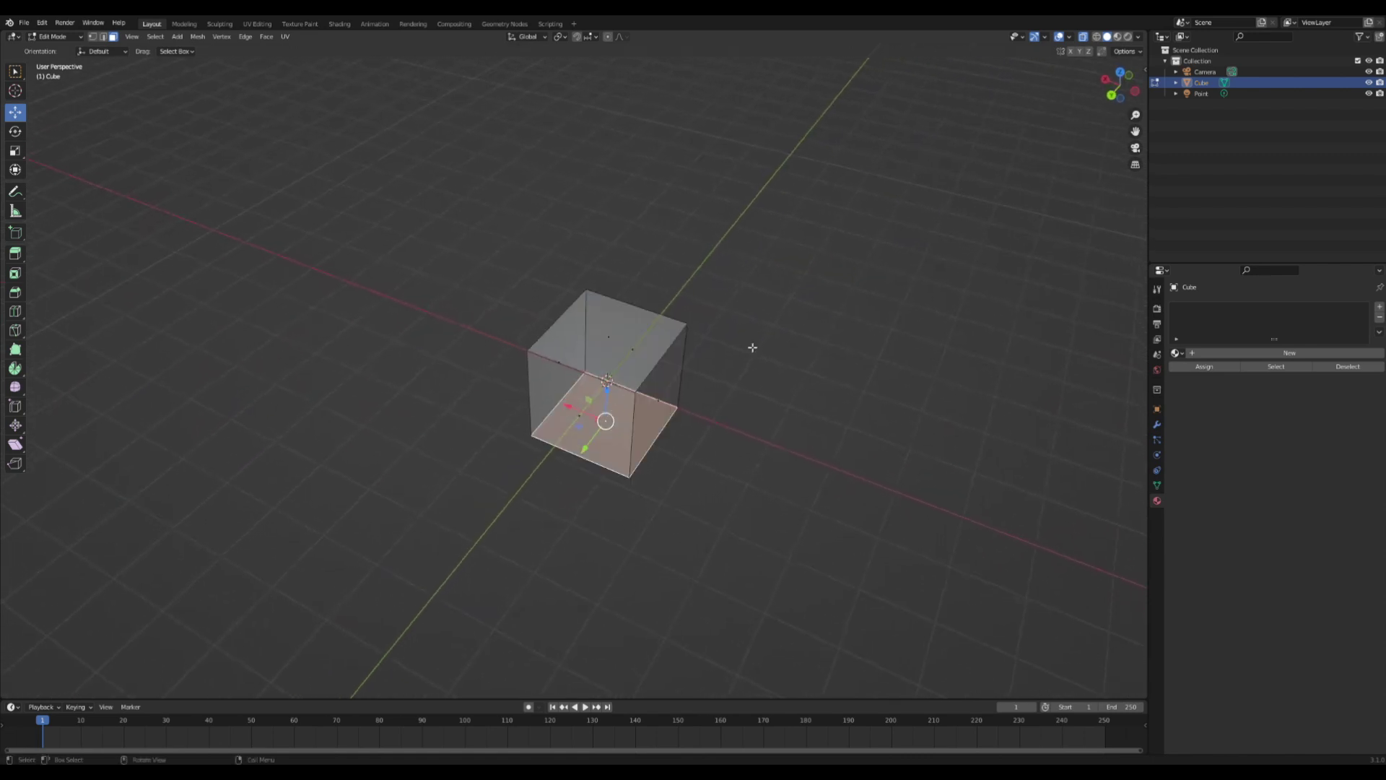
pyautogui.click(749, 345)
# Select all the cube's faces at once through X-ray with an enlarged Circle Select, and turn X-ray off
pyautogui.press('c')
pyautogui.scroll(-5, 624, 359)
pyautogui.click(624, 358)
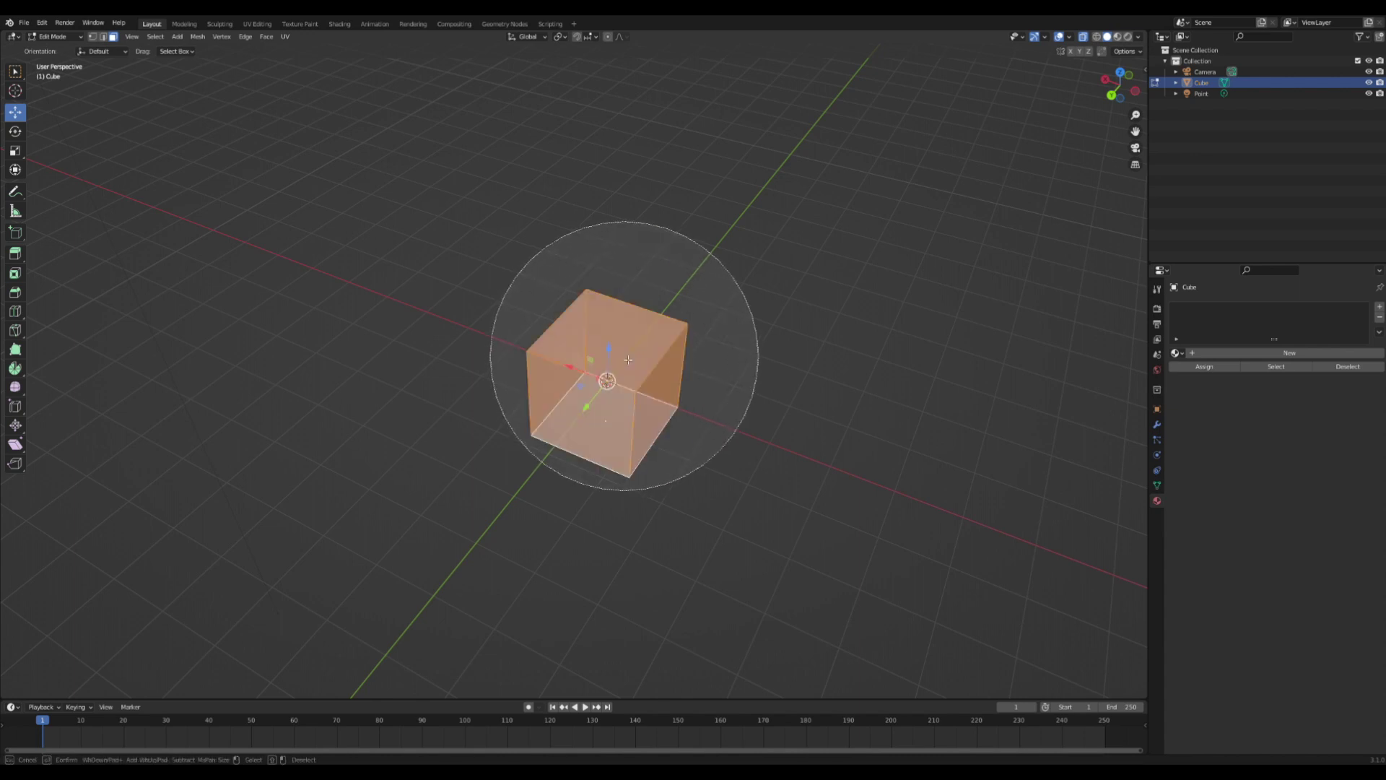
pyautogui.rightClick(625, 358)
pyautogui.moveTo(633, 356)
pyautogui.mouseDown(button='middle')
pyautogui.moveTo(771, 342)
pyautogui.moveTo(845, 297)
pyautogui.moveTo(721, 303)
pyautogui.moveTo(664, 332)
pyautogui.mouseUp(button='middle')
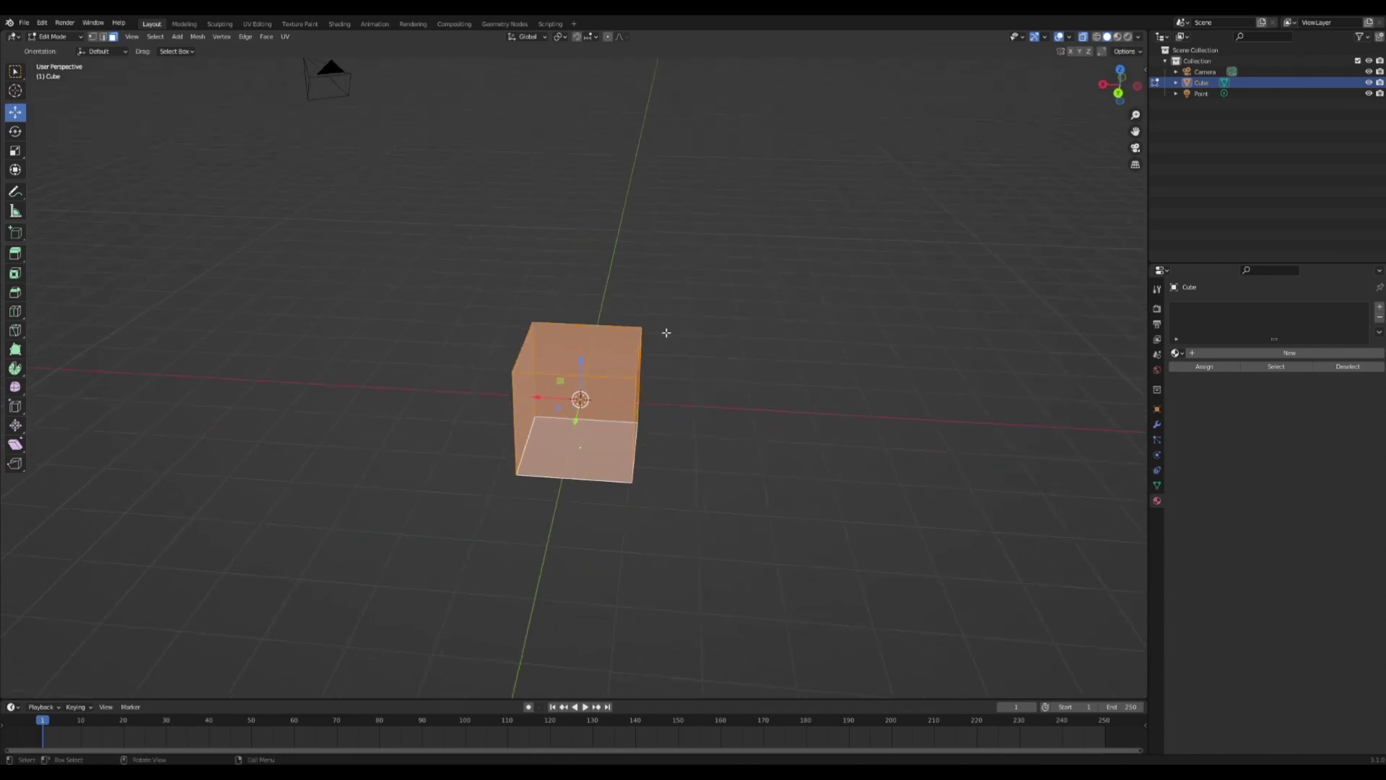
pyautogui.click(1084, 37)
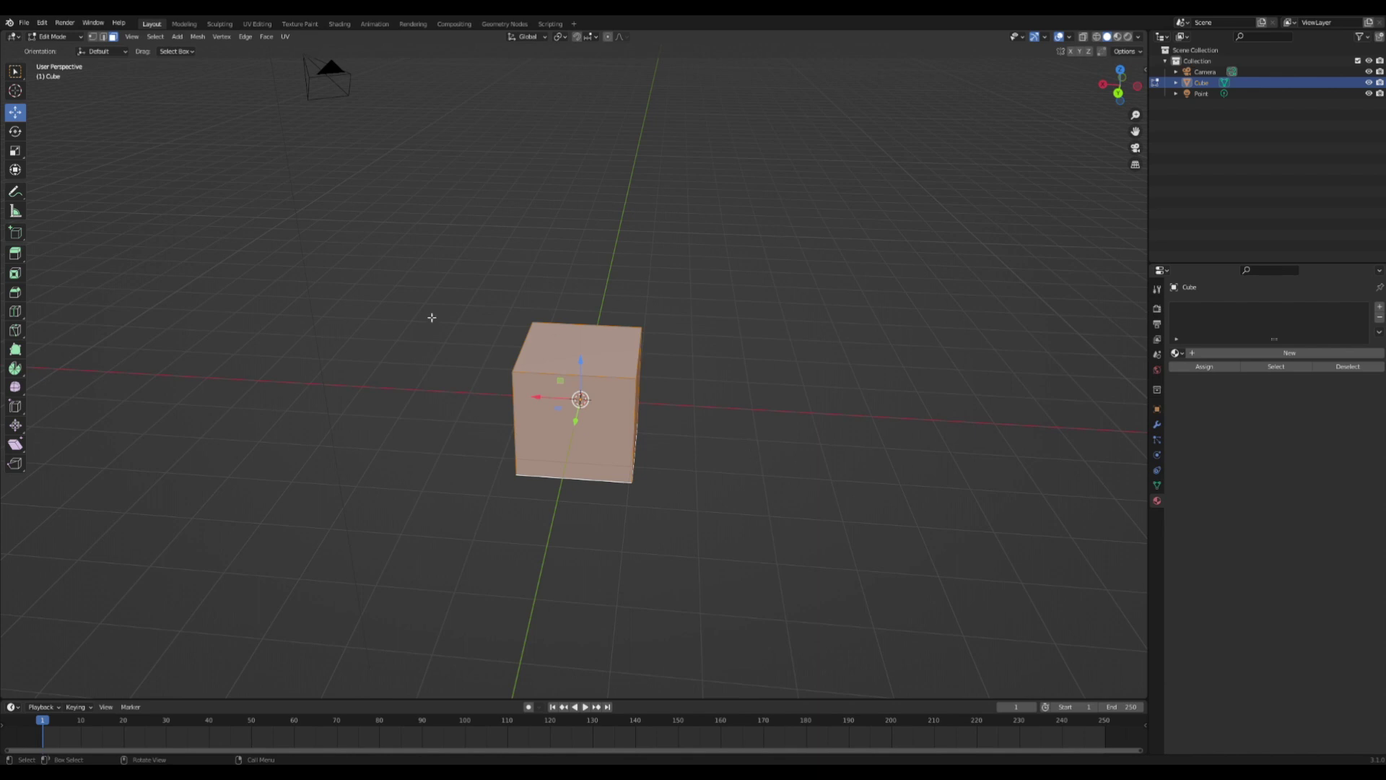
# Orbit around the cube with the navigation gizmo and switch to the right orthographic view
pyautogui.click(1123, 98)
pyautogui.moveTo(1134, 174); pyautogui.dragTo(1046, 213, button='middle')
pyautogui.moveTo(1120, 95); pyautogui.dragTo(1115, 59)
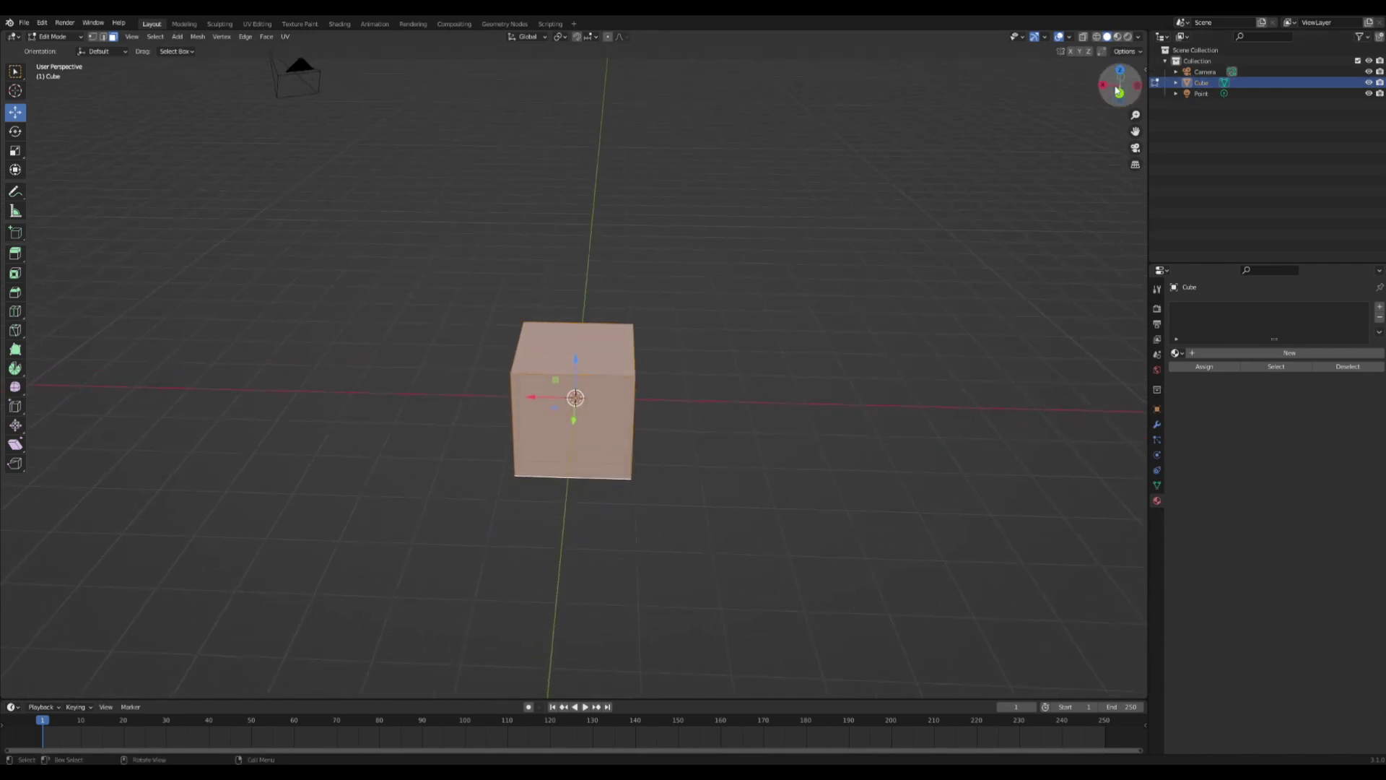
pyautogui.moveTo(1103, 99); pyautogui.dragTo(1132, 95)
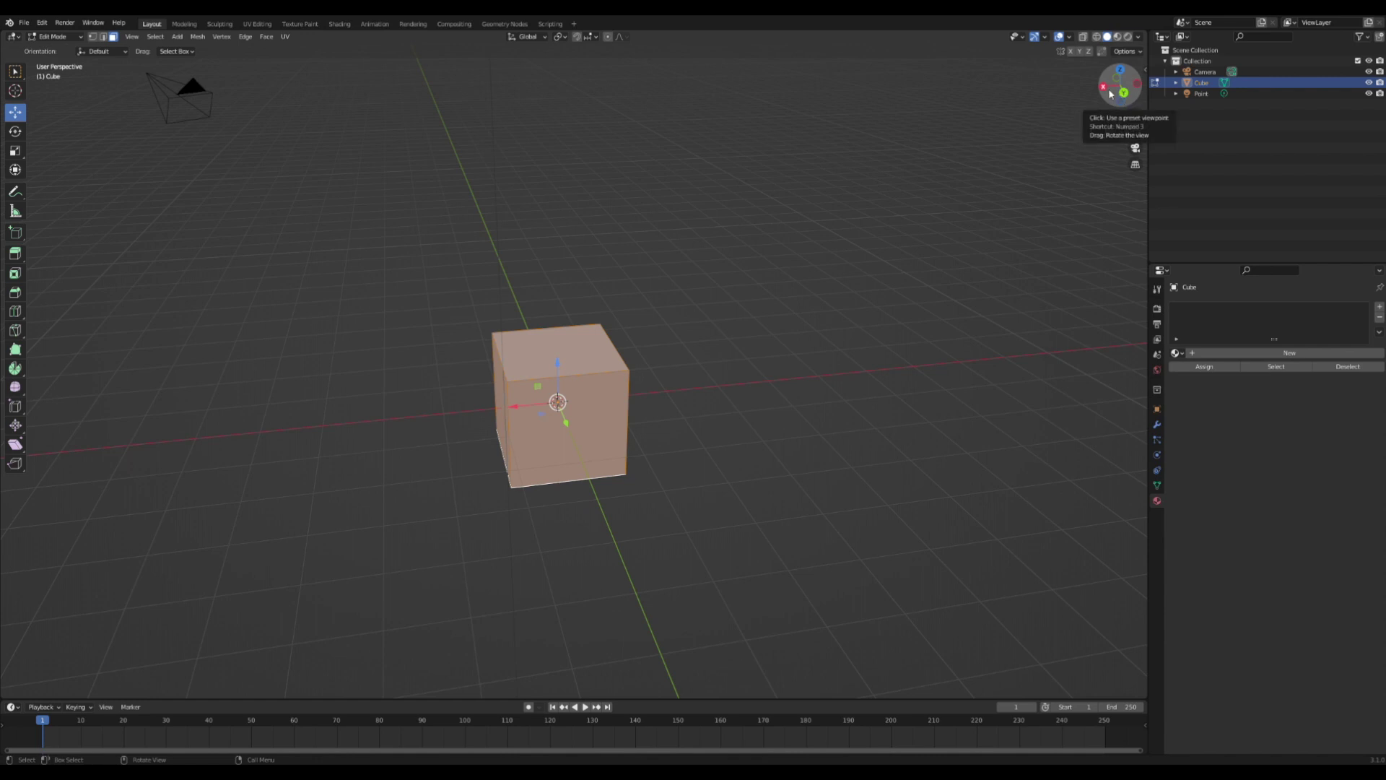
pyautogui.click(1111, 92)
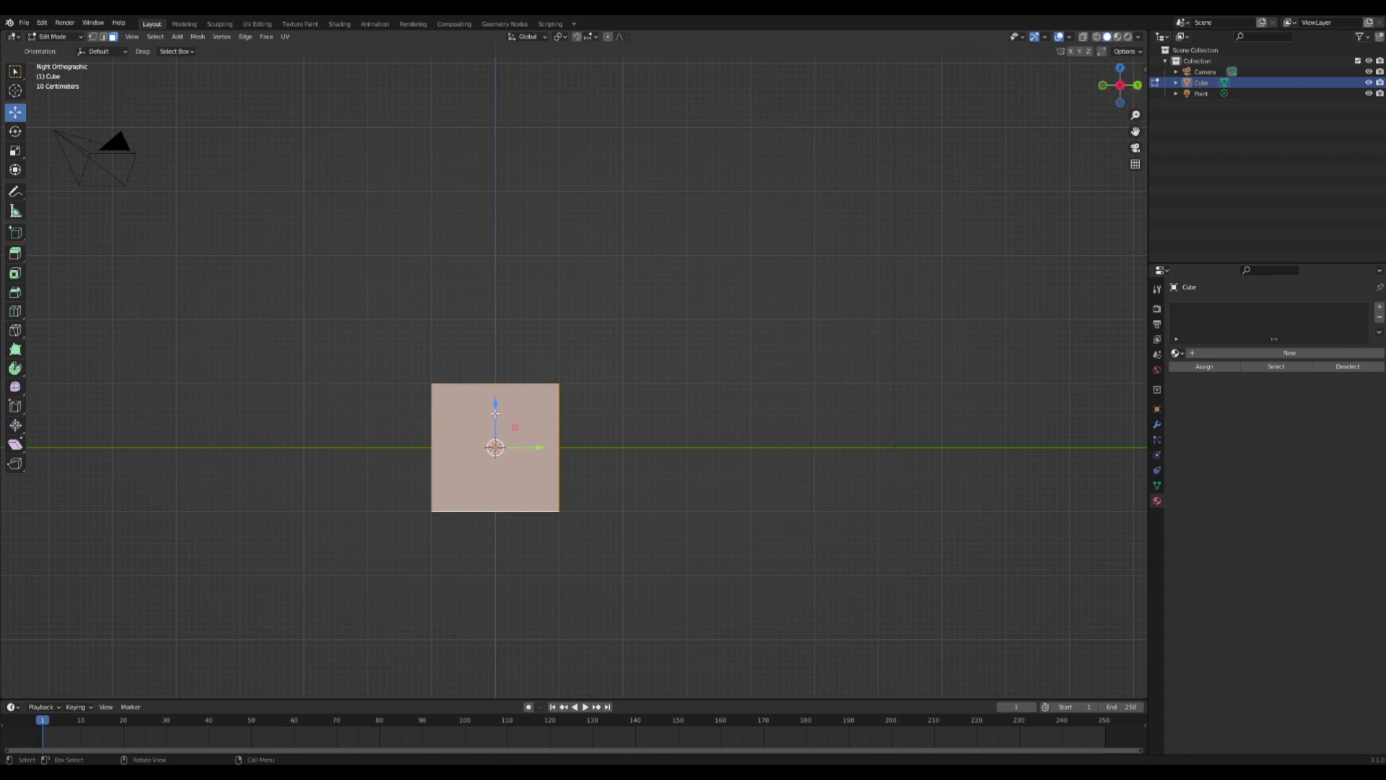
# Try to move the whole cube freehand up along Z by about 1.012 m, and undo the move
pyautogui.moveTo(500, 408); pyautogui.dragTo(506, 300)
pyautogui.hotkey('ctrl', 'z')
pyautogui.rightClick(507, 350)
pyautogui.moveTo(496, 410); pyautogui.dragTo(579, 345)
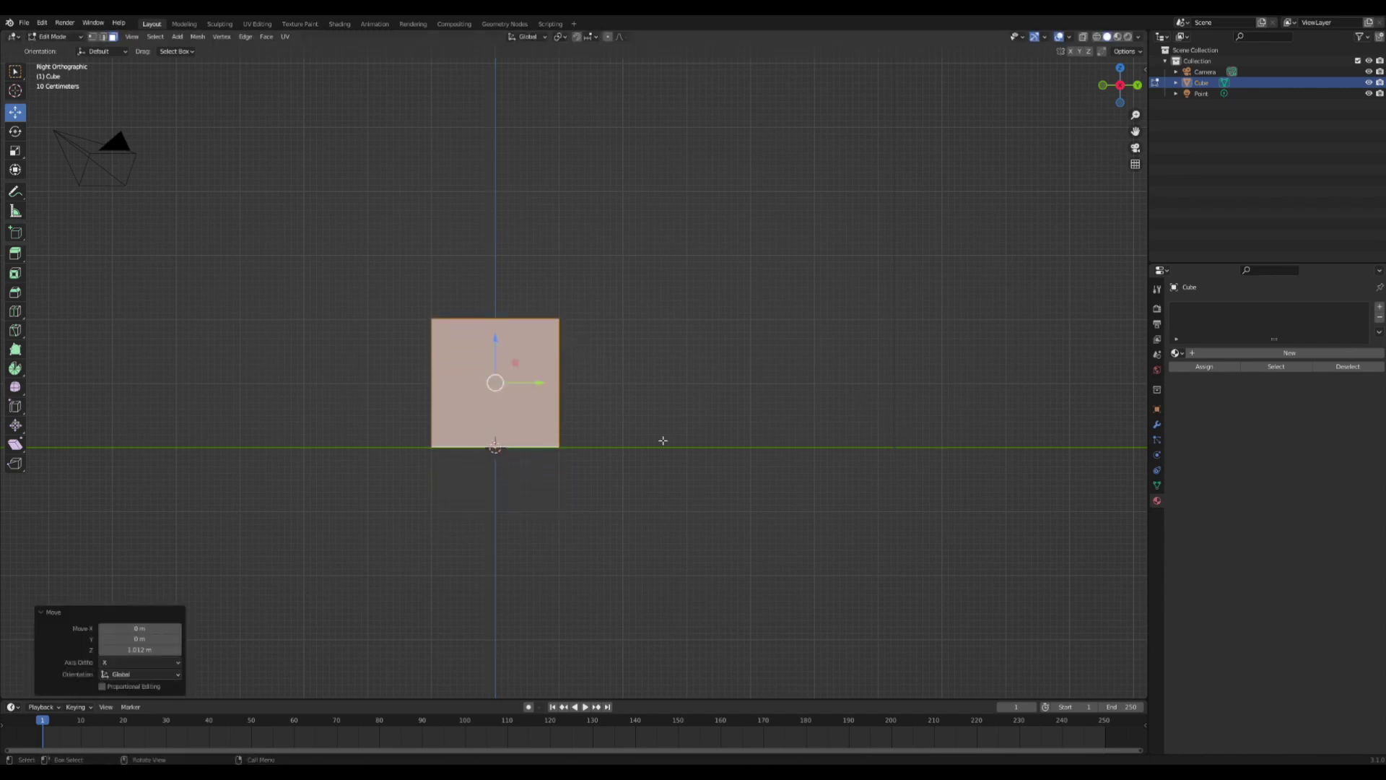
pyautogui.scroll(5, 517, 461)
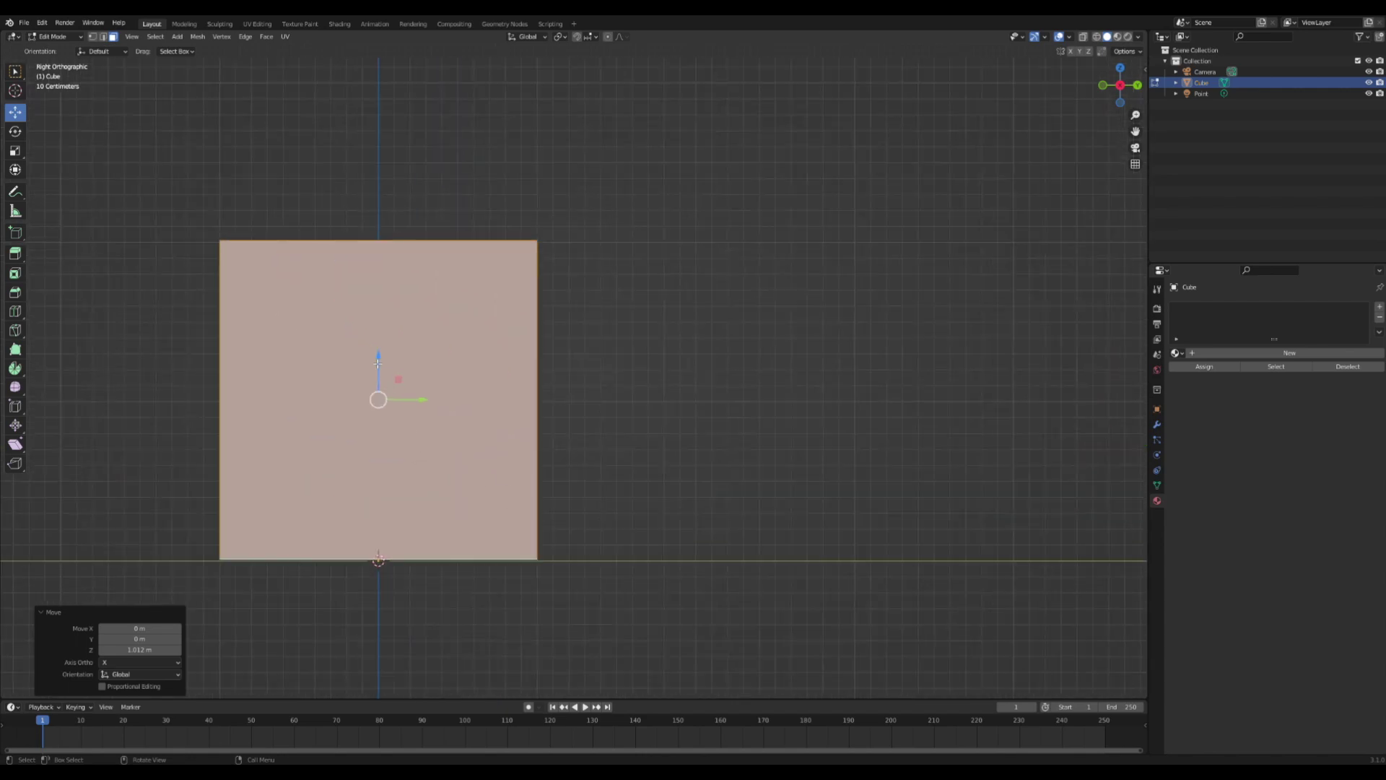
pyautogui.moveTo(378, 363); pyautogui.dragTo(402, 371)
pyautogui.scroll(-4, 402, 371)
pyautogui.hotkey('ctrl', 'z')
pyautogui.hotkey('ctrl', 'z')
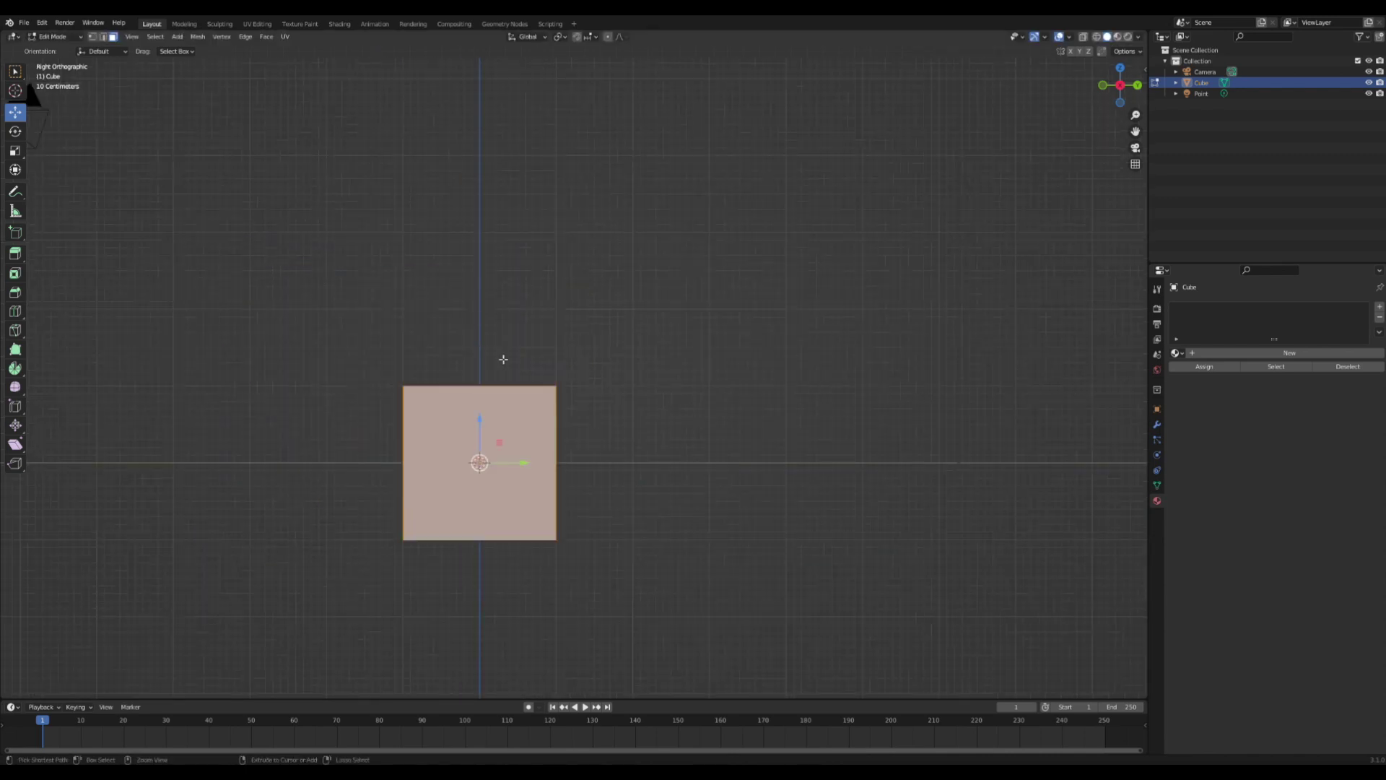
# Move the whole cube up exactly 1 m along Z with increment snapping so its base sits on the ground line
pyautogui.scroll(3, 509, 383)
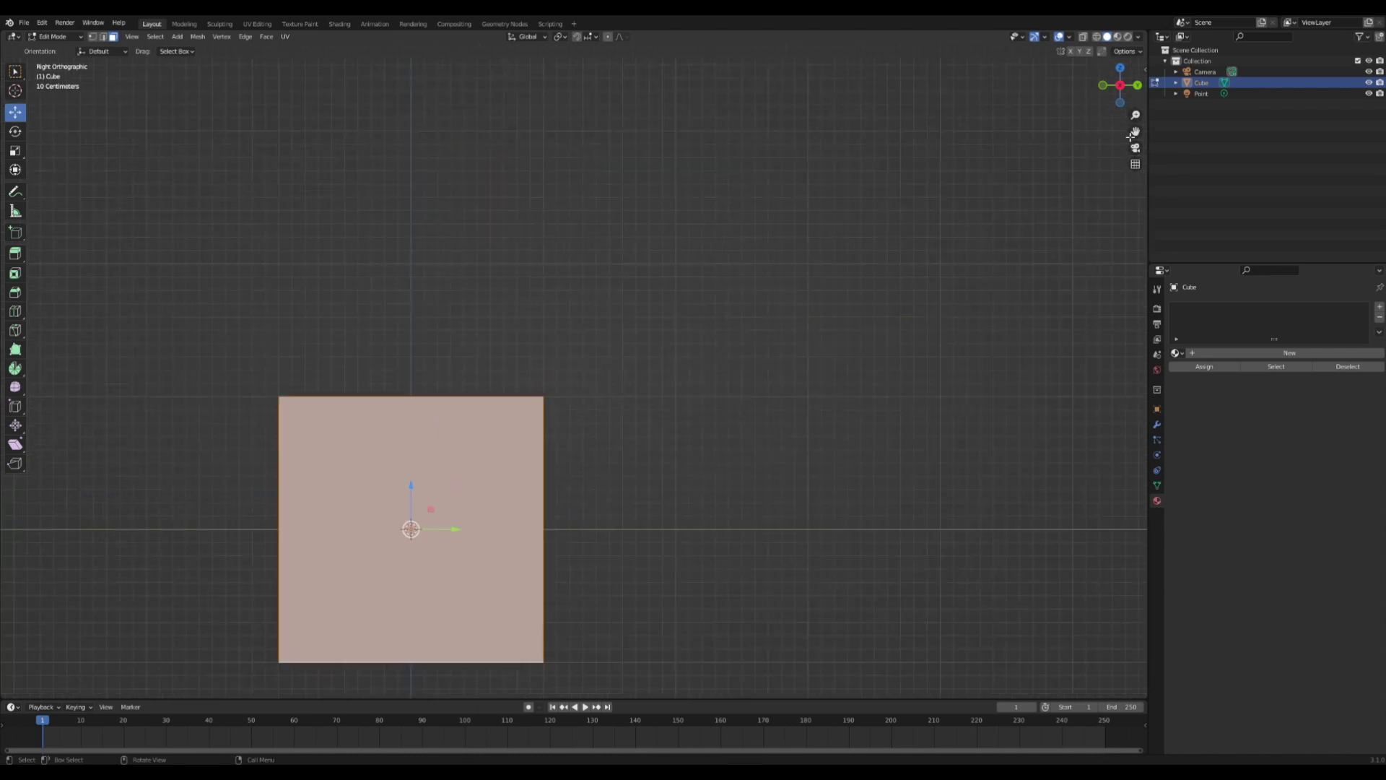
pyautogui.moveTo(1135, 131); pyautogui.dragTo(1260, 110)
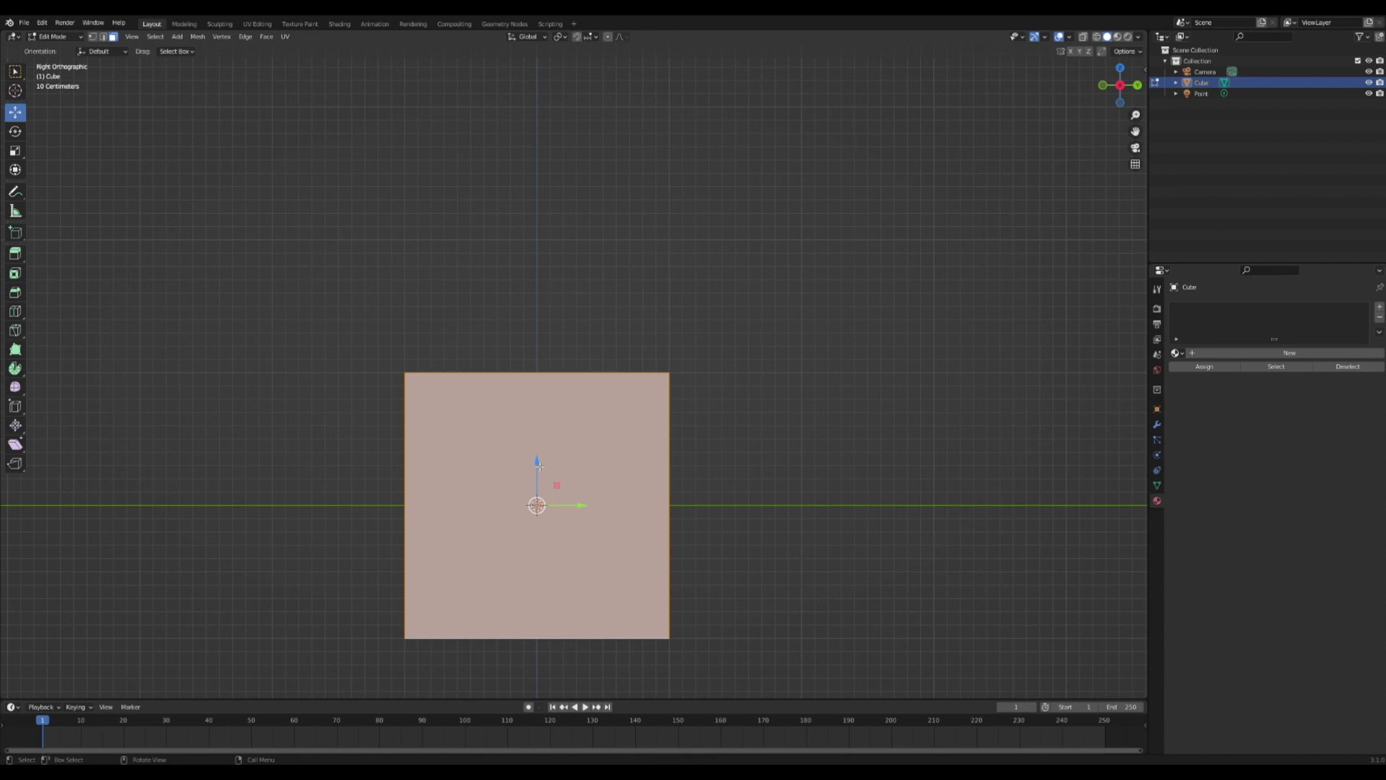
pyautogui.press('ctrl')
pyautogui.keyDown('ctrl'); pyautogui.moveTo(546, 462); pyautogui.dragTo(571, 335); pyautogui.keyUp('ctrl')
pyautogui.hotkey('ctrl', 'z')
pyautogui.press('ctrl')
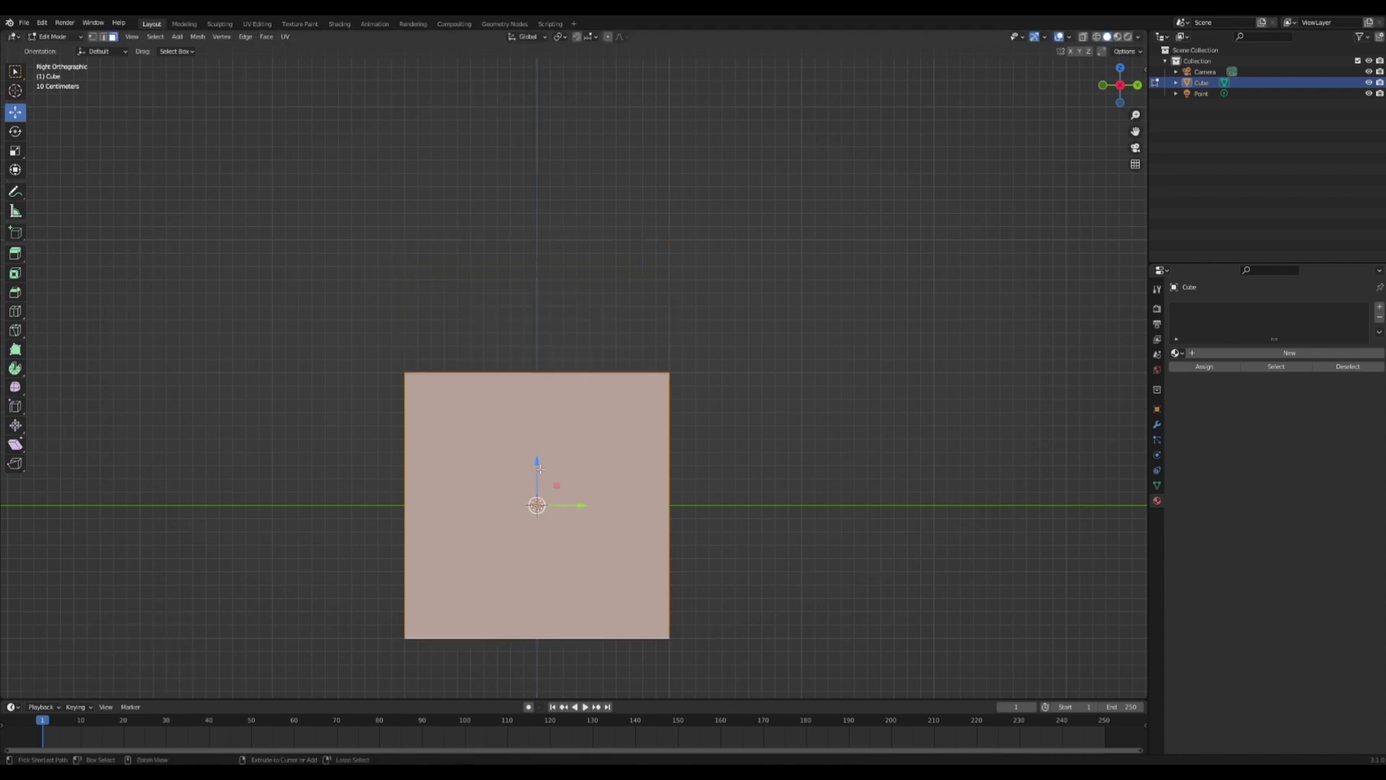
pyautogui.keyDown('ctrl'); pyautogui.moveTo(540, 470); pyautogui.dragTo(582, 334); pyautogui.keyUp('ctrl')
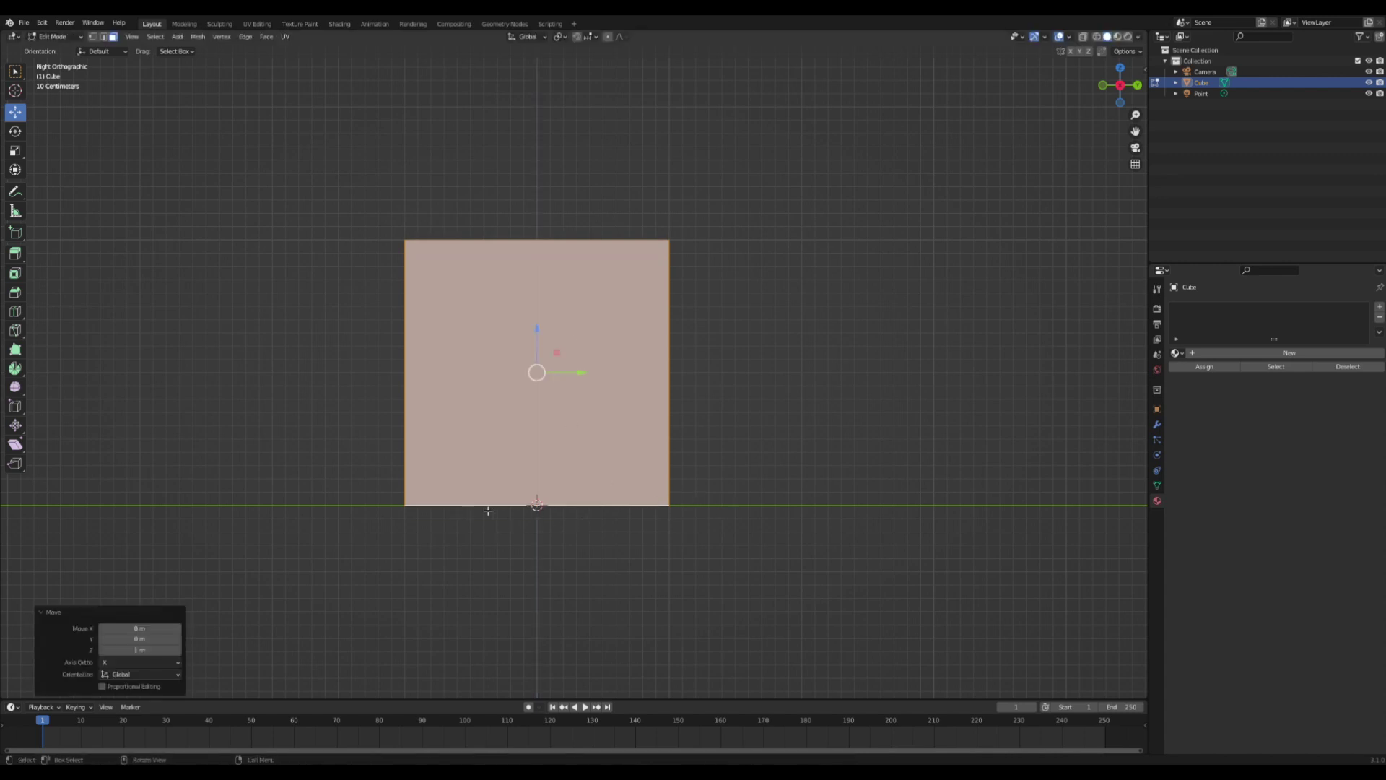
pyautogui.scroll(4, 515, 607)
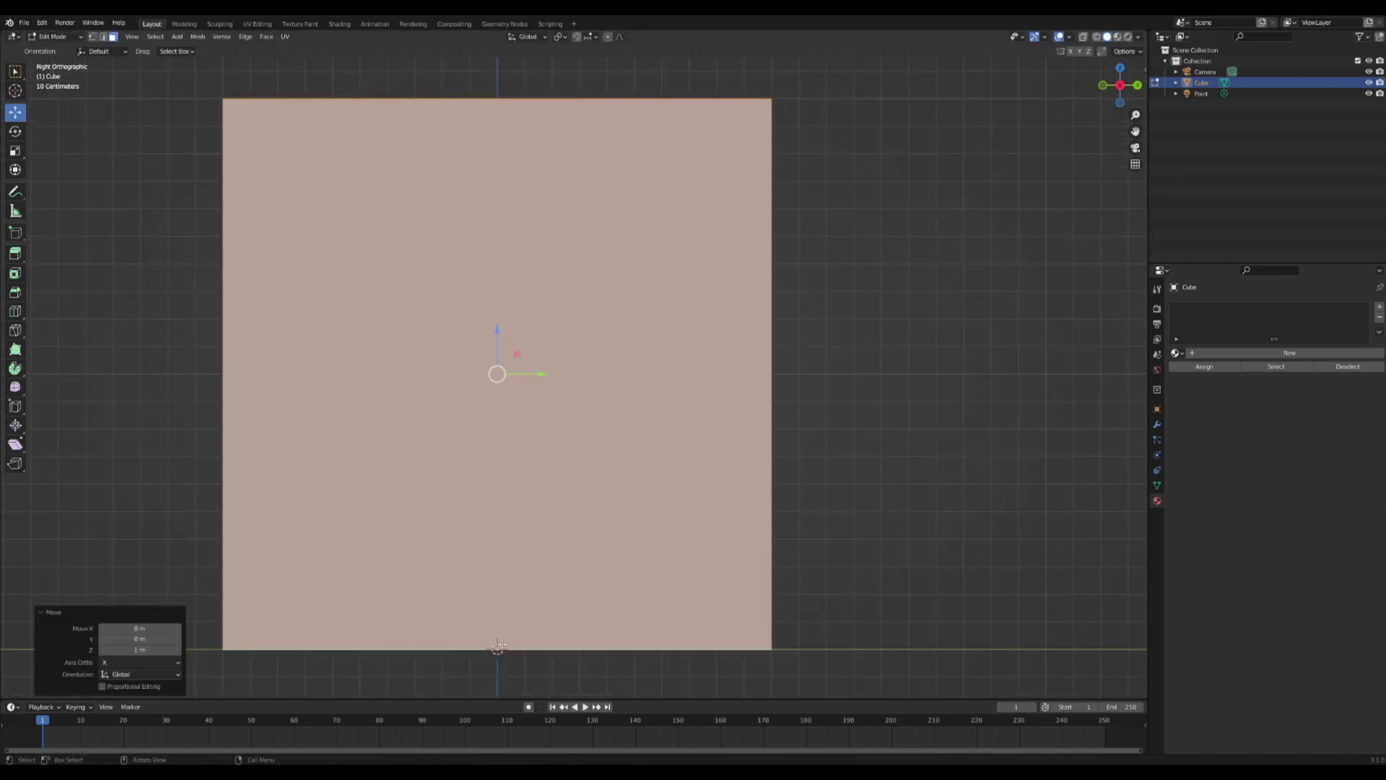
pyautogui.scroll(-4, 519, 635)
# Try moving the cube freely and along the Y axis in perspective, and undo the move
pyautogui.moveTo(519, 636); pyautogui.dragTo(605, 416, button='middle')
pyautogui.press('g')
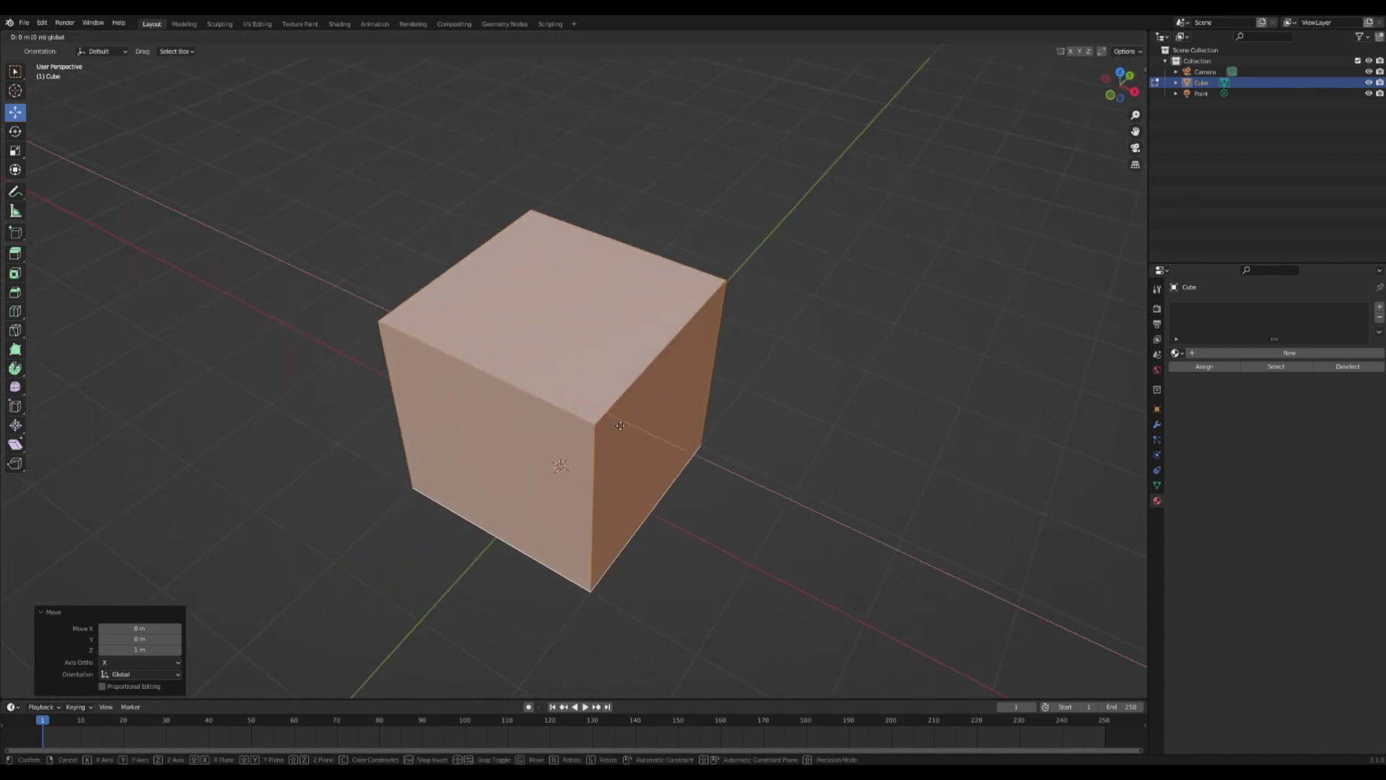
pyautogui.click(622, 391)
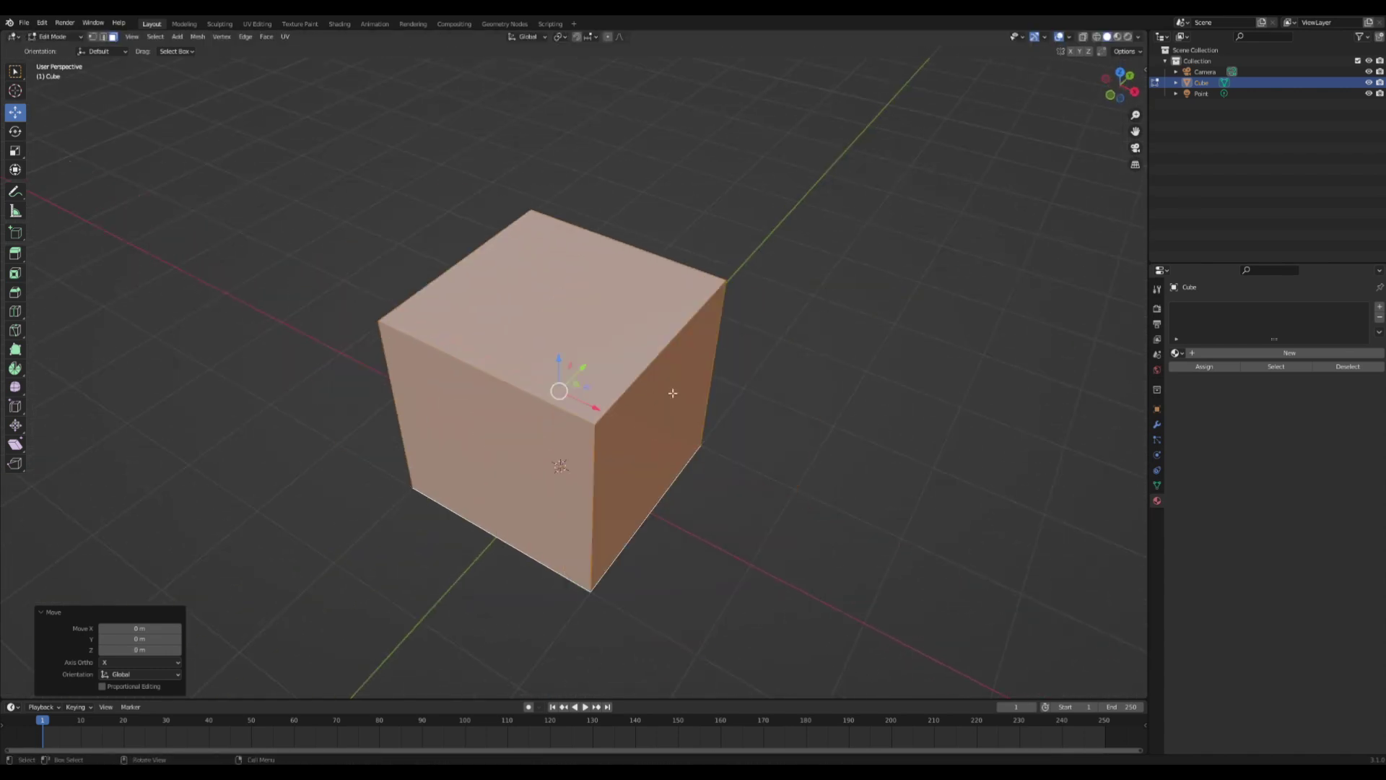
pyautogui.moveTo(582, 367); pyautogui.dragTo(659, 339)
pyautogui.hotkey('ctrl', 'z')
# Select only the cube's top face and raise it 1 m along Z with snapping in the right orthographic view
pyautogui.scroll(-3, 659, 339)
pyautogui.hotkey('alt', 'a')
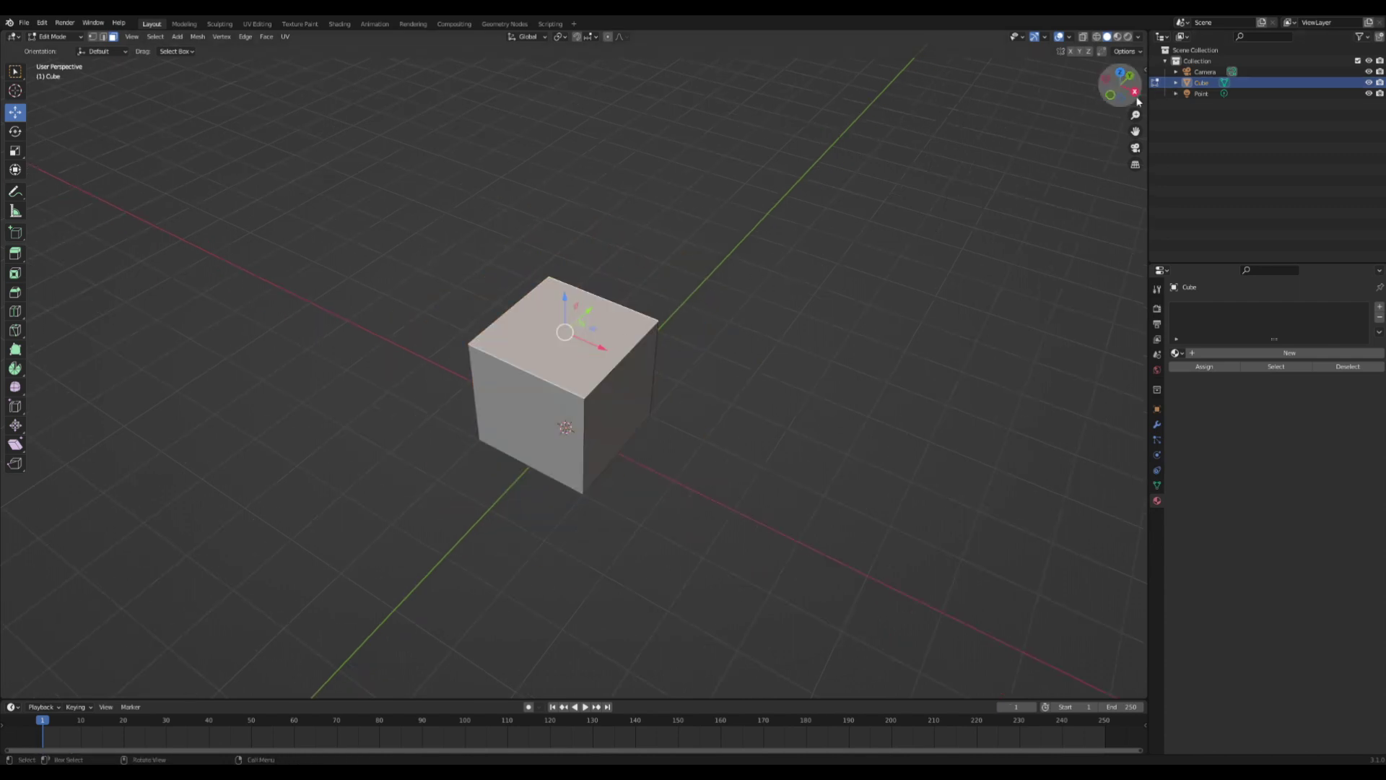
pyautogui.click(1135, 94)
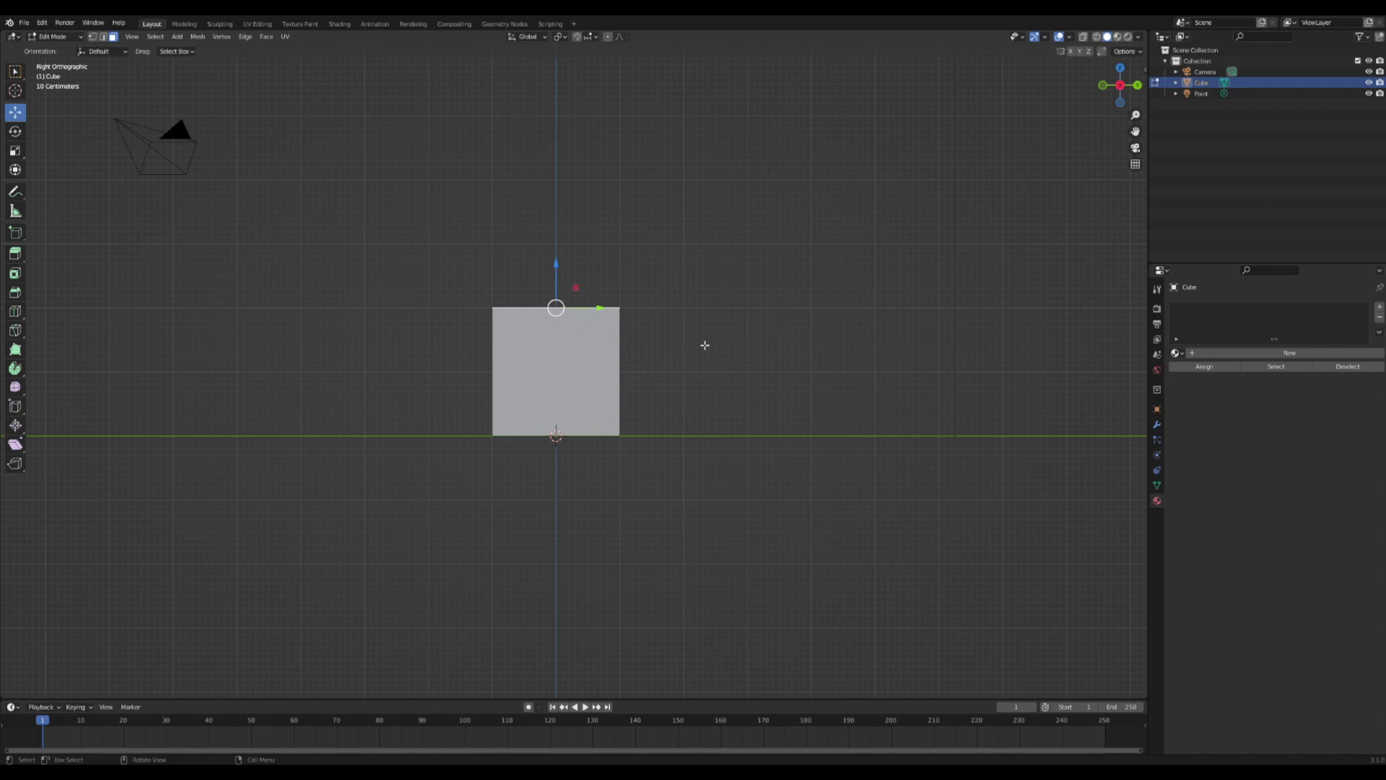
pyautogui.scroll(1, 573, 311)
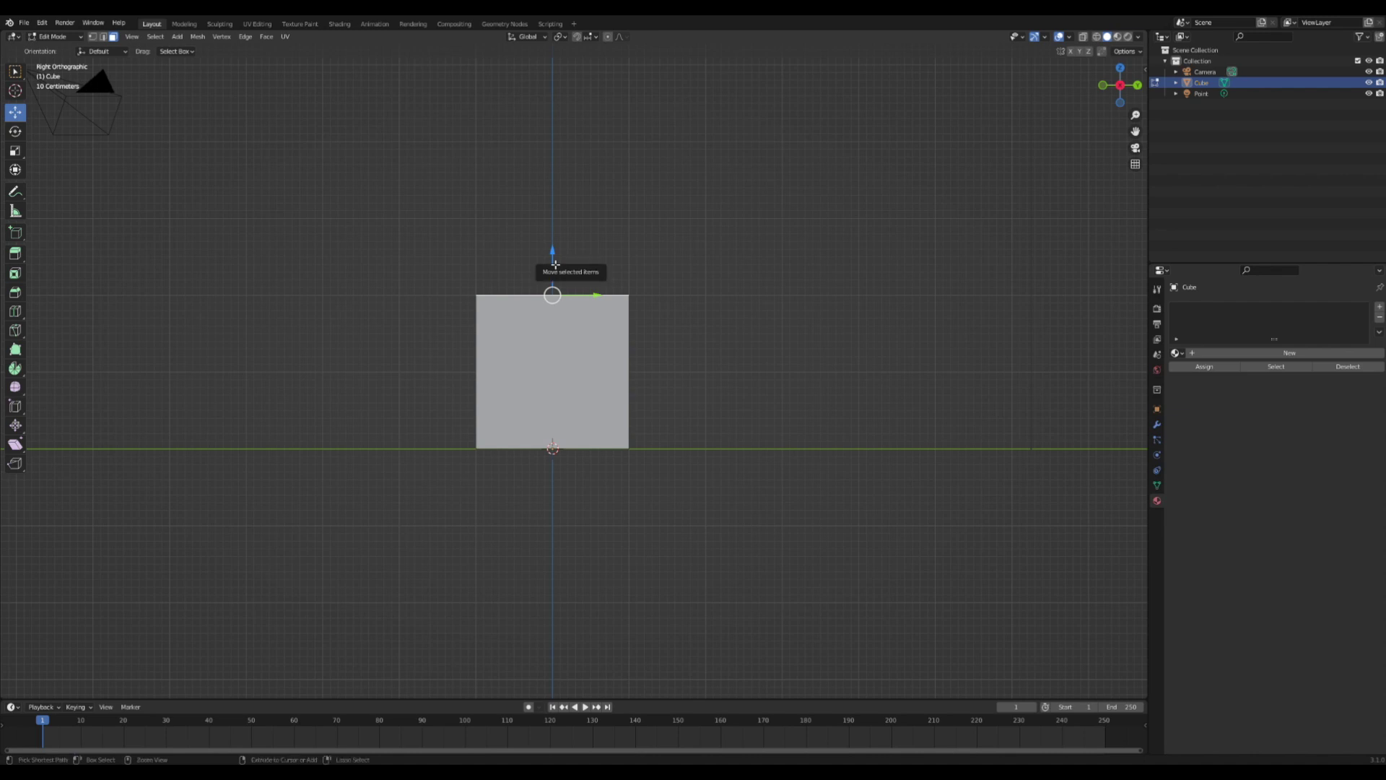
pyautogui.moveTo(555, 264); pyautogui.dragTo(551, 323, button='middle')
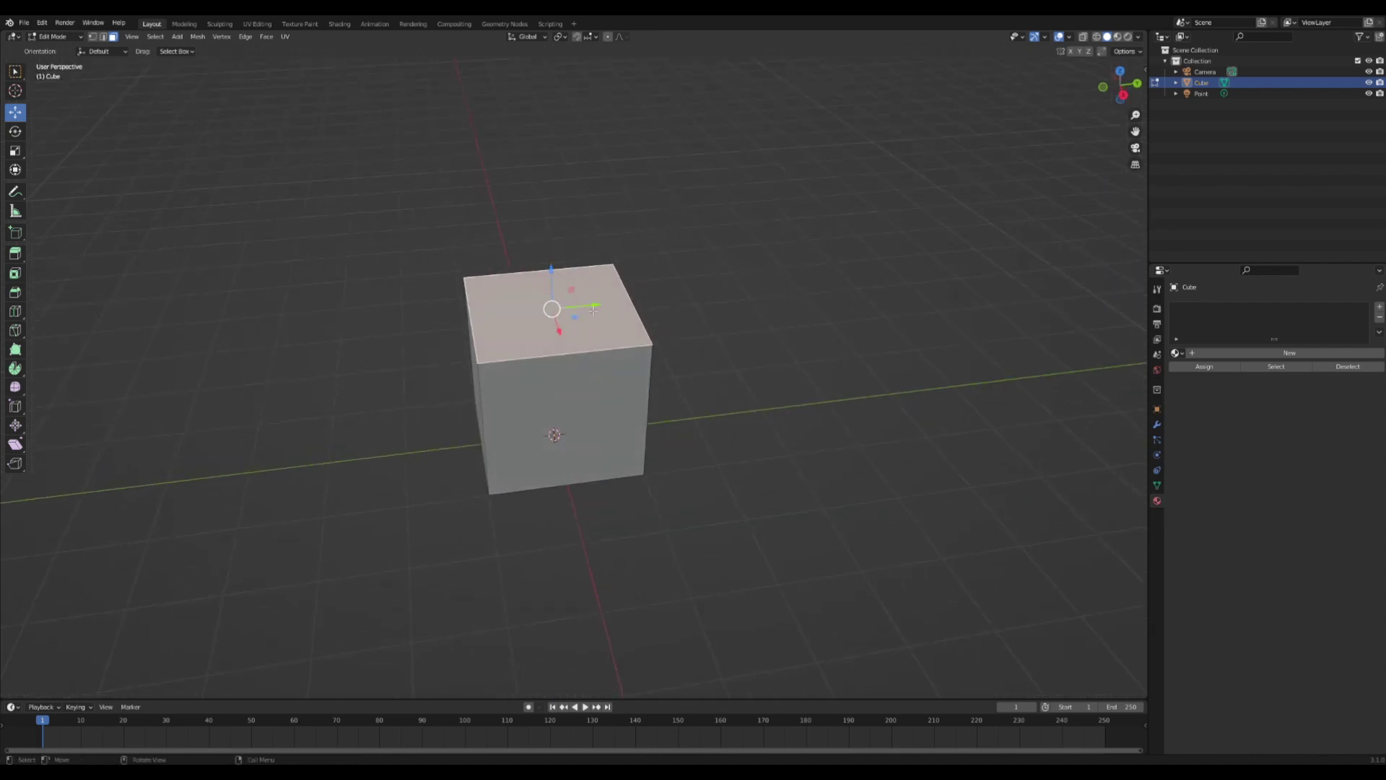
pyautogui.click(1123, 94)
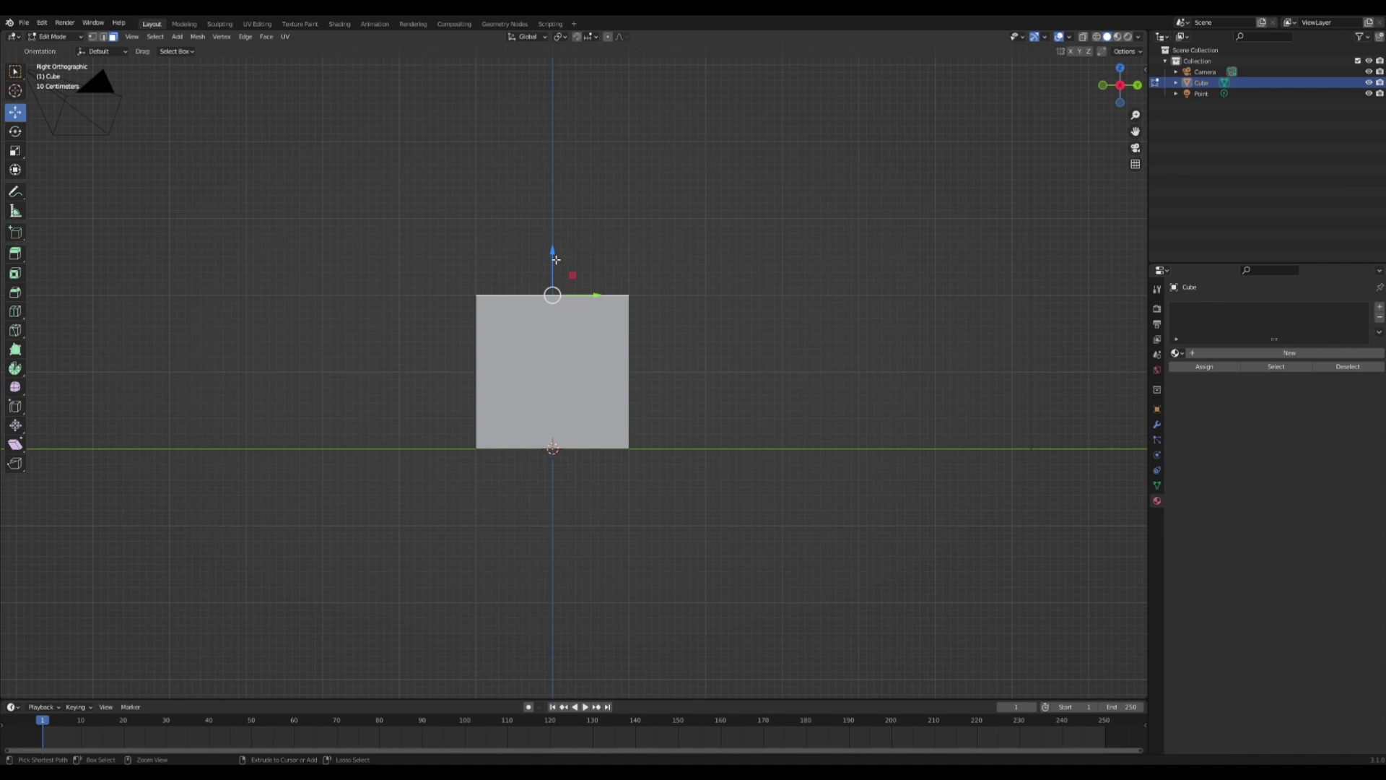
pyautogui.keyDown('ctrl'); pyautogui.moveTo(555, 259); pyautogui.dragTo(581, 183); pyautogui.keyUp('ctrl')
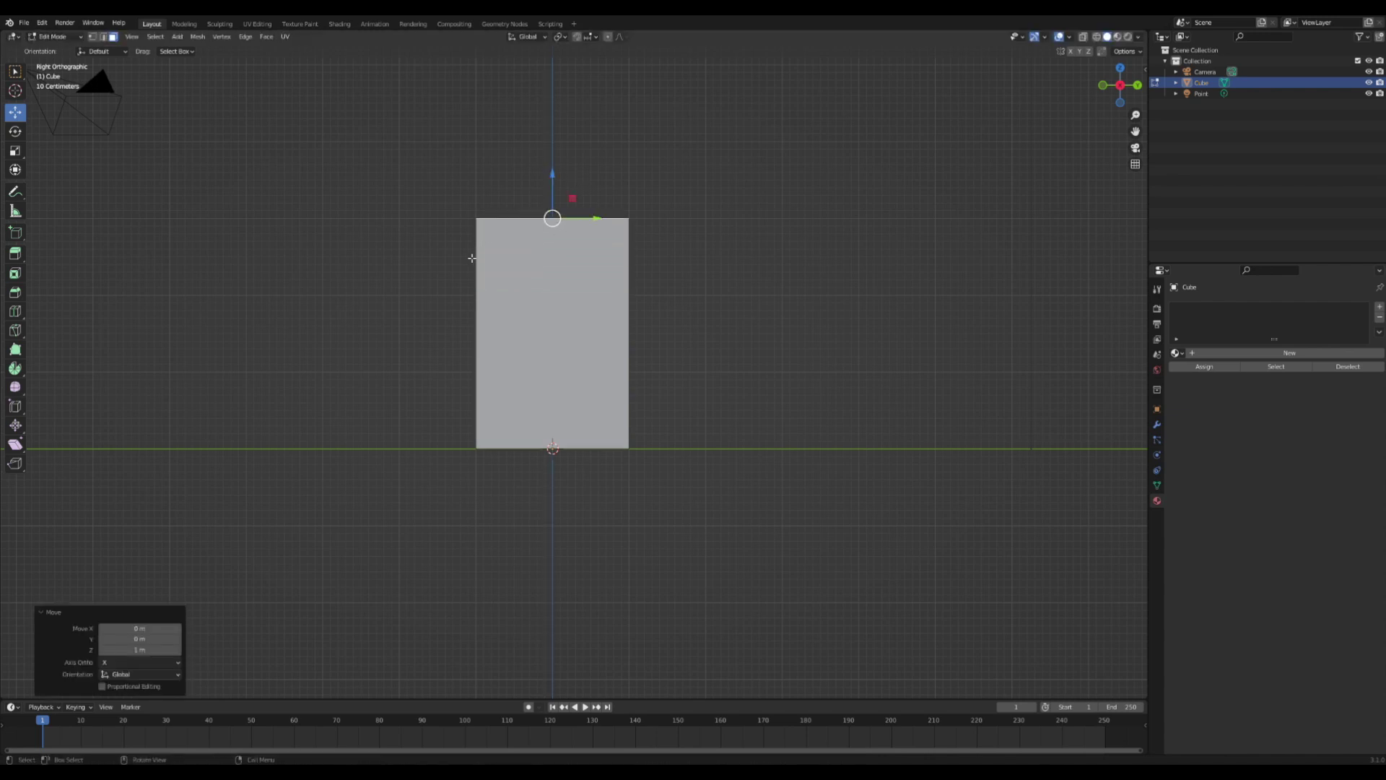
# Select the box's front face, delete it with the Faces option, and look inside the opened box
pyautogui.moveTo(487, 237); pyautogui.dragTo(581, 259, button='middle')
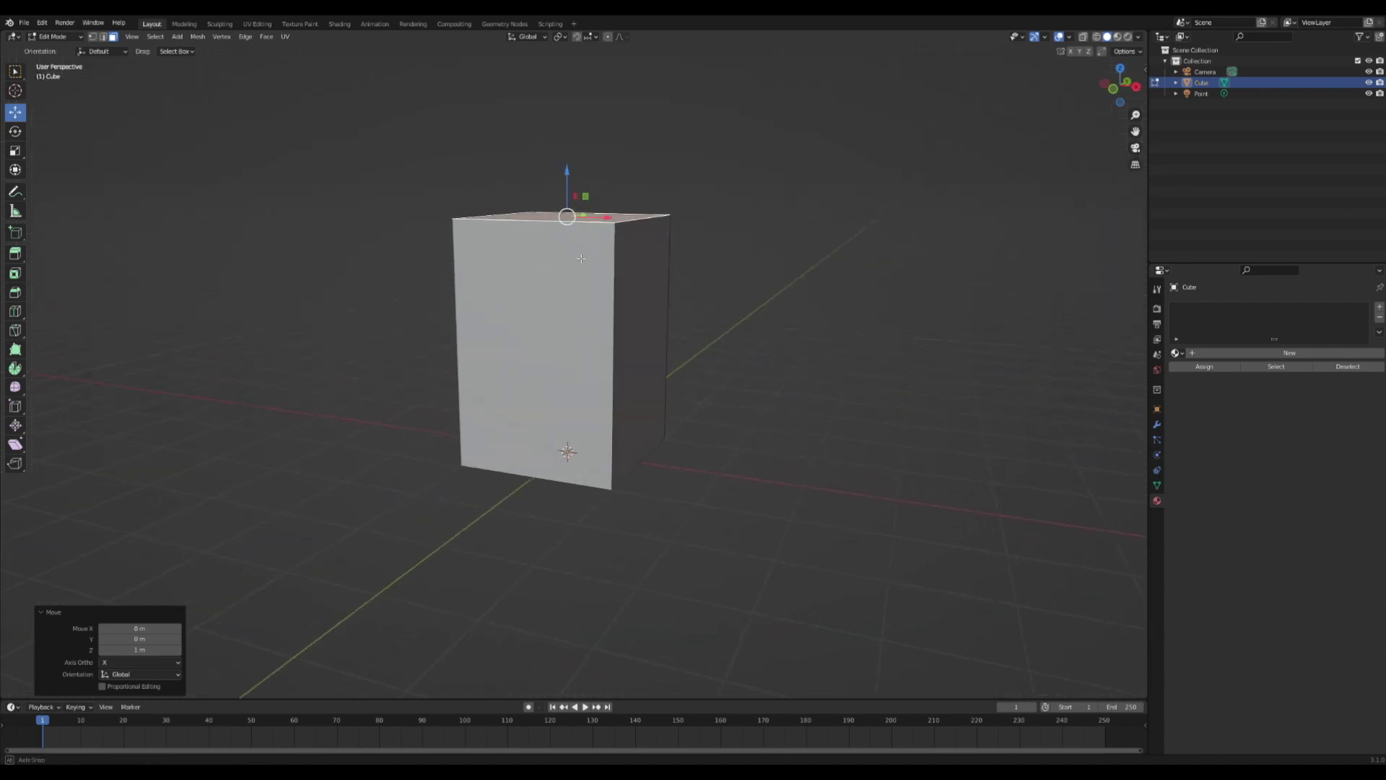
pyautogui.click(562, 354)
pyautogui.moveTo(561, 354); pyautogui.dragTo(468, 309, button='middle')
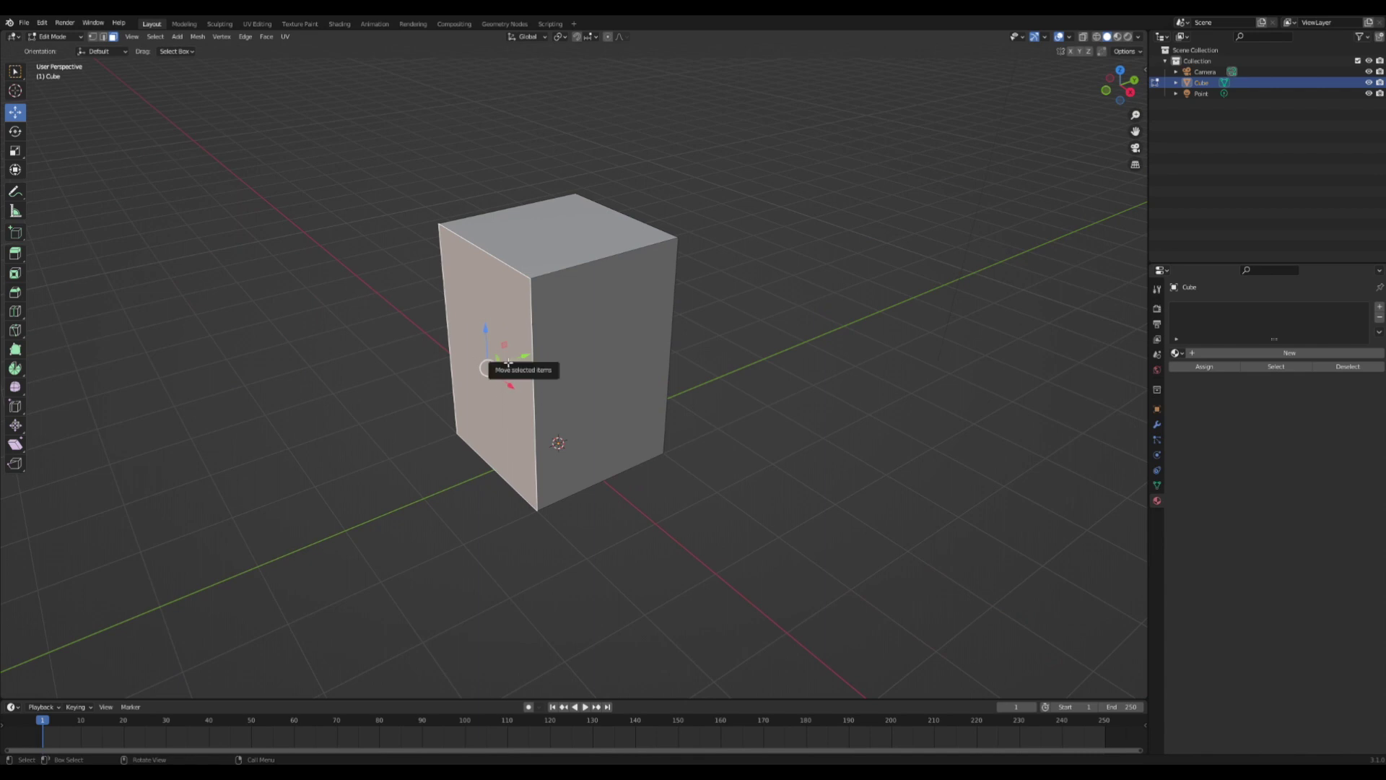
pyautogui.press('x')
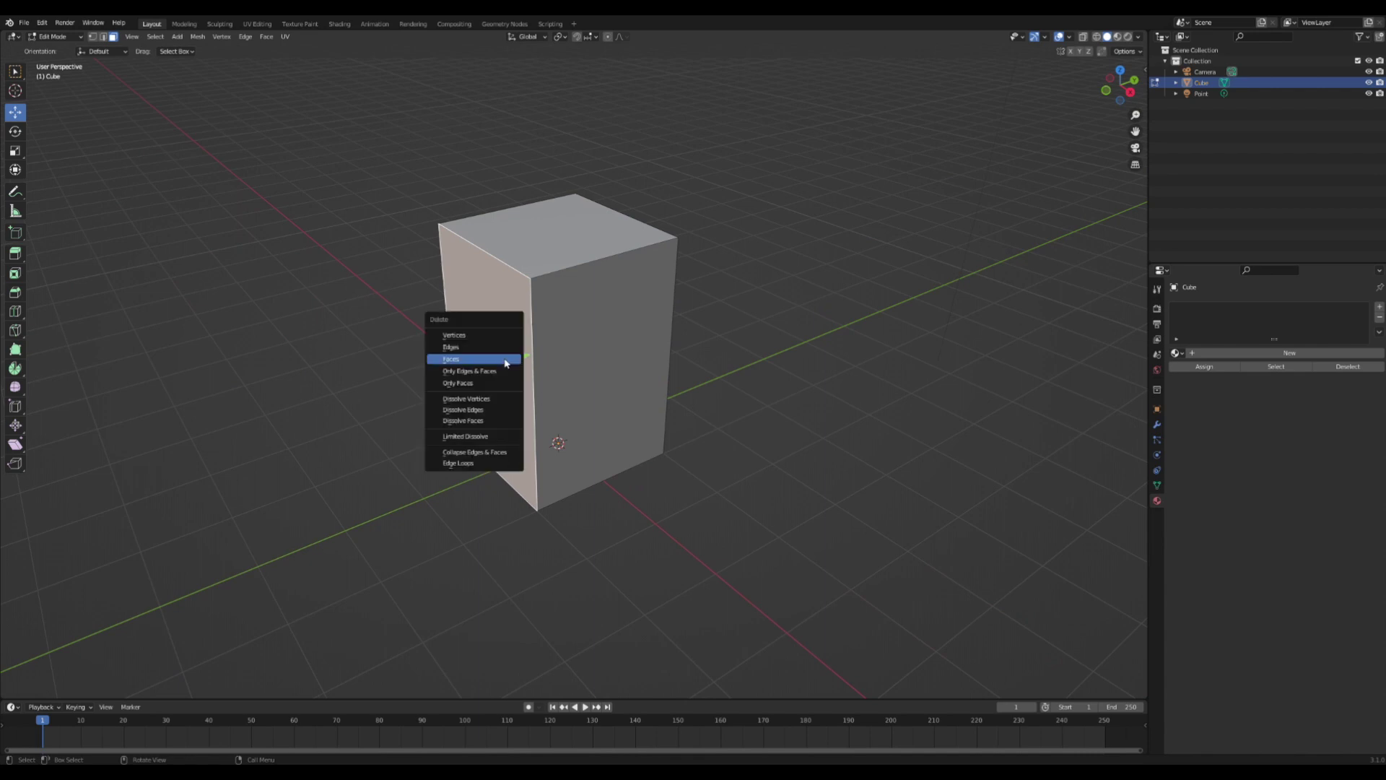
pyautogui.click(461, 362)
pyautogui.moveTo(464, 361); pyautogui.dragTo(563, 351, button='middle')
pyautogui.scroll(4, 570, 357)
pyautogui.scroll(4, 548, 332)
pyautogui.scroll(-4, 530, 309)
pyautogui.scroll(-2, 632, 296)
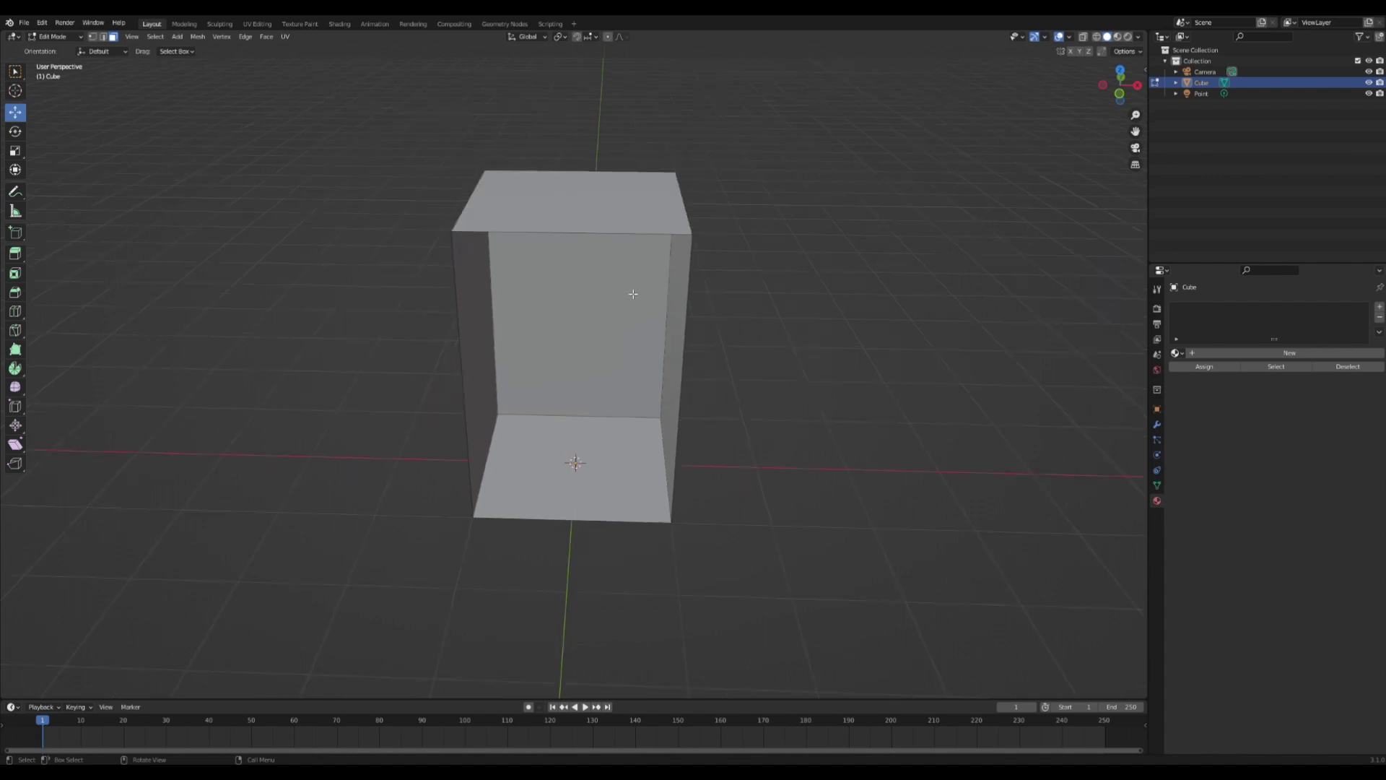
# Widen the box in front orthographic view by moving its two side faces outward 1 m each along the X axis
pyautogui.click(479, 332)
pyautogui.moveTo(479, 332); pyautogui.dragTo(493, 366, button='middle')
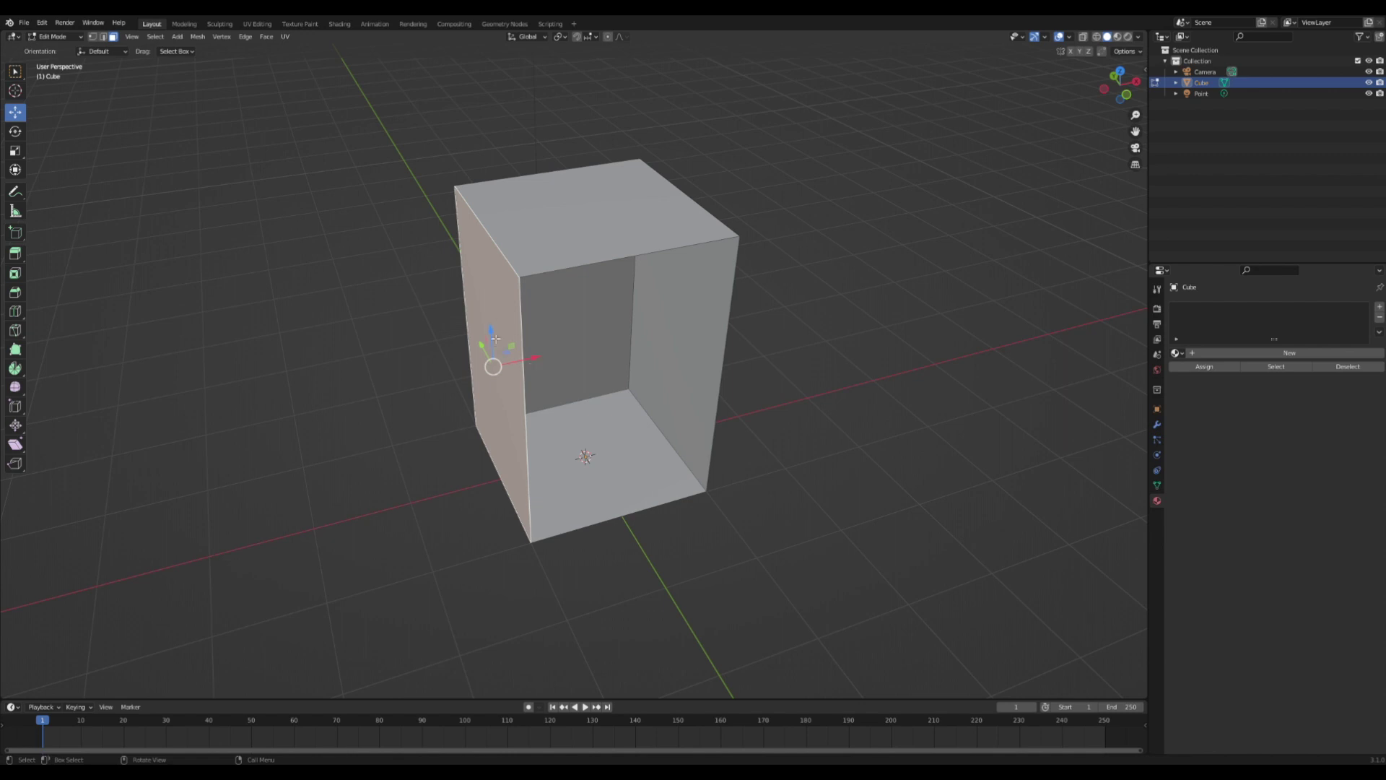
pyautogui.click(1126, 96)
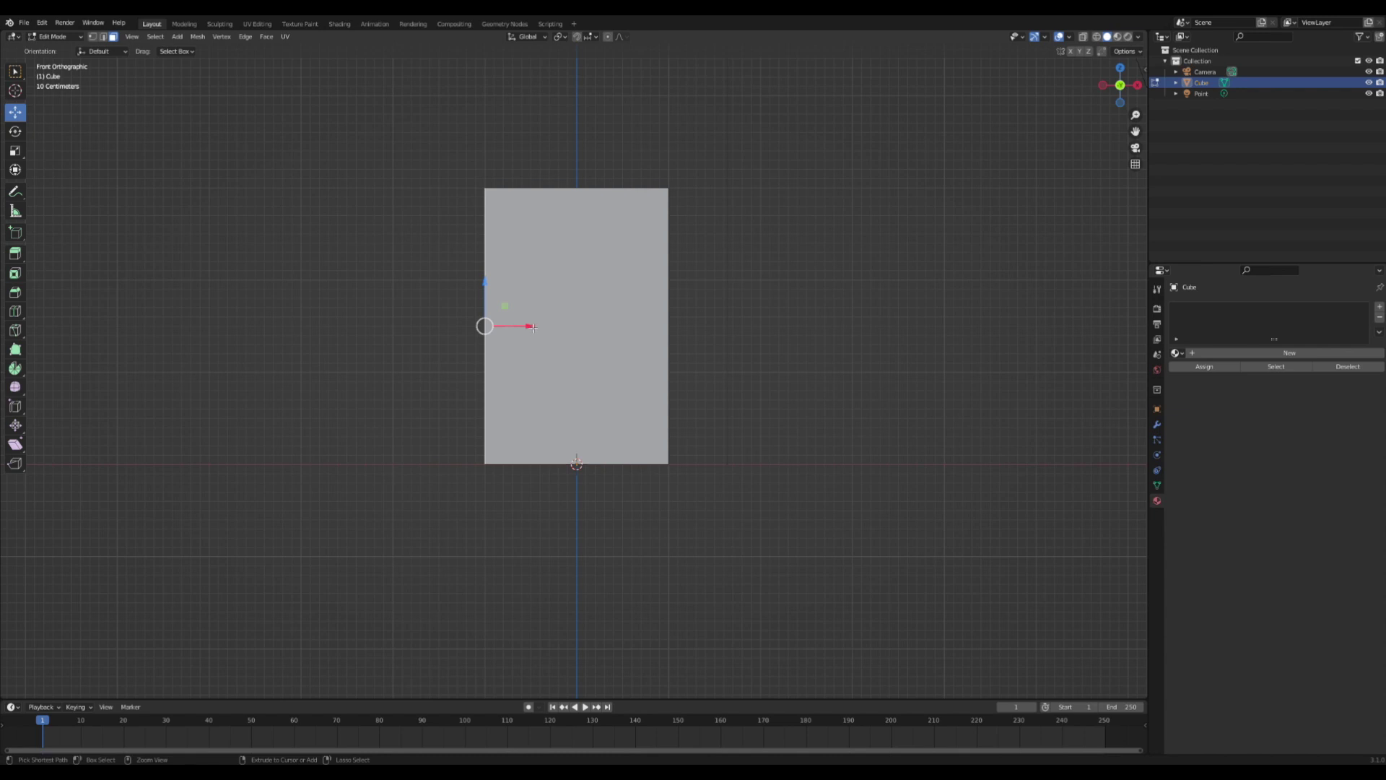
pyautogui.moveTo(532, 327); pyautogui.dragTo(438, 328)
pyautogui.moveTo(744, 321); pyautogui.dragTo(650, 335, button='middle')
pyautogui.press('KP_1')
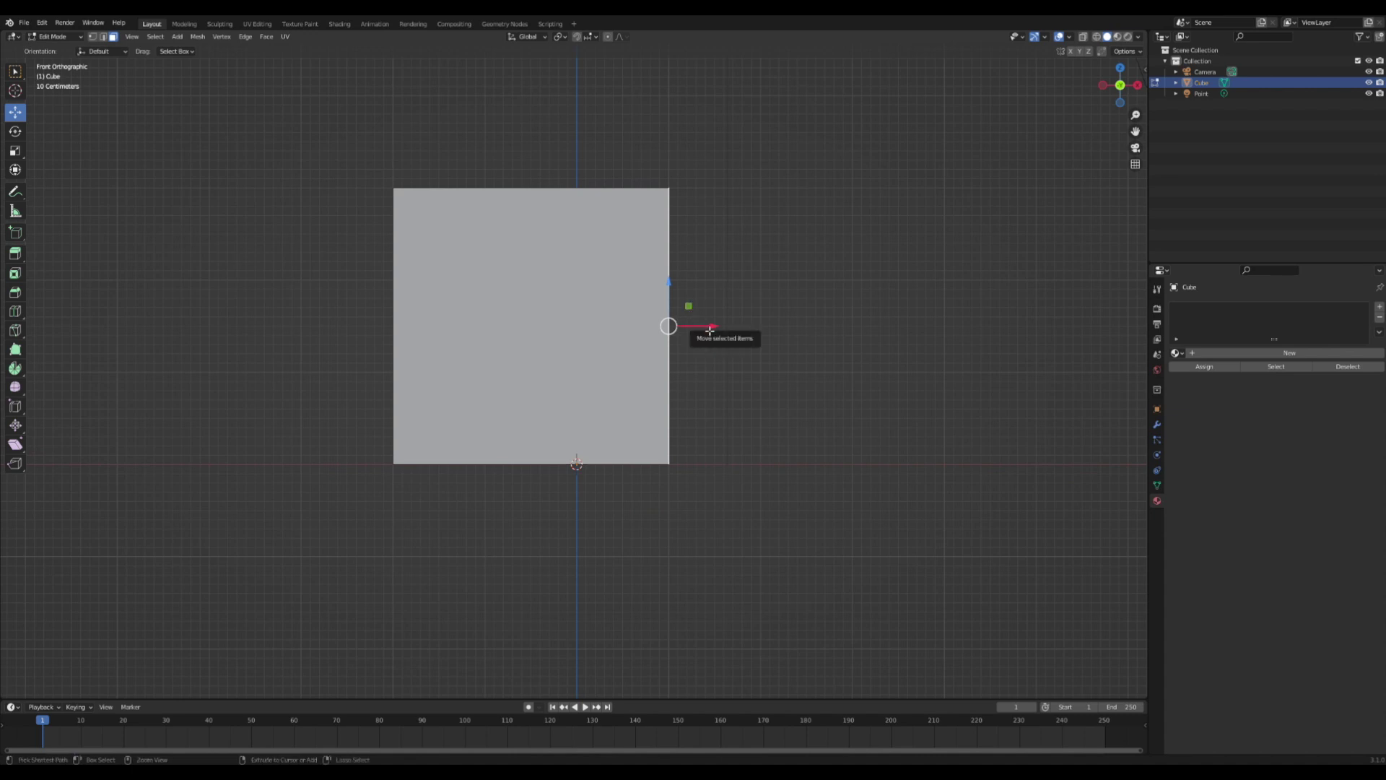
pyautogui.moveTo(709, 329); pyautogui.dragTo(809, 340)
# Move the box's rear face 1 m outward along Y in the right orthographic view
pyautogui.moveTo(810, 341); pyautogui.dragTo(618, 321, button='middle')
pyautogui.press('KP_3')
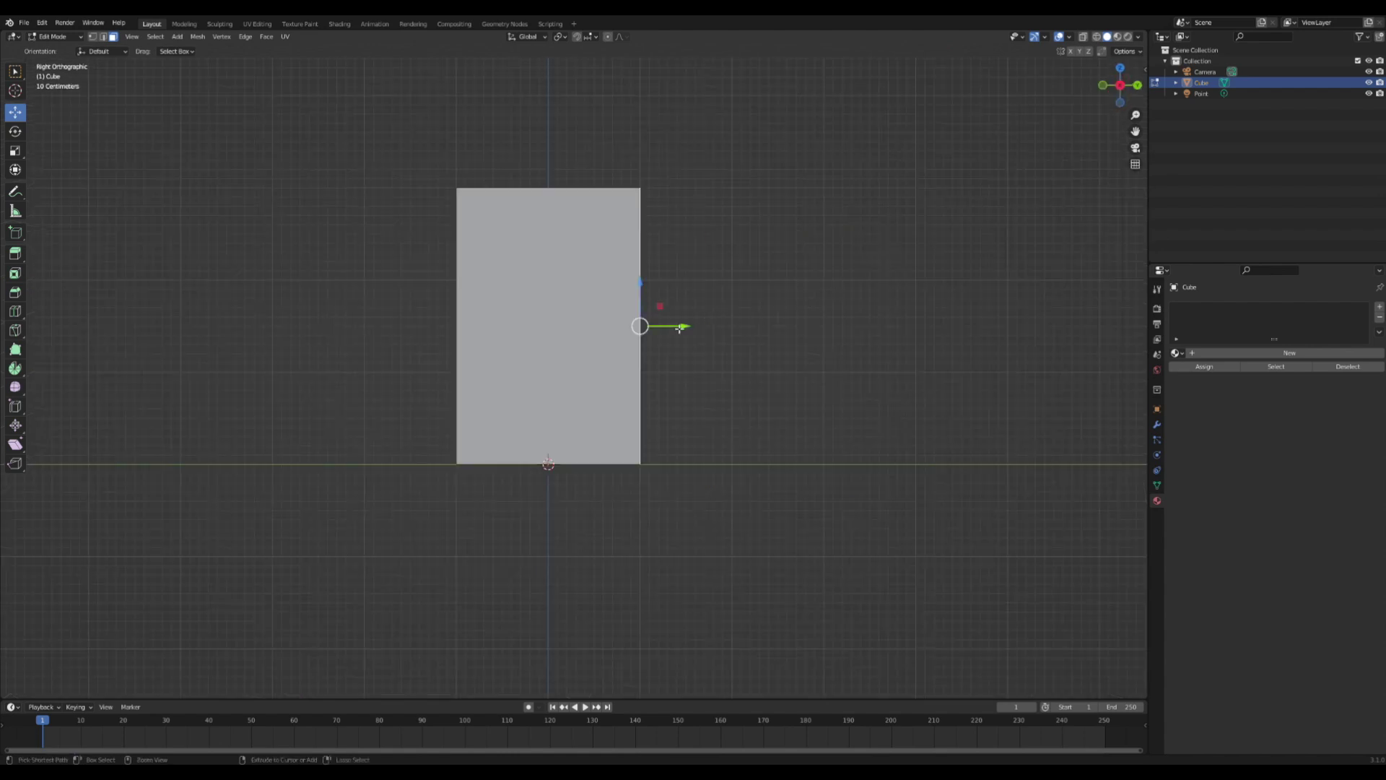
pyautogui.moveTo(672, 326); pyautogui.dragTo(770, 343)
# Examine the enlarged box from outside and through its open front, with the back wall selected
pyautogui.moveTo(769, 343); pyautogui.dragTo(778, 311, button='middle')
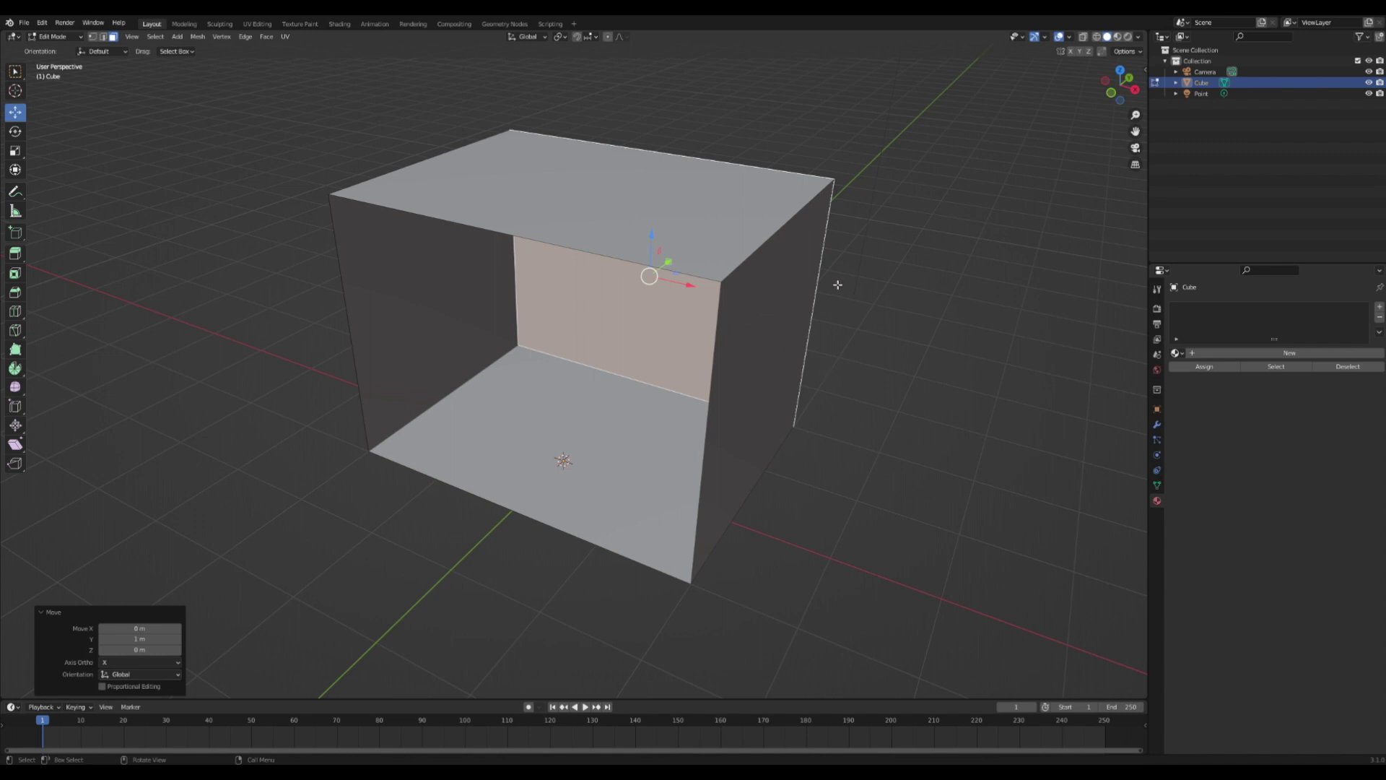
pyautogui.scroll(-1, 838, 284)
pyautogui.scroll(5, 838, 285)
pyautogui.scroll(-7, 838, 284)
pyautogui.scroll(5, 838, 284)
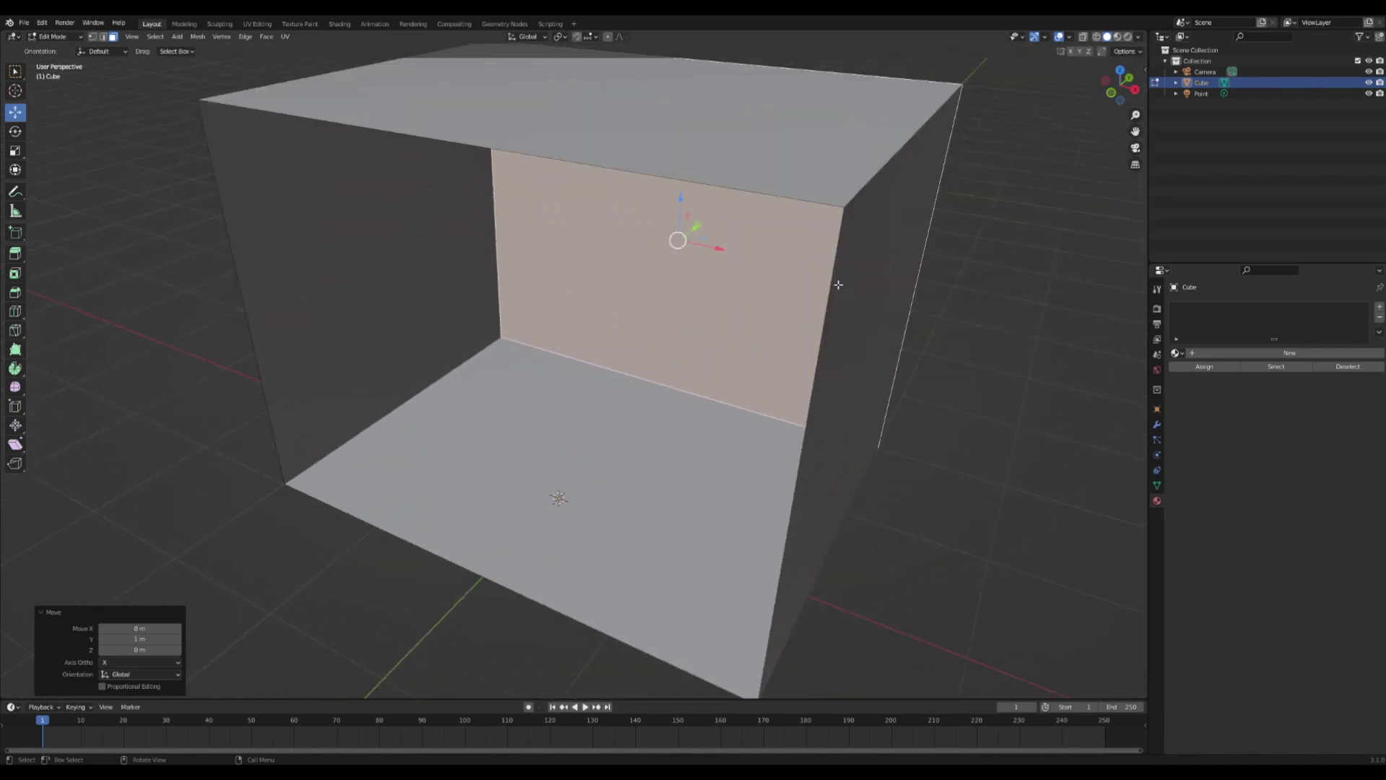
pyautogui.scroll(-2, 838, 284)
pyautogui.moveTo(838, 284); pyautogui.dragTo(763, 309, button='middle')
pyautogui.click(921, 319)
pyautogui.click(765, 260)
pyautogui.moveTo(765, 260); pyautogui.dragTo(783, 238, button='middle')
pyautogui.scroll(3, 782, 244)
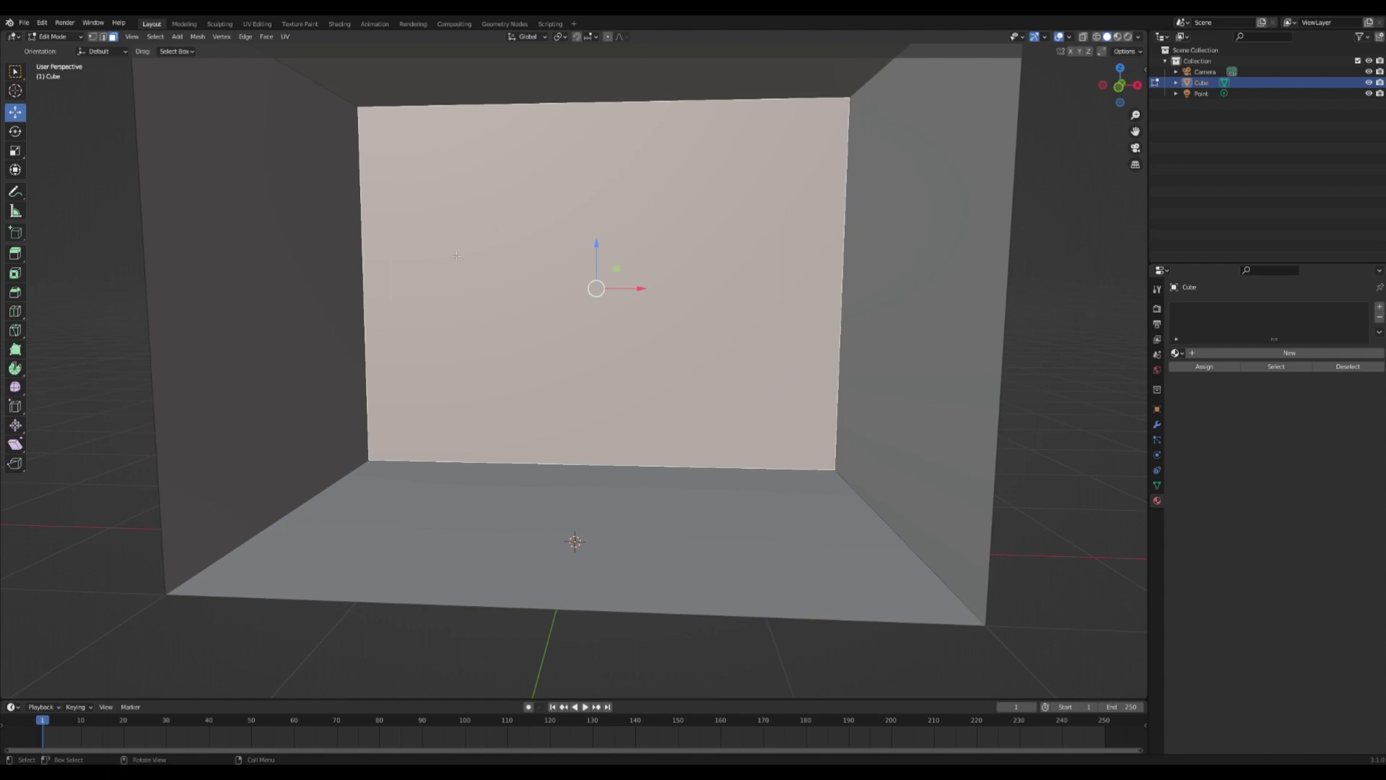
pyautogui.scroll(-2, 455, 260)
pyautogui.moveTo(724, 253); pyautogui.dragTo(537, 152, button='middle')
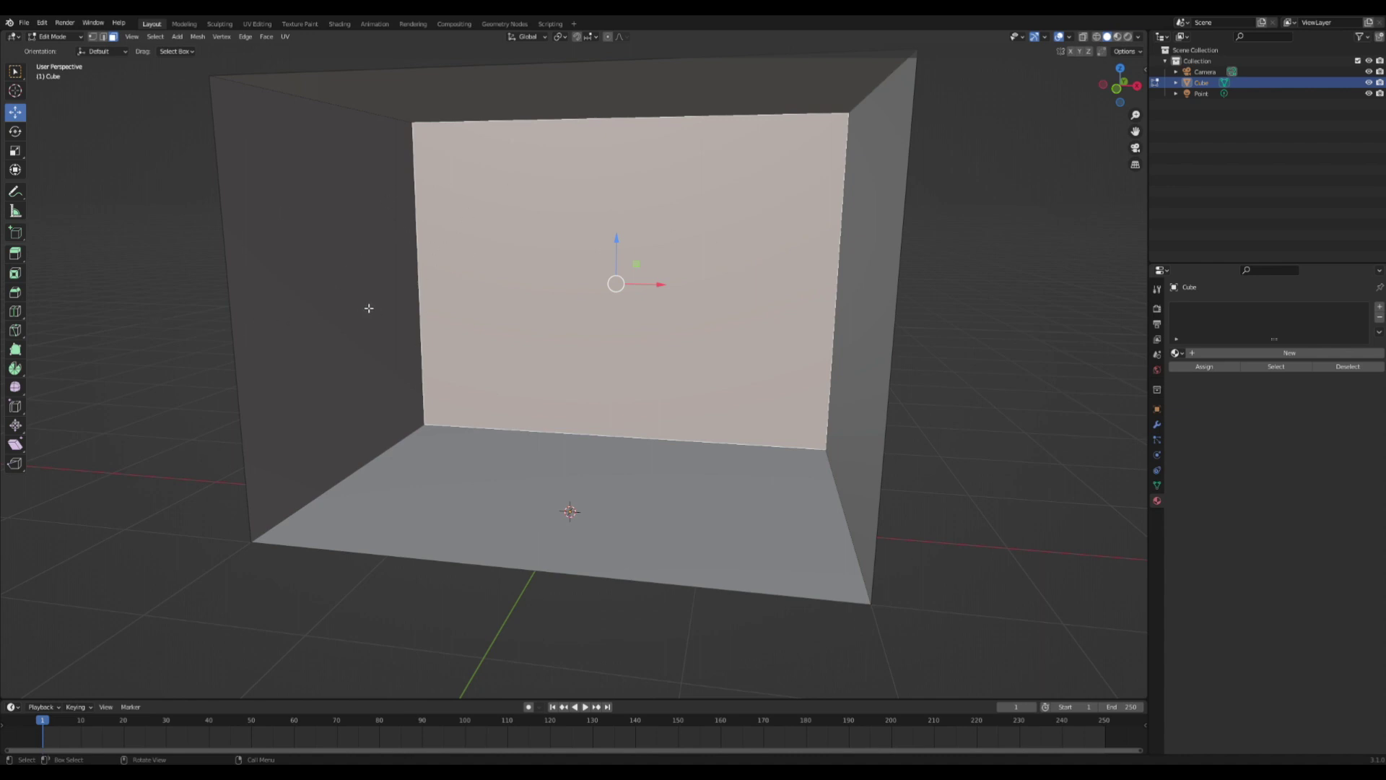
# Add a single horizontal loop cut across the box's three walls and slide it up near the ceiling, to a factor of about -0.811
pyautogui.click(16, 312)
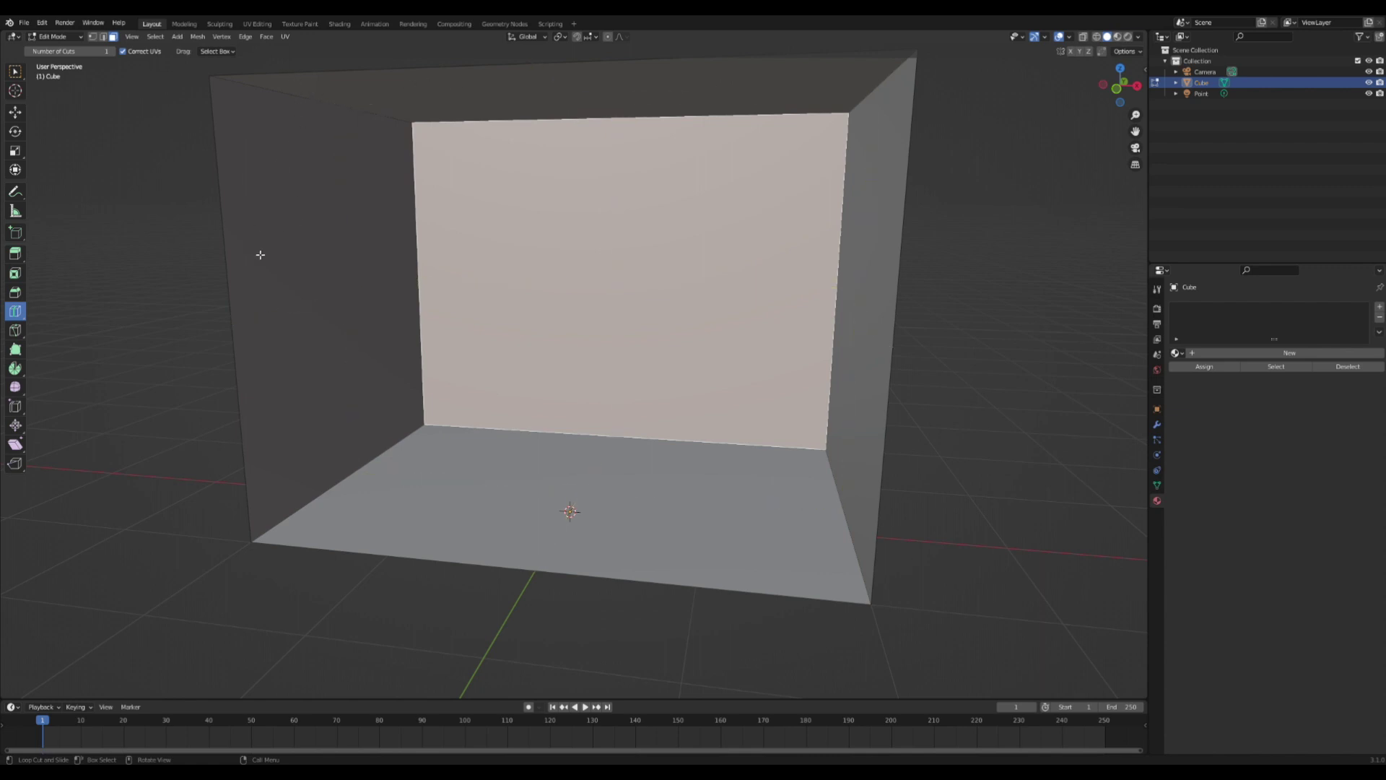
pyautogui.click(244, 330)
pyautogui.moveTo(549, 419); pyautogui.dragTo(567, 504, button='middle')
pyautogui.press('3')
pyautogui.click(448, 325)
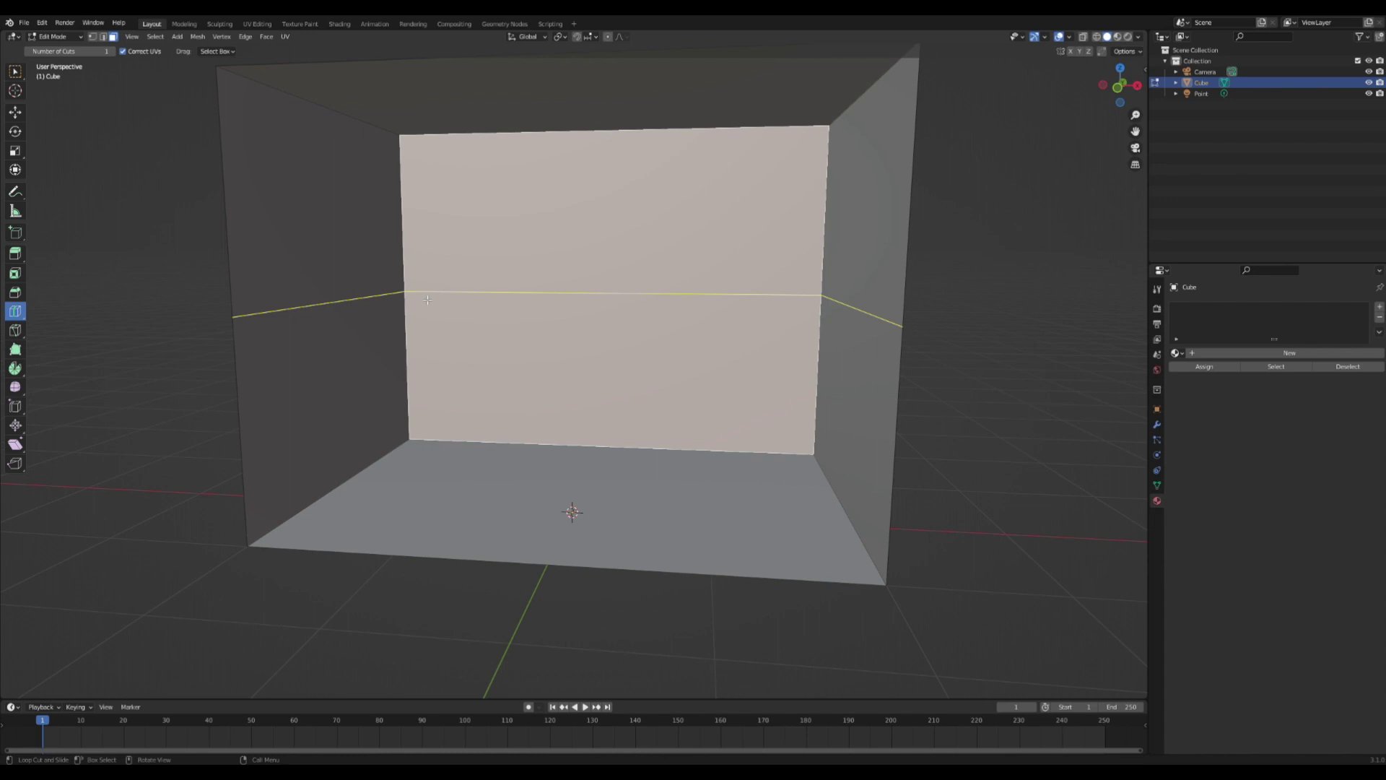
pyautogui.moveTo(427, 299); pyautogui.dragTo(423, 296)
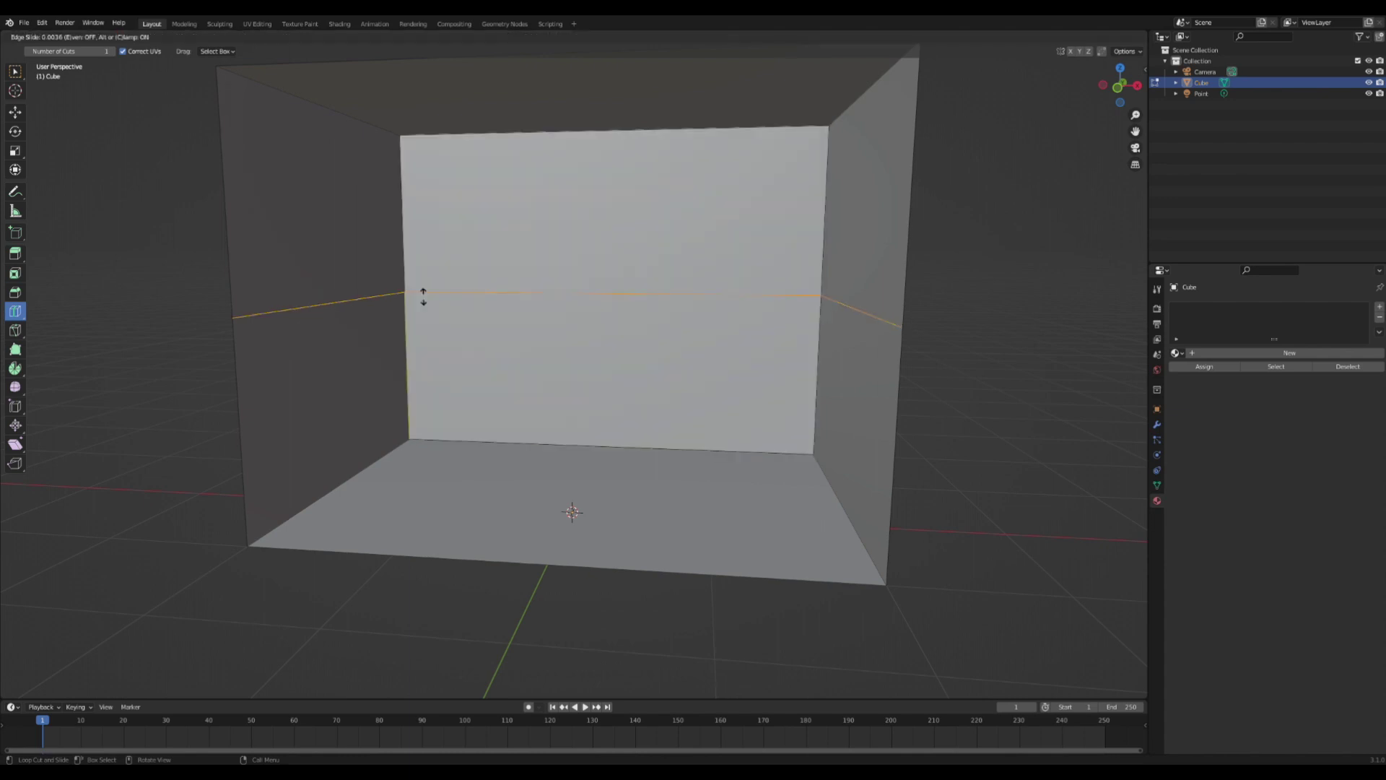
pyautogui.moveTo(423, 296); pyautogui.dragTo(479, 174)
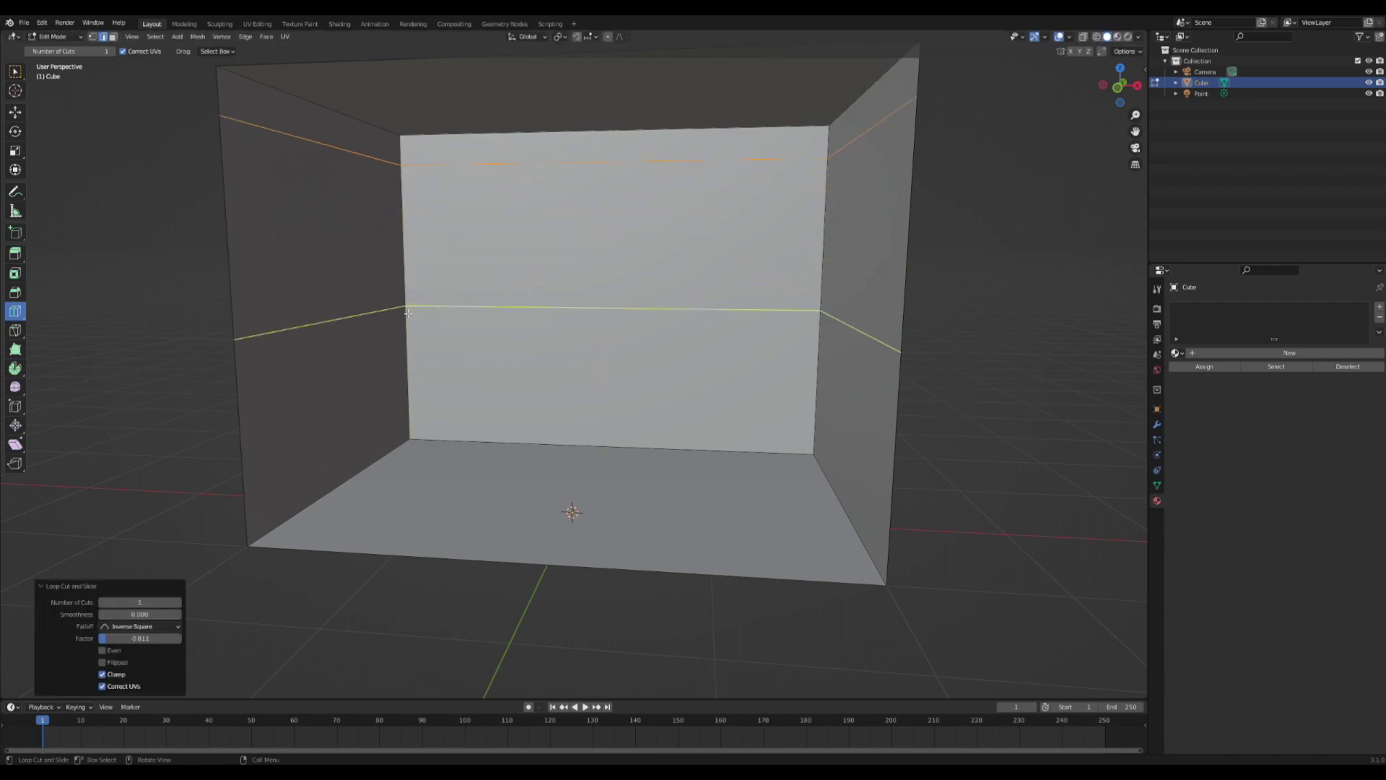
# Add a second horizontal loop cut across the three walls and slide it down close to the floor
pyautogui.moveTo(408, 313); pyautogui.dragTo(394, 426)
pyautogui.moveTo(433, 303); pyautogui.dragTo(541, 325, button='middle')
pyautogui.click(14, 112)
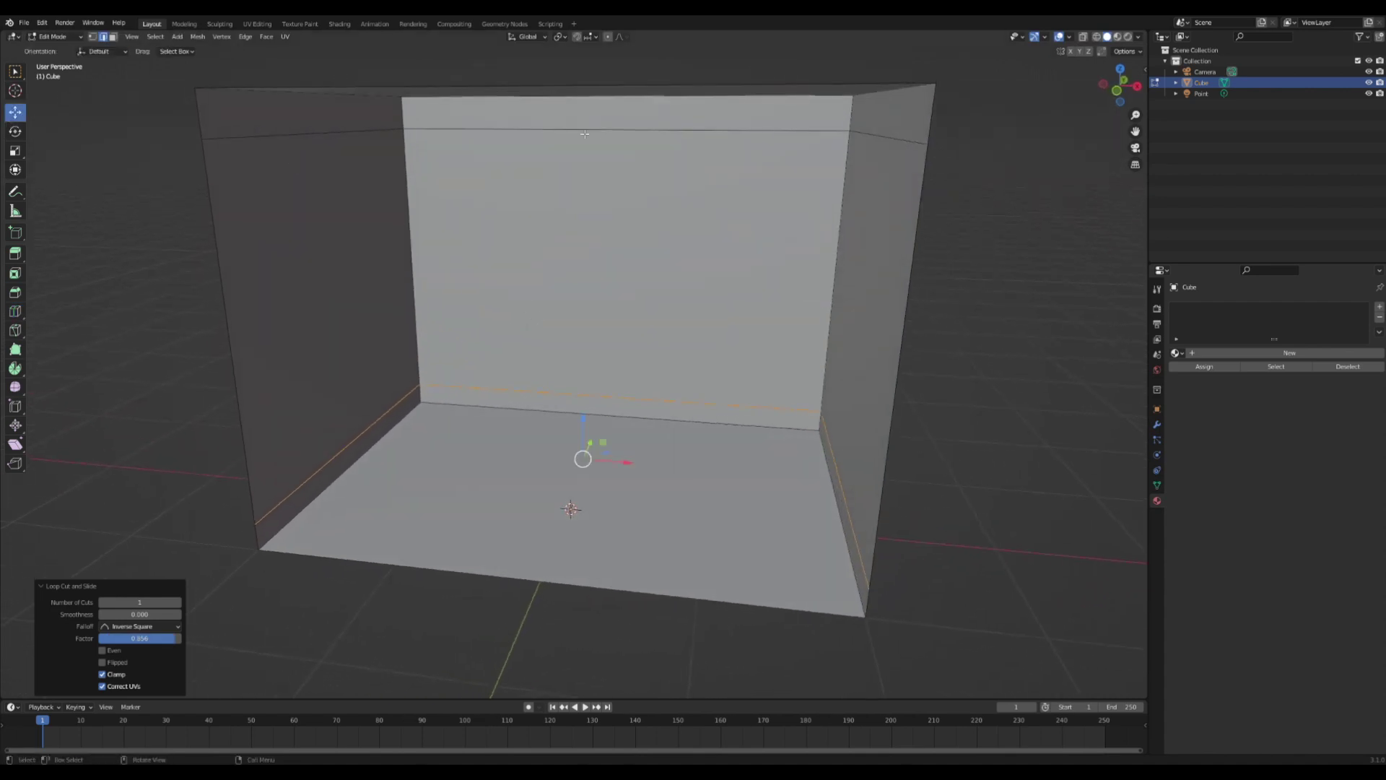
# Select the upper edge loop across all three walls and lower it about 0.17 m along Z
pyautogui.moveTo(541, 142); pyautogui.dragTo(542, 156, button='middle')
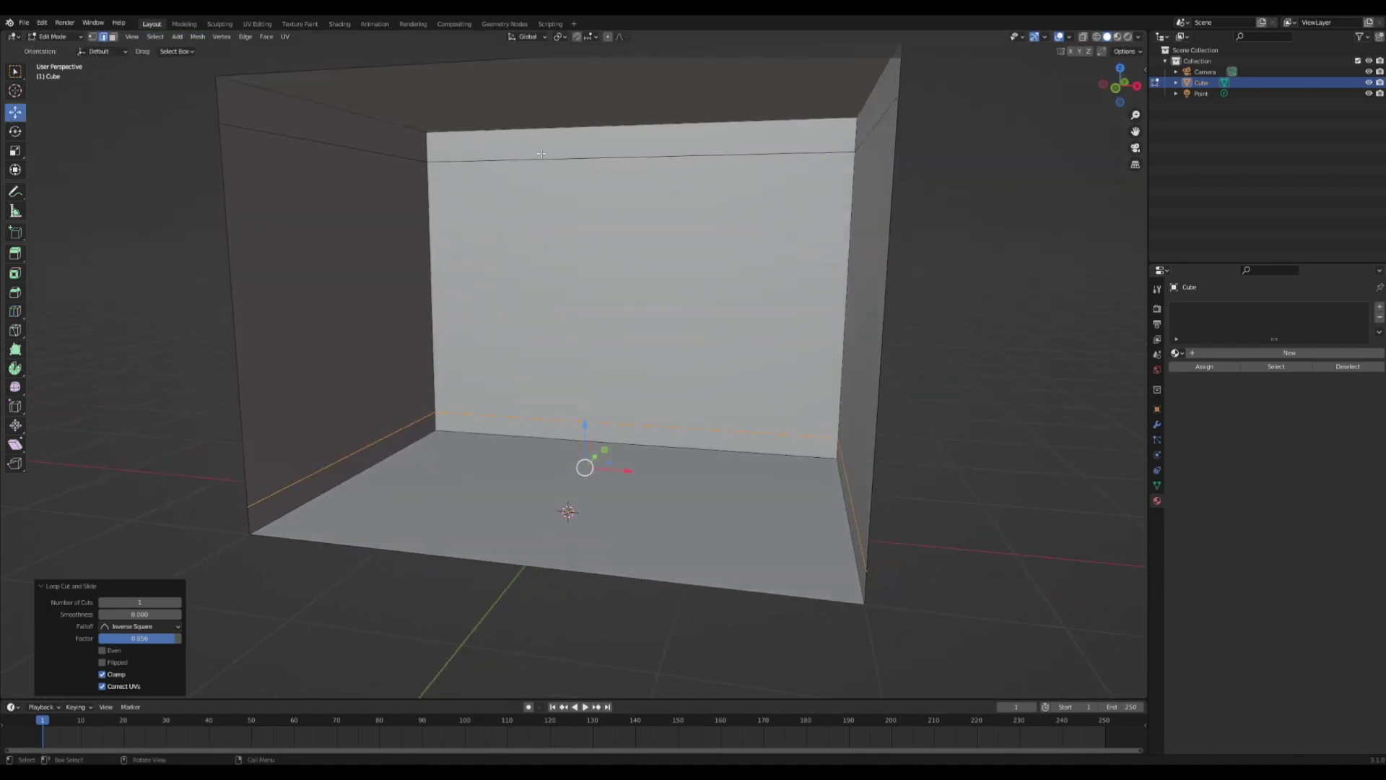
pyautogui.click(527, 160)
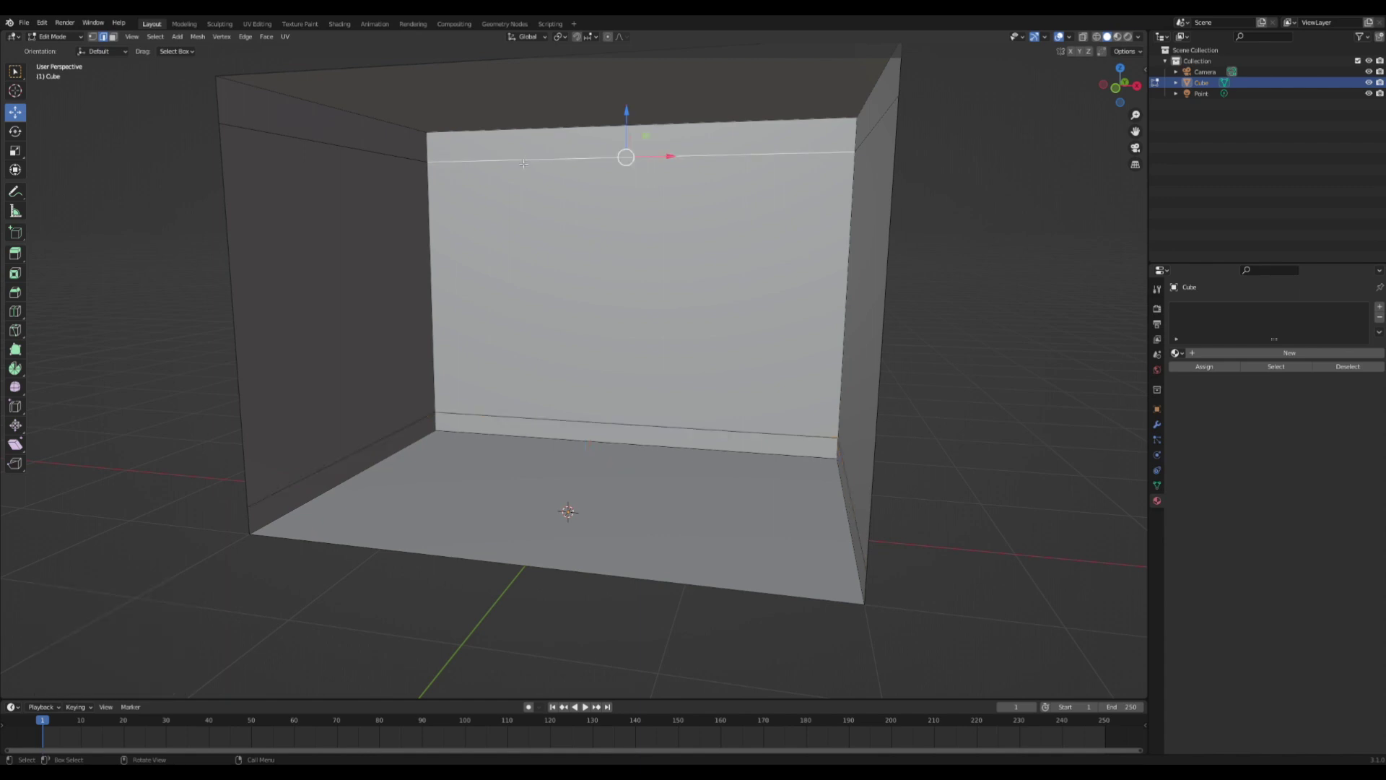
pyautogui.press('c')
pyautogui.scroll(-8, 334, 164)
pyautogui.click(334, 164)
pyautogui.press('Escape')
pyautogui.moveTo(378, 179)
pyautogui.mouseDown(button='middle')
pyautogui.moveTo(669, 184)
pyautogui.moveTo(578, 133)
pyautogui.moveTo(548, 167)
pyautogui.mouseUp(button='middle')
pyautogui.press('g')
pyautogui.press('z')
pyautogui.click(584, 128)
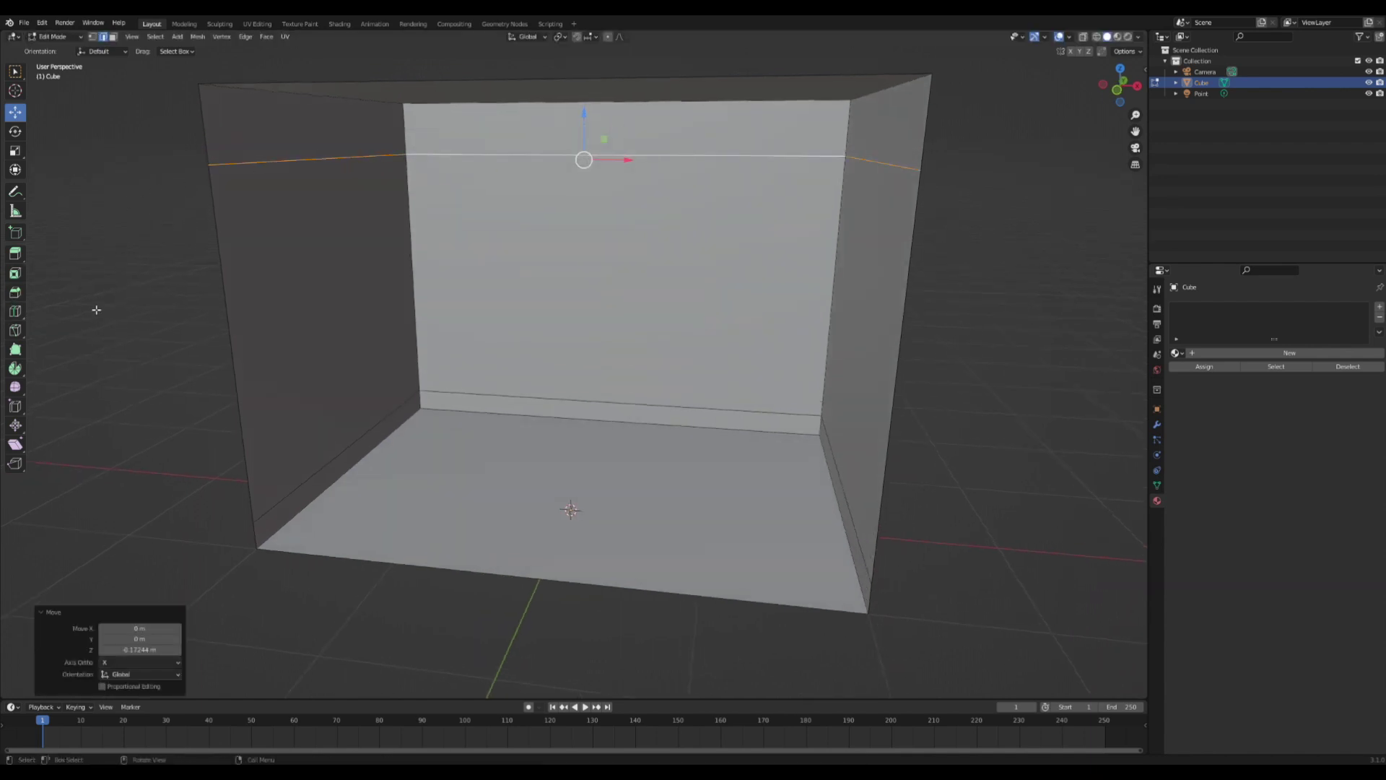
# Add a single centred loop cut running vertically up the back wall and along the floor and ceiling
pyautogui.click(15, 311)
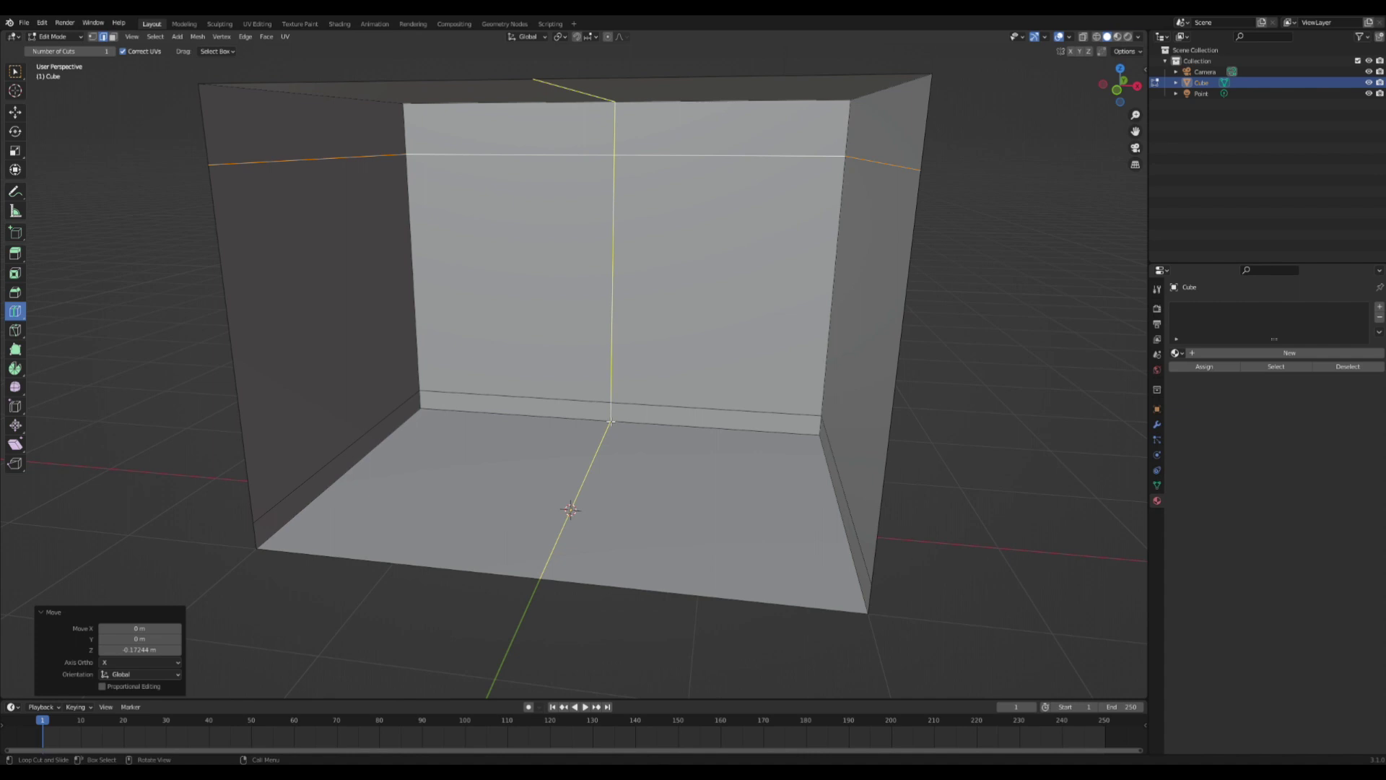
pyautogui.moveTo(610, 421); pyautogui.dragTo(606, 417)
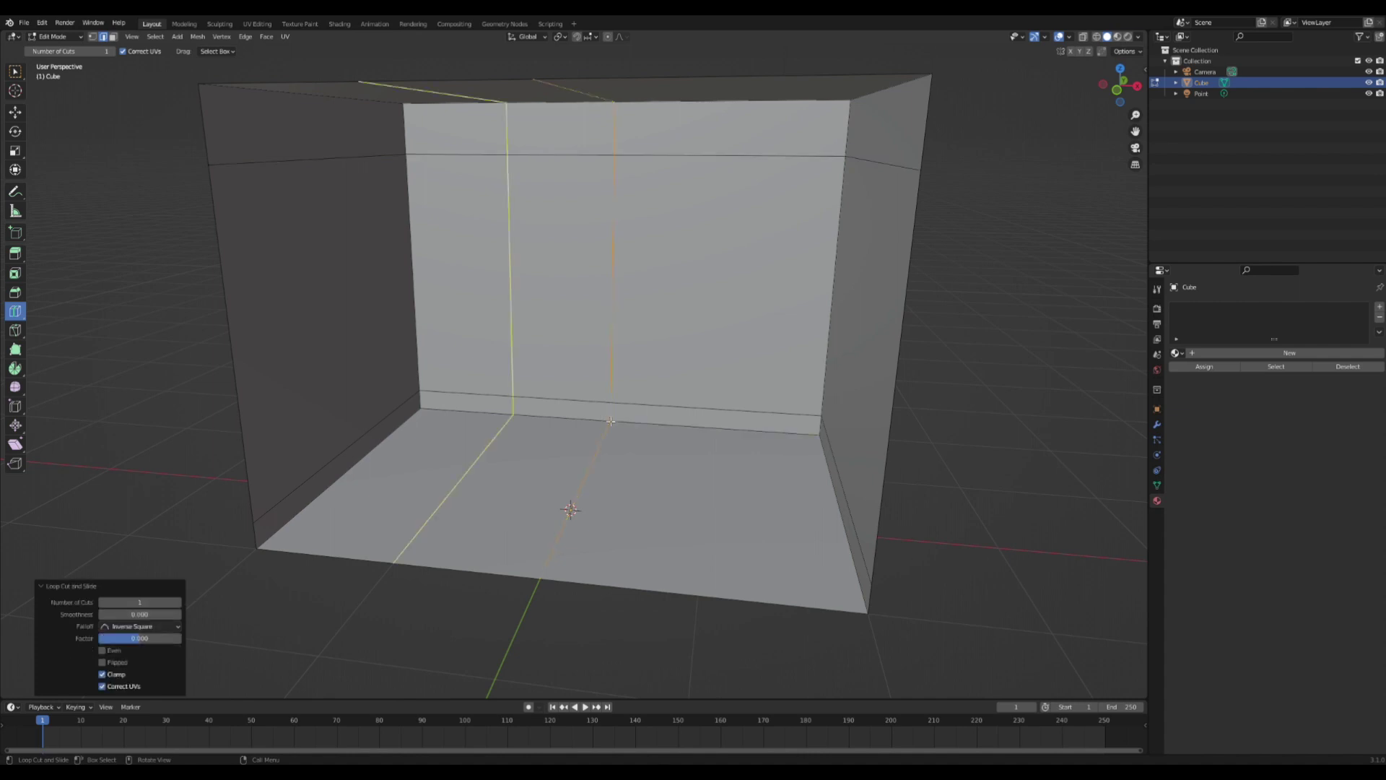
pyautogui.click(9, 112)
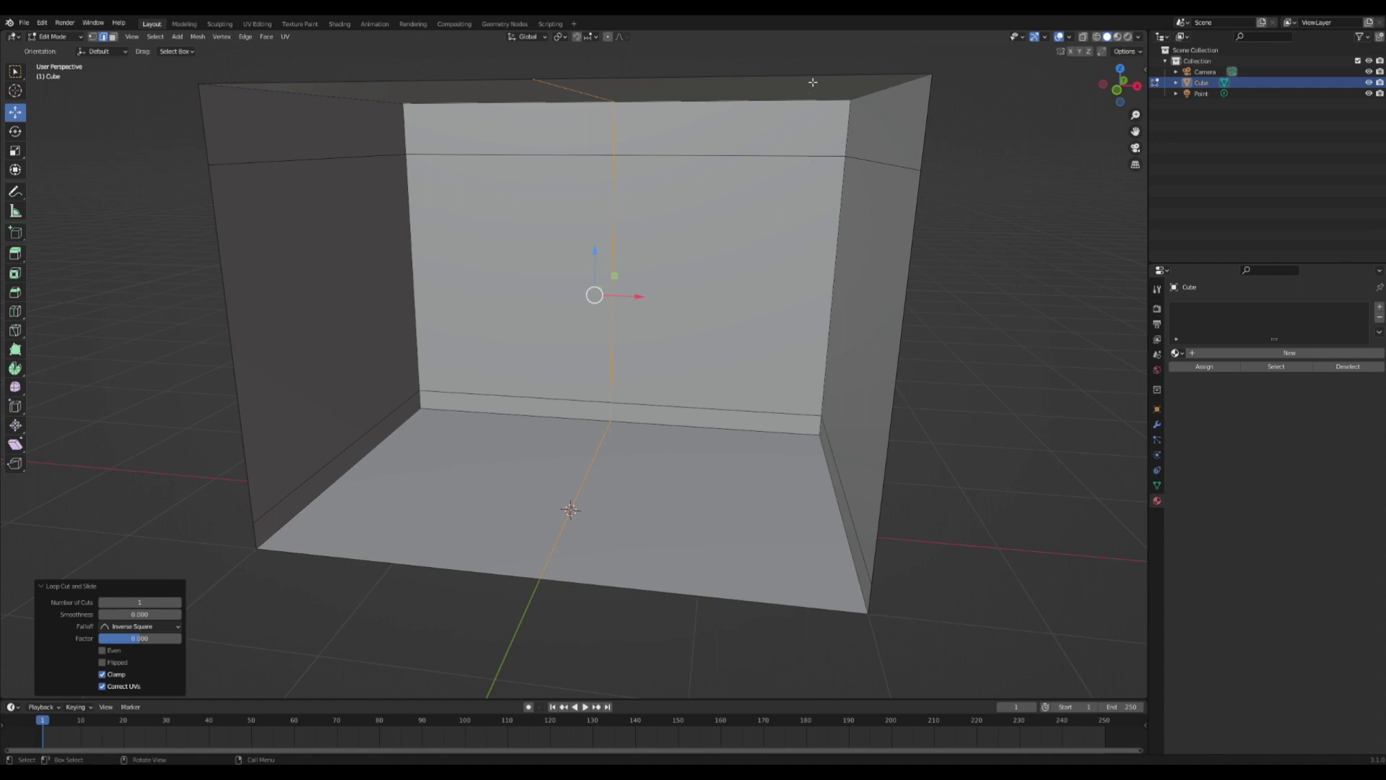
pyautogui.moveTo(484, 229); pyautogui.dragTo(504, 224, button='middle')
pyautogui.moveTo(623, 229); pyautogui.dragTo(701, 216, button='middle')
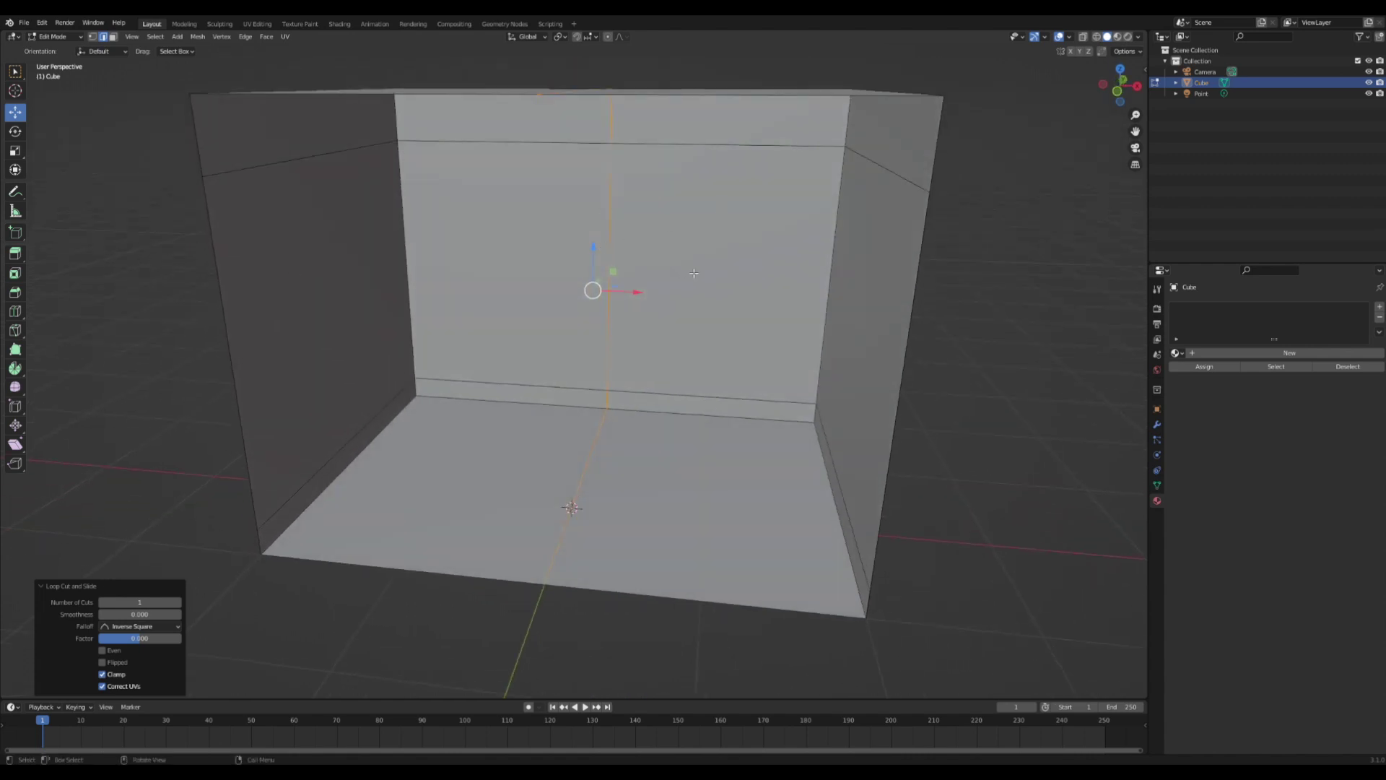
# Bevel the centre edge loop to a width of about 1.6 m with a single segment
pyautogui.press('ctrl')
pyautogui.hotkey('ctrl', 'b')
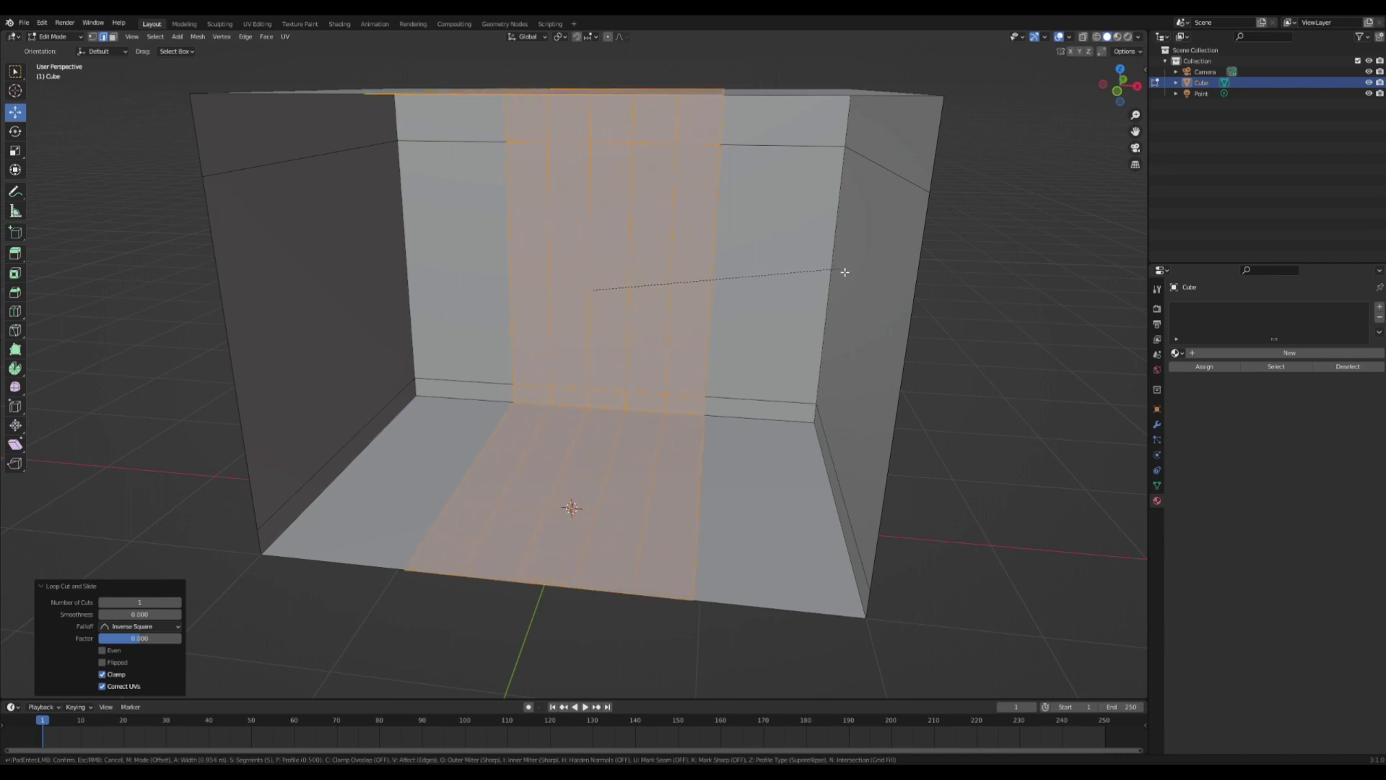
pyautogui.click(919, 255)
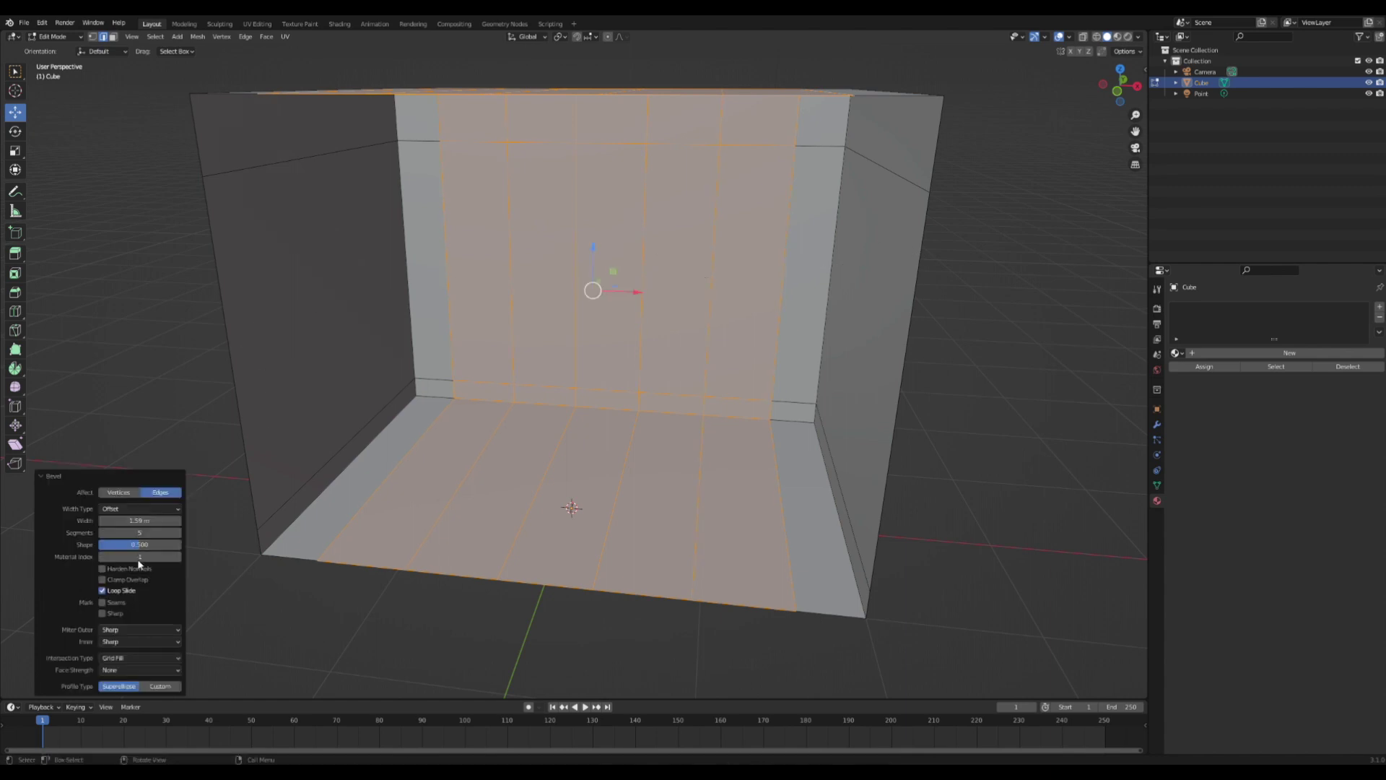
pyautogui.click(139, 532)
pyautogui.press('Return')
# Divide the back wall's wide central area into three equal panels with a two-cut loop cut, leaving the slide factor at 0
pyautogui.moveTo(511, 346); pyautogui.dragTo(478, 293, button='middle')
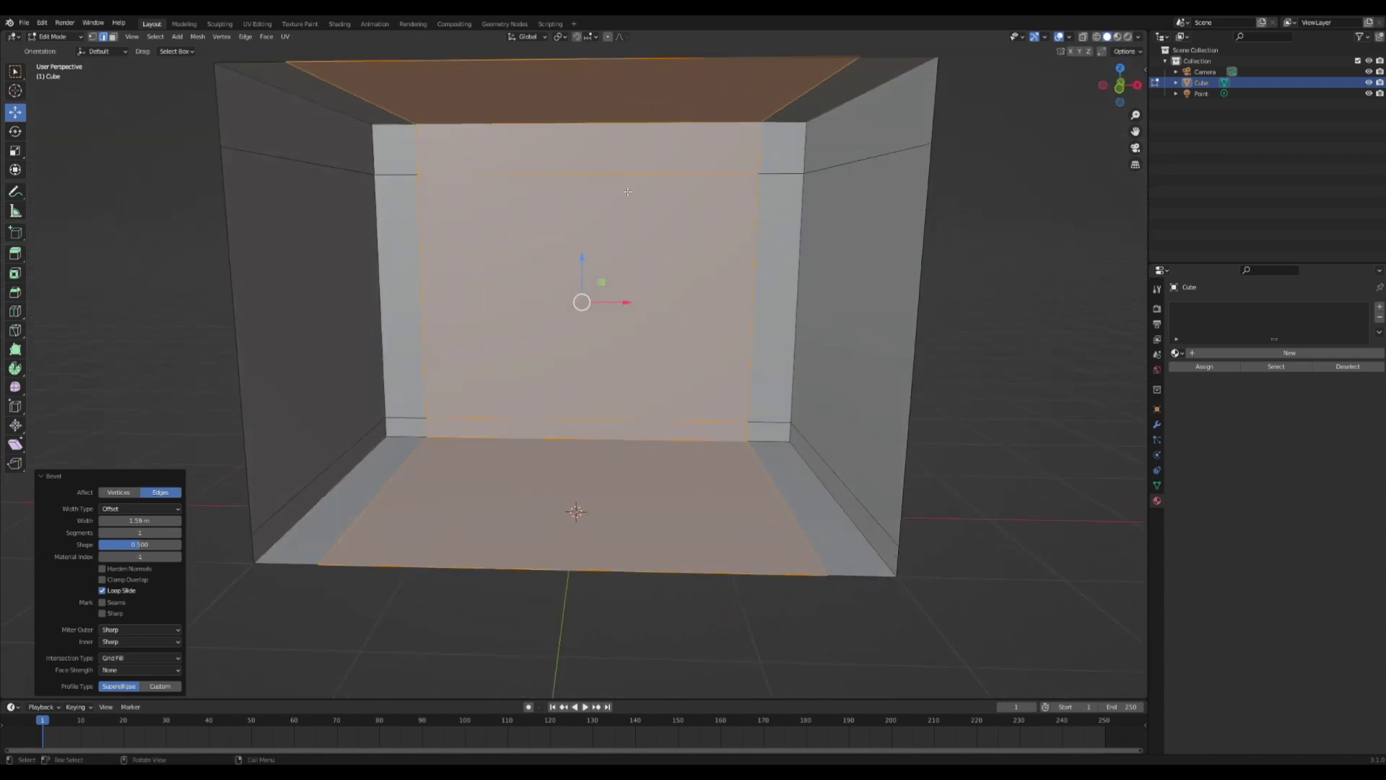
pyautogui.click(112, 37)
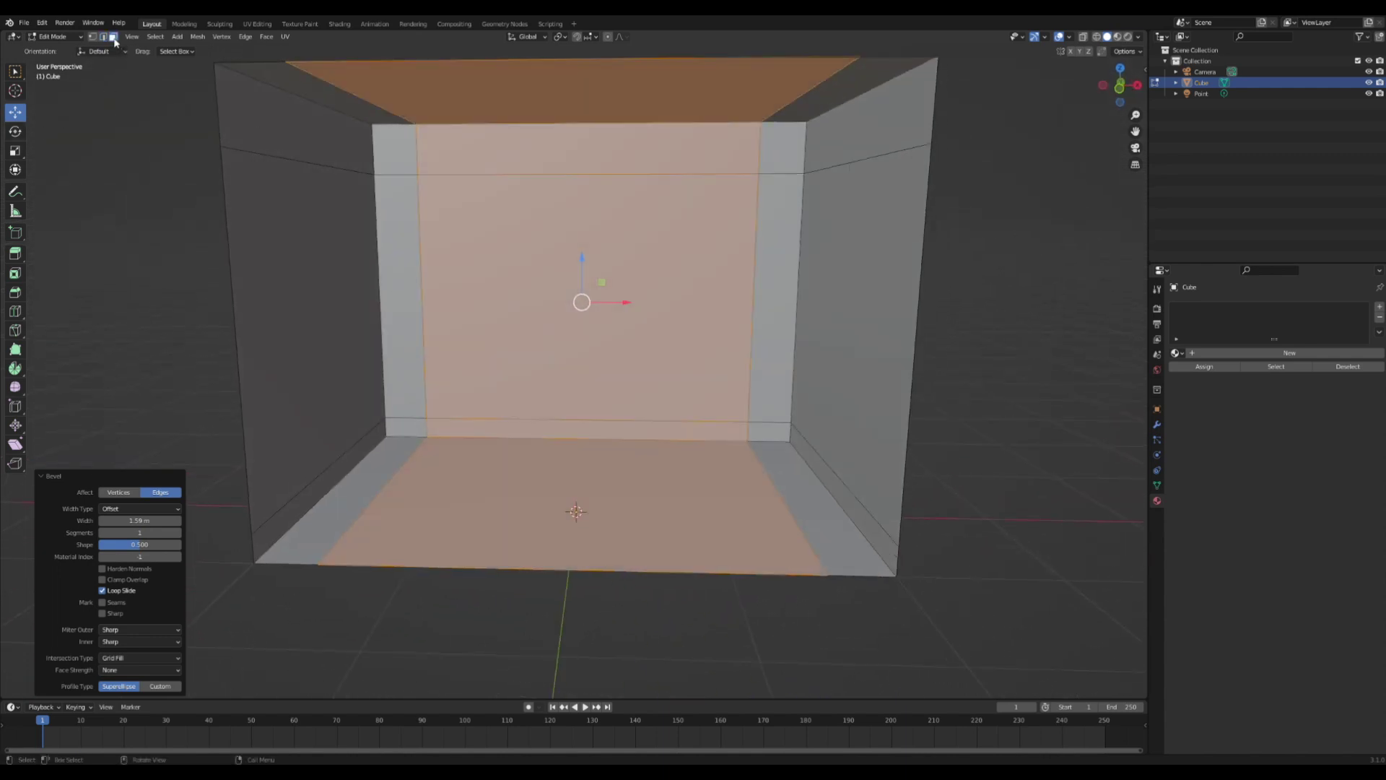
pyautogui.click(522, 304)
pyautogui.moveTo(522, 304); pyautogui.dragTo(938, 108, button='middle')
pyautogui.scroll(3, 1043, 55)
pyautogui.moveTo(1130, 121); pyautogui.dragTo(854, 214, button='middle')
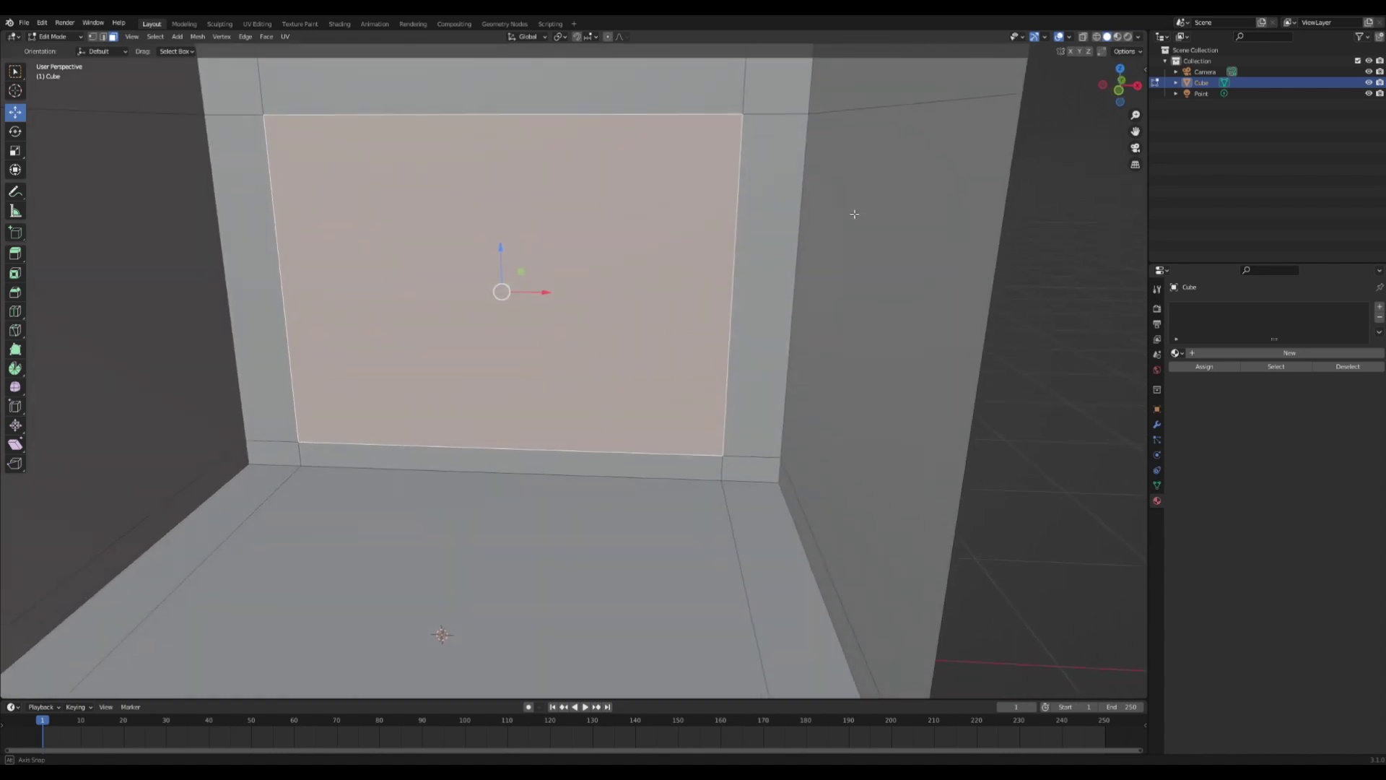
pyautogui.click(15, 311)
pyautogui.scroll(-1, 533, 185)
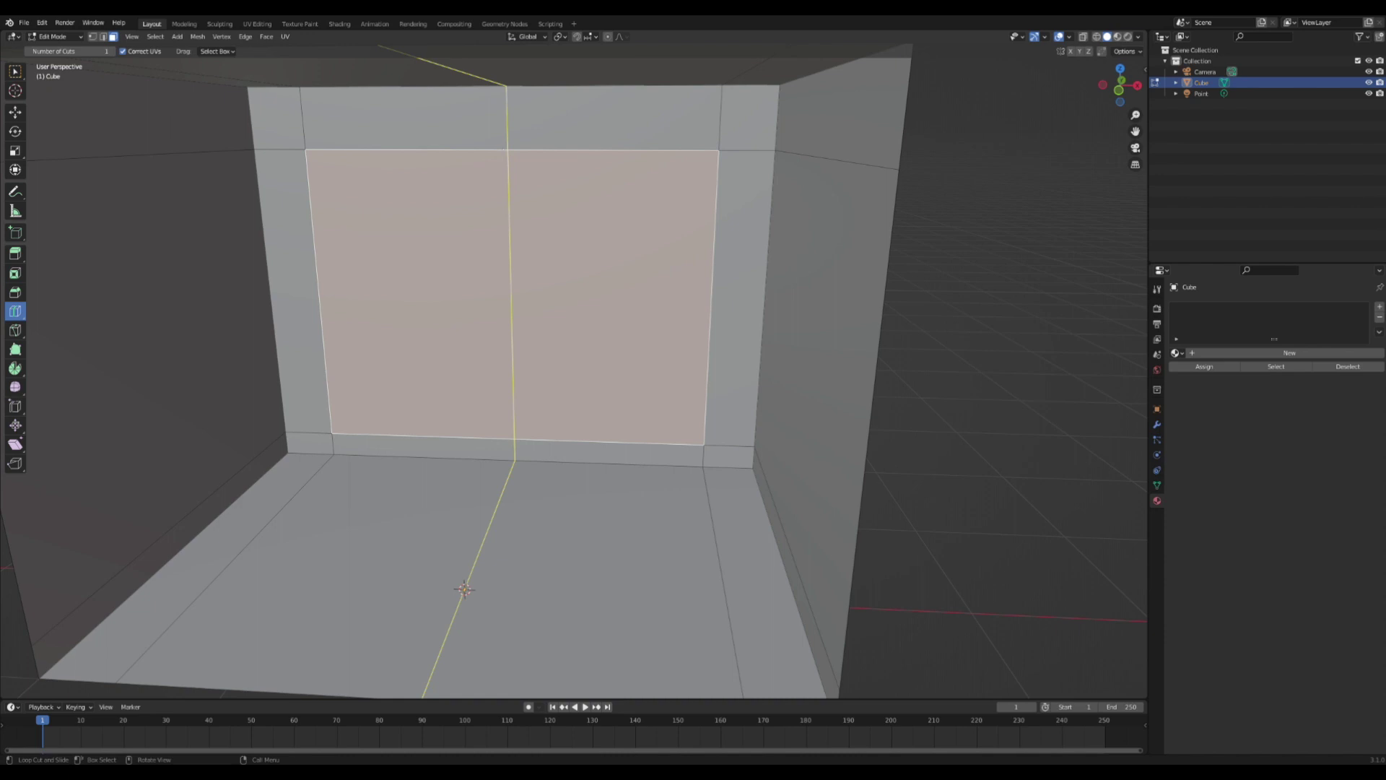
pyautogui.click(503, 153)
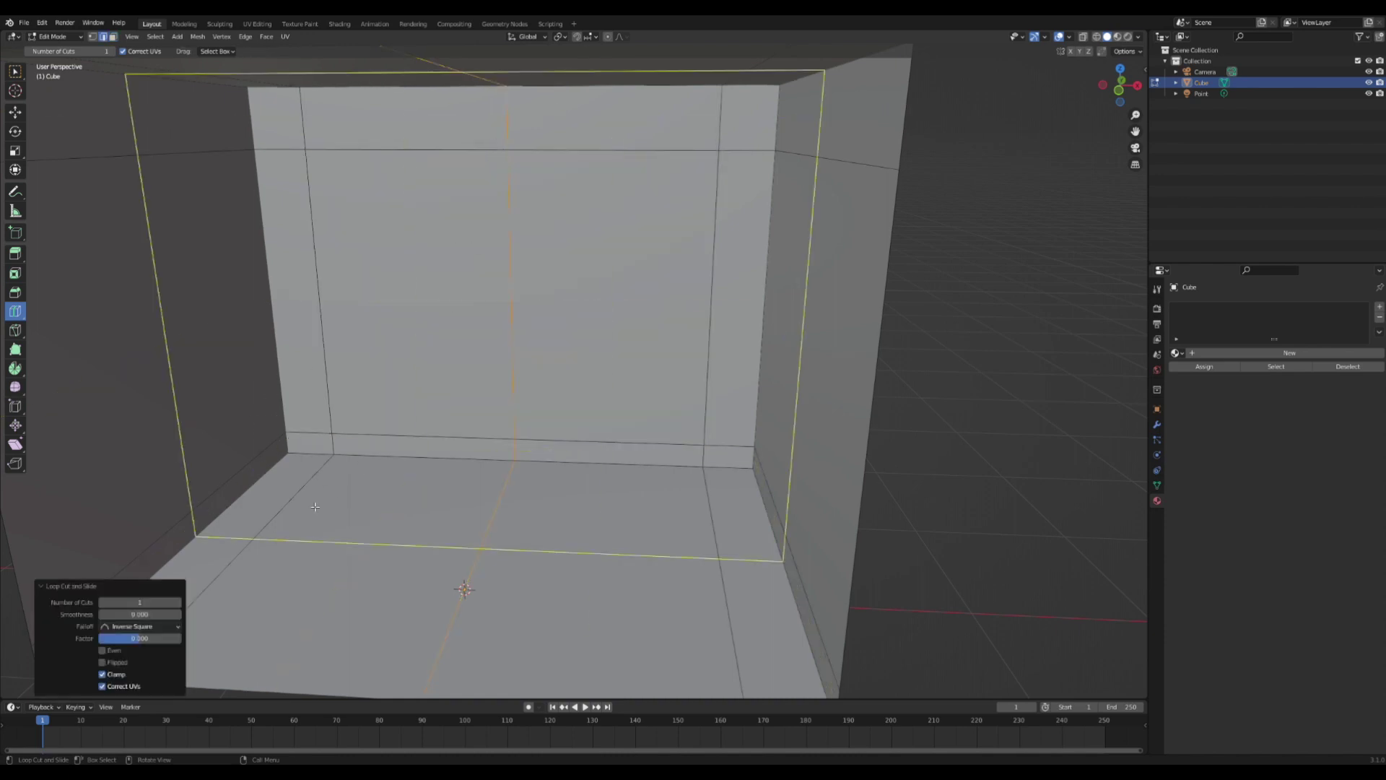
pyautogui.click(178, 603)
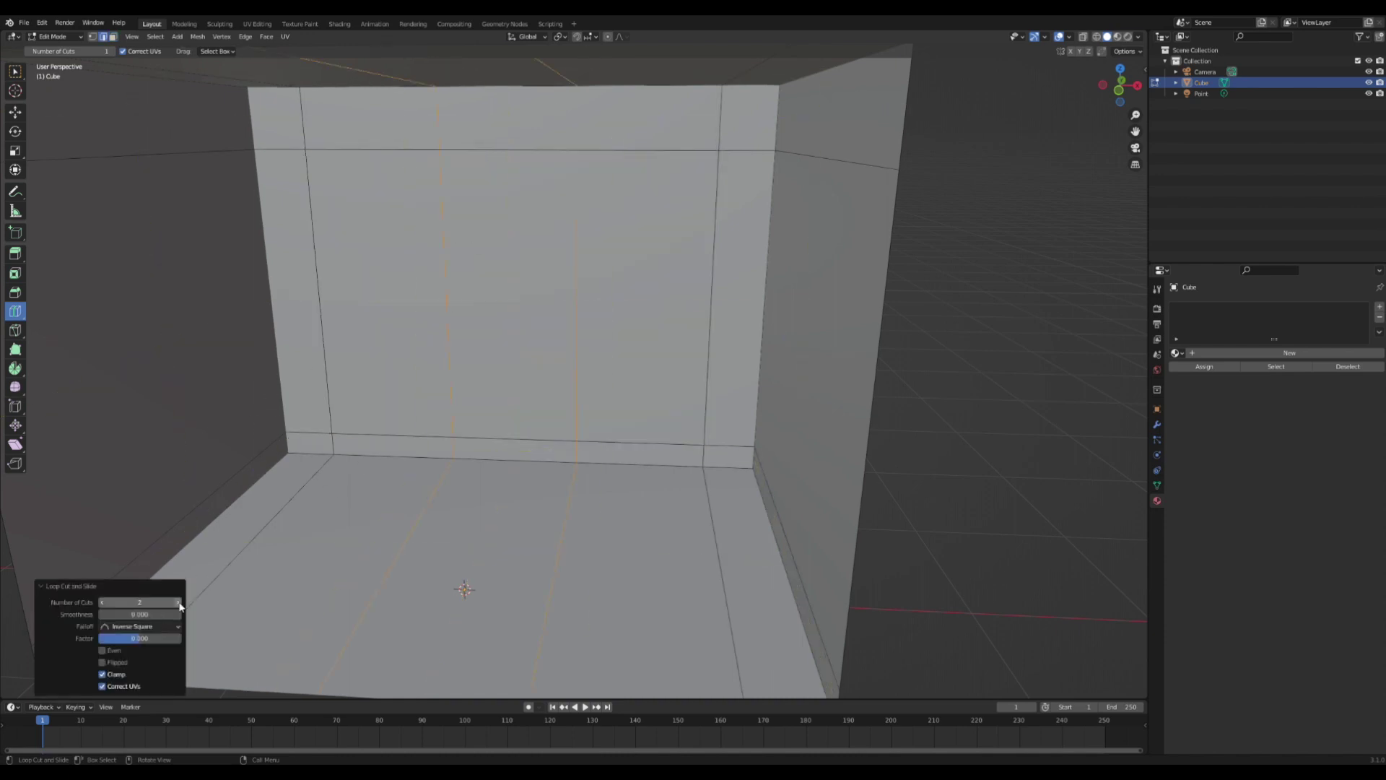
pyautogui.click(14, 112)
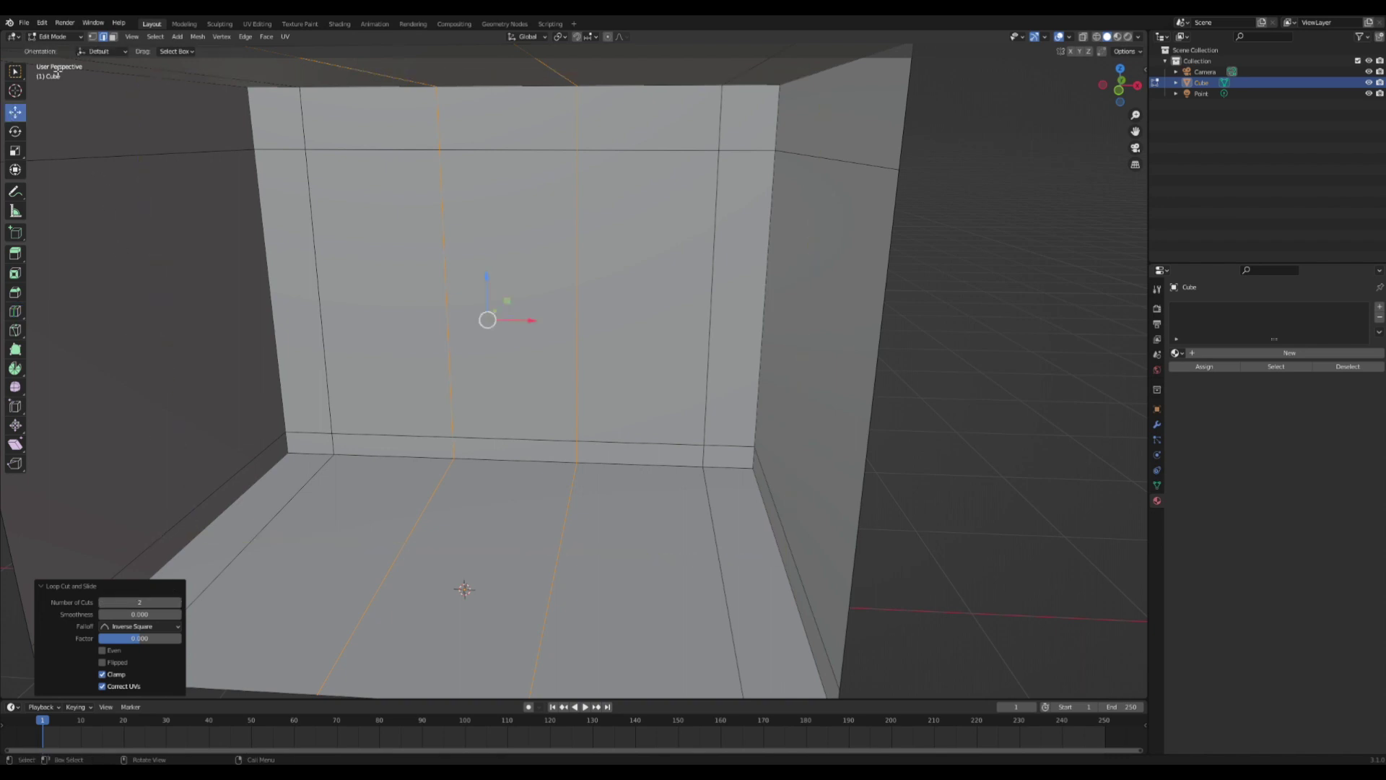
# Select the three large central panels of the back wall in face select mode
pyautogui.click(115, 35)
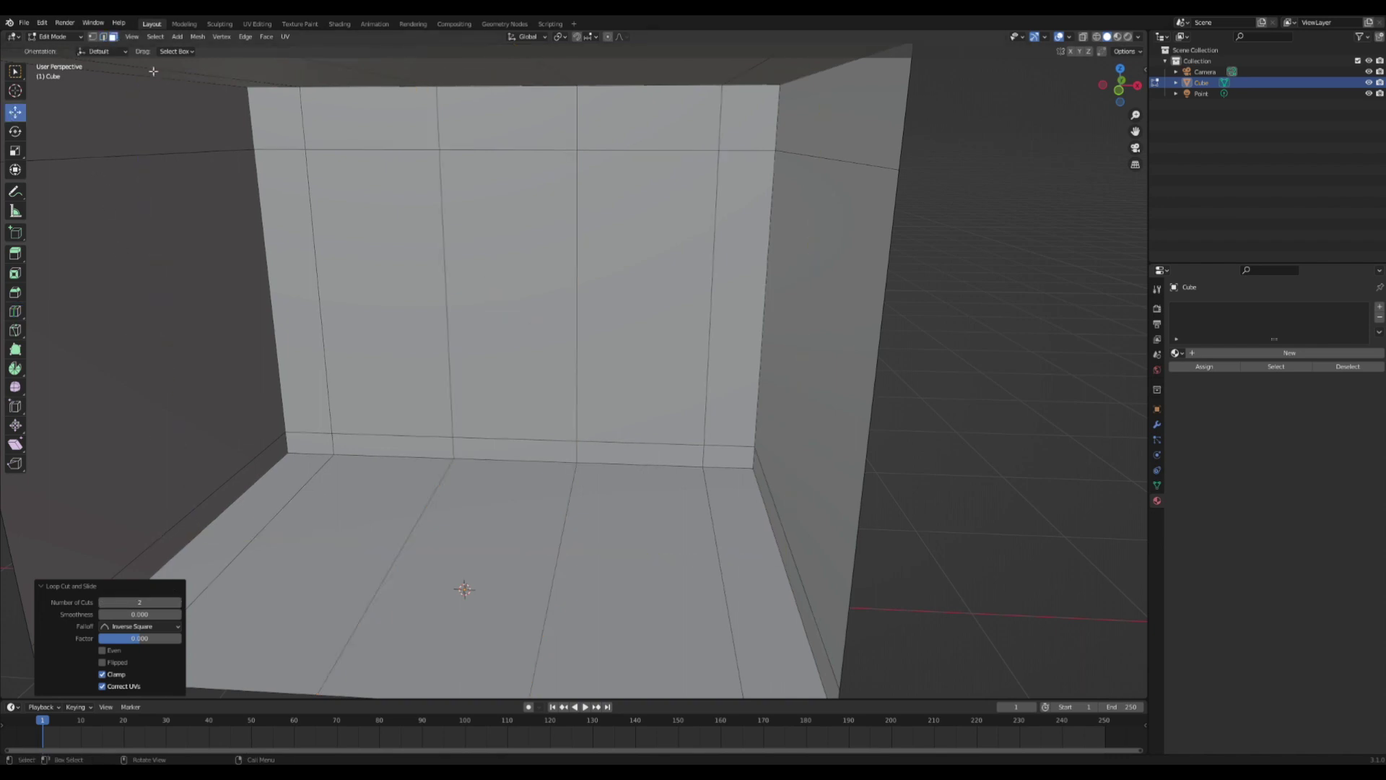
pyautogui.click(433, 267)
pyautogui.rightClick(432, 267)
pyautogui.press('c')
pyautogui.moveTo(699, 253); pyautogui.dragTo(532, 258)
pyautogui.press('Escape')
pyautogui.moveTo(532, 258); pyautogui.dragTo(549, 220, button='middle')
pyautogui.scroll(2, 549, 220)
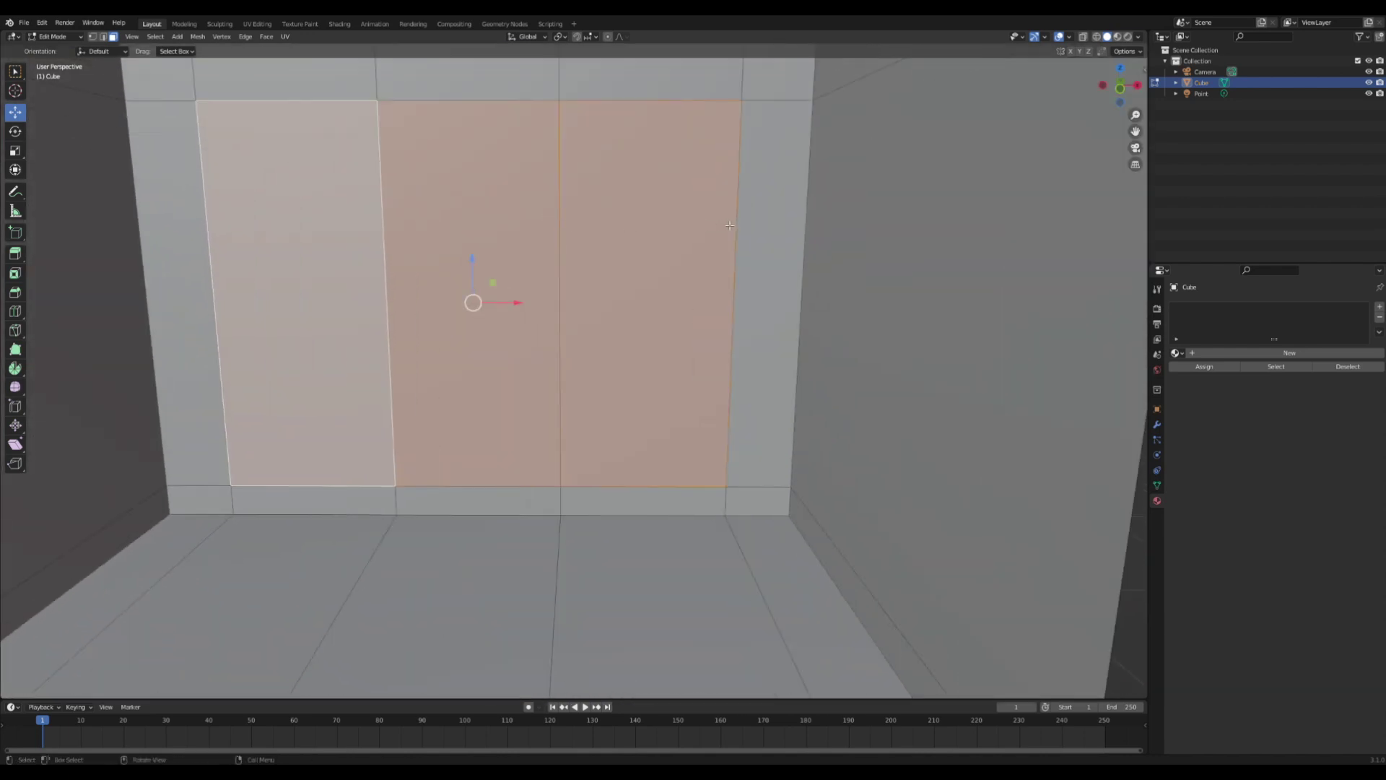
pyautogui.scroll(-2, 729, 225)
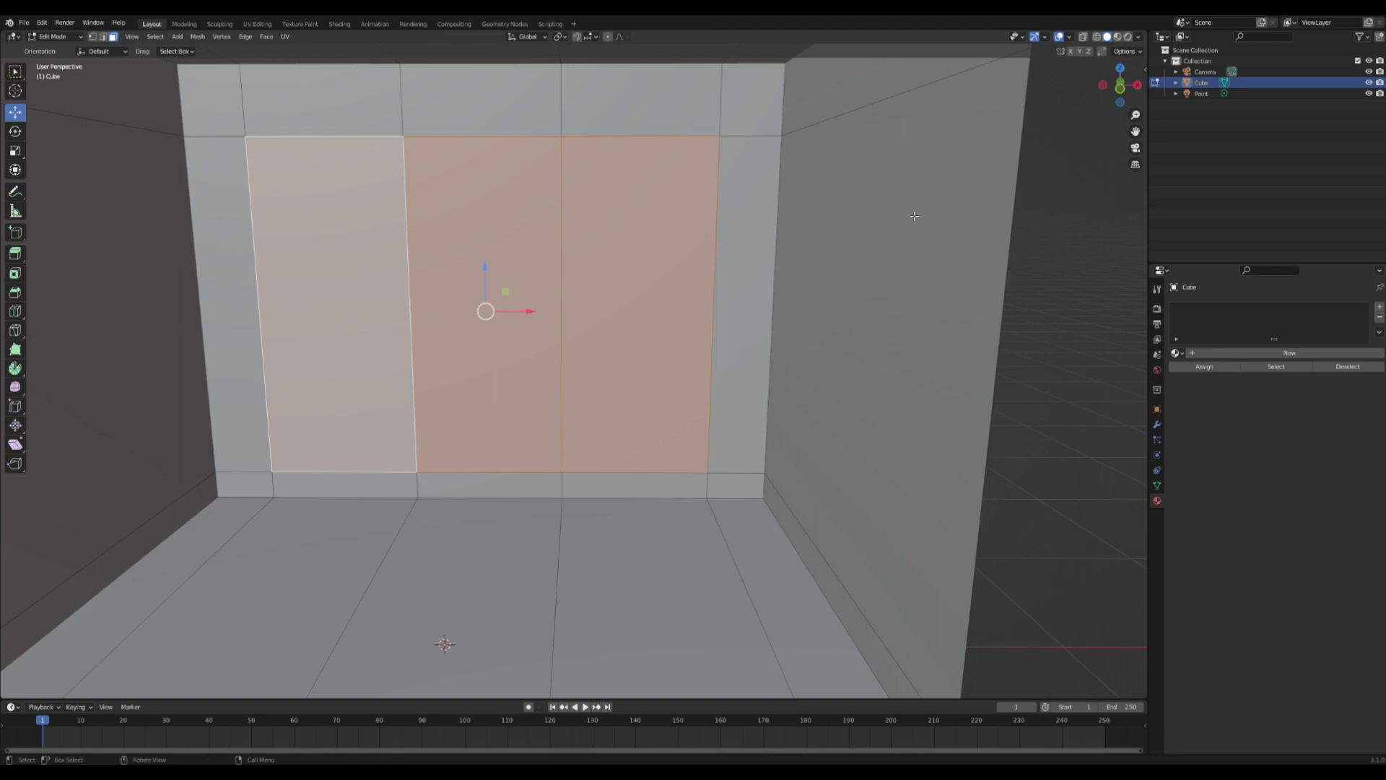
# Try insetting the three selected panels together as one region at different thicknesses, undoing each inset
pyautogui.press('i')
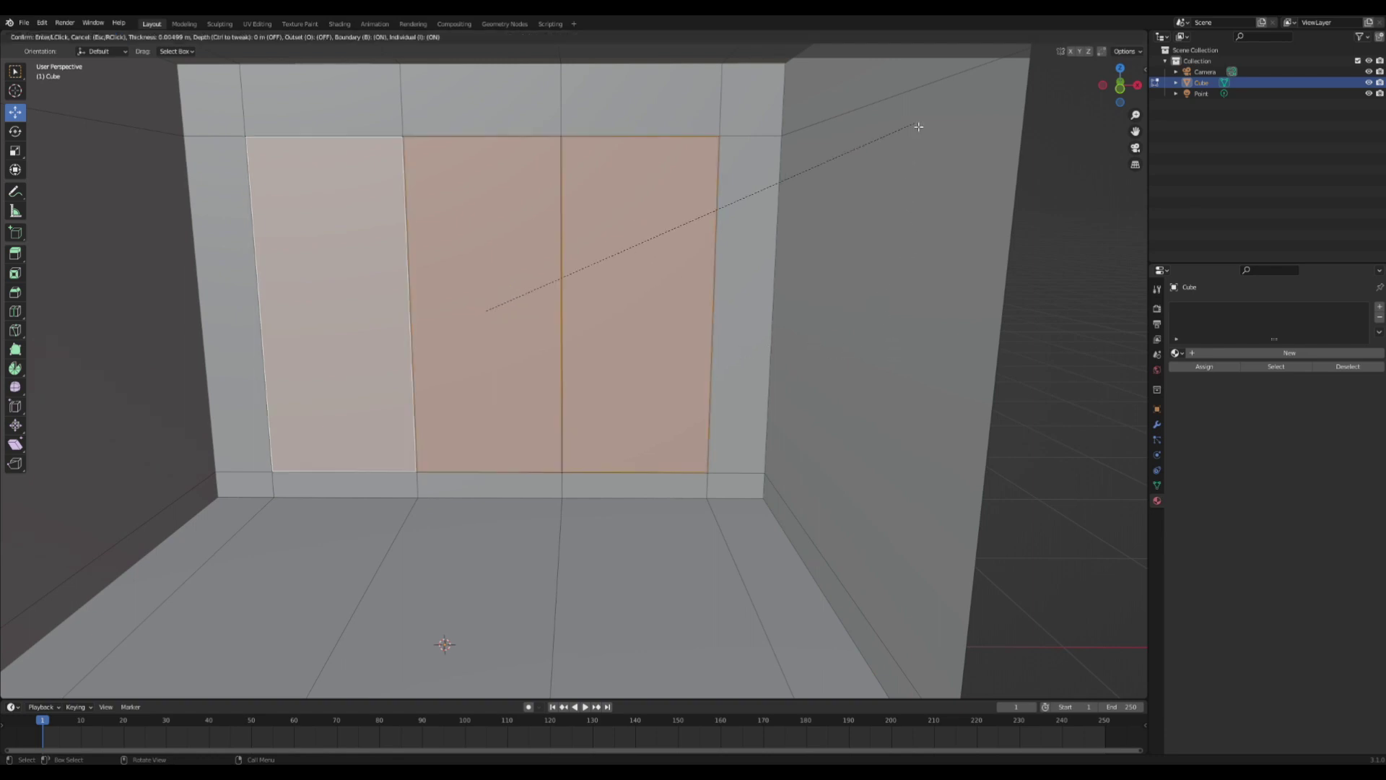
pyautogui.click(919, 127)
pyautogui.hotkey('ctrl', 'z')
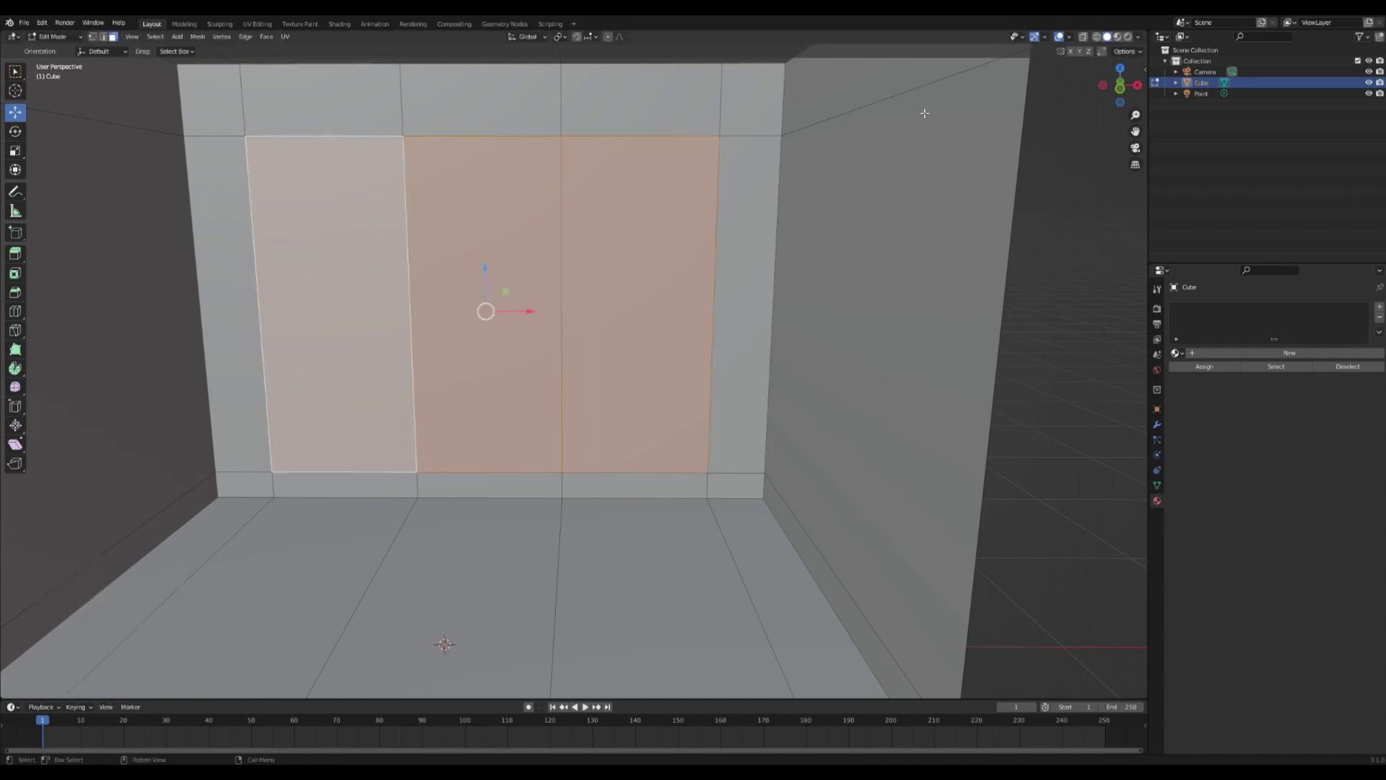
pyautogui.press('i')
pyautogui.click(923, 109)
pyautogui.hotkey('ctrl', 'z')
pyautogui.press('i')
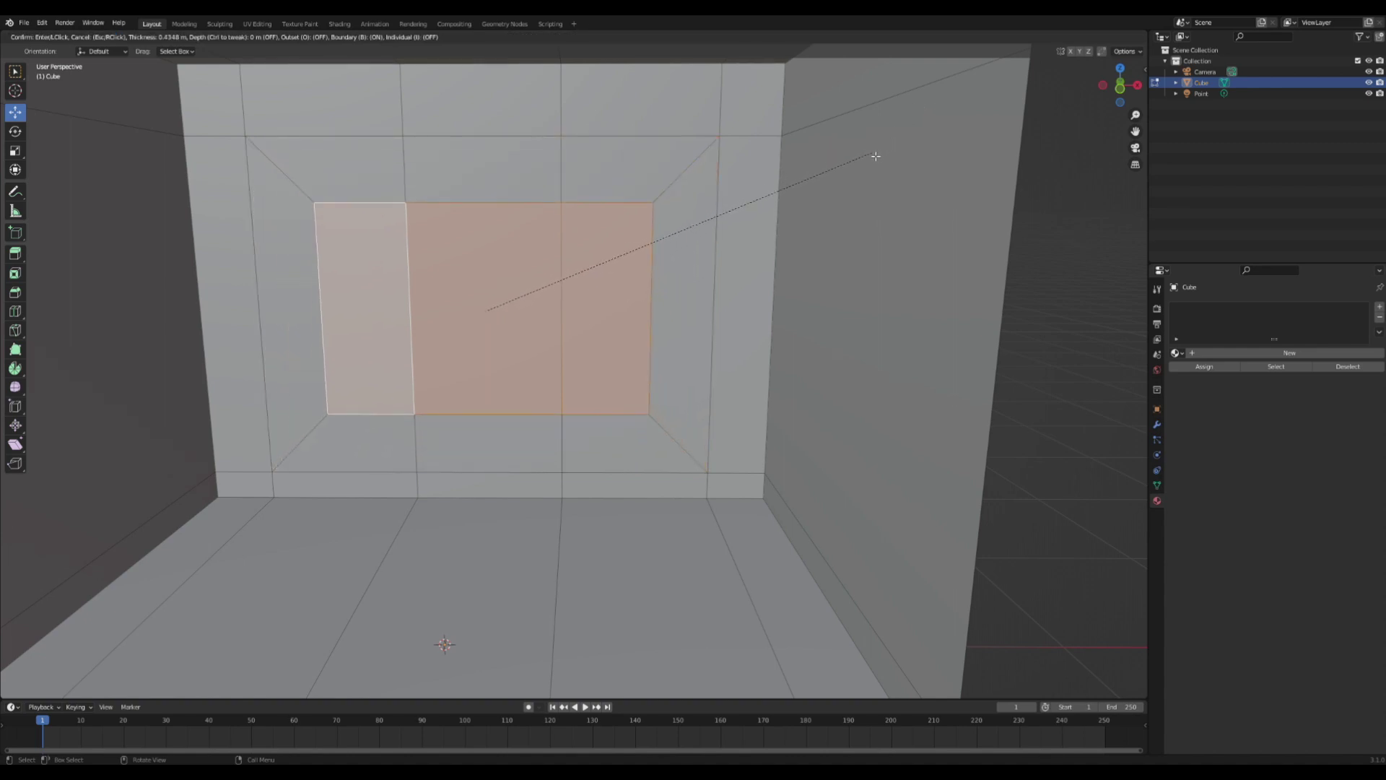
pyautogui.click(874, 157)
pyautogui.hotkey('ctrl', 'z')
pyautogui.moveTo(923, 156); pyautogui.dragTo(903, 164, button='middle')
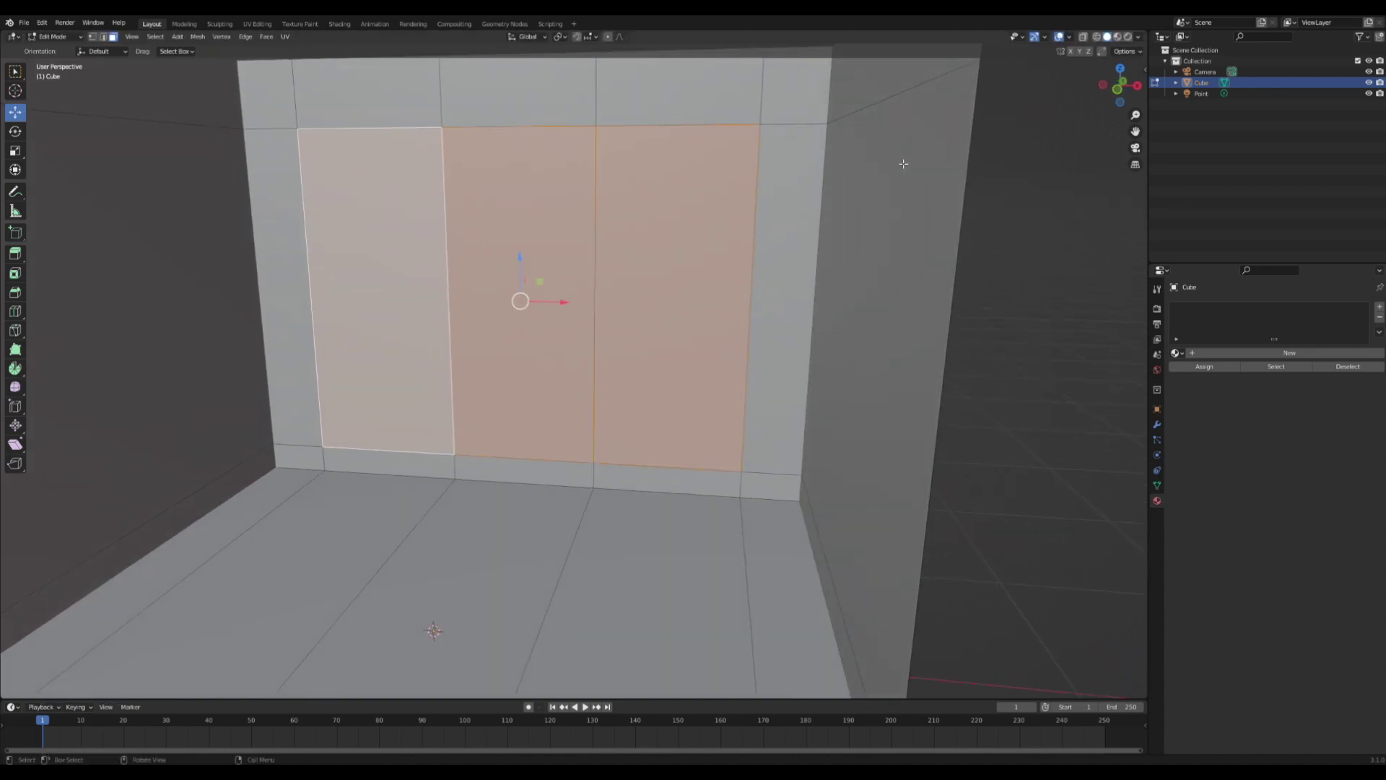
pyautogui.press('i')
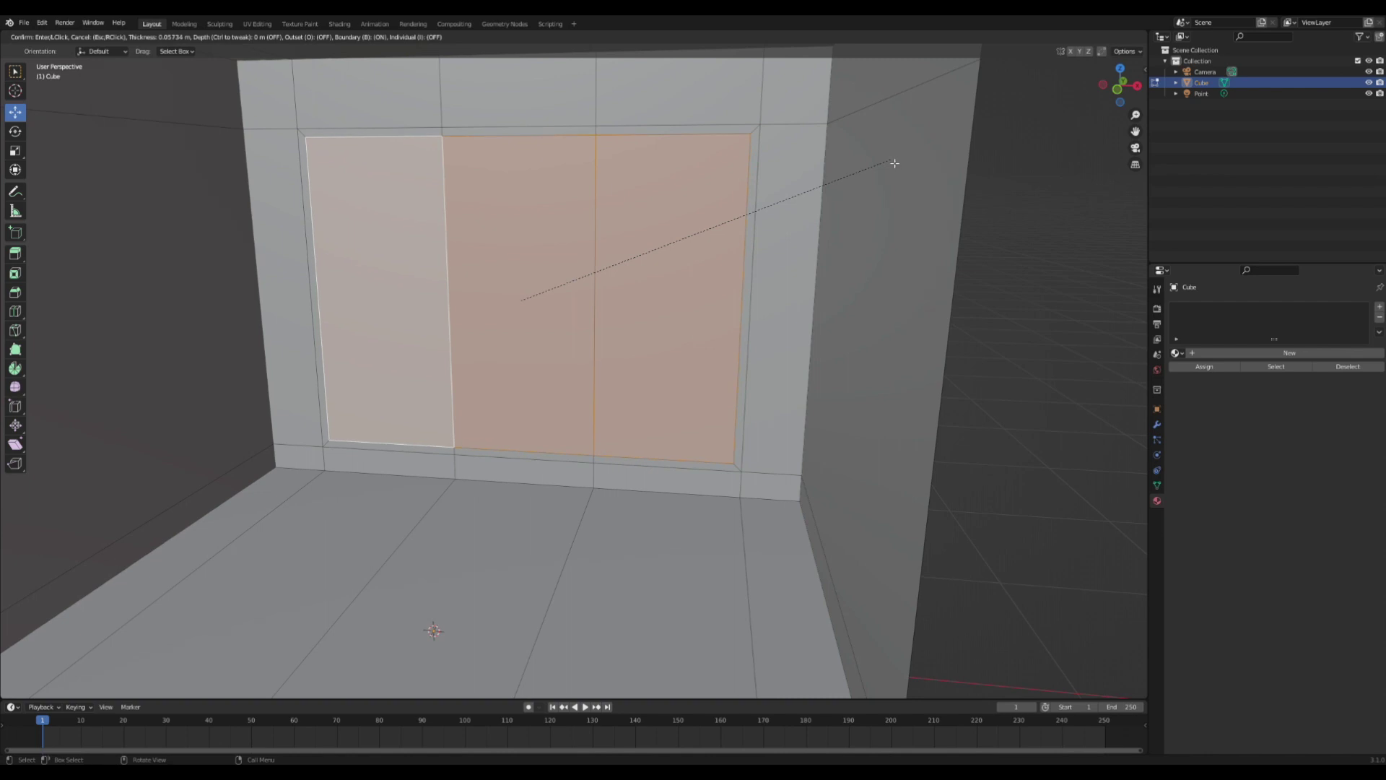
pyautogui.click(895, 163)
pyautogui.hotkey('ctrl', 'z')
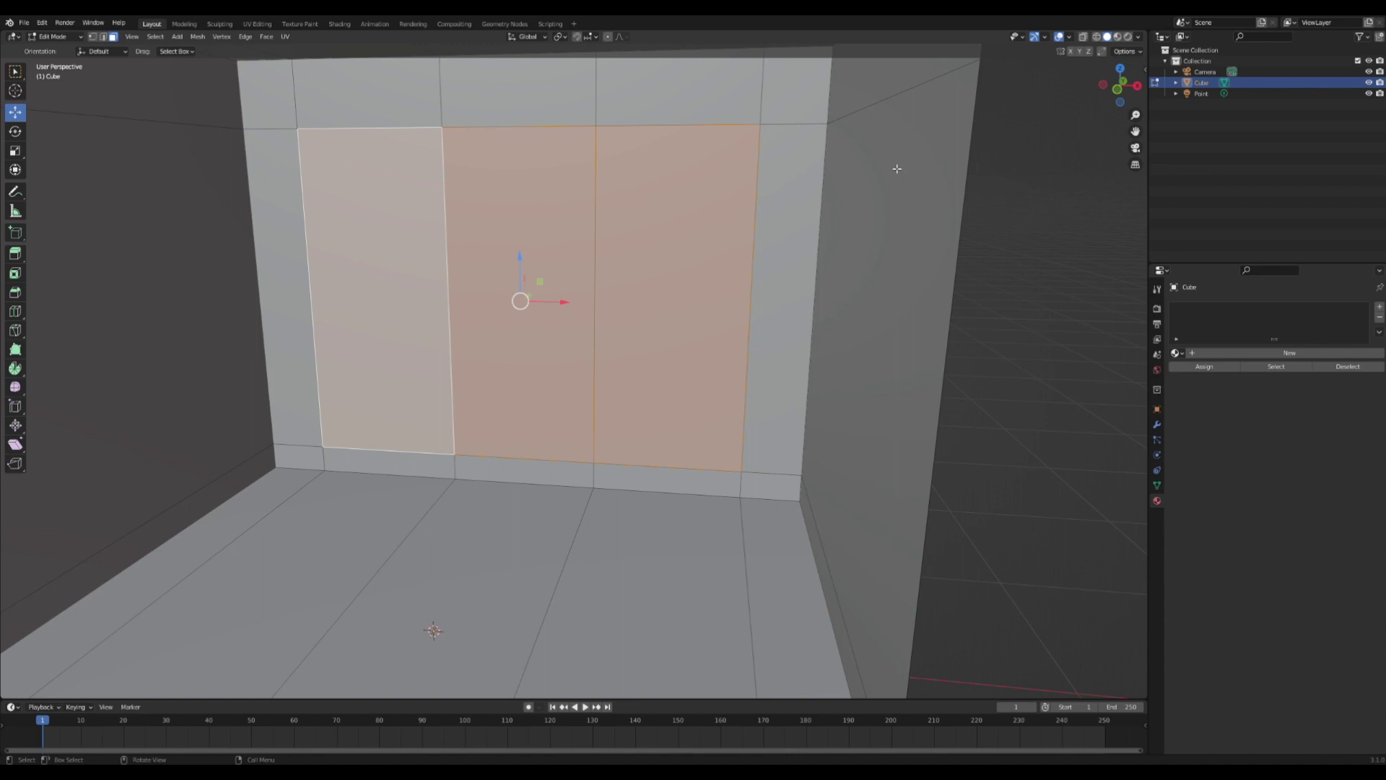
# Try insetting each of the three selected panels individually, and undo the inset
pyautogui.press('i')
pyautogui.press('i')
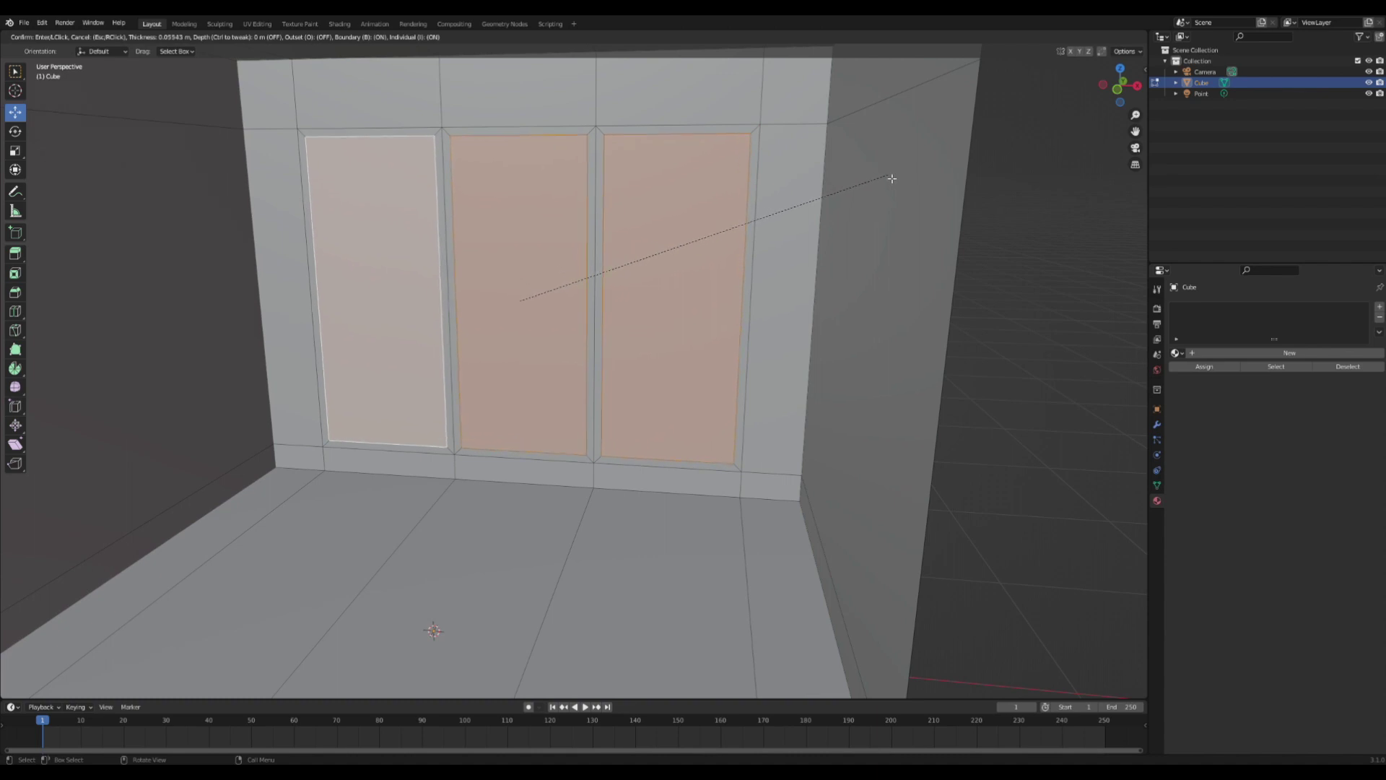
pyautogui.click(892, 178)
pyautogui.hotkey('ctrl', 'z')
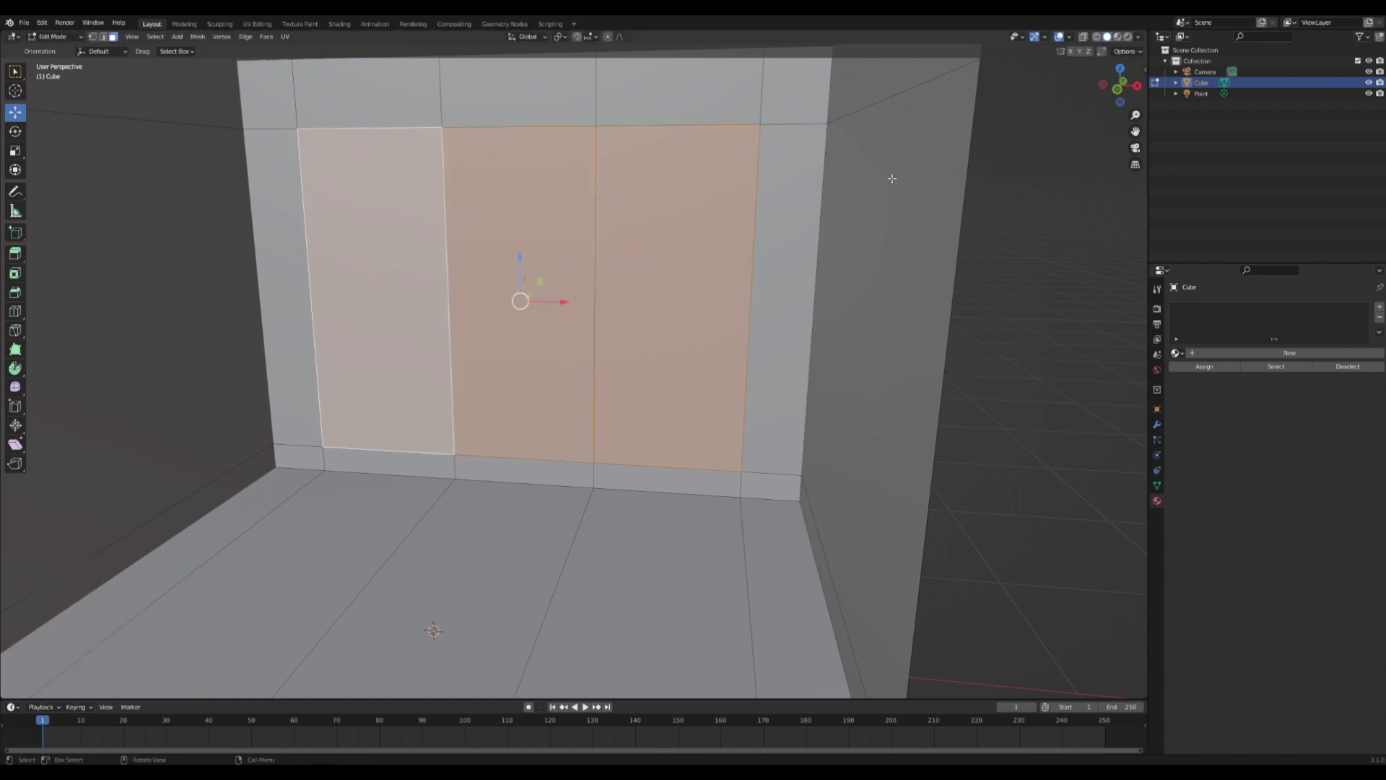
# Inset the three back wall panels individually by about 0.05 m to form window frames
pyautogui.press('i')
pyautogui.click(892, 179)
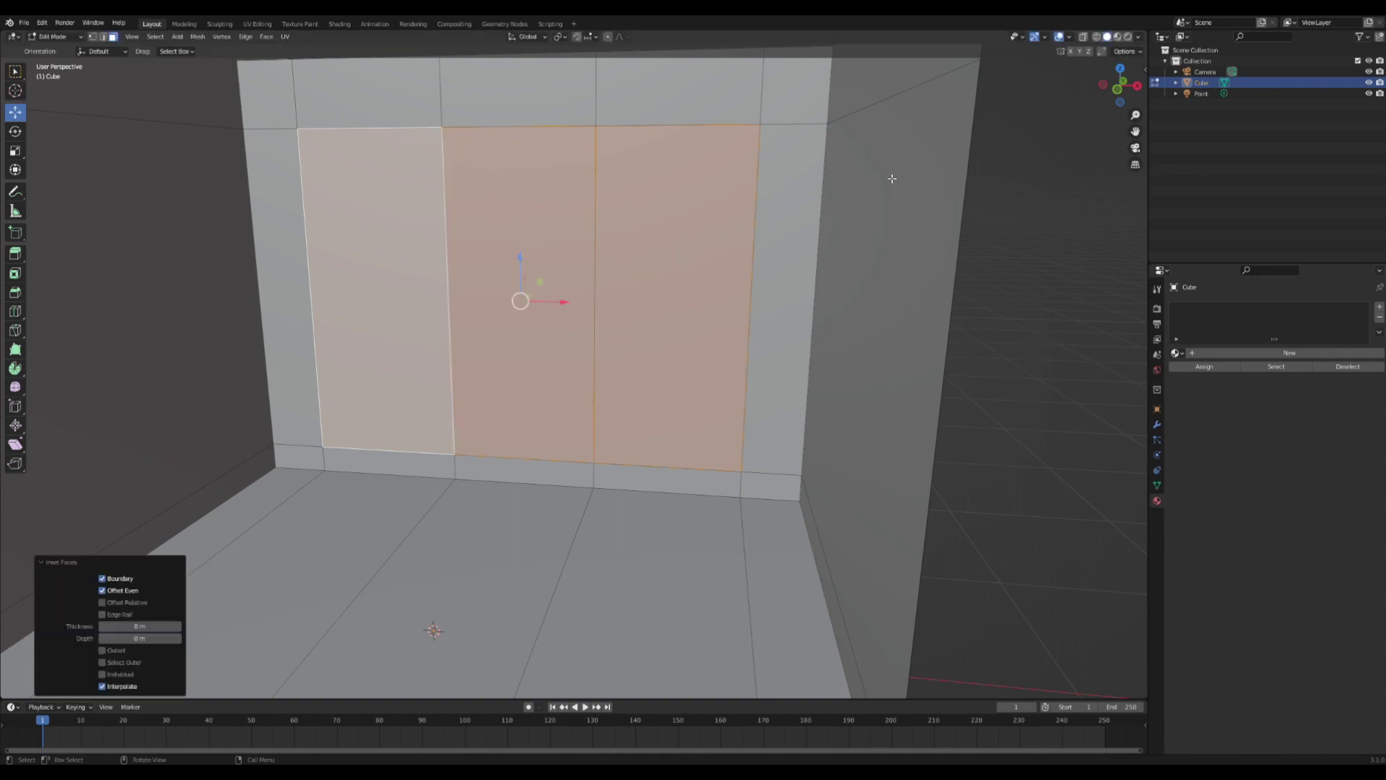
pyautogui.press('i')
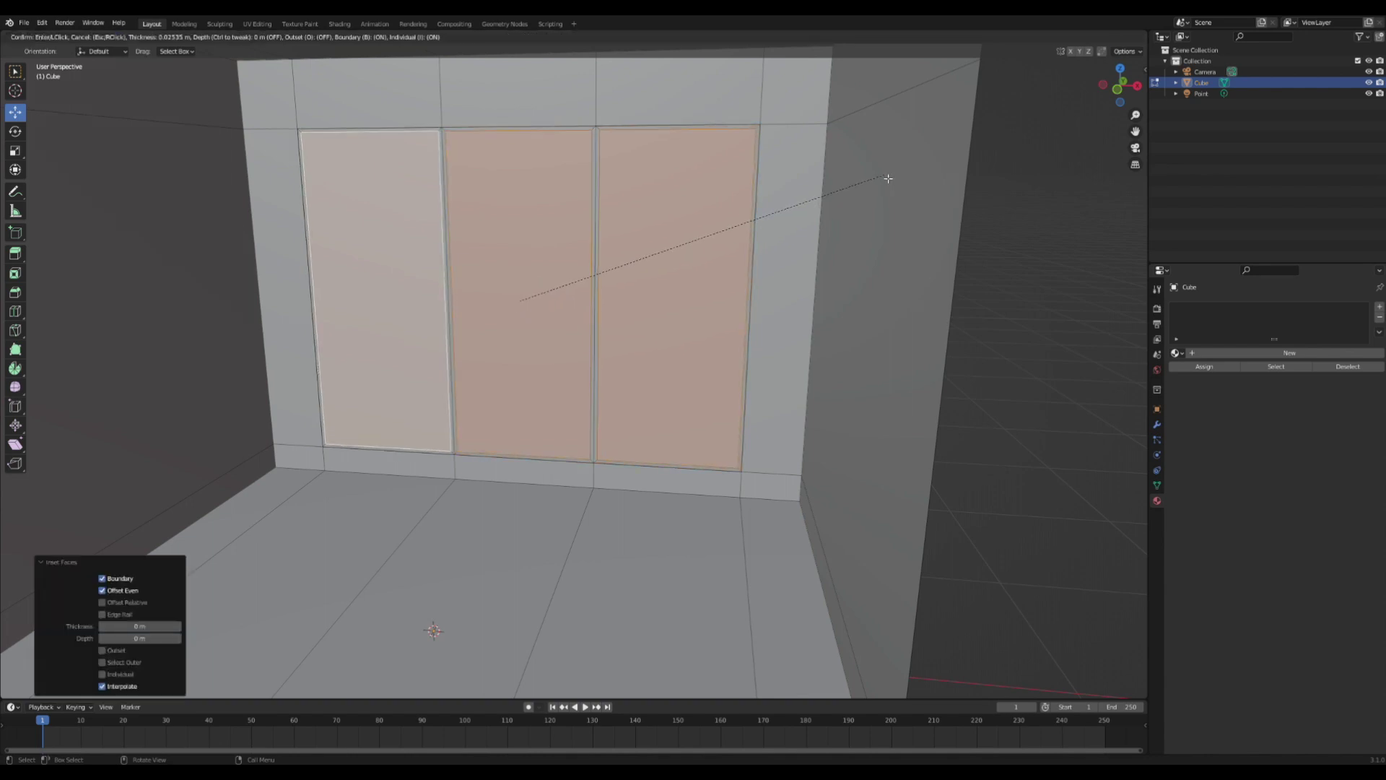
pyautogui.click(886, 180)
# Try extruding the three inset panels deep behind the back wall, and cancel the extrusion
pyautogui.moveTo(486, 230); pyautogui.dragTo(589, 208, button='middle')
pyautogui.scroll(1, 486, 230)
pyautogui.scroll(2, 486, 231)
pyautogui.moveTo(995, 165); pyautogui.dragTo(677, 302, button='middle')
pyautogui.scroll(3, 835, 304)
pyautogui.moveTo(715, 180); pyautogui.dragTo(683, 192, button='middle')
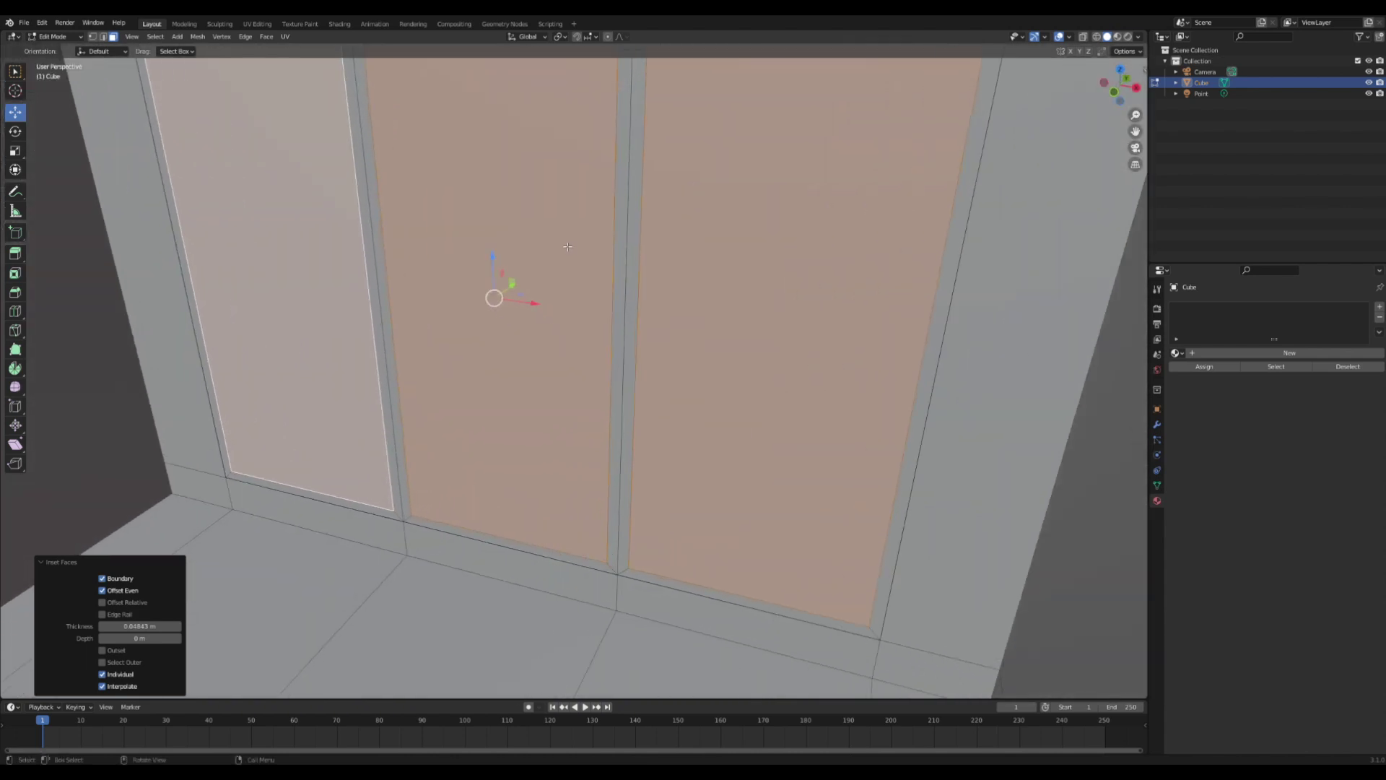
pyautogui.press('e')
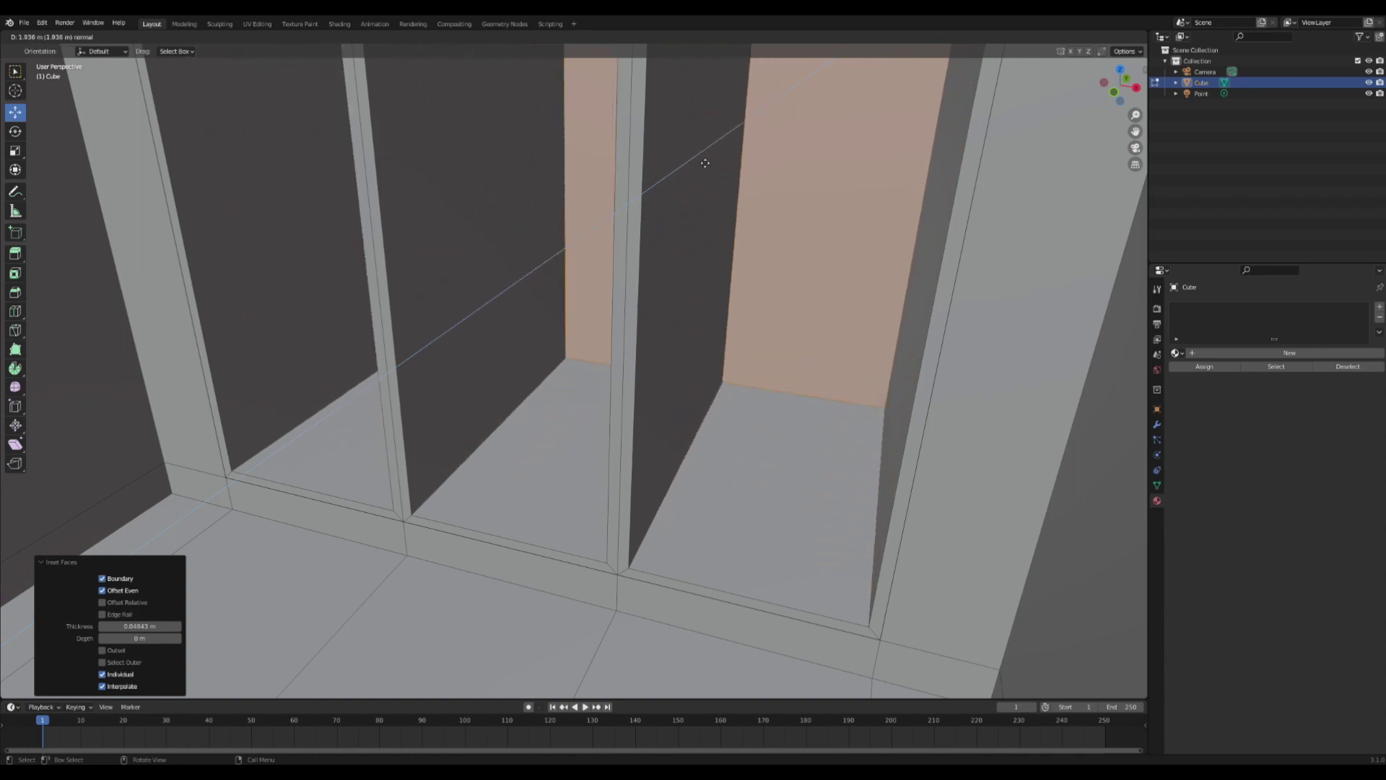
pyautogui.press('Escape')
pyautogui.moveTo(549, 328); pyautogui.dragTo(630, 290, button='middle')
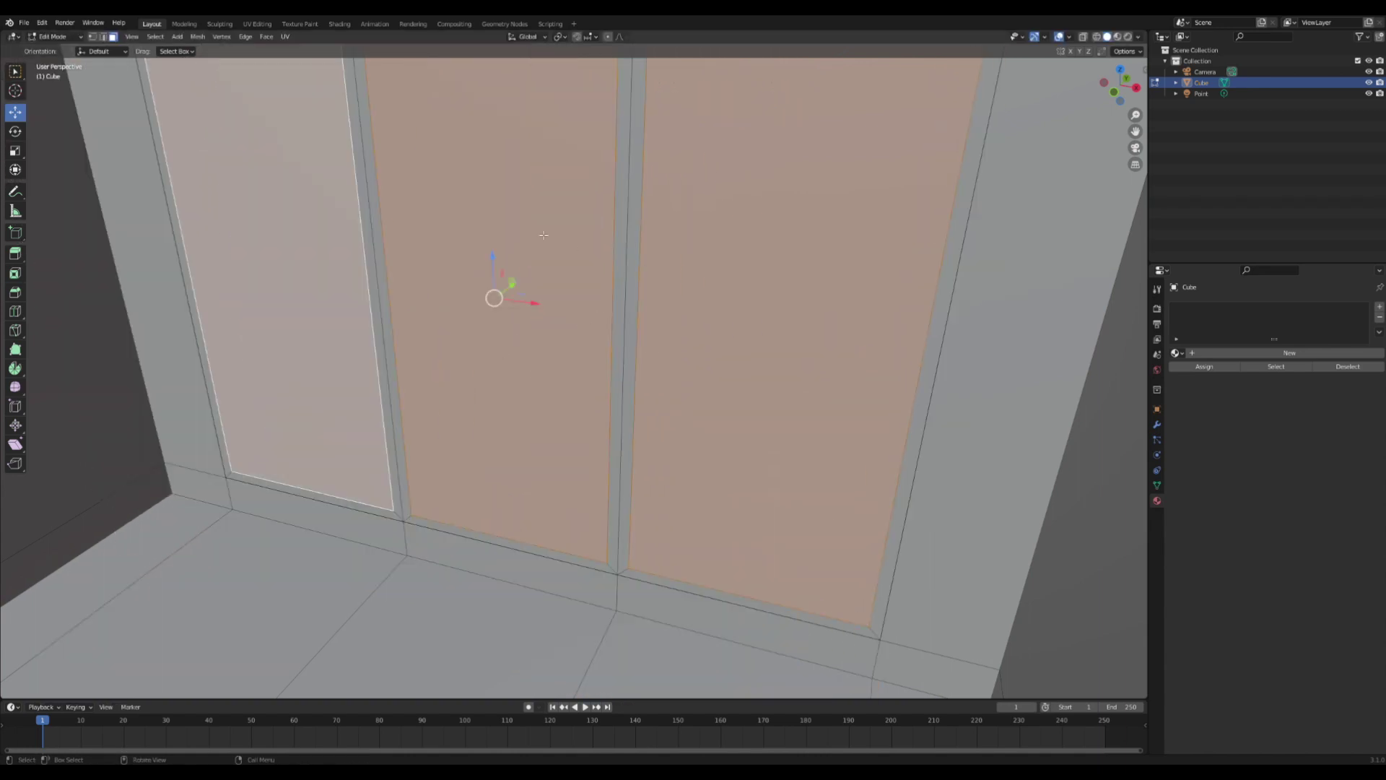
# Extrude the three inset panels about 0.047 m outward, recessing the window panes behind their frames
pyautogui.press('e')
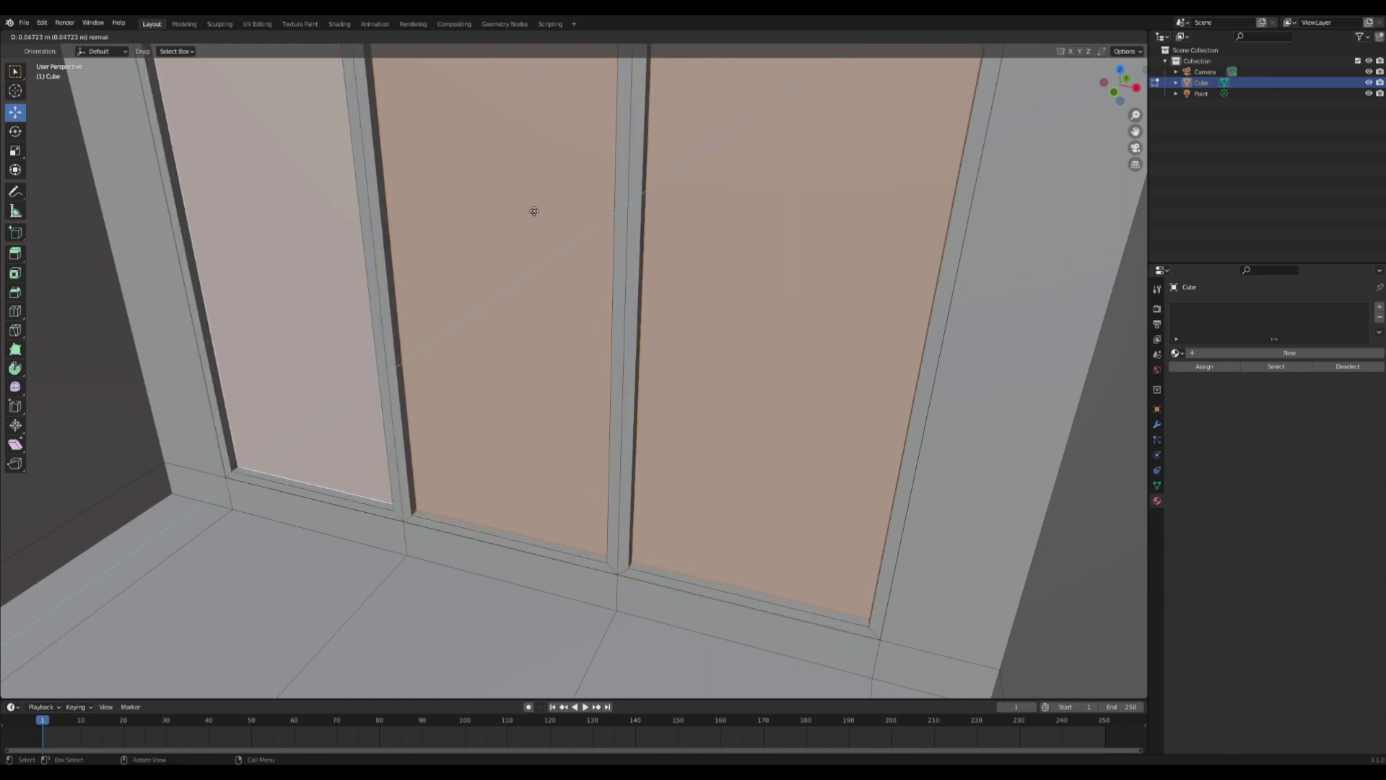
pyautogui.click(534, 211)
pyautogui.scroll(-2, 593, 217)
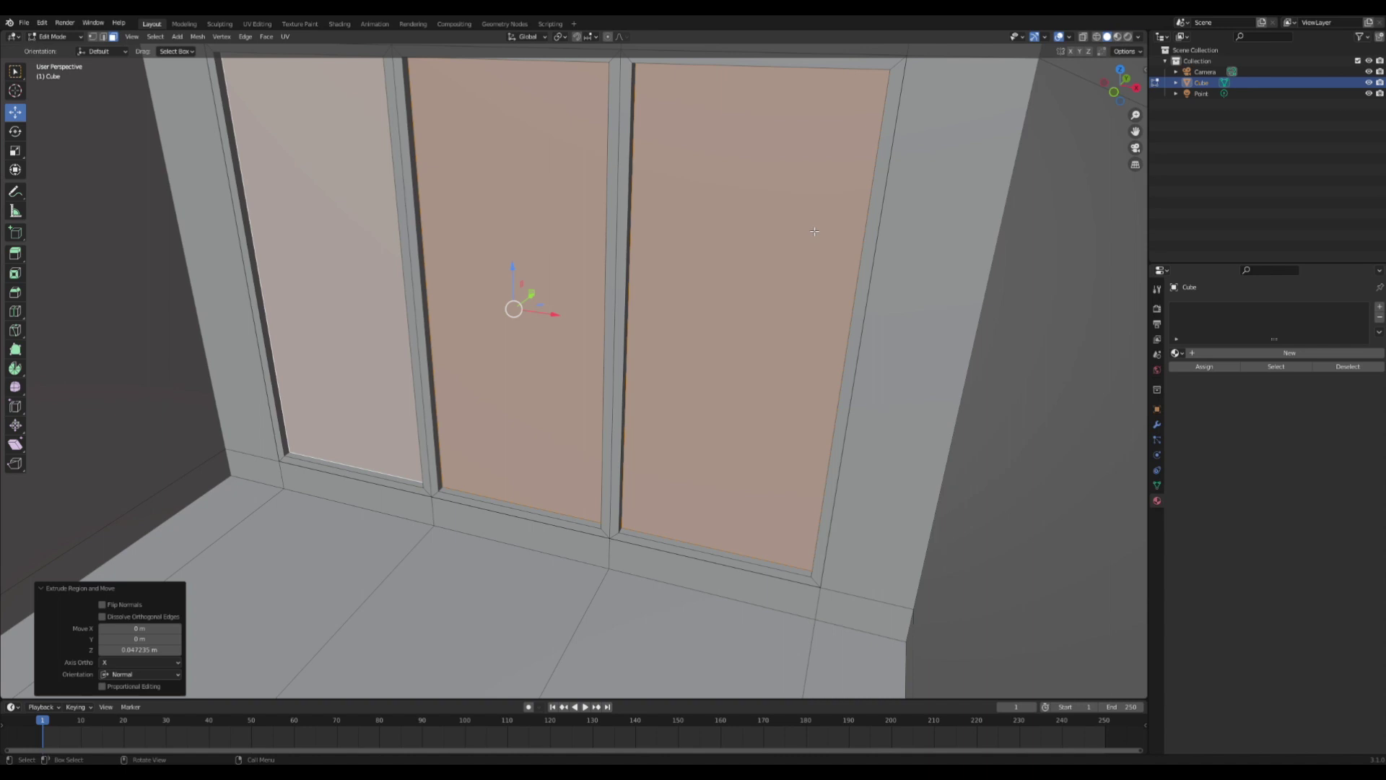
# Inset the three window panes individually by a thin border, extrude them further outward, and leave Edit Mode
pyautogui.press('i')
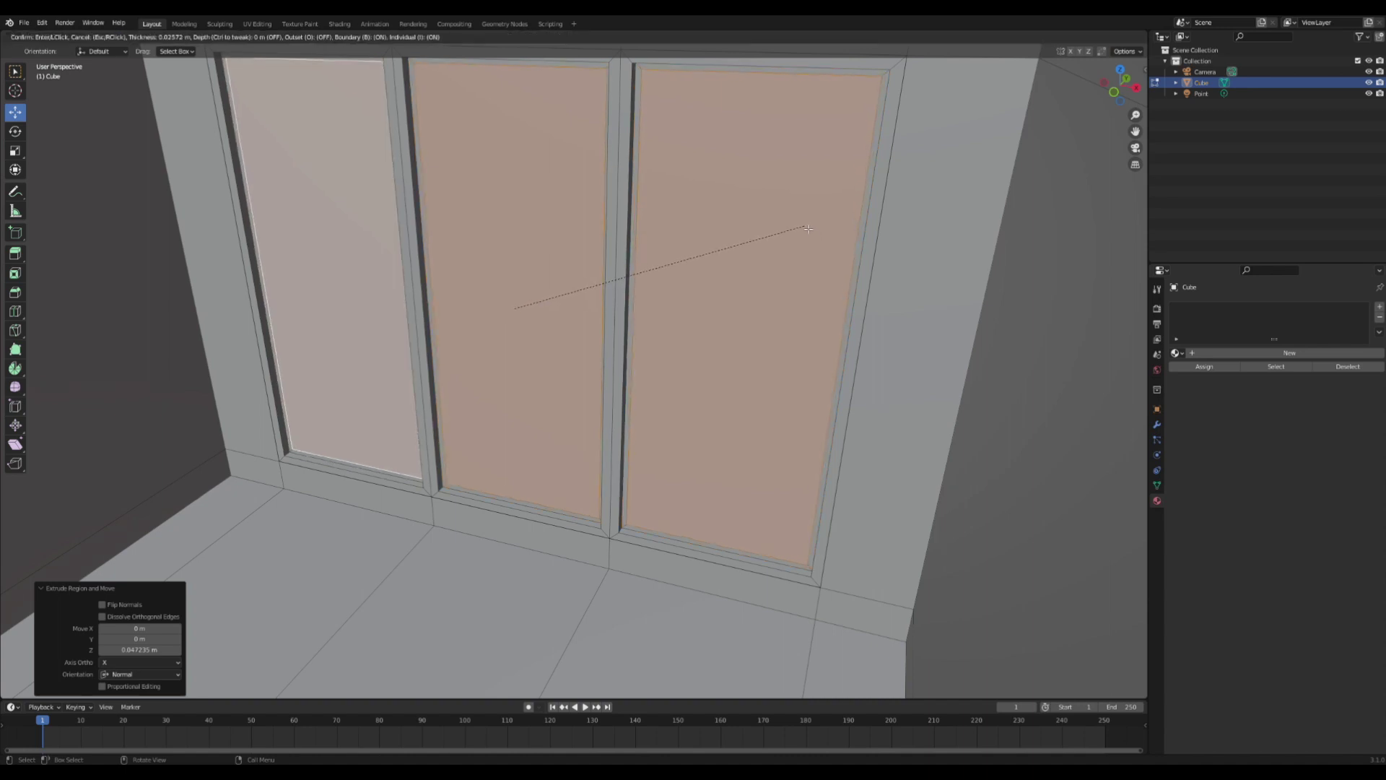
pyautogui.click(808, 229)
pyautogui.press('e')
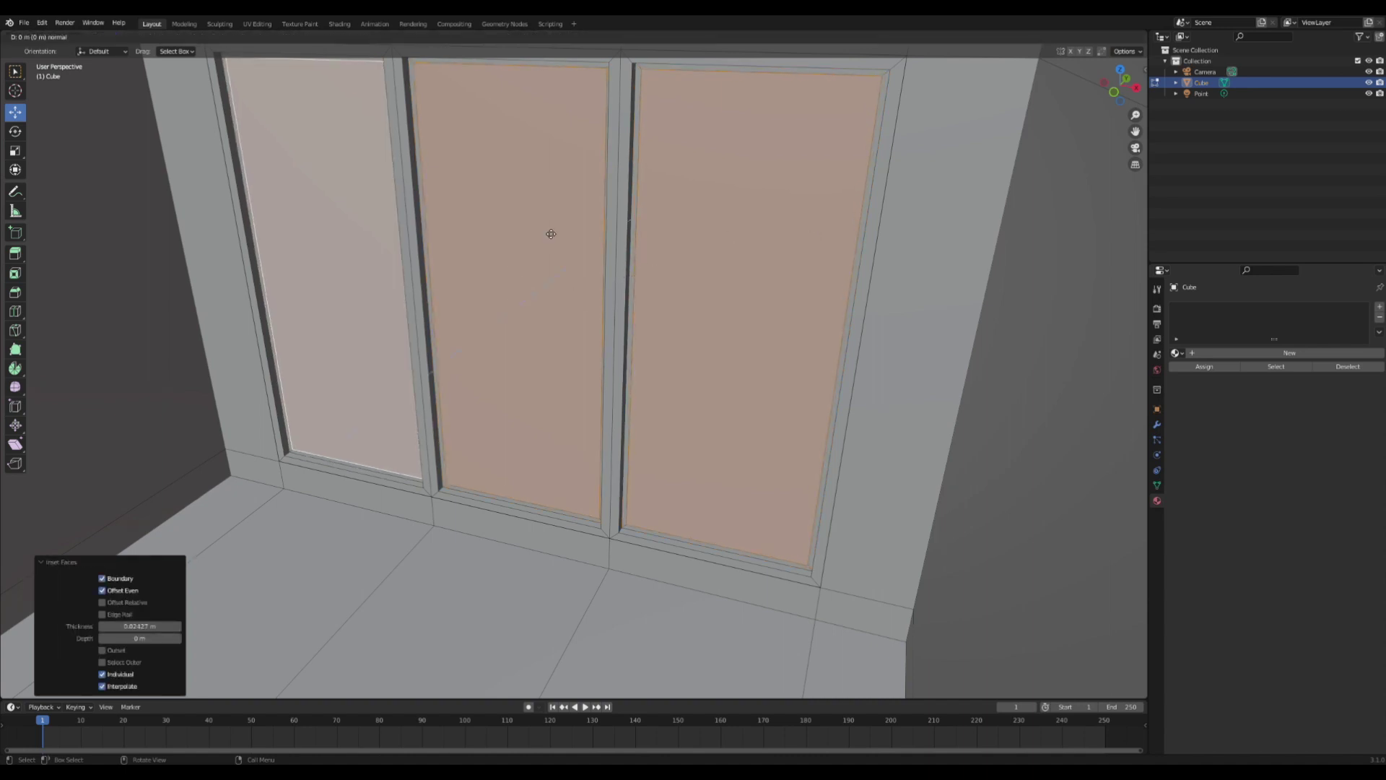
pyautogui.click(554, 223)
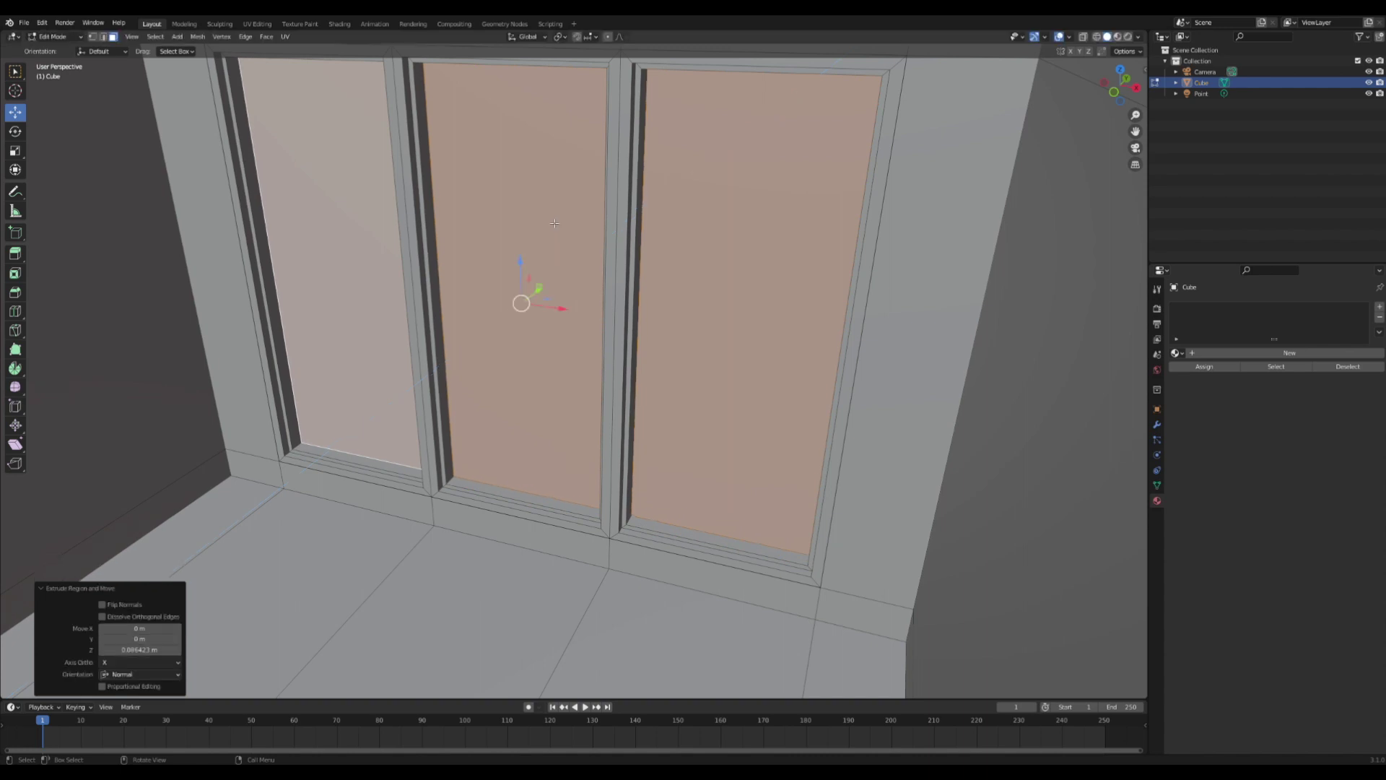
pyautogui.scroll(-8, 555, 223)
pyautogui.moveTo(554, 223); pyautogui.dragTo(578, 199, button='middle')
pyautogui.press('Tab')
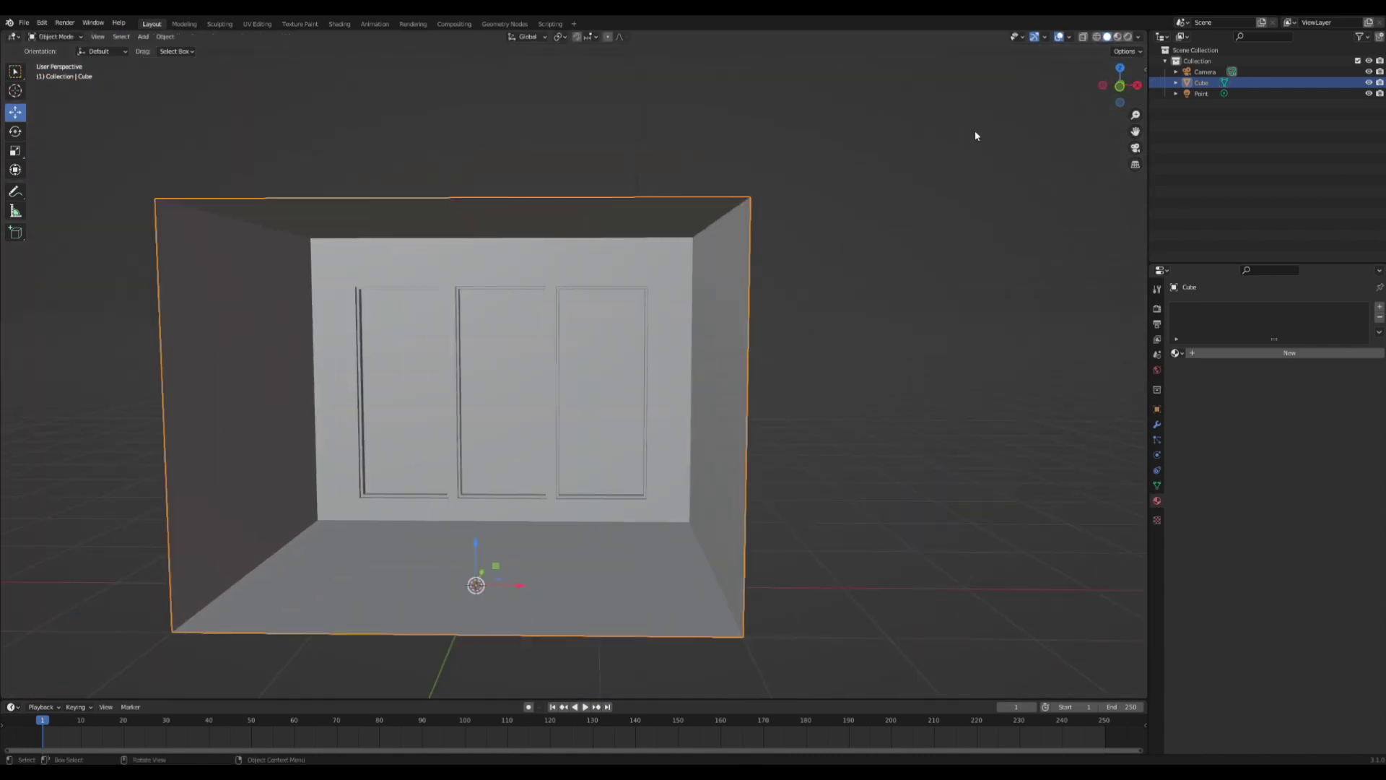
# Open the Shading workspace and display the room in Material Preview shading
pyautogui.moveTo(988, 131); pyautogui.dragTo(811, 184, button='middle')
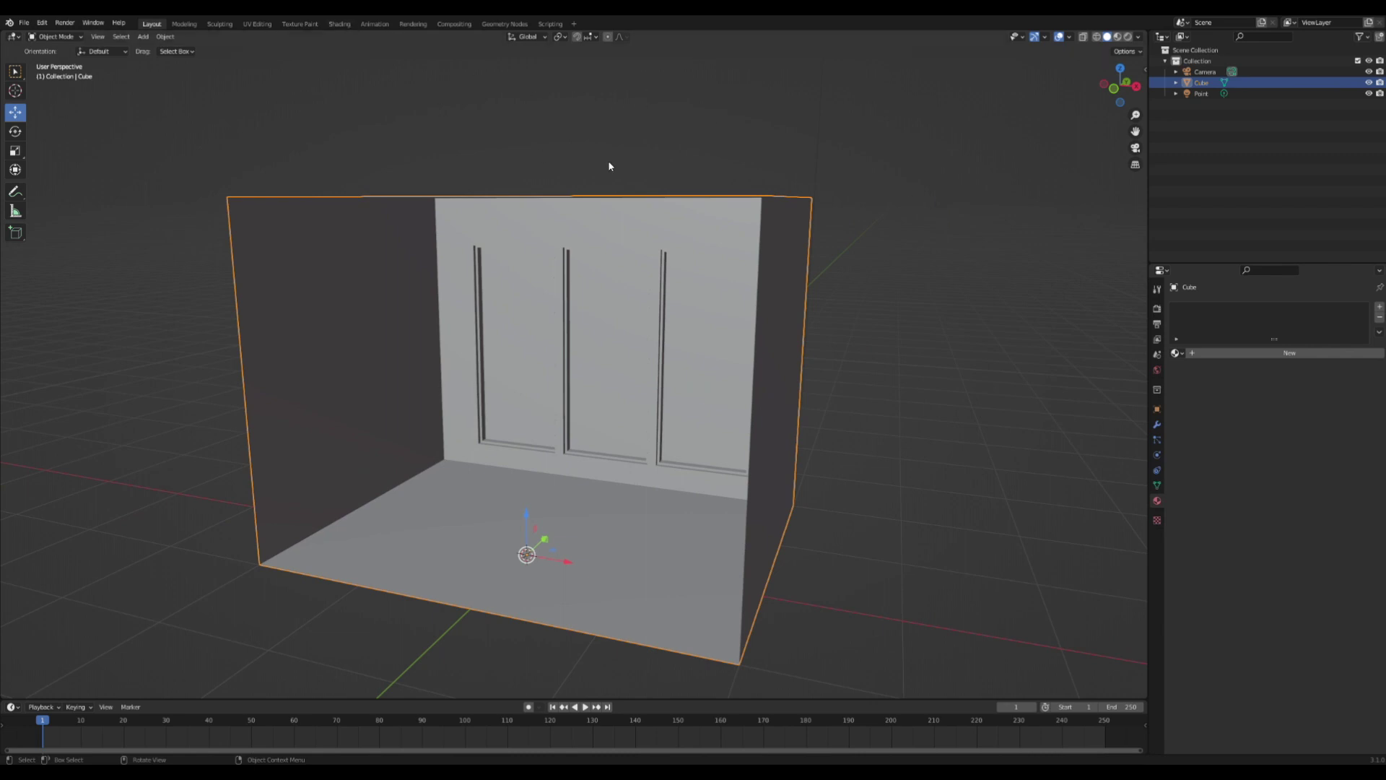
pyautogui.moveTo(580, 236); pyautogui.dragTo(652, 221, button='middle')
pyautogui.scroll(-5, 635, 285)
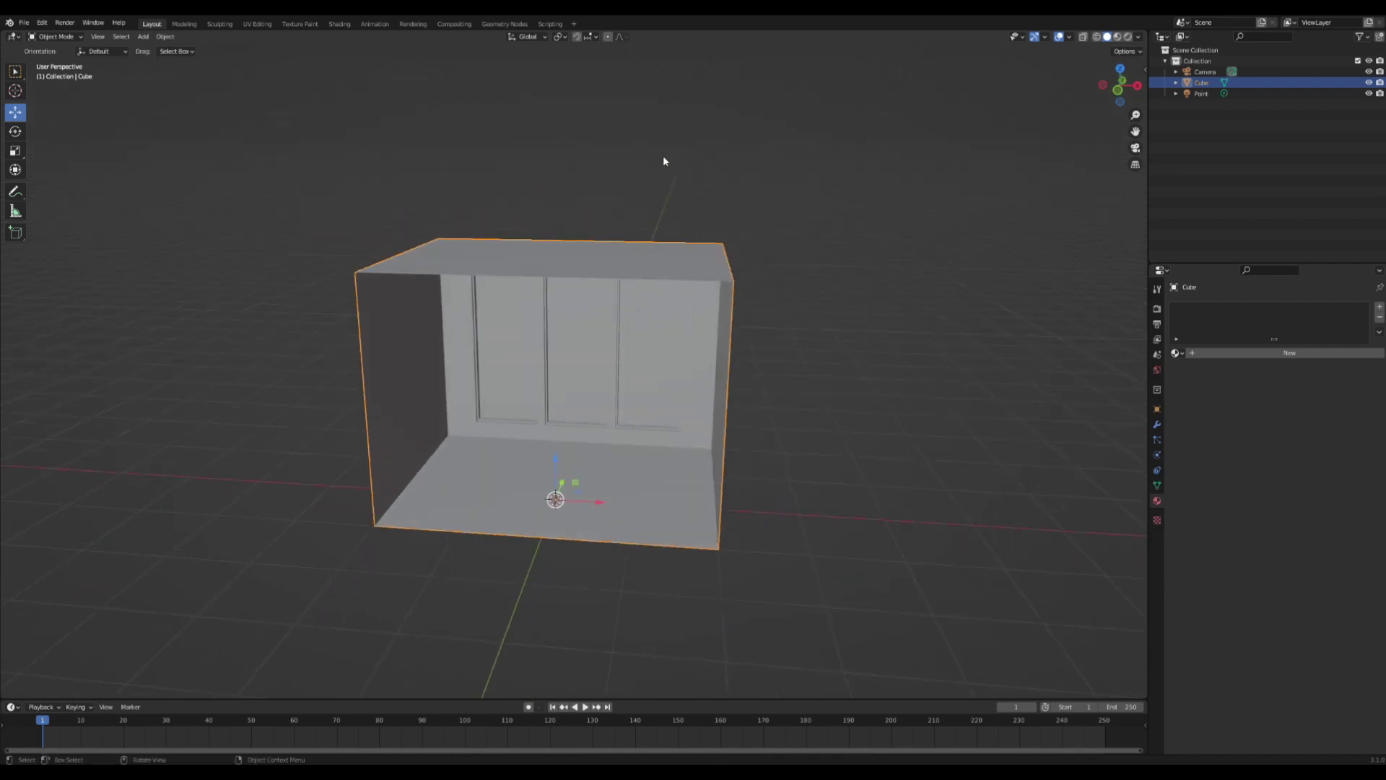
pyautogui.moveTo(655, 174); pyautogui.dragTo(535, 145, button='middle')
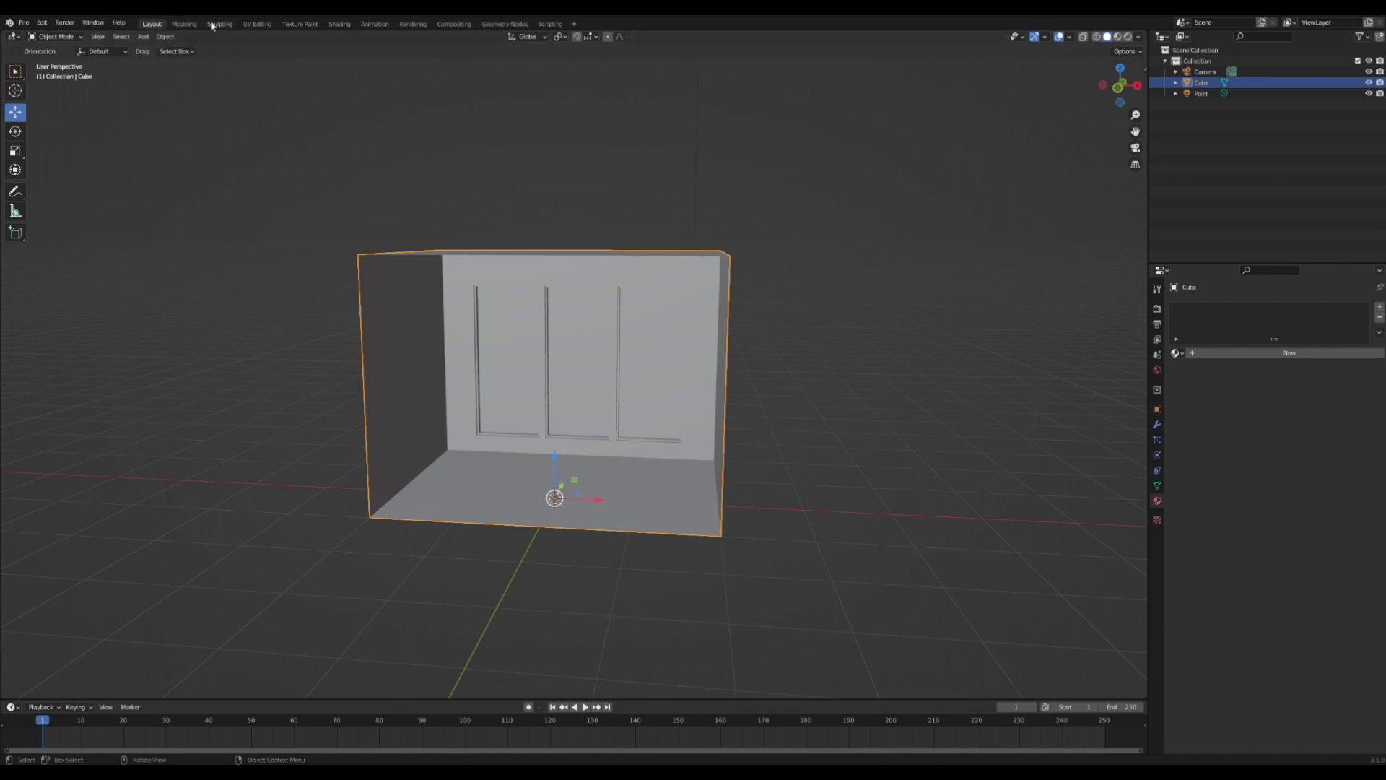
pyautogui.click(340, 24)
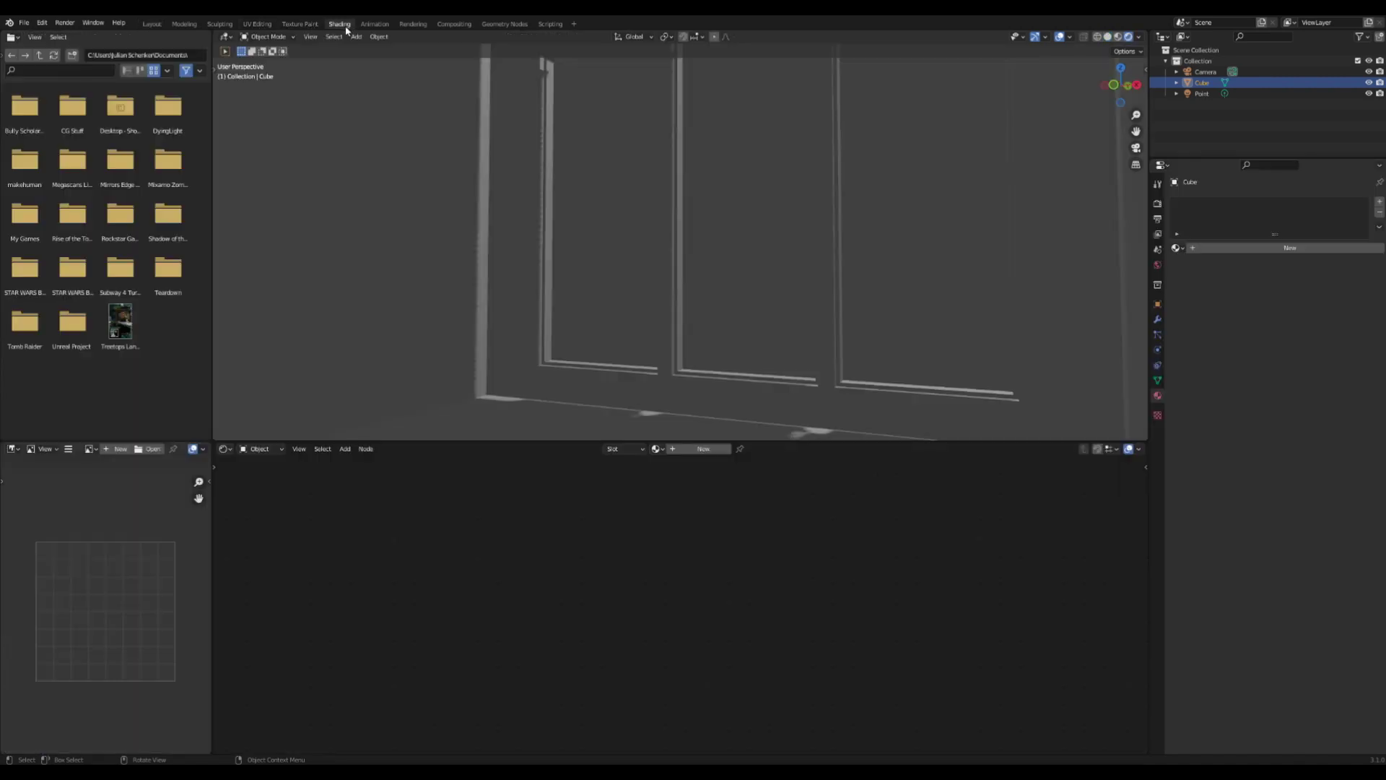
pyautogui.scroll(-5, 567, 207)
pyautogui.moveTo(649, 163); pyautogui.dragTo(737, 156, button='middle')
pyautogui.scroll(-2, 738, 155)
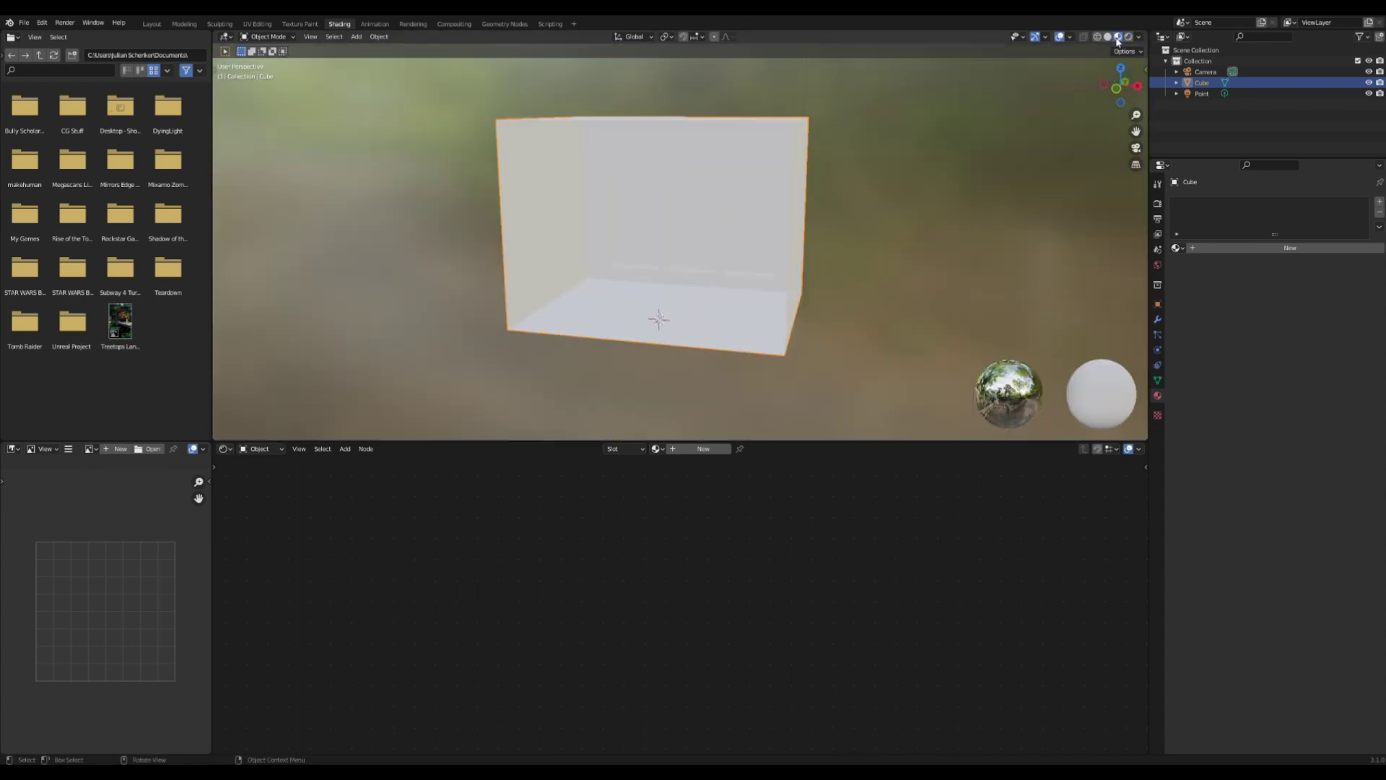
pyautogui.click(1118, 37)
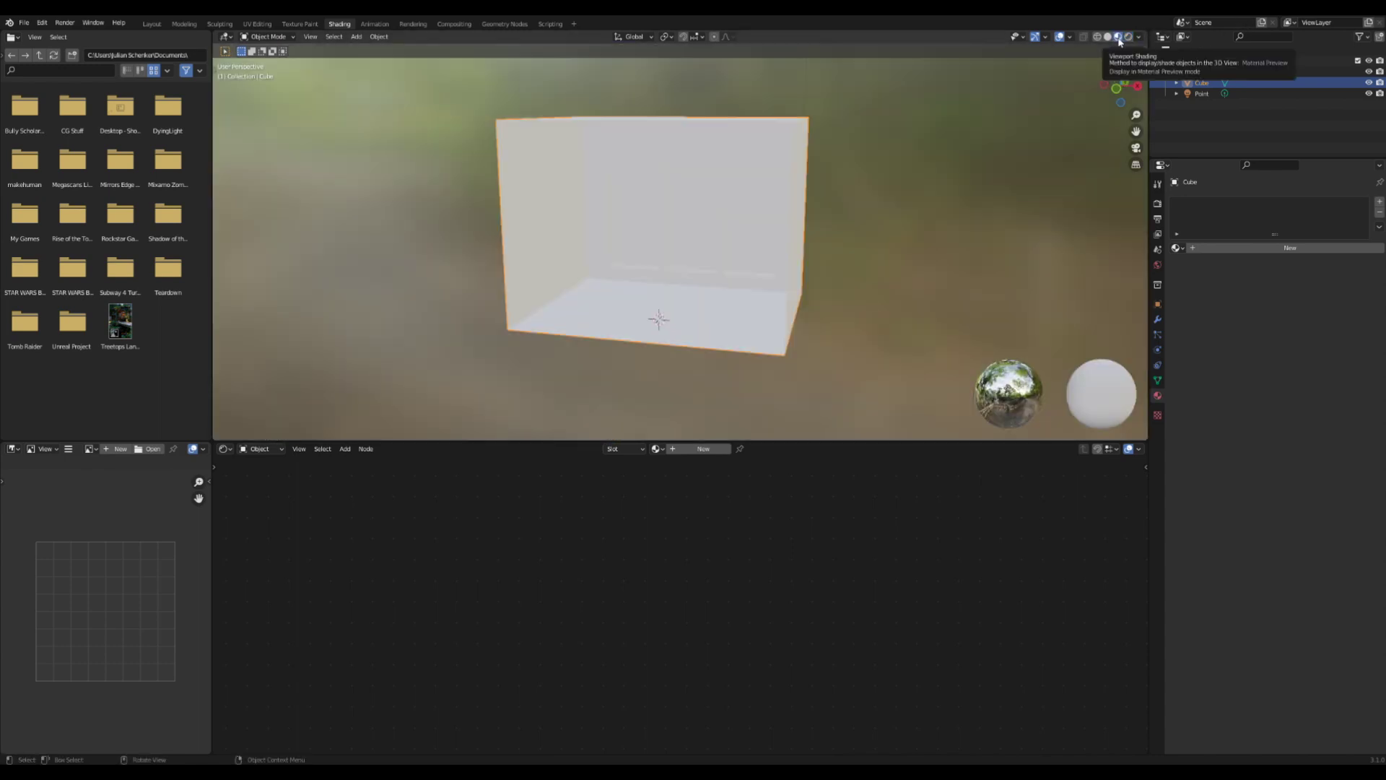
pyautogui.moveTo(1135, 130)
pyautogui.mouseDown()
pyautogui.moveTo(885, 136)
pyautogui.moveTo(878, 161)
pyautogui.moveTo(1063, 137)
pyautogui.moveTo(1119, 83)
pyautogui.mouseUp()
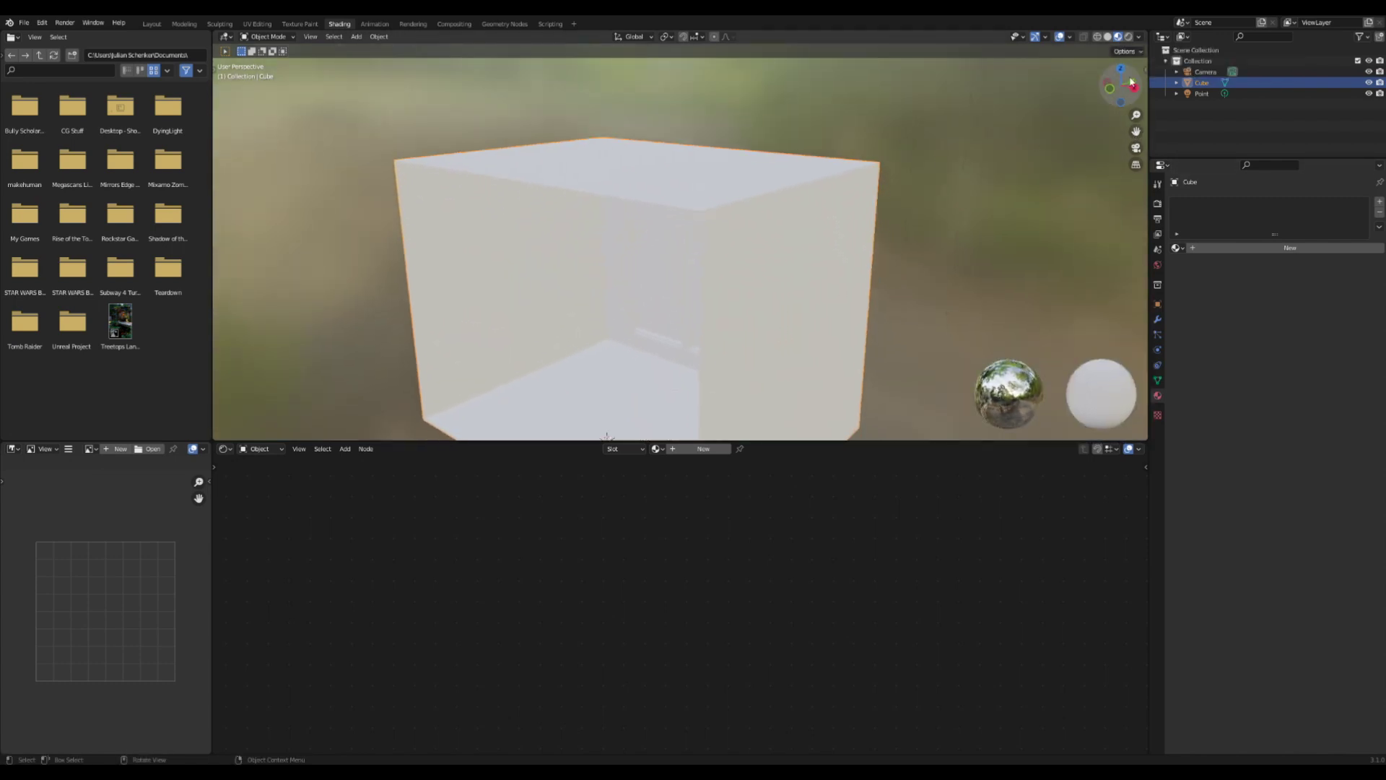
# Switch the viewport to Rendered shading and set the scene's render engine to Cycles
pyautogui.click(1129, 37)
pyautogui.moveTo(950, 177)
pyautogui.mouseDown(button='middle')
pyautogui.moveTo(825, 204)
pyautogui.moveTo(866, 221)
pyautogui.moveTo(950, 189)
pyautogui.moveTo(881, 214)
pyautogui.mouseUp(button='middle')
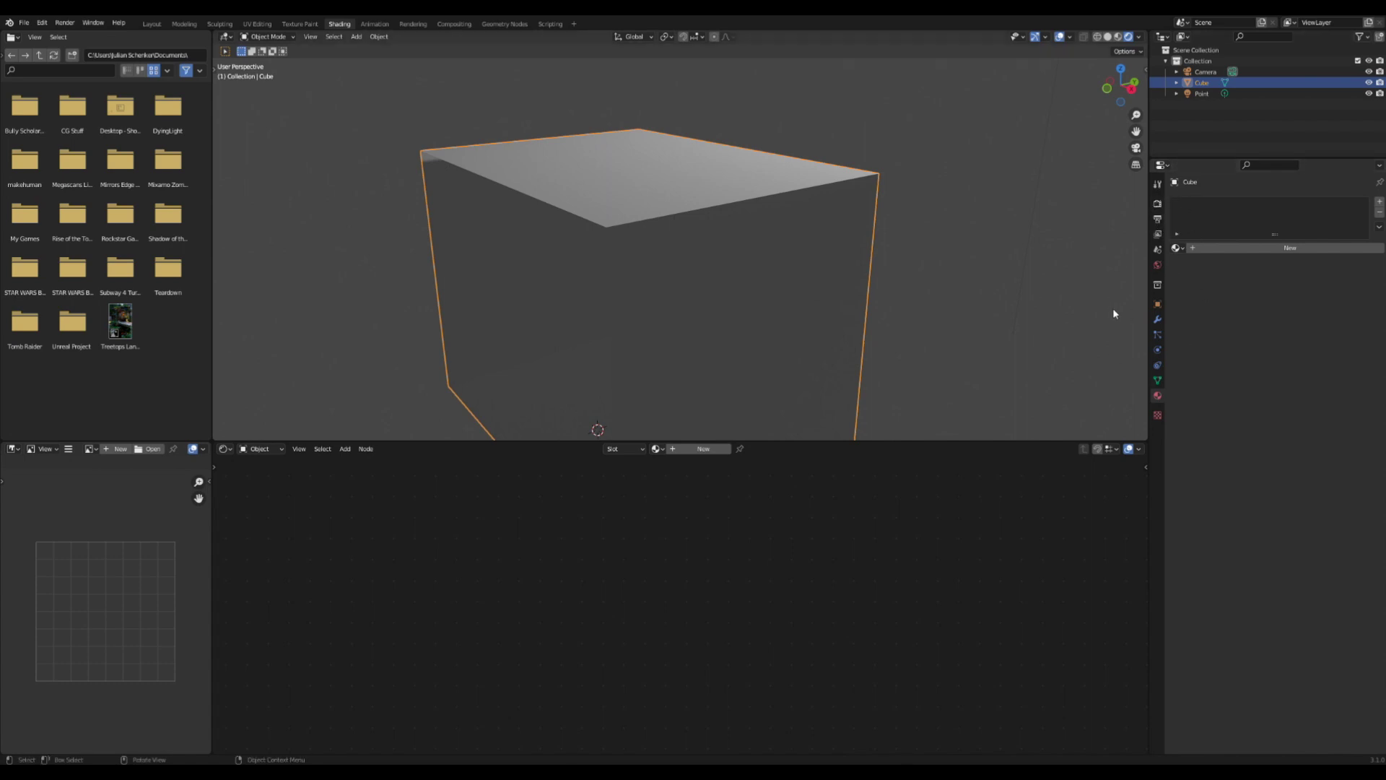
pyautogui.click(1157, 206)
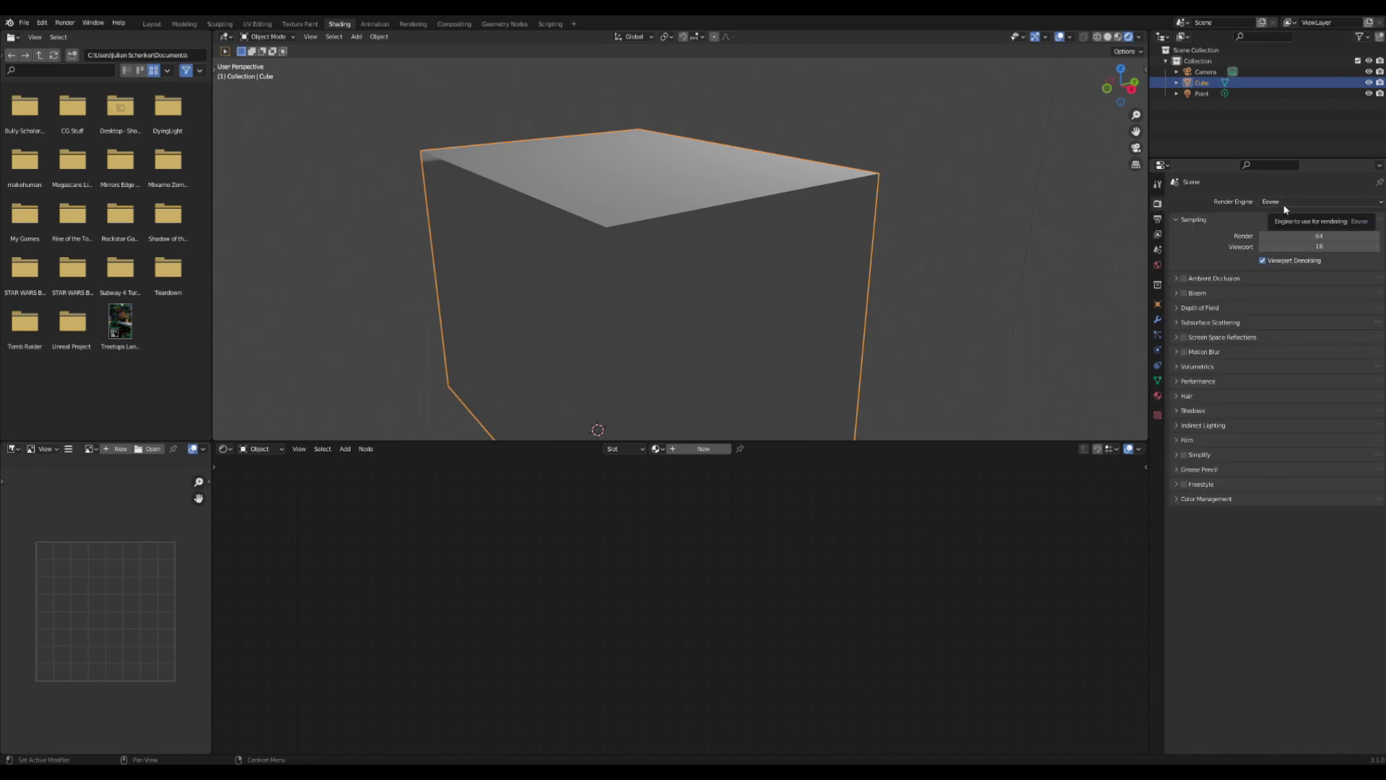
pyautogui.click(1283, 205)
pyautogui.click(1282, 240)
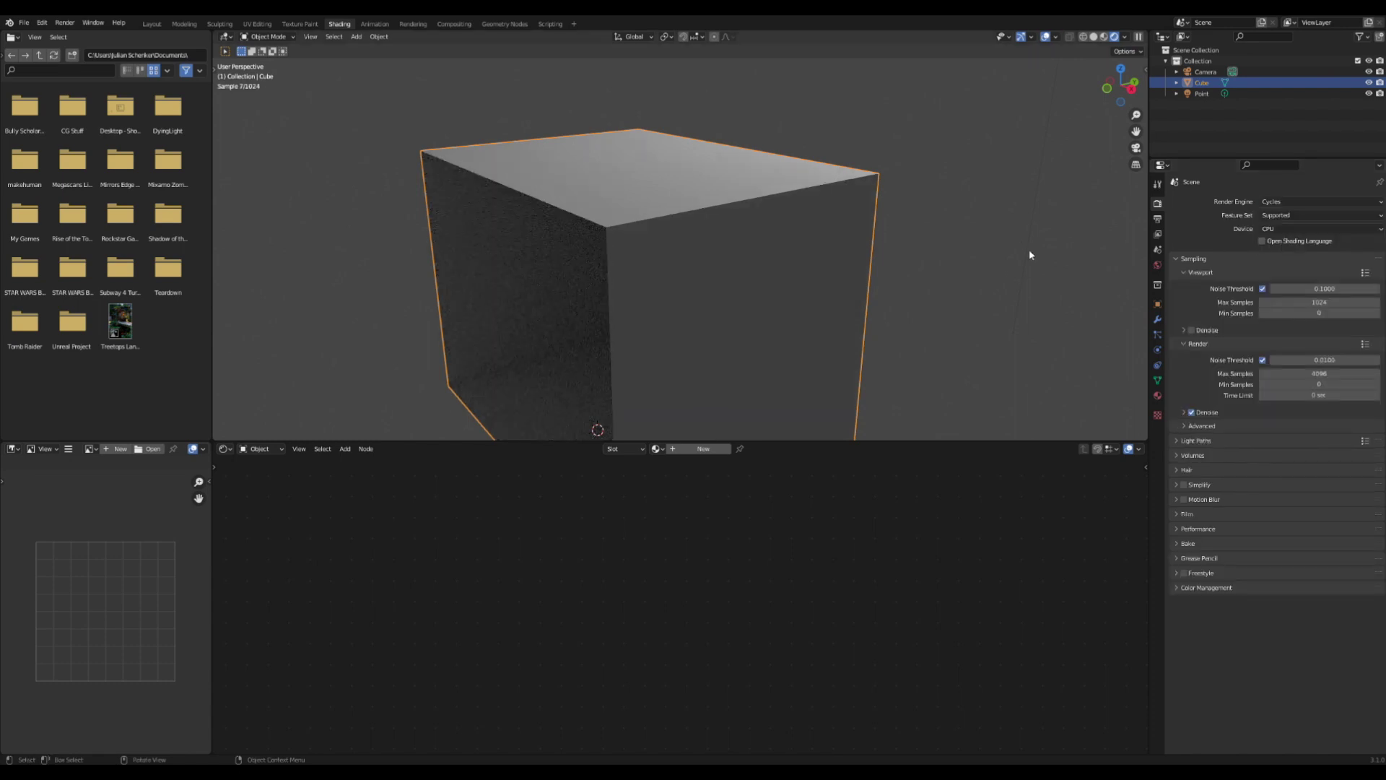
# Set the Cycles render device to GPU Compute
pyautogui.moveTo(1145, 157); pyautogui.dragTo(801, 216, button='middle')
pyautogui.scroll(3, 850, 195)
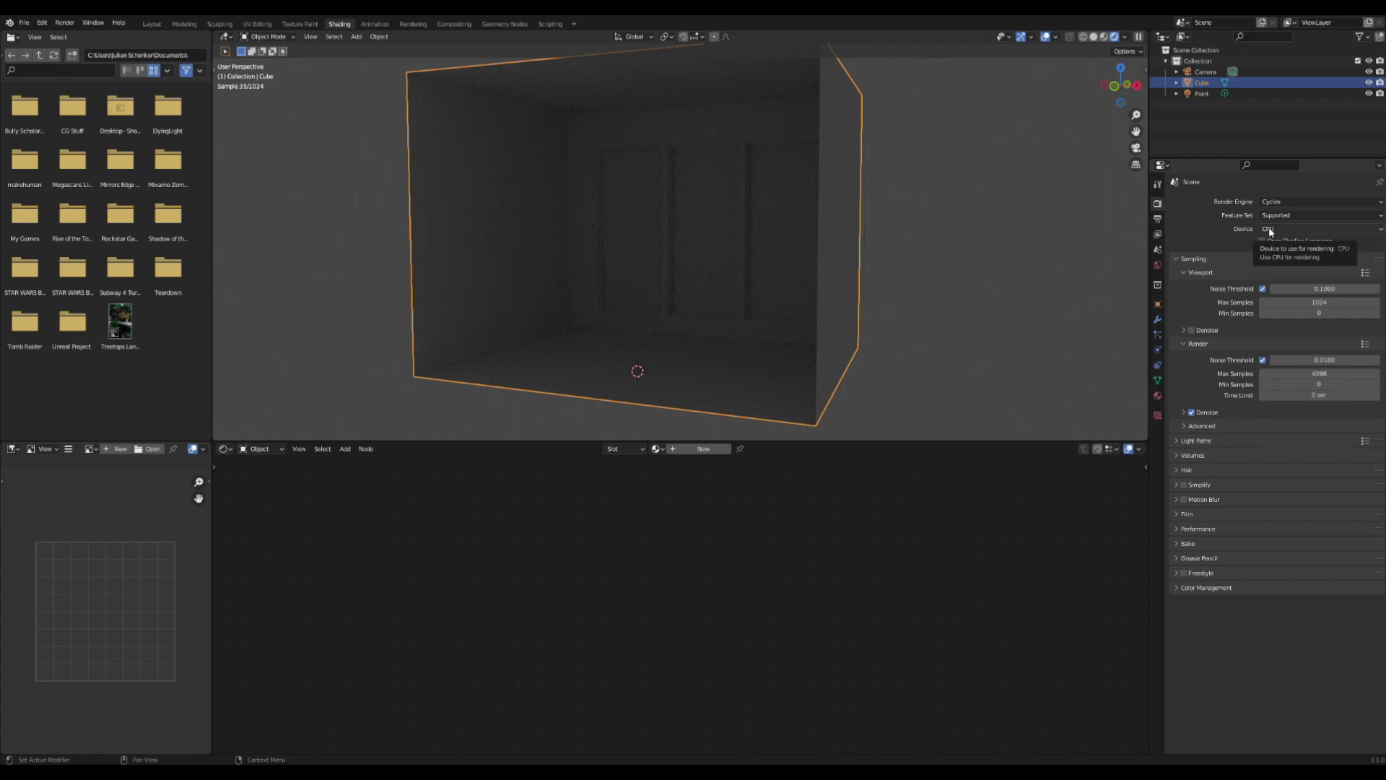
pyautogui.scroll(1, 888, 233)
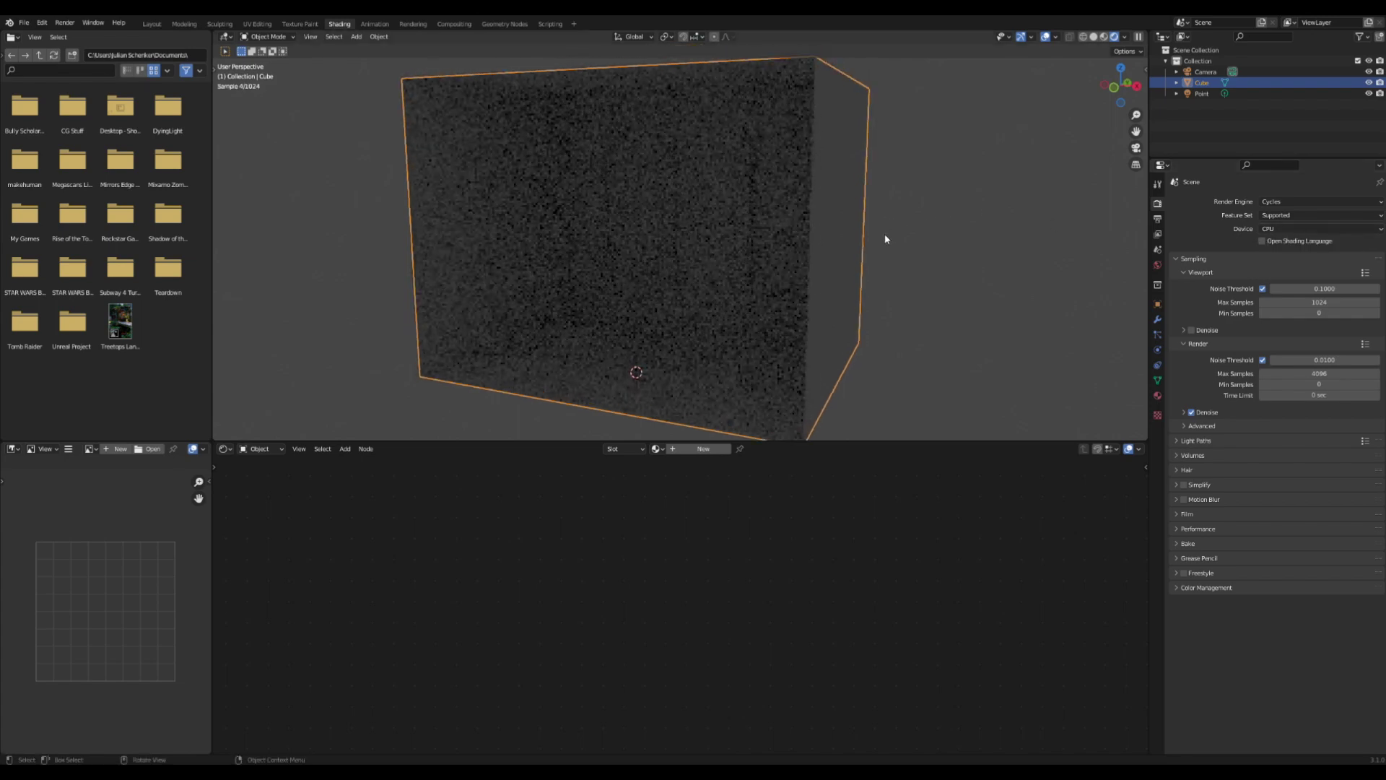
pyautogui.click(1274, 229)
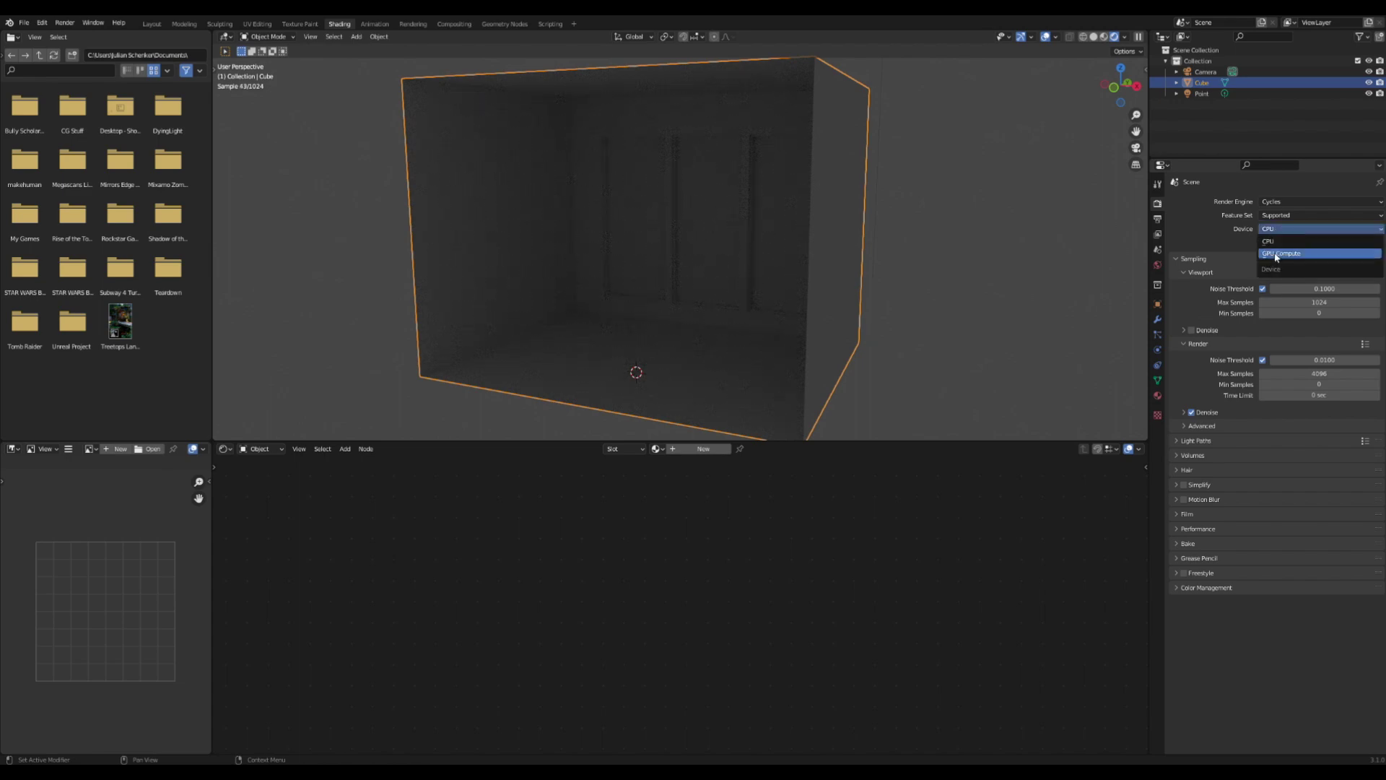
pyautogui.click(1273, 255)
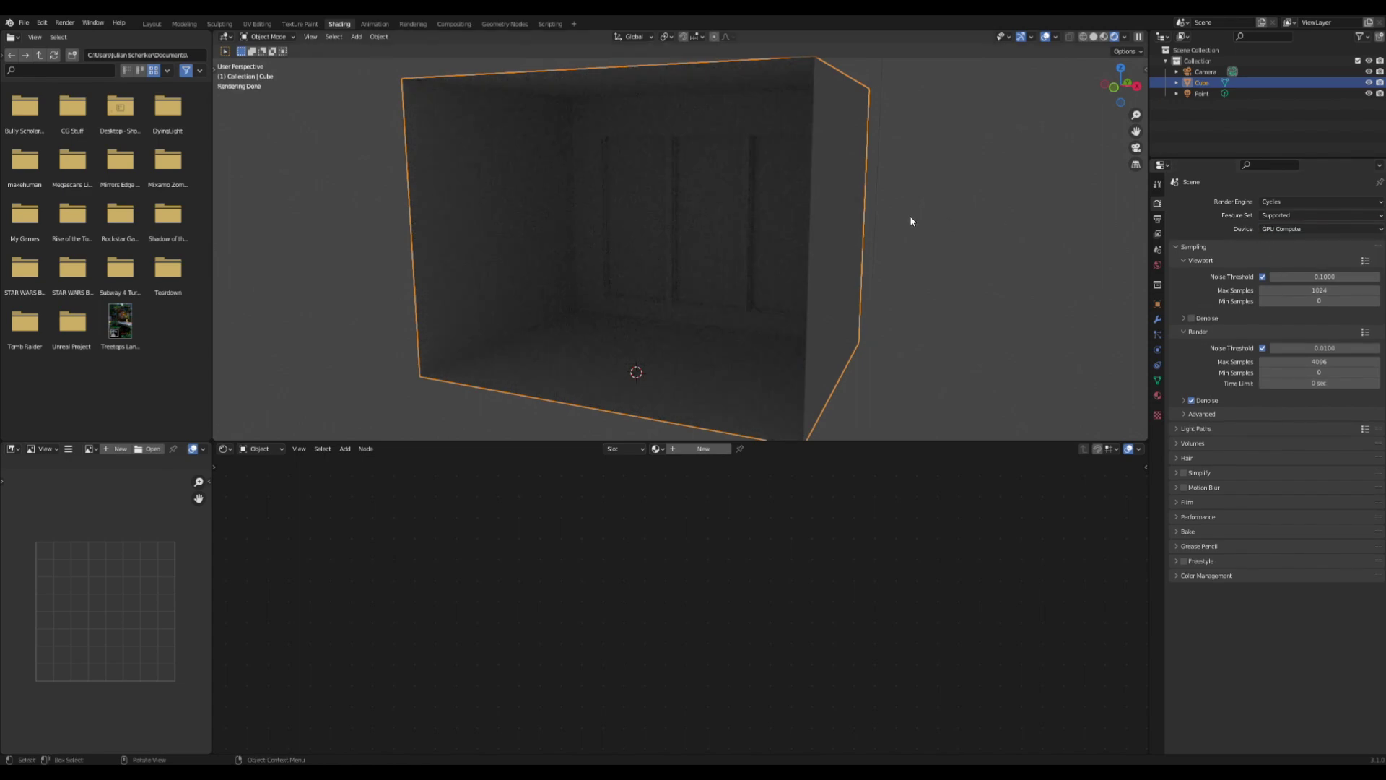
# Select the point light above the room, try the Spot and Area types, and make it a Sun light
pyautogui.moveTo(909, 215); pyautogui.dragTo(849, 192, button='middle')
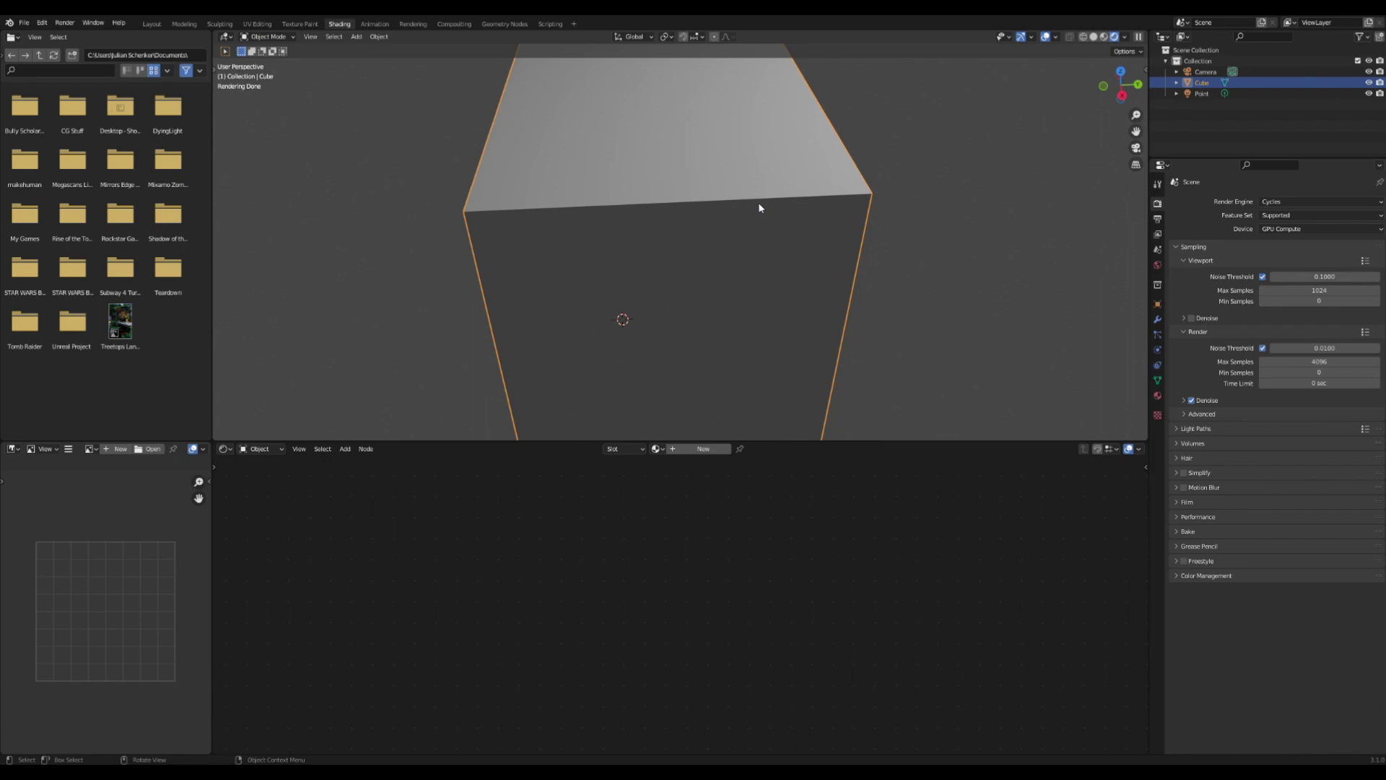
pyautogui.moveTo(735, 206); pyautogui.dragTo(784, 175, button='middle')
pyautogui.scroll(-5, 785, 223)
pyautogui.moveTo(717, 229); pyautogui.dragTo(705, 256, button='middle')
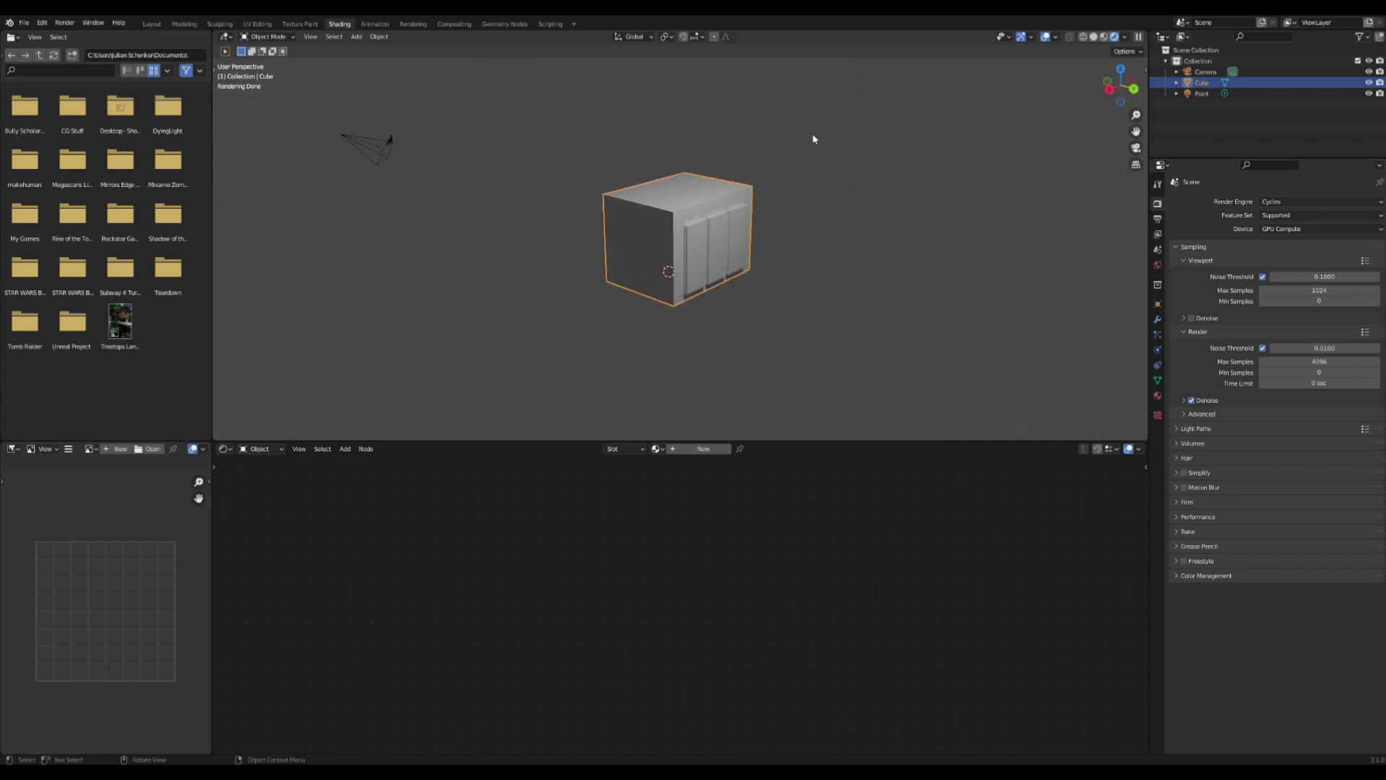
pyautogui.click(964, 130)
pyautogui.moveTo(758, 145); pyautogui.dragTo(761, 231, button='middle')
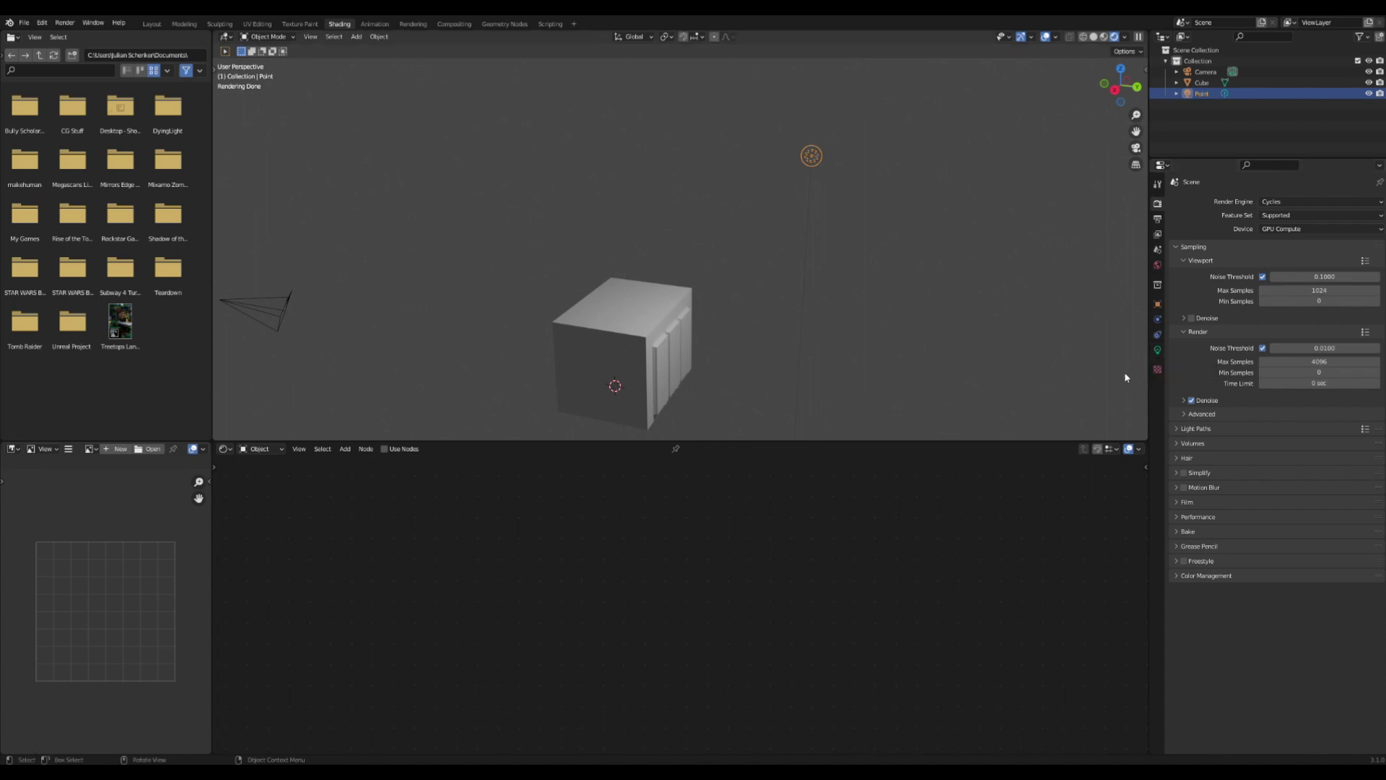
pyautogui.click(1158, 350)
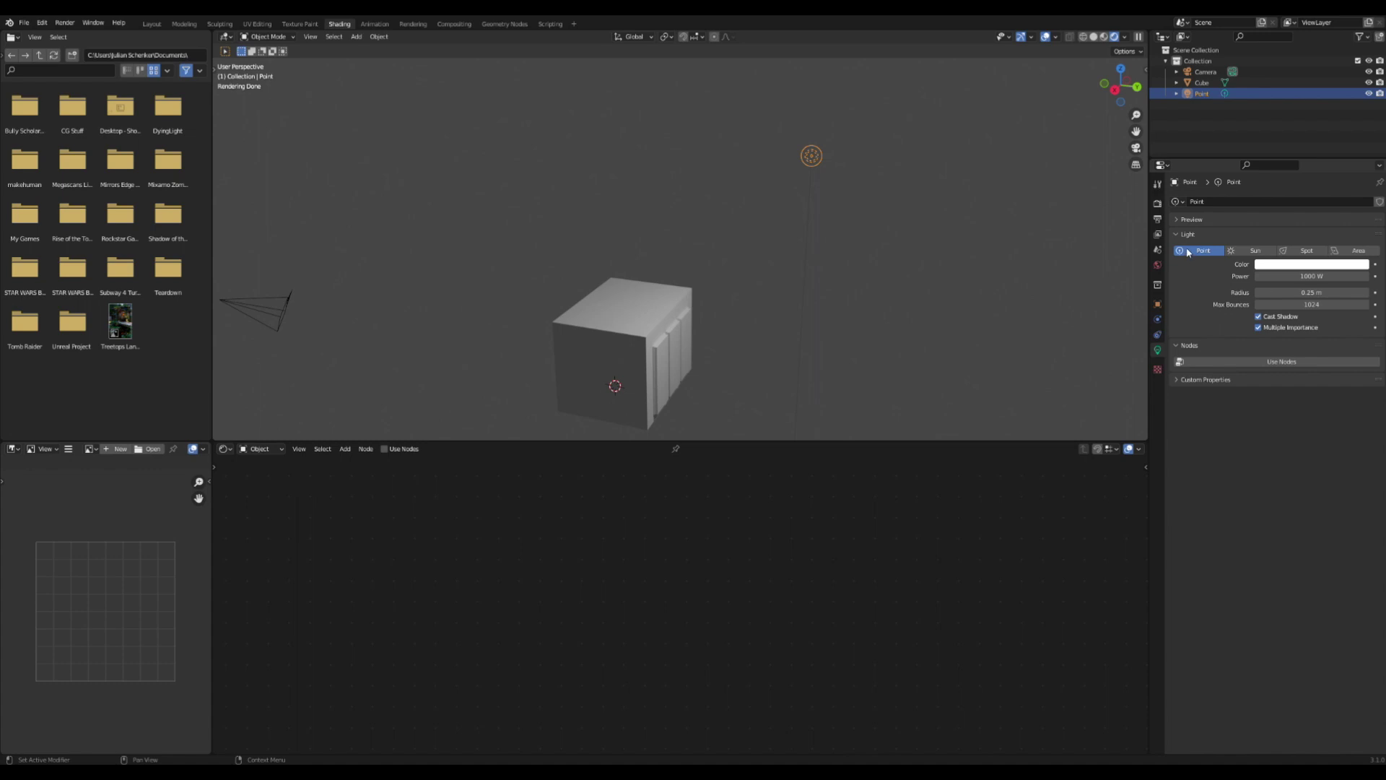
pyautogui.click(1256, 251)
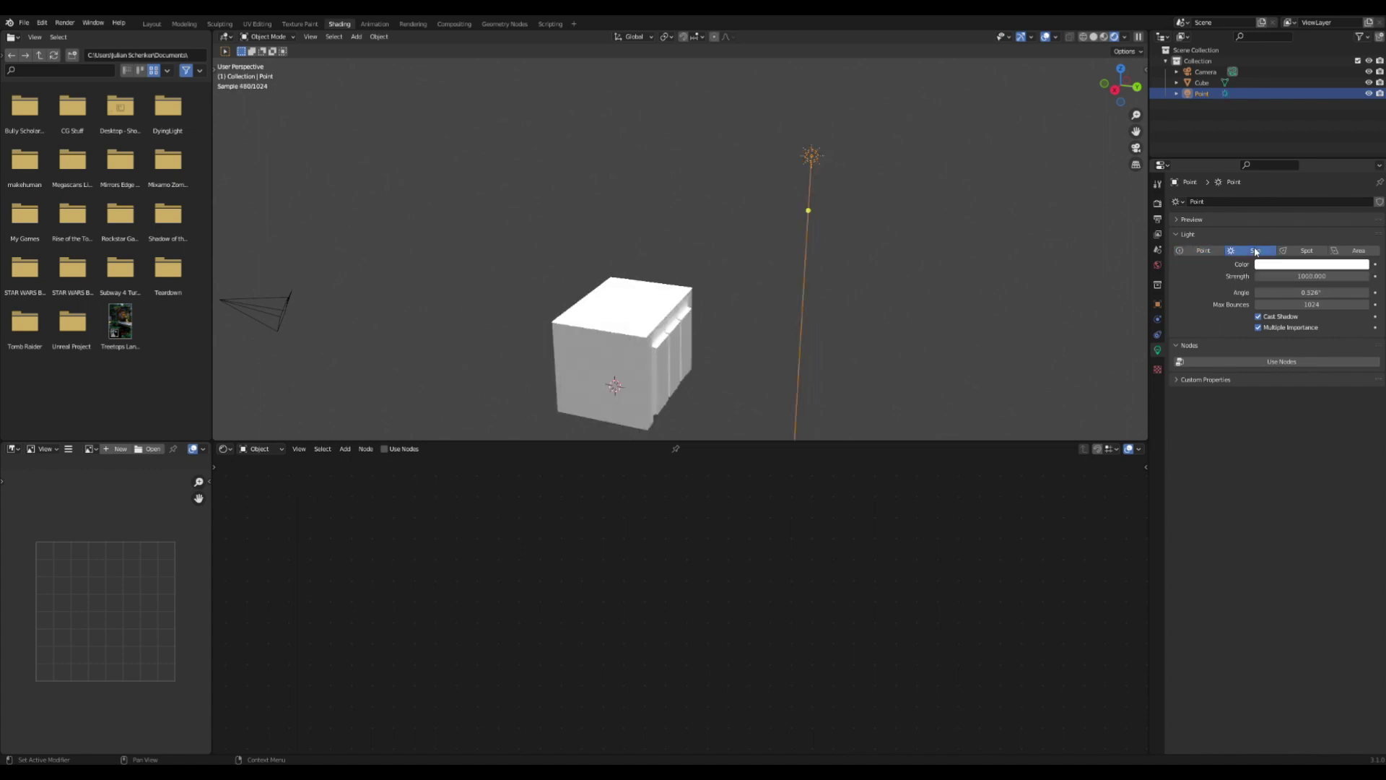
pyautogui.click(1307, 250)
pyautogui.click(1355, 251)
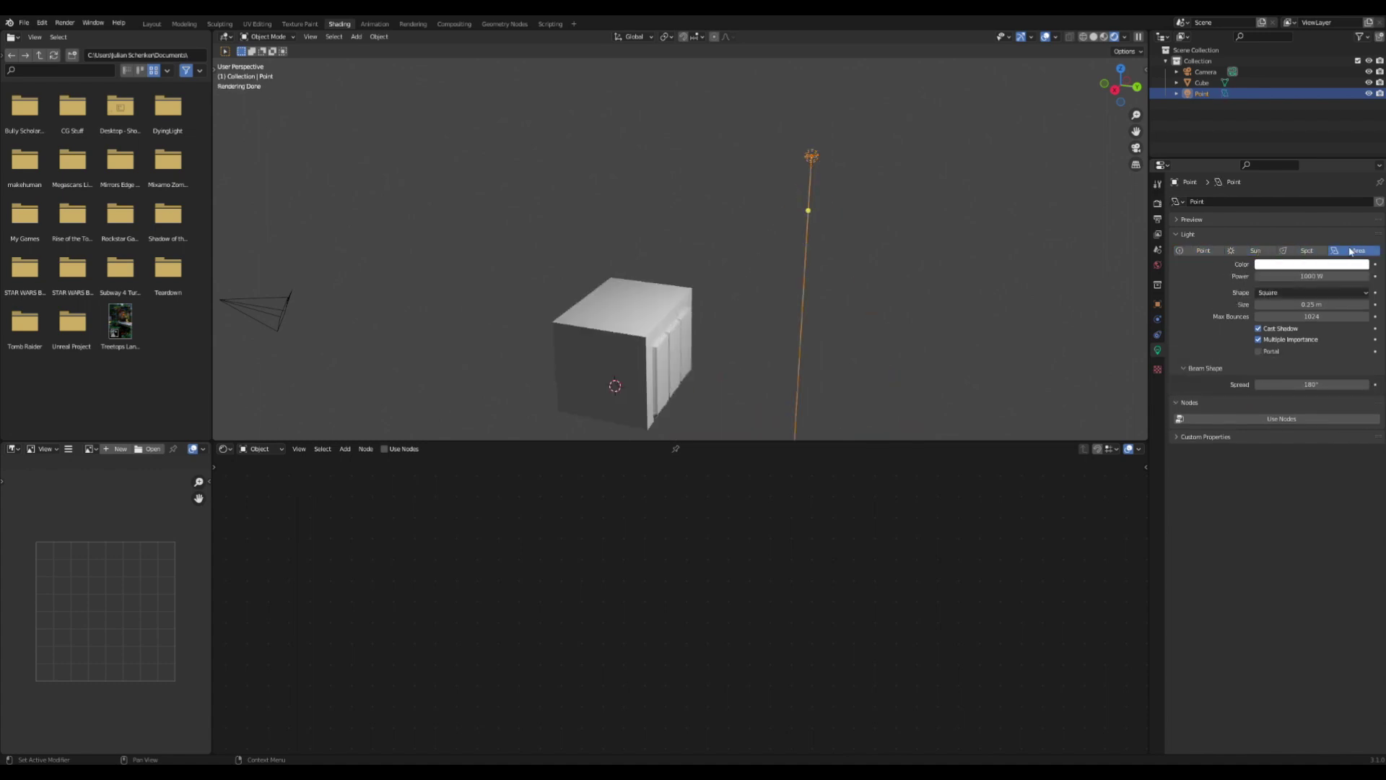
pyautogui.click(1269, 250)
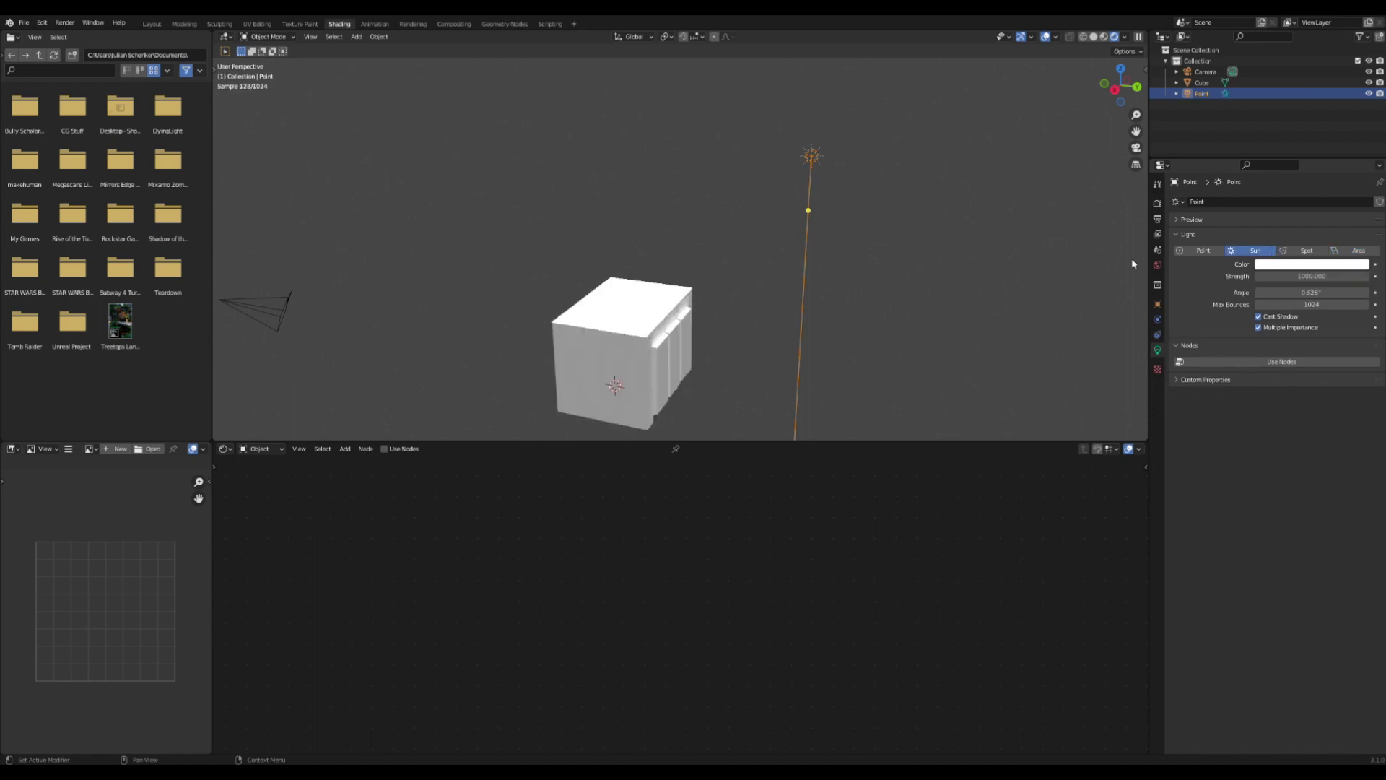
# Aim the sun's direction at the window side of the room
pyautogui.moveTo(810, 284); pyautogui.dragTo(505, 249, button='middle')
pyautogui.scroll(2, 476, 244)
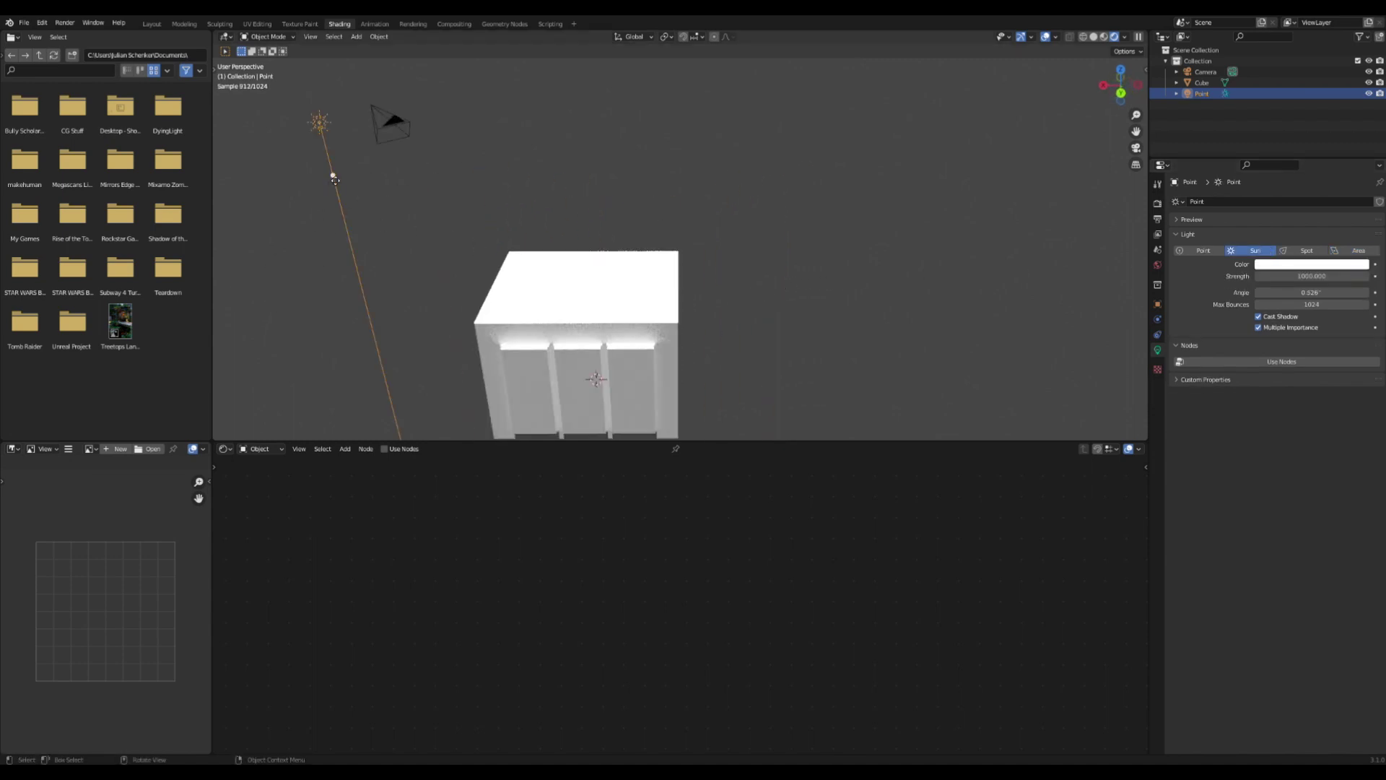
pyautogui.moveTo(334, 179); pyautogui.dragTo(510, 257, button='middle')
pyautogui.moveTo(506, 258); pyautogui.dragTo(716, 359)
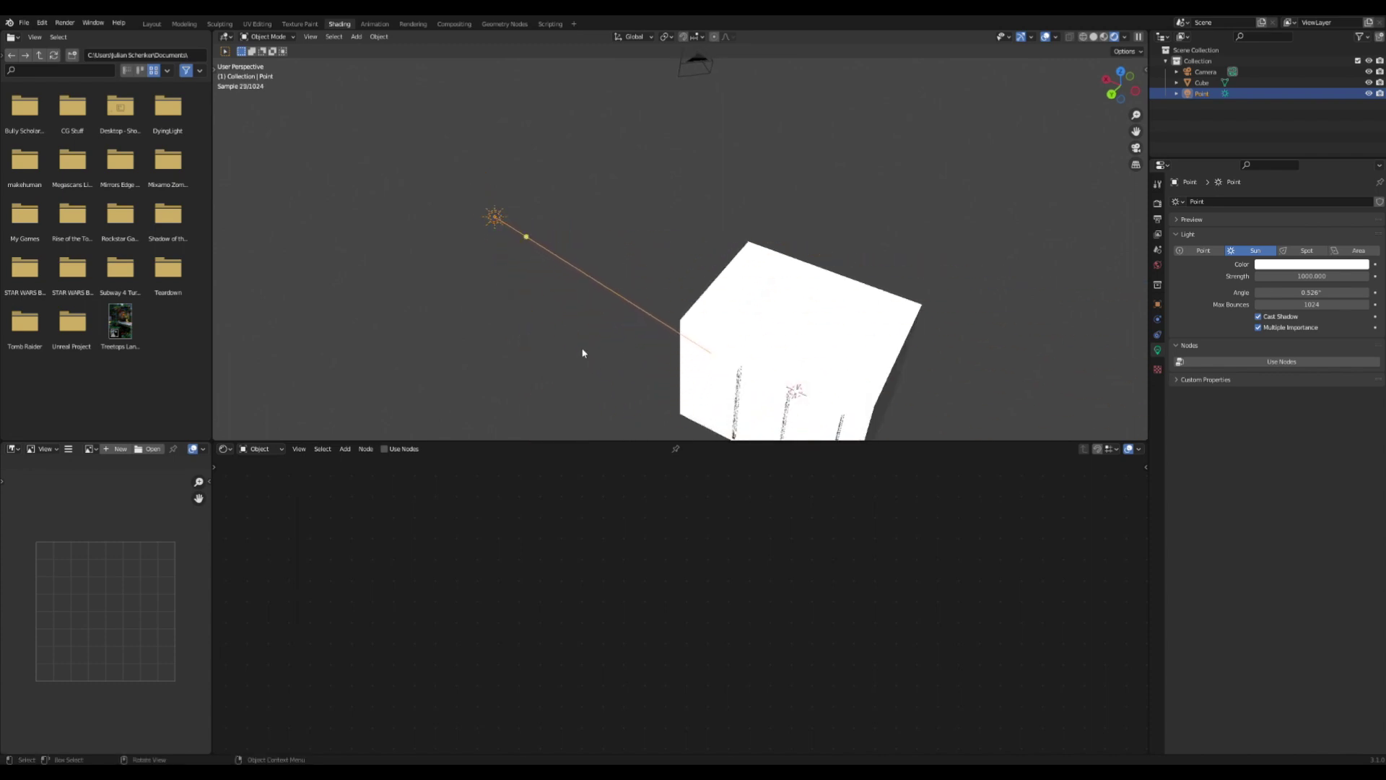
pyautogui.moveTo(715, 359); pyautogui.dragTo(796, 245, button='middle')
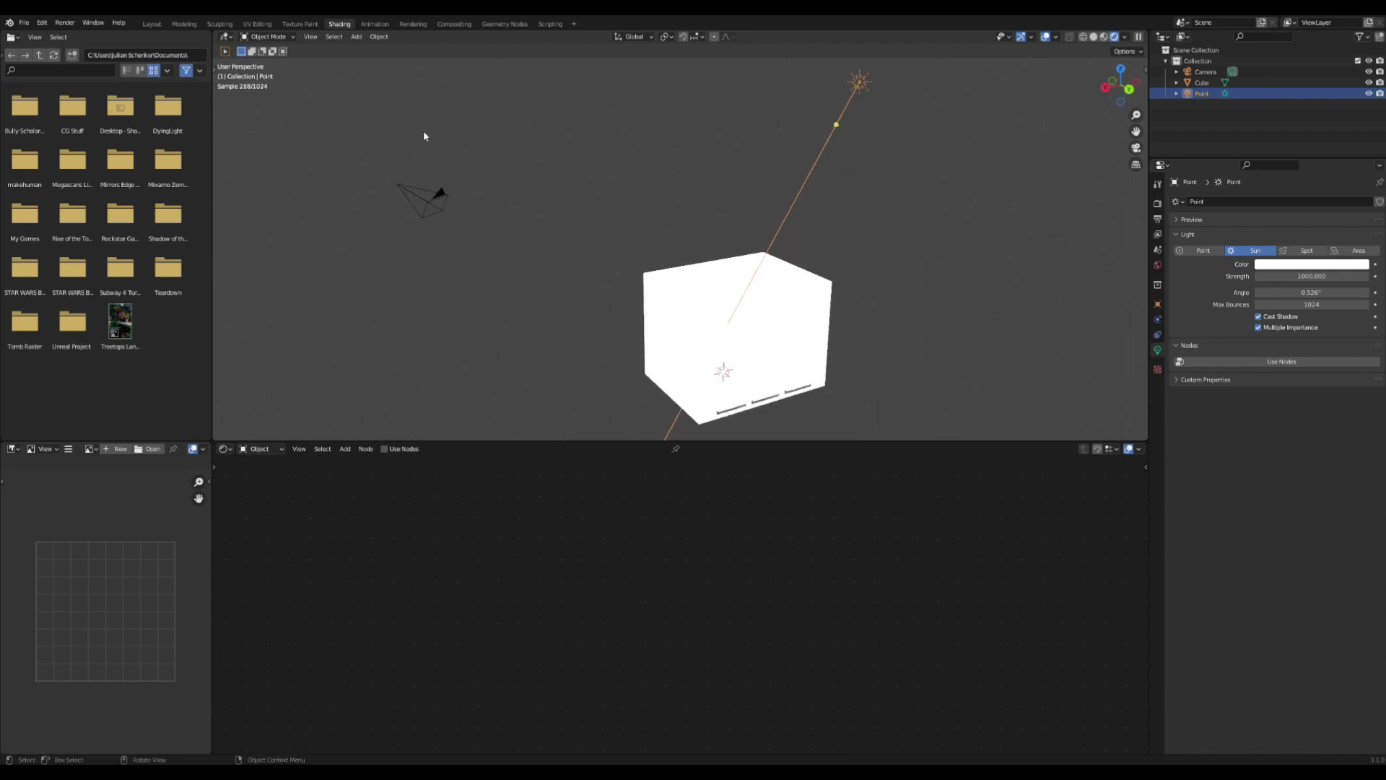
pyautogui.moveTo(876, 186); pyautogui.dragTo(746, 186, button='middle')
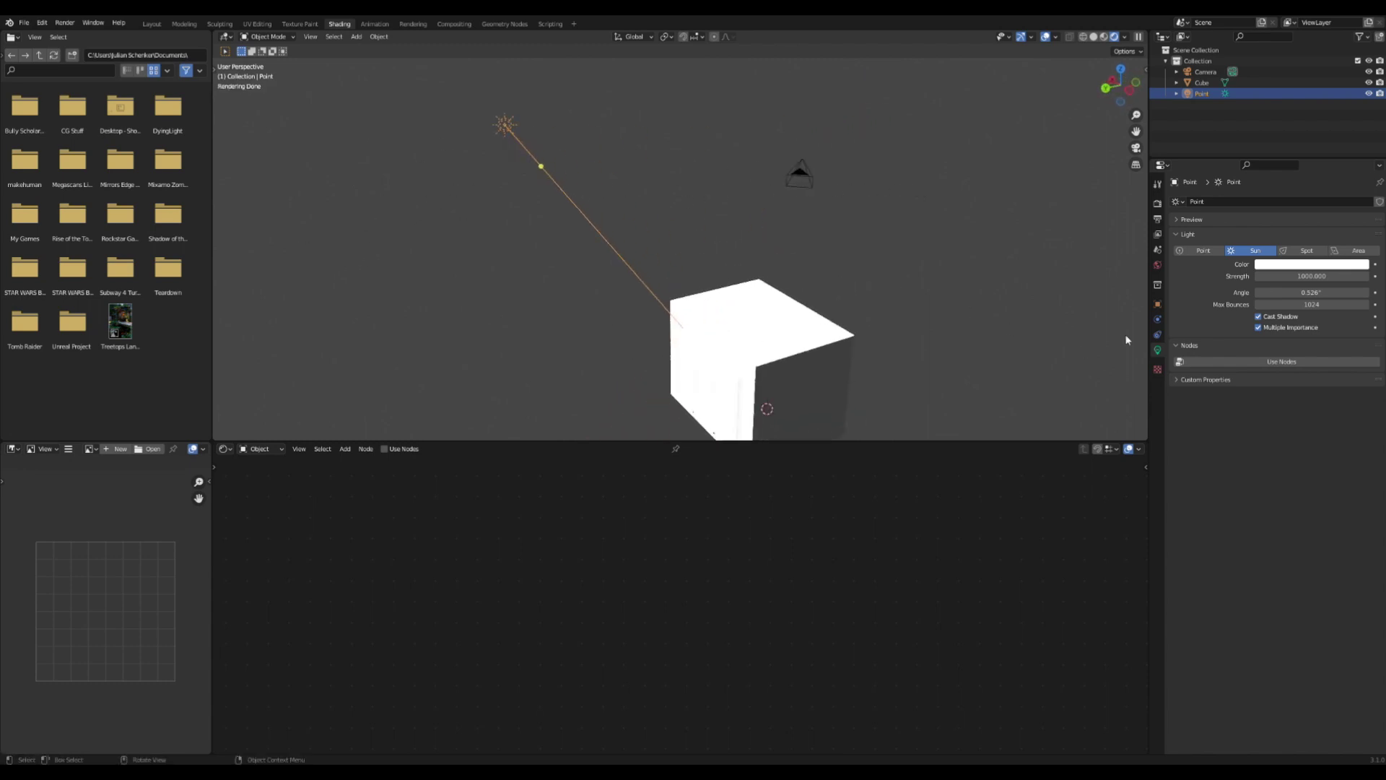
# Set the sun light's strength to 40
pyautogui.doubleClick(1280, 277)
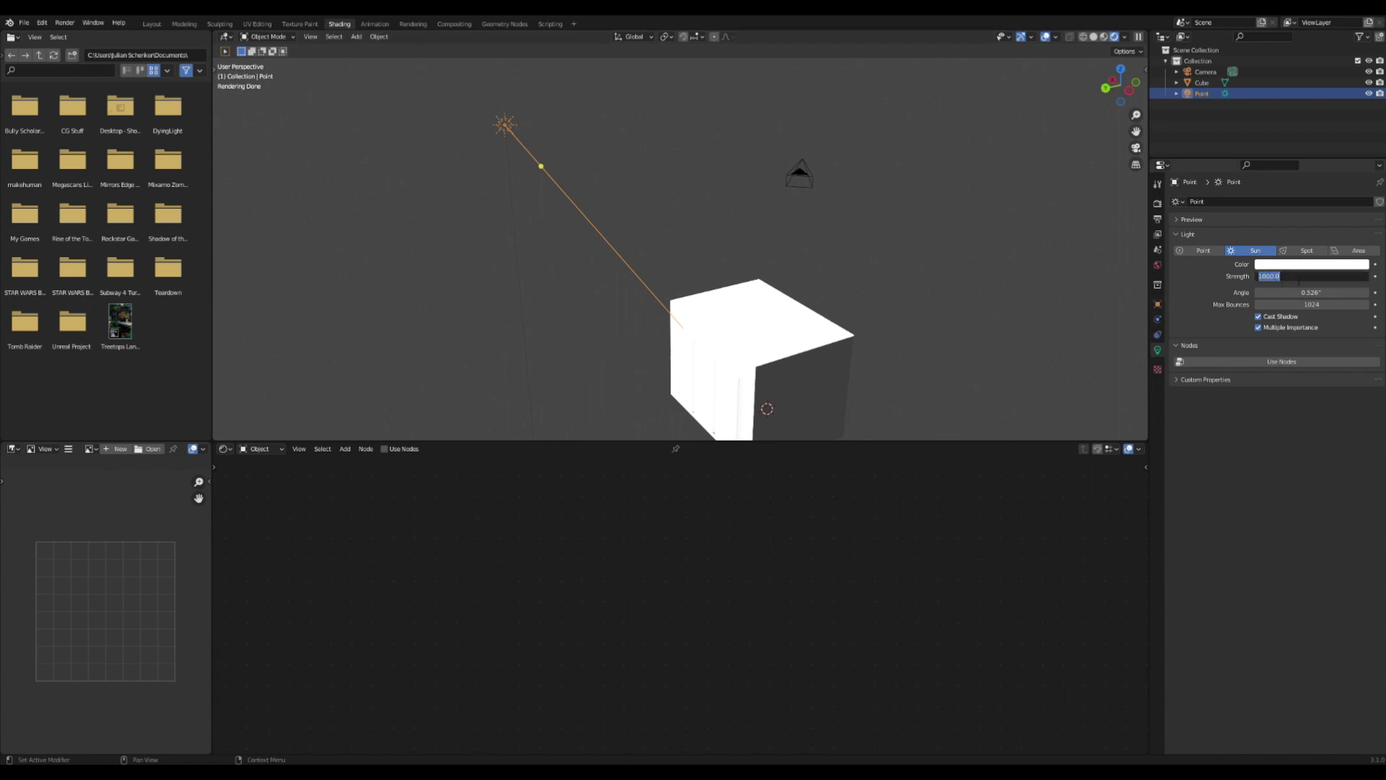
pyautogui.write('40')
pyautogui.press('Return')
pyautogui.moveTo(514, 214); pyautogui.dragTo(619, 163, button='middle')
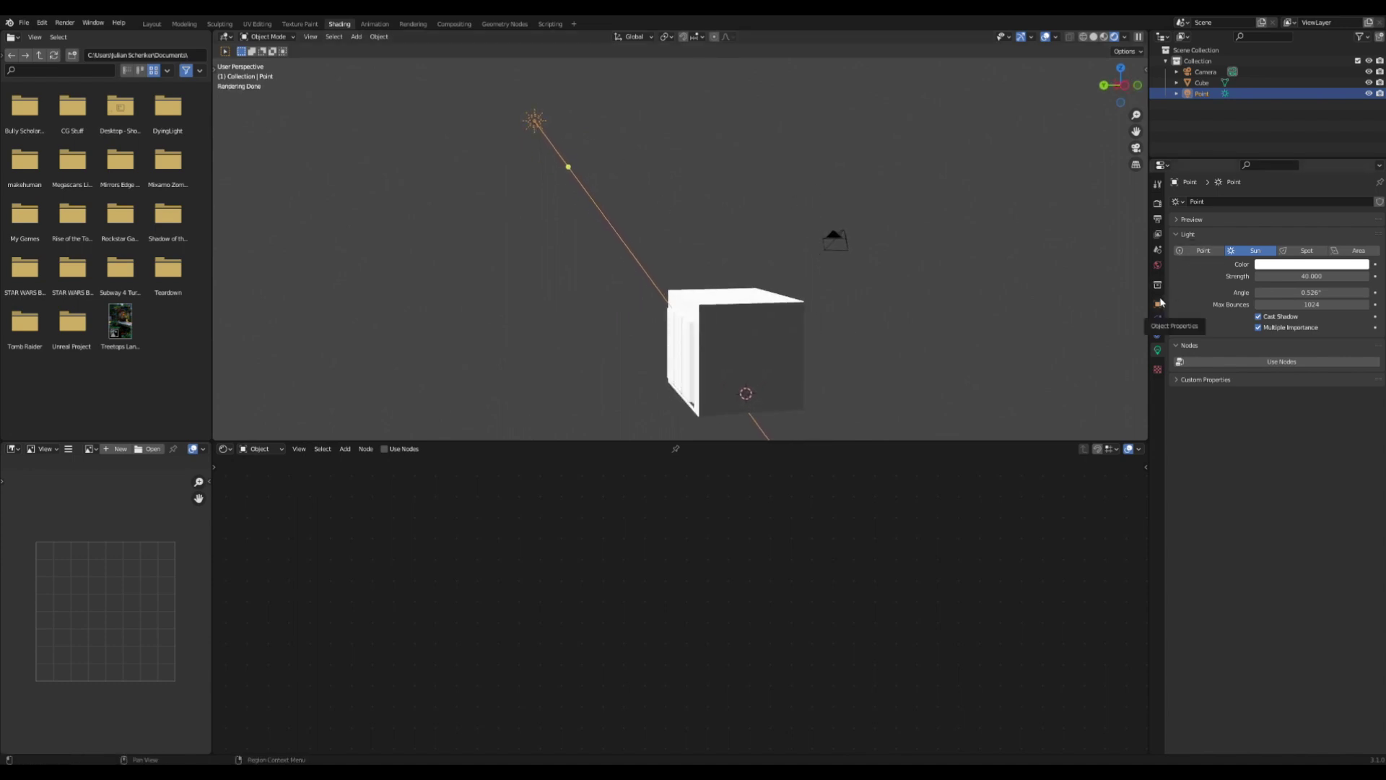
# Lower the sun to a Z location of about 3.58 m and rotate it freely toward the window wall
pyautogui.click(1158, 303)
pyautogui.moveTo(1305, 257); pyautogui.dragTo(1247, 257)
pyautogui.moveTo(910, 310); pyautogui.dragTo(946, 331, button='middle')
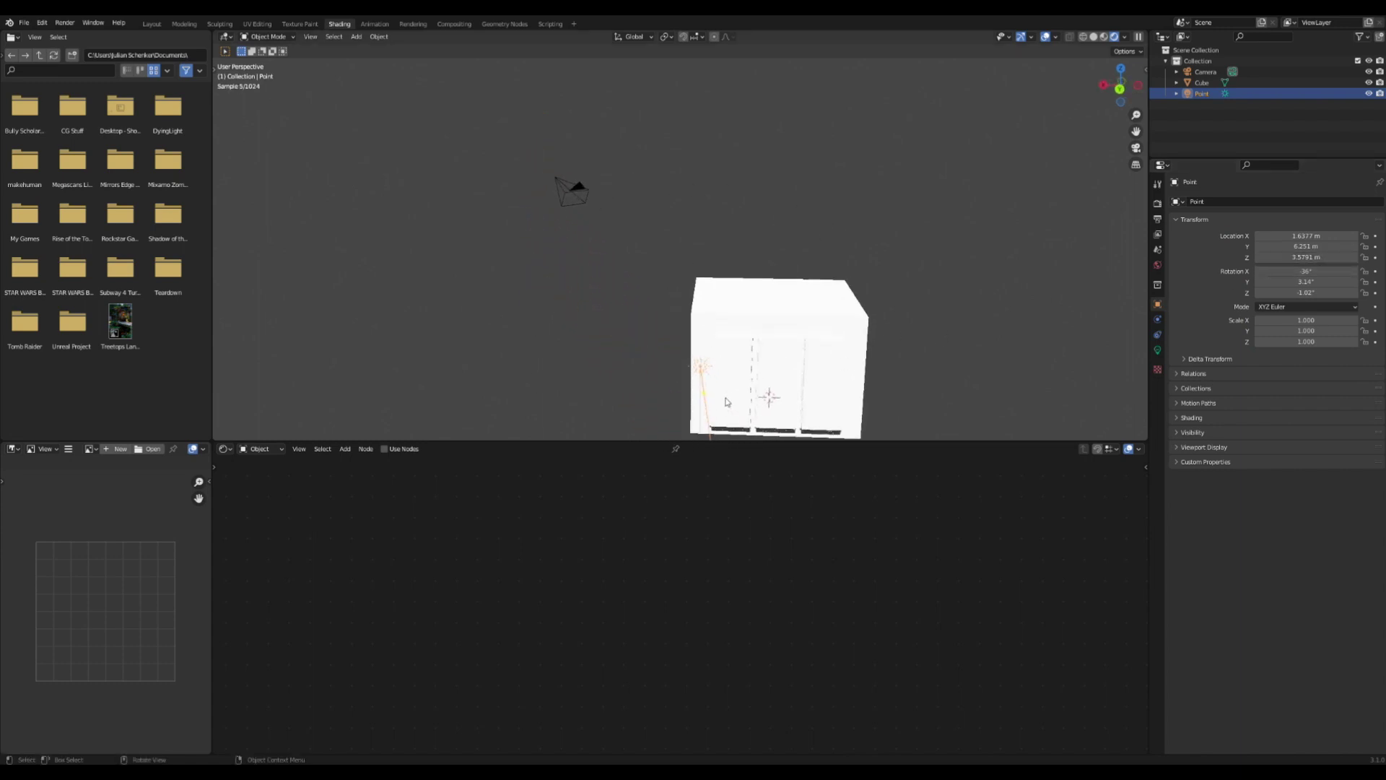
pyautogui.press('r')
pyautogui.click(866, 371)
pyautogui.moveTo(866, 372); pyautogui.dragTo(648, 345, button='middle')
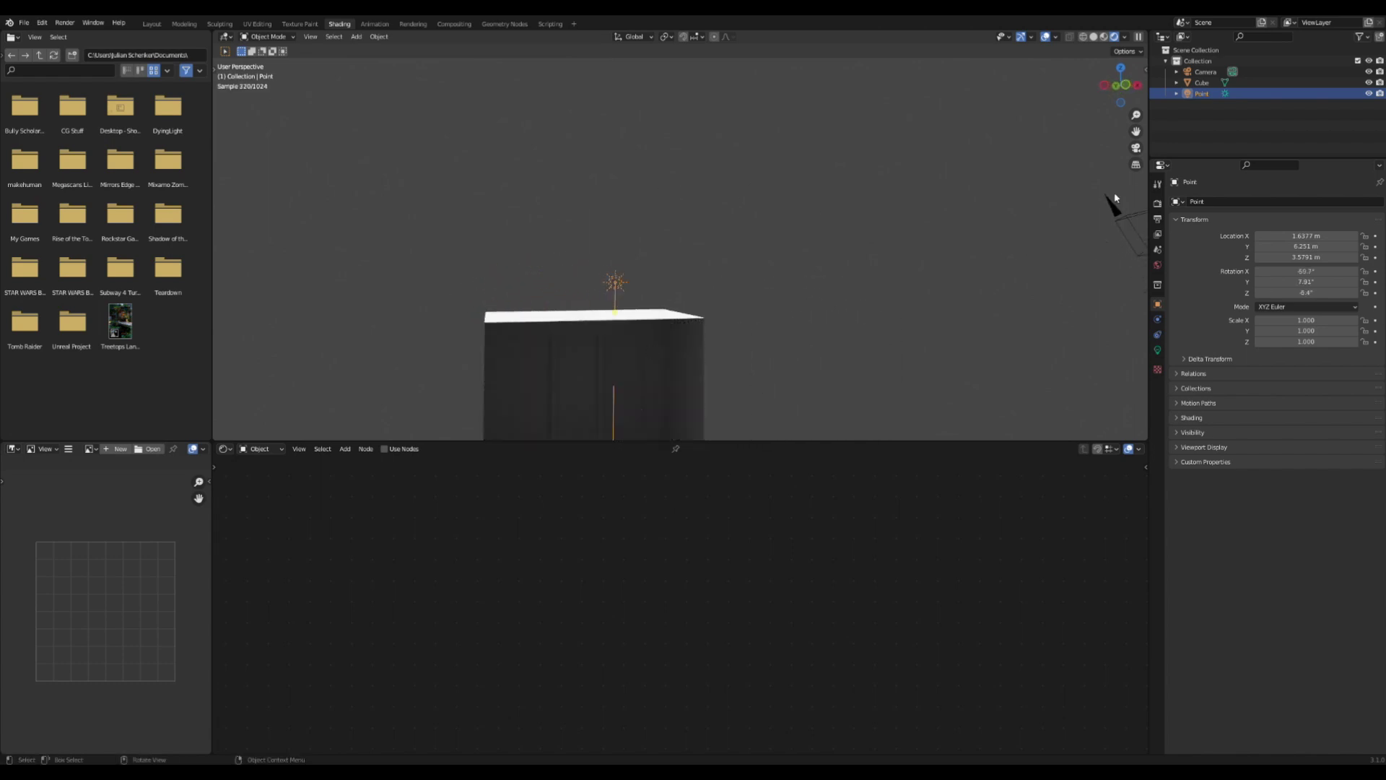
# Select the room object from a view looking in through its open front
pyautogui.moveTo(1111, 207); pyautogui.dragTo(860, 182, button='middle')
pyautogui.scroll(3, 860, 182)
pyautogui.moveTo(1136, 131); pyautogui.dragTo(825, 213)
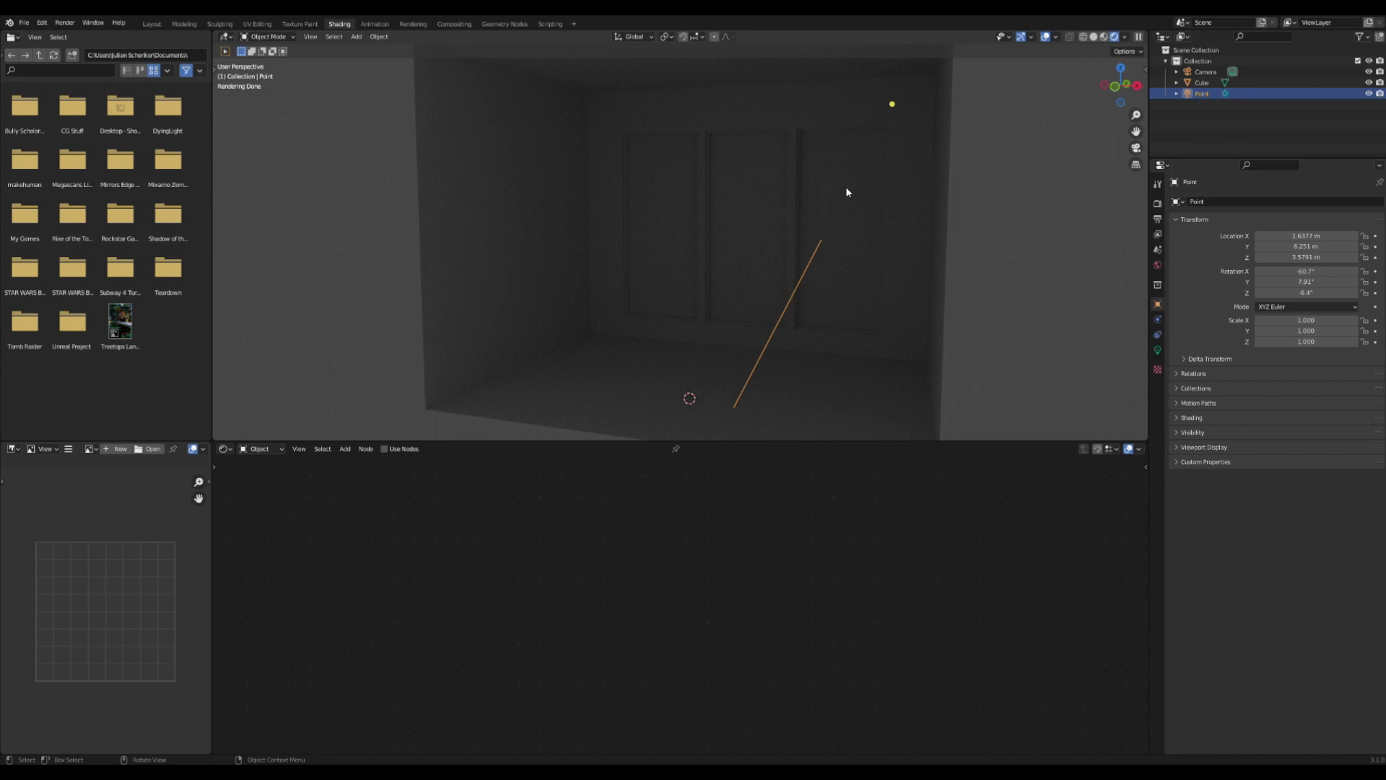
pyautogui.click(847, 191)
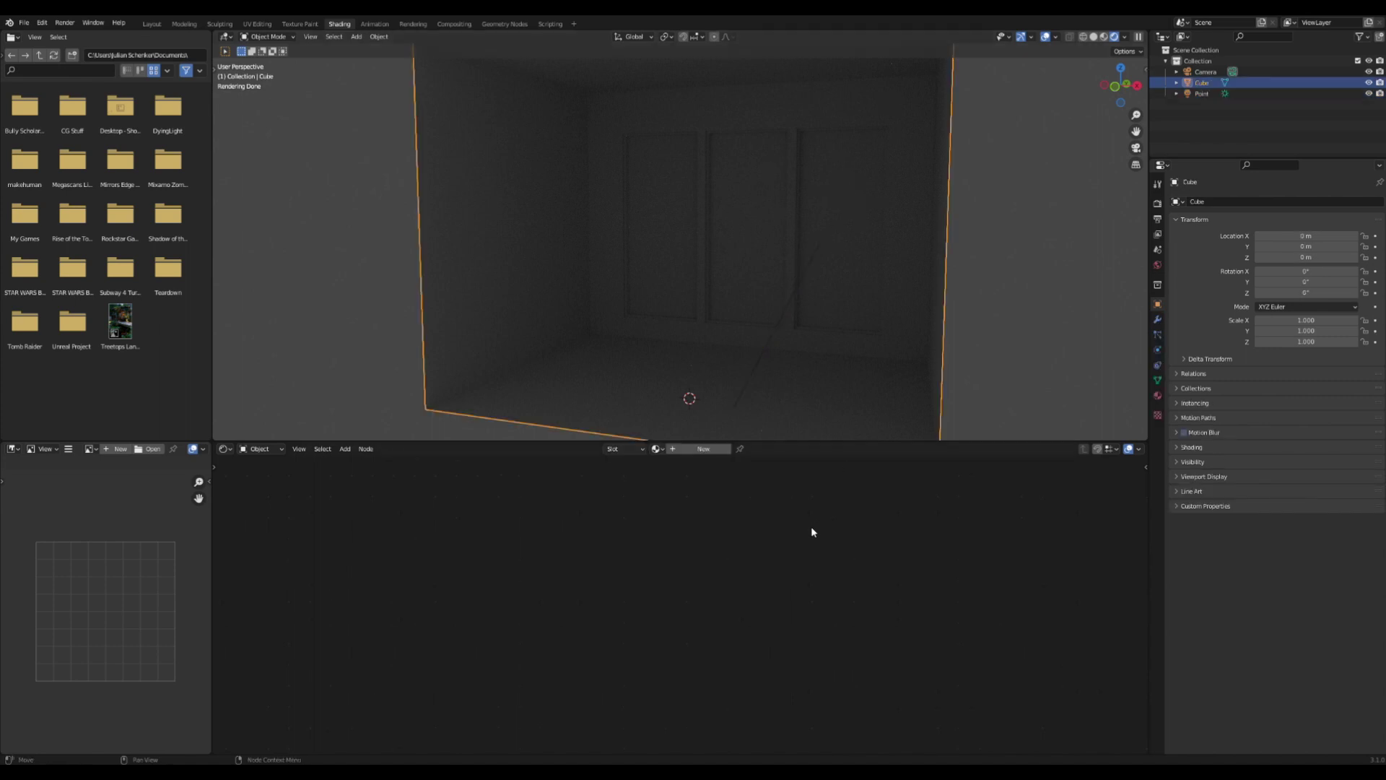
# Add a material slot to the room object and create a new material in it named Room Wall
pyautogui.click(1158, 395)
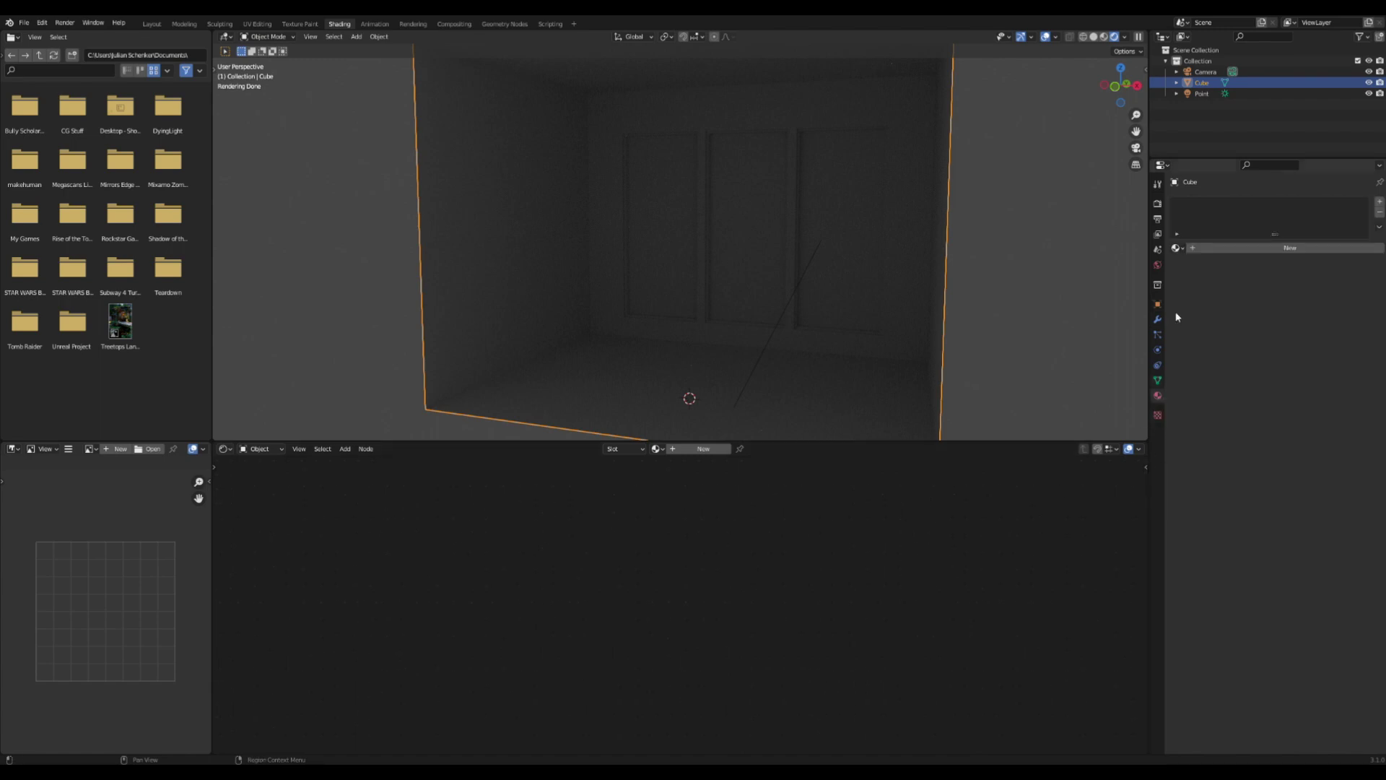
pyautogui.click(1379, 203)
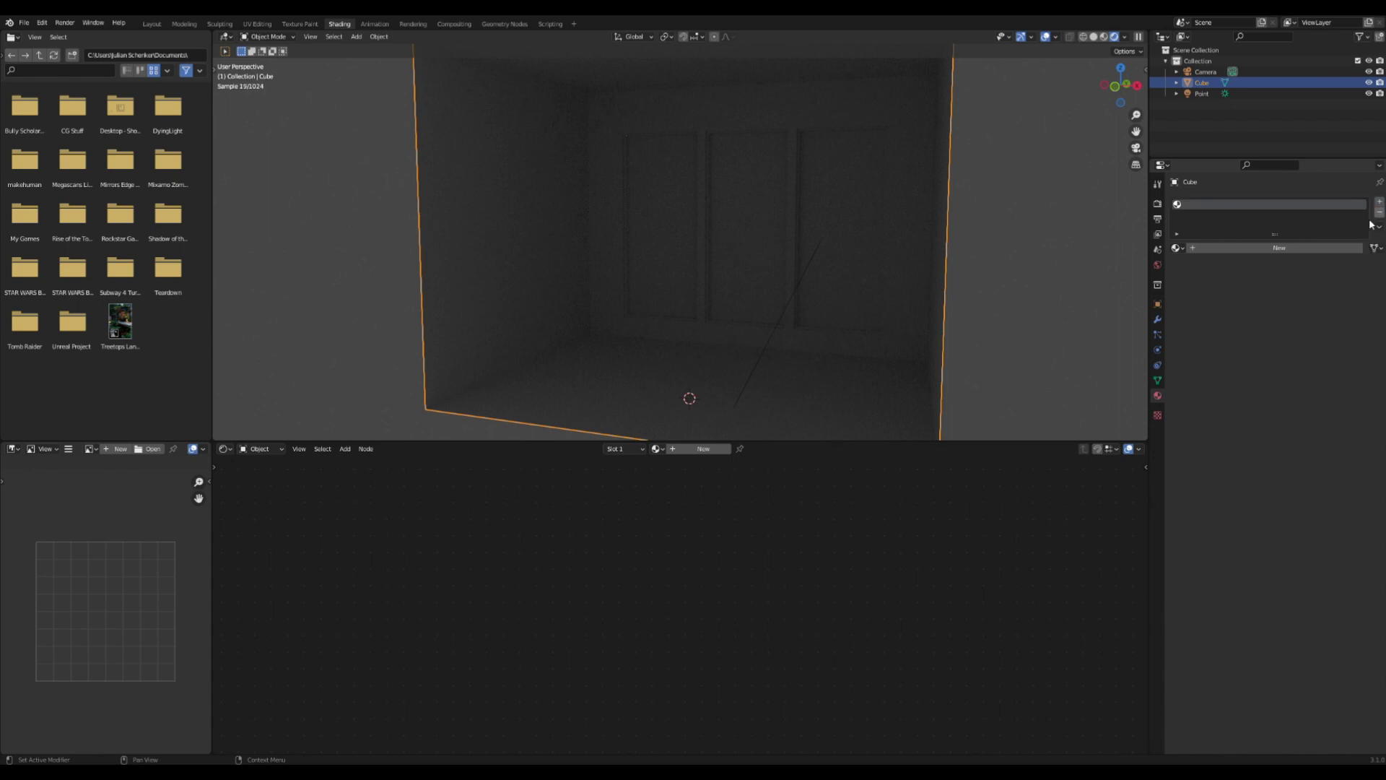
pyautogui.click(1291, 248)
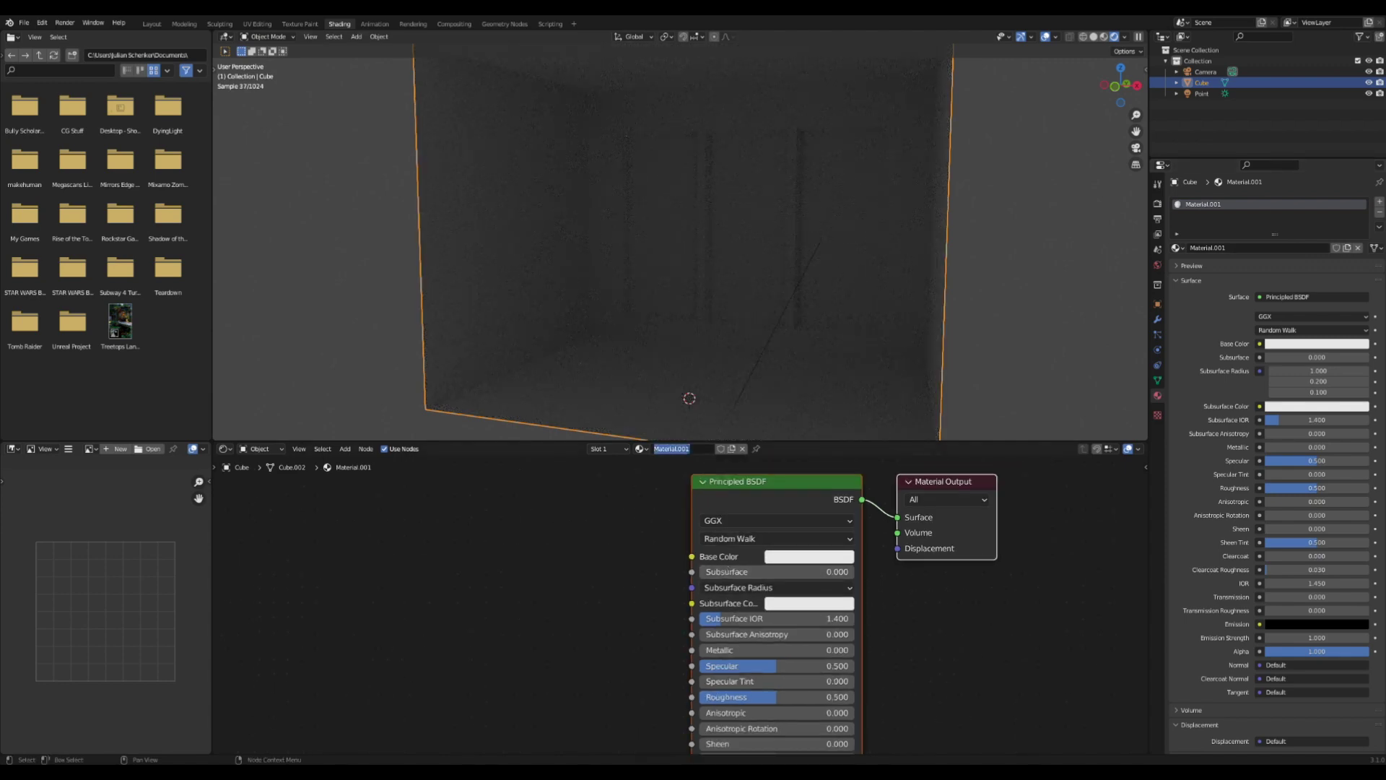
pyautogui.write('Room Wall')
pyautogui.press('Return')
pyautogui.scroll(-2, 622, 560)
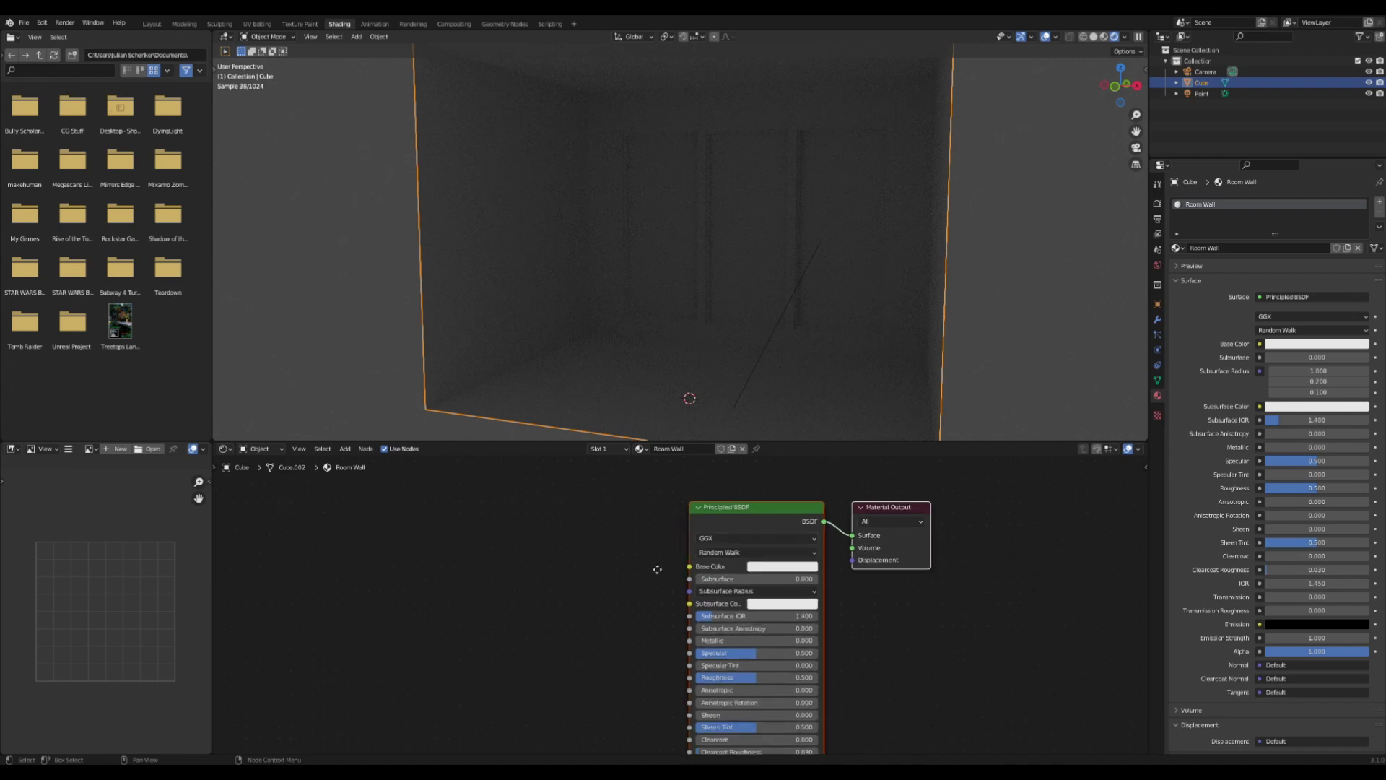
# Add a second material slot to the room and create a new material in it named Glass
pyautogui.click(1380, 201)
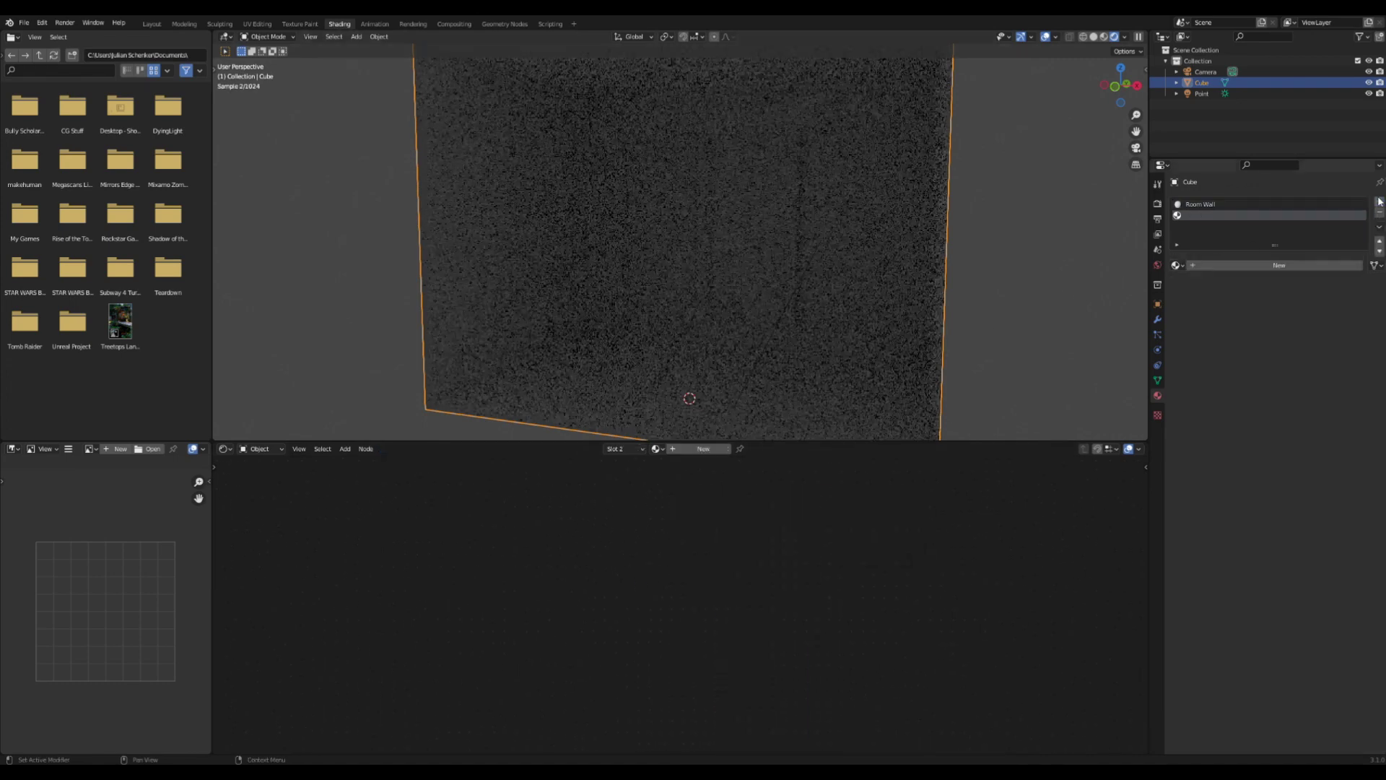
pyautogui.click(1247, 267)
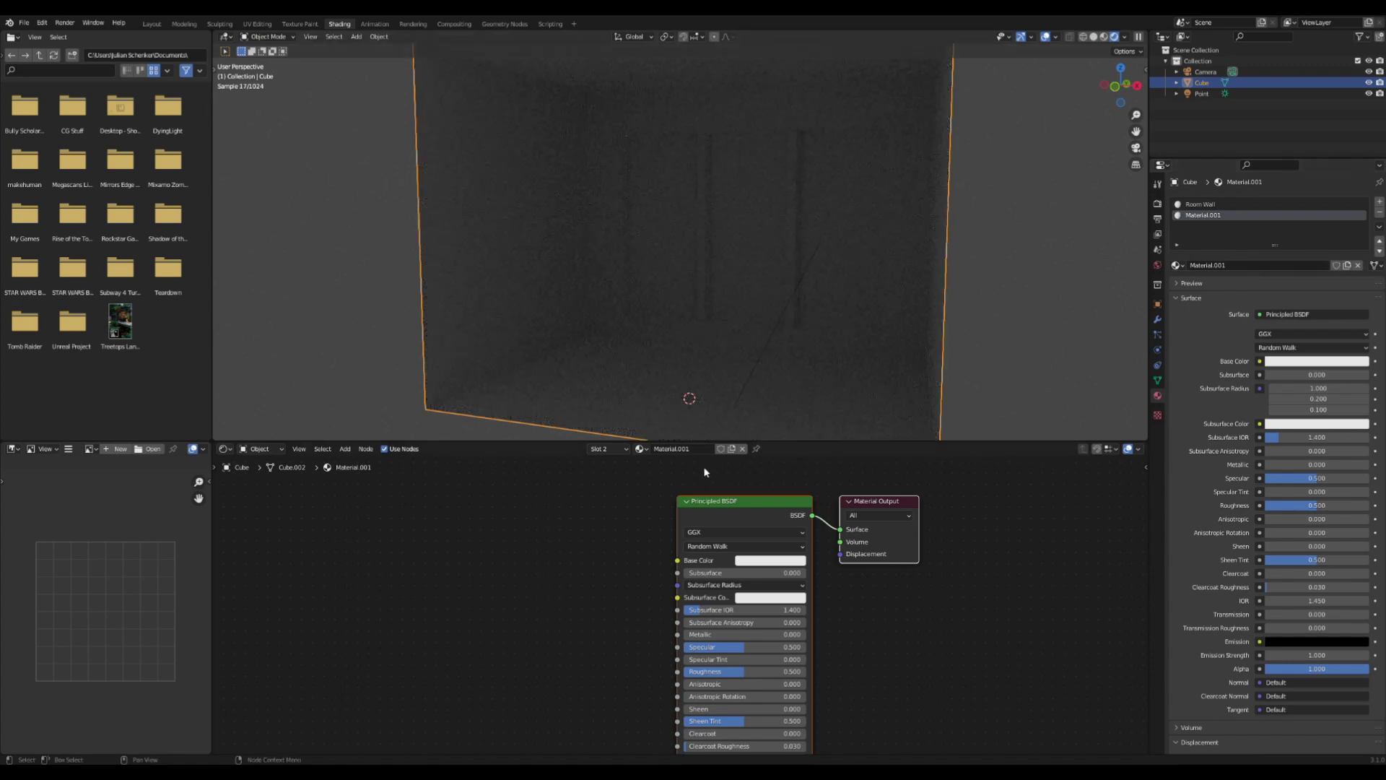
pyautogui.doubleClick(678, 449)
pyautogui.write('lass')
pyautogui.press('Return')
# Replace the Glass material's Principled BSDF with a Mix Shader connected to the Material Output's Surface input
pyautogui.moveTo(729, 497); pyautogui.dragTo(649, 518)
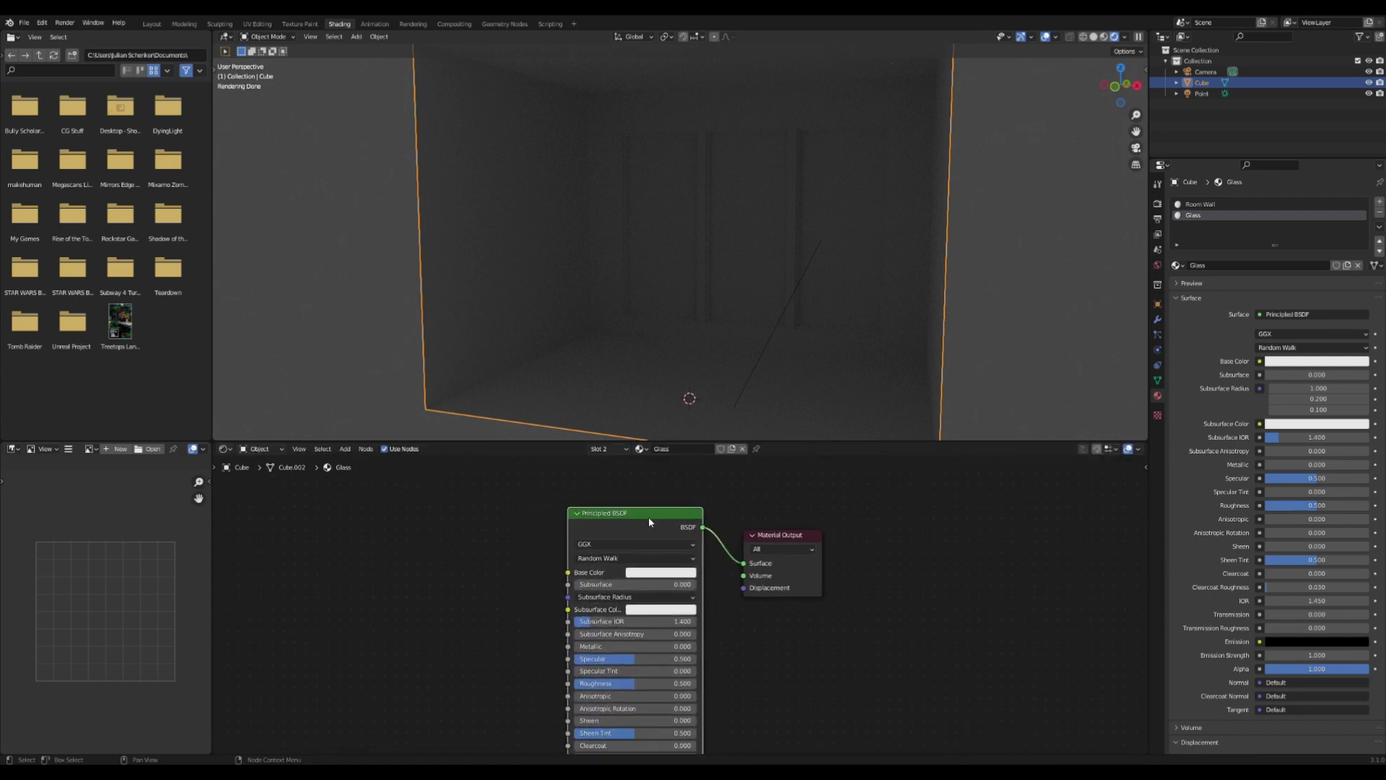
pyautogui.press('Delete')
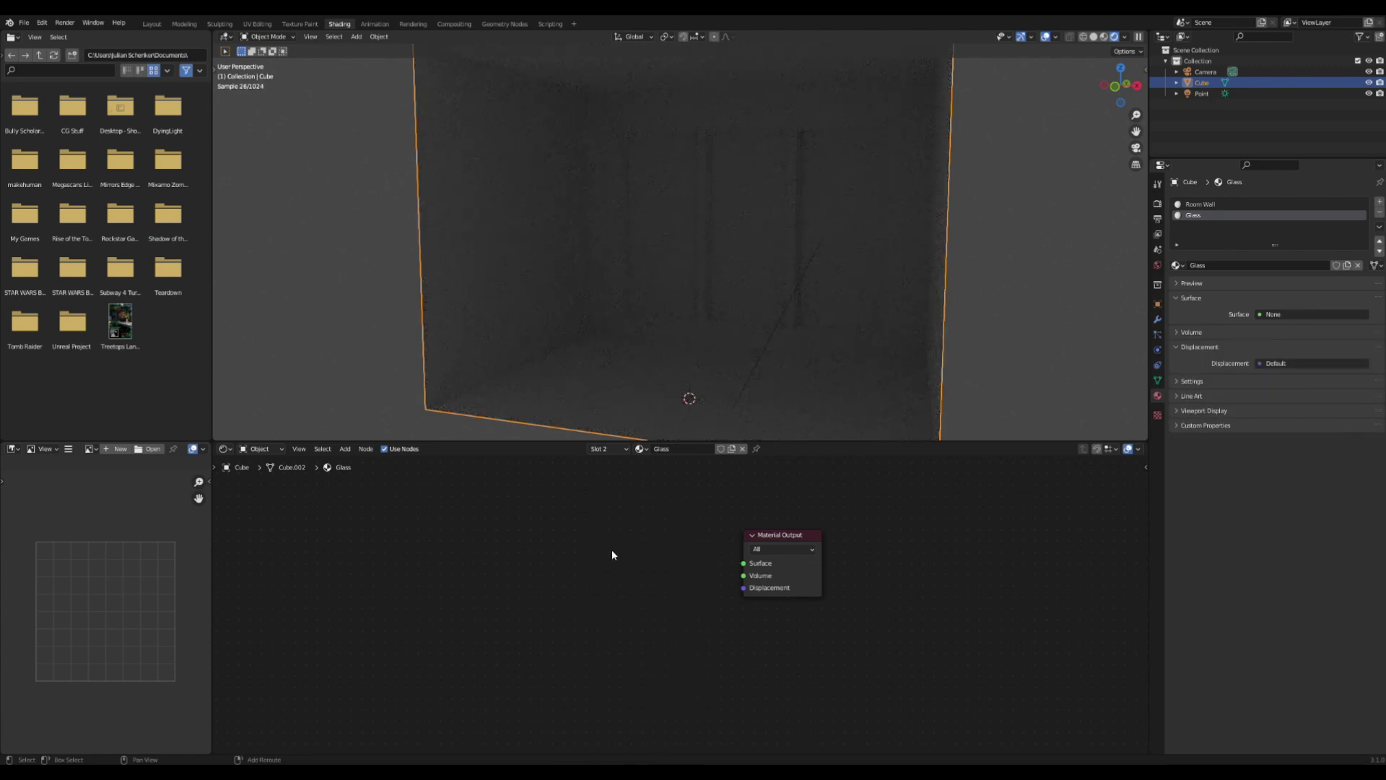
pyautogui.hotkey('shift', 'a')
pyautogui.hotkey('shift', 'a')
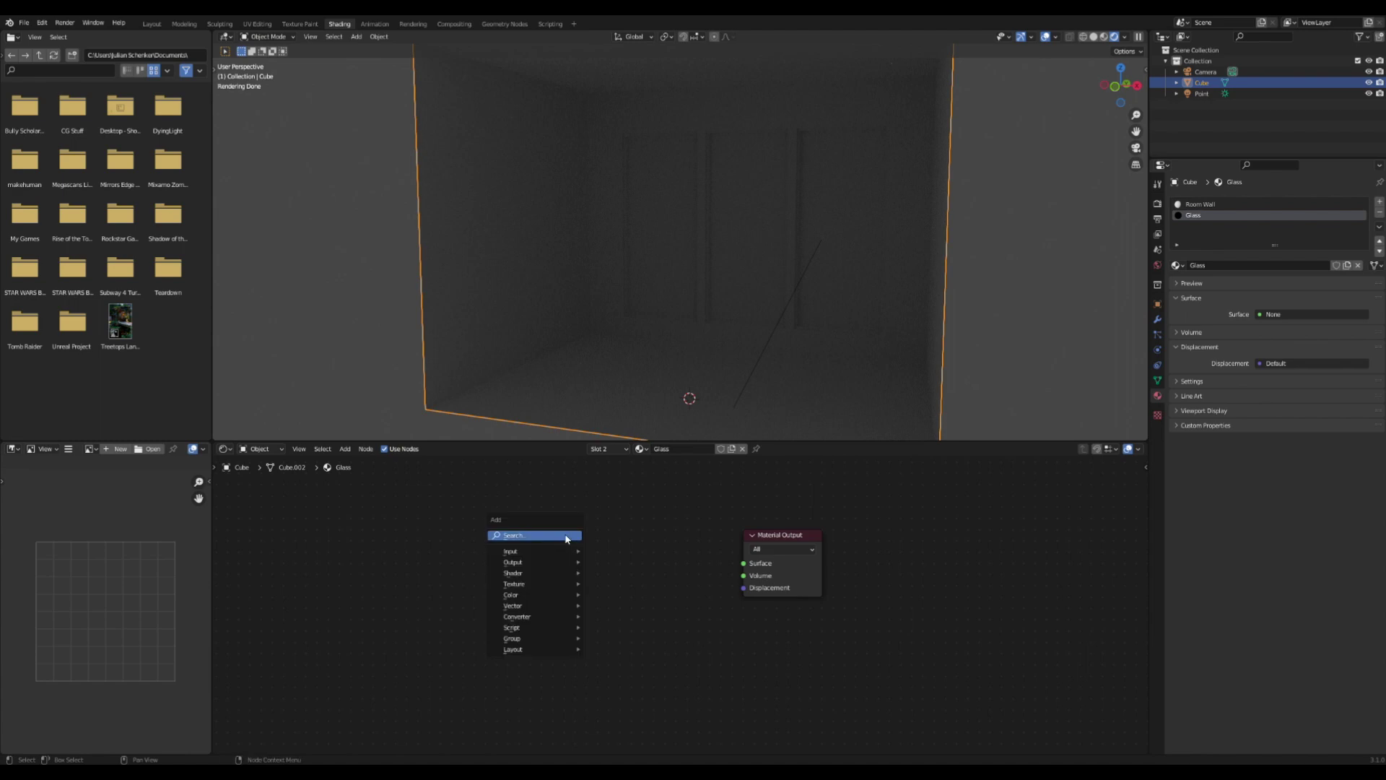
pyautogui.click(567, 538)
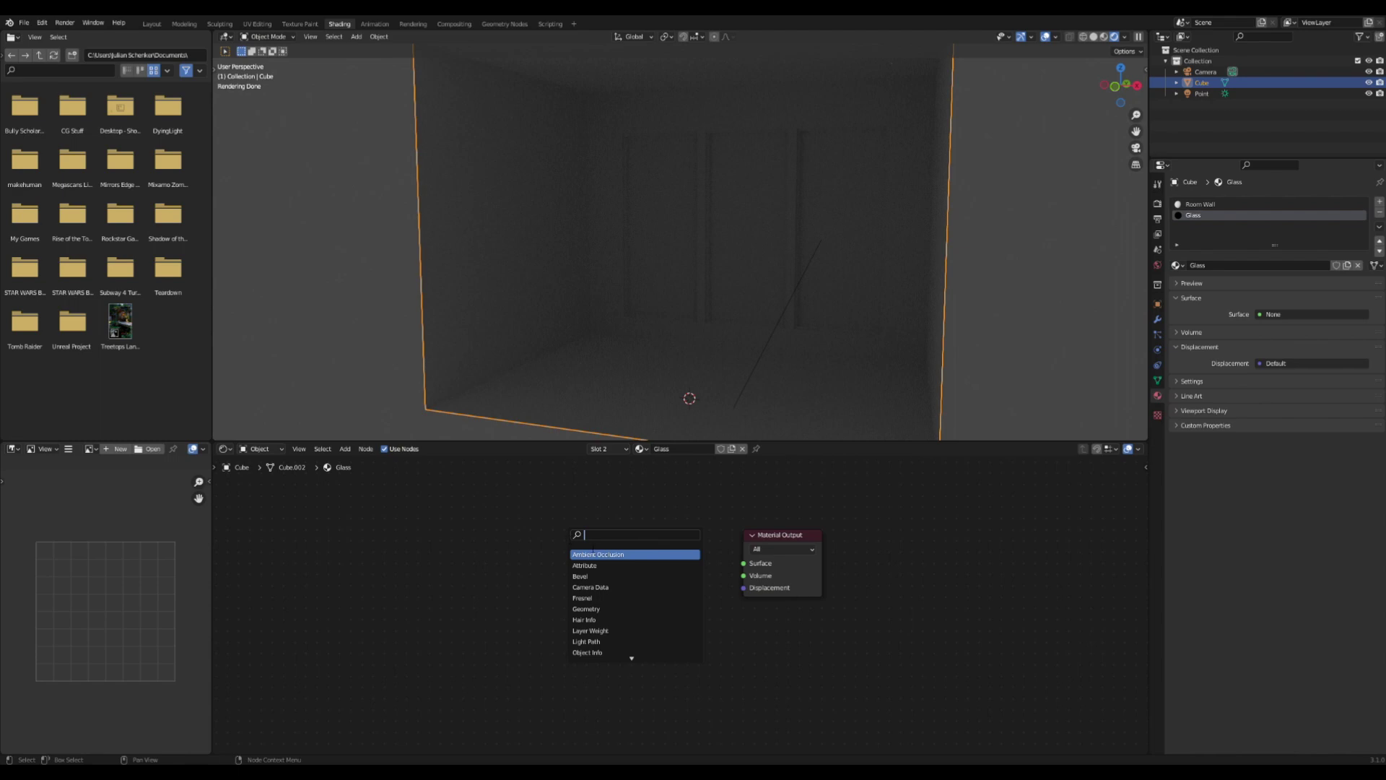
pyautogui.write('mix')
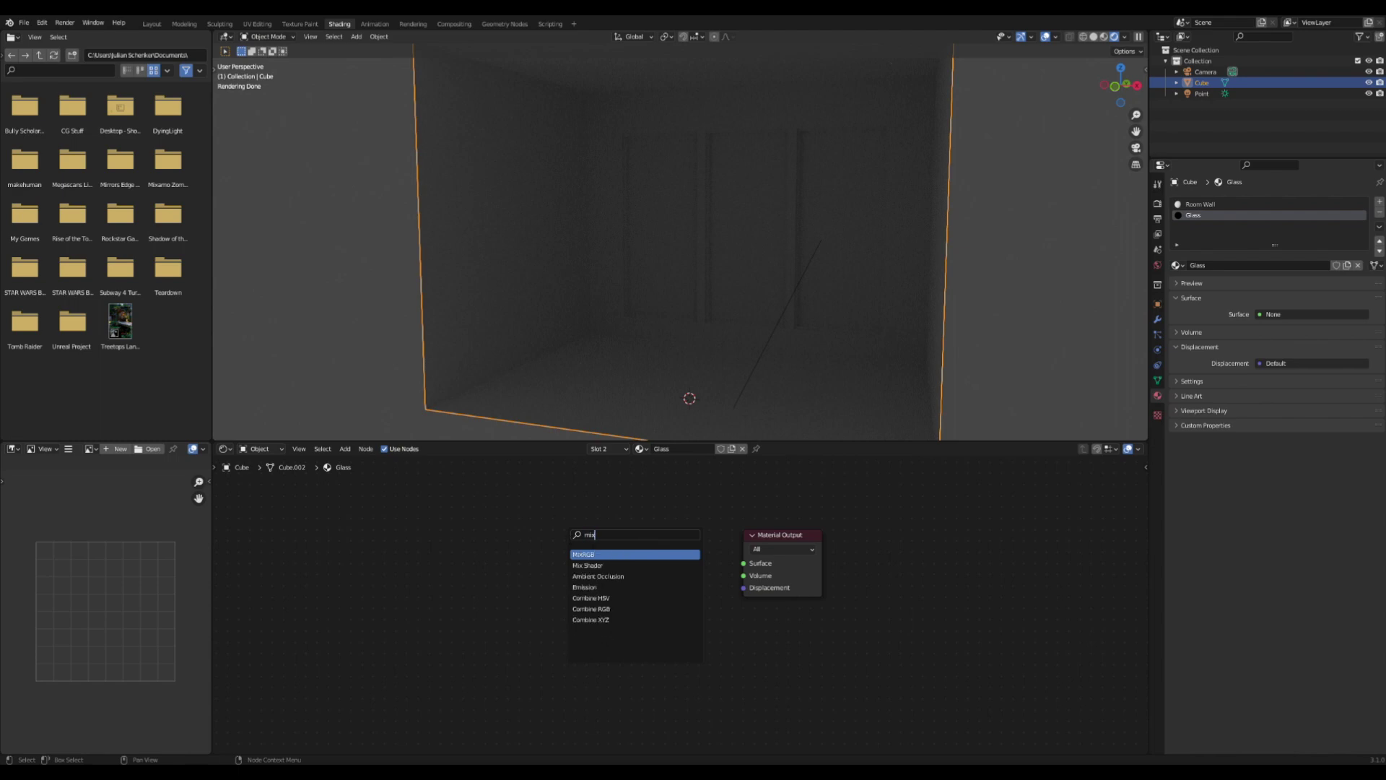
pyautogui.click(599, 566)
pyautogui.moveTo(664, 560); pyautogui.dragTo(744, 564)
# Add a Glossy BSDF node and connect it to the Mix Shader's first Shader input
pyautogui.hotkey('shift', 'a')
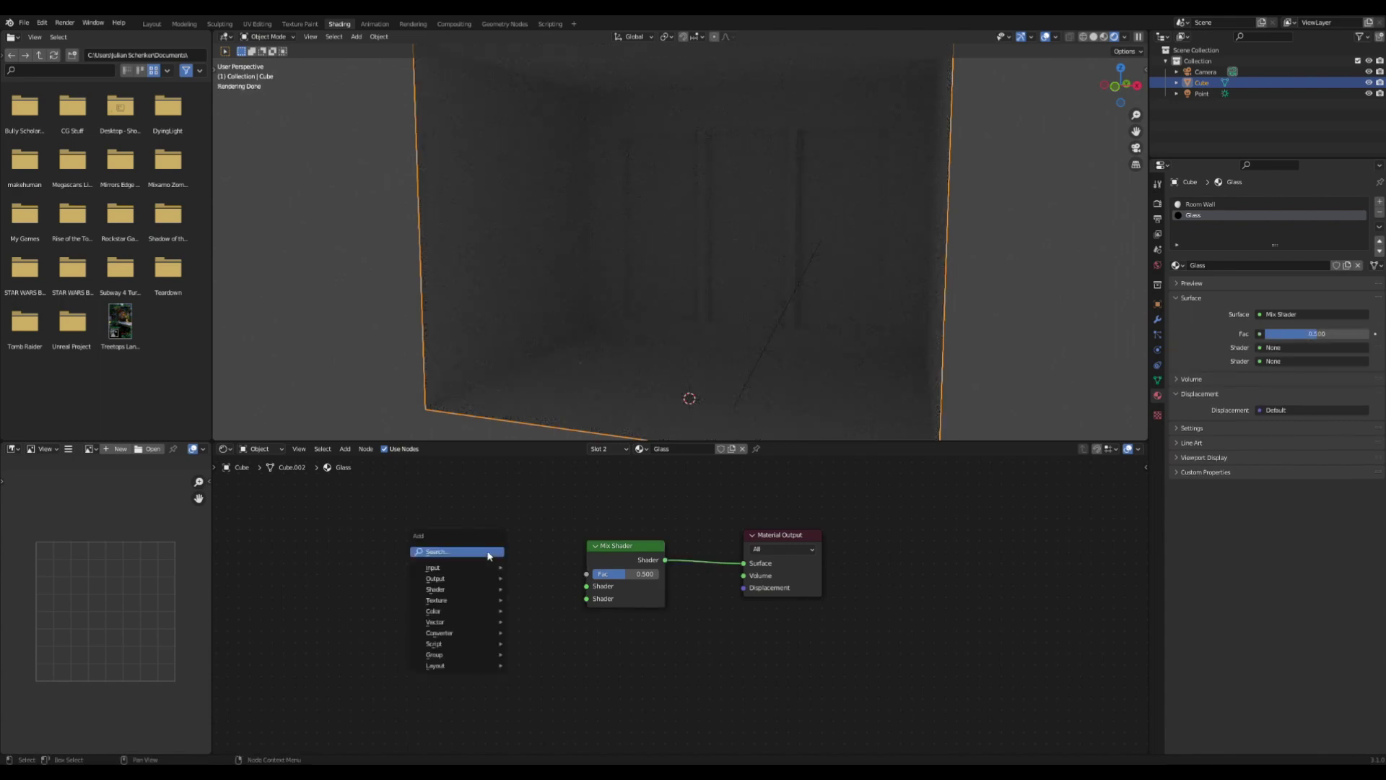
pyautogui.click(488, 552)
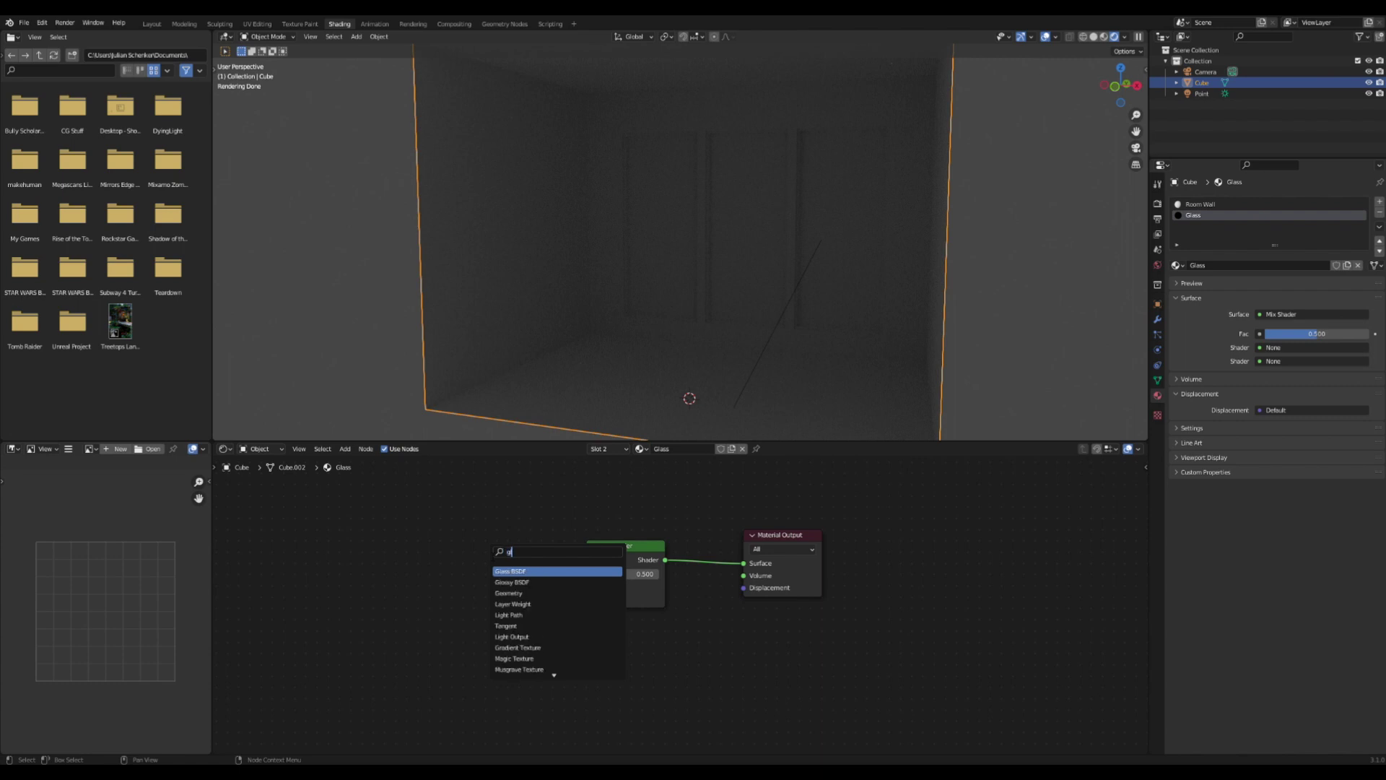
pyautogui.write('glossy')
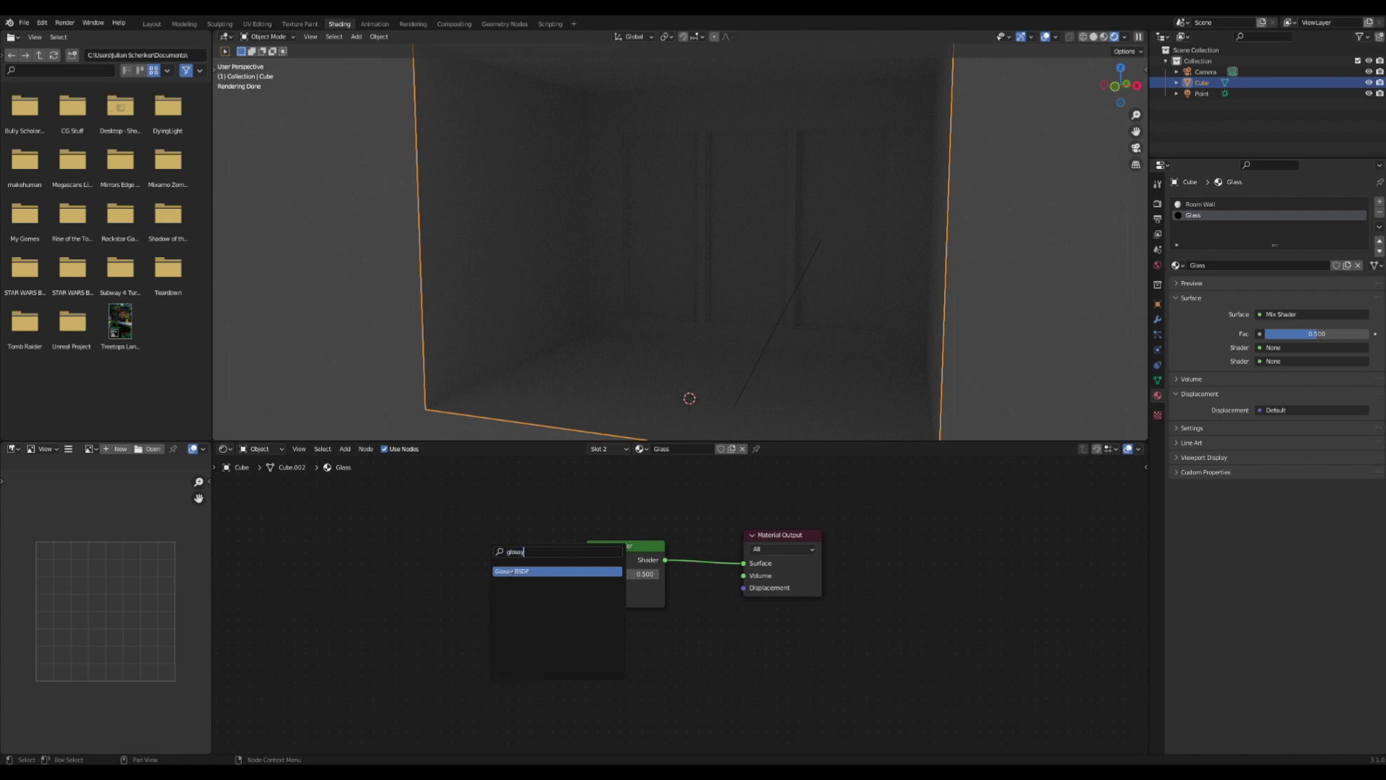
pyautogui.press('Return')
pyautogui.click(484, 555)
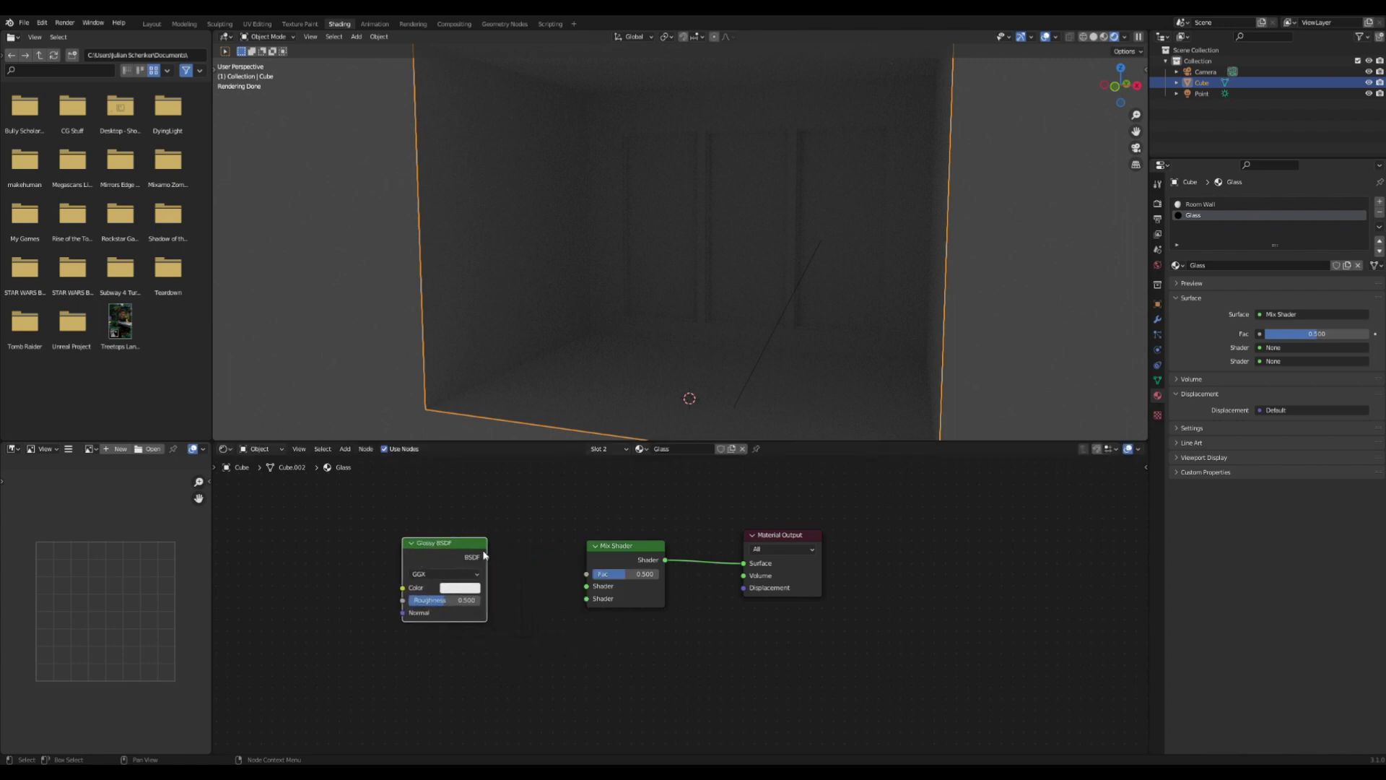
pyautogui.moveTo(482, 556); pyautogui.dragTo(587, 591)
pyautogui.moveTo(405, 561); pyautogui.dragTo(379, 540)
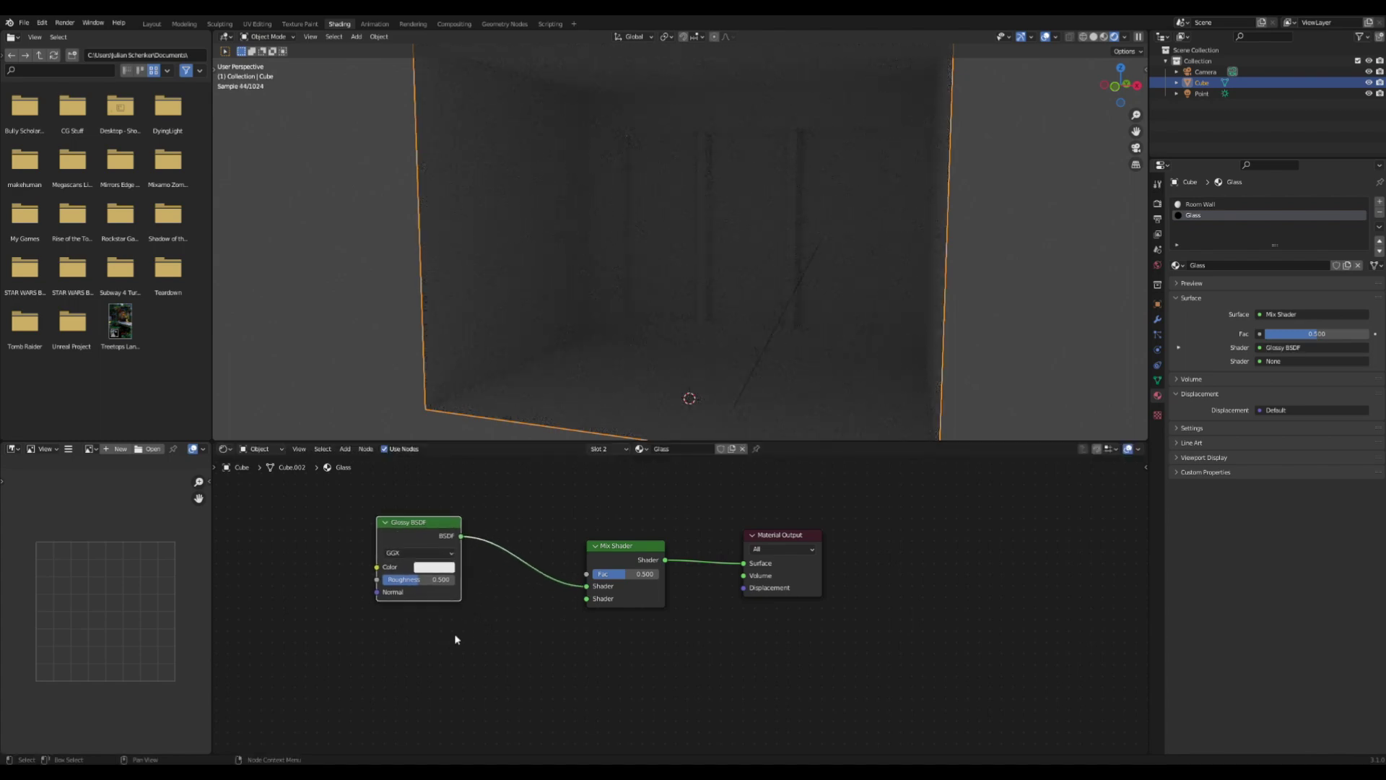
# Add a Transparent BSDF node and connect it to the Mix Shader's second Shader input
pyautogui.hotkey('shift', 'a')
pyautogui.click(461, 621)
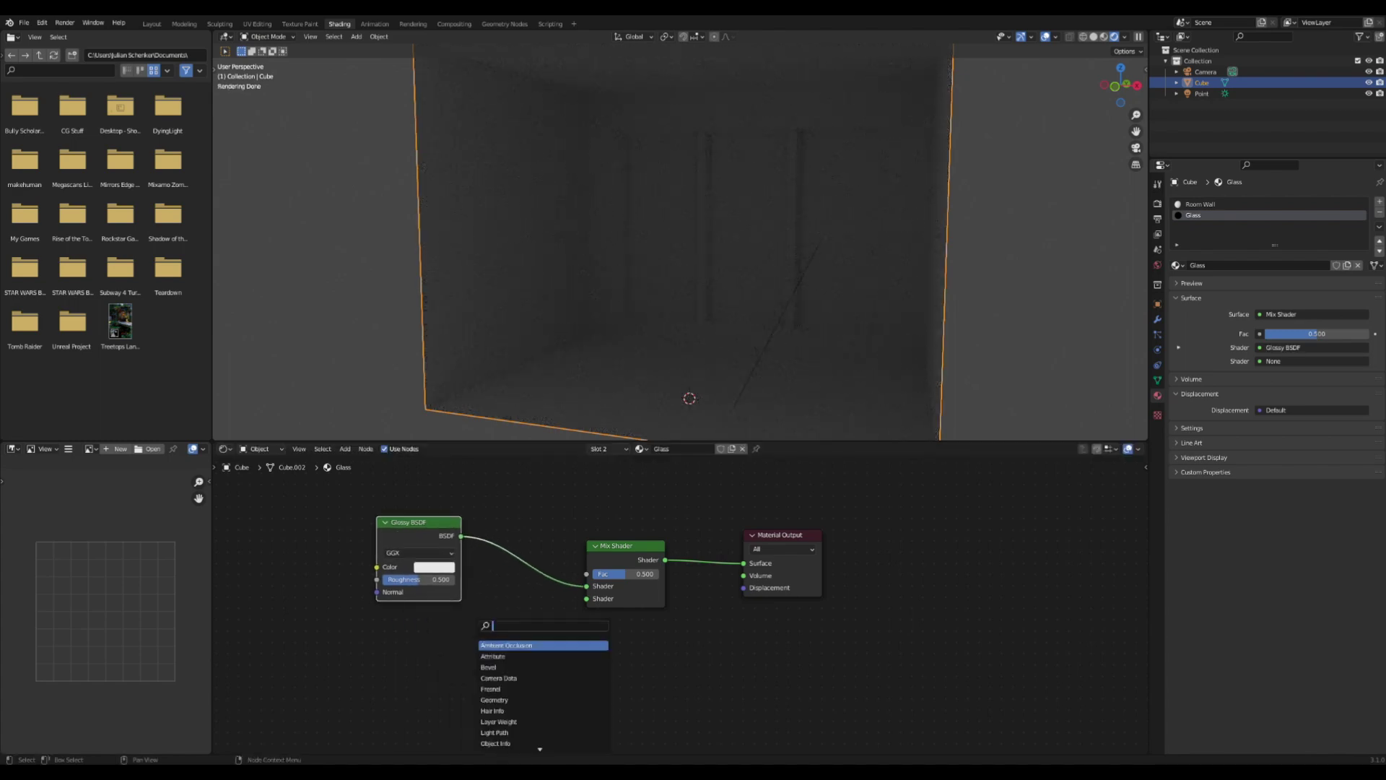
pyautogui.write('tra')
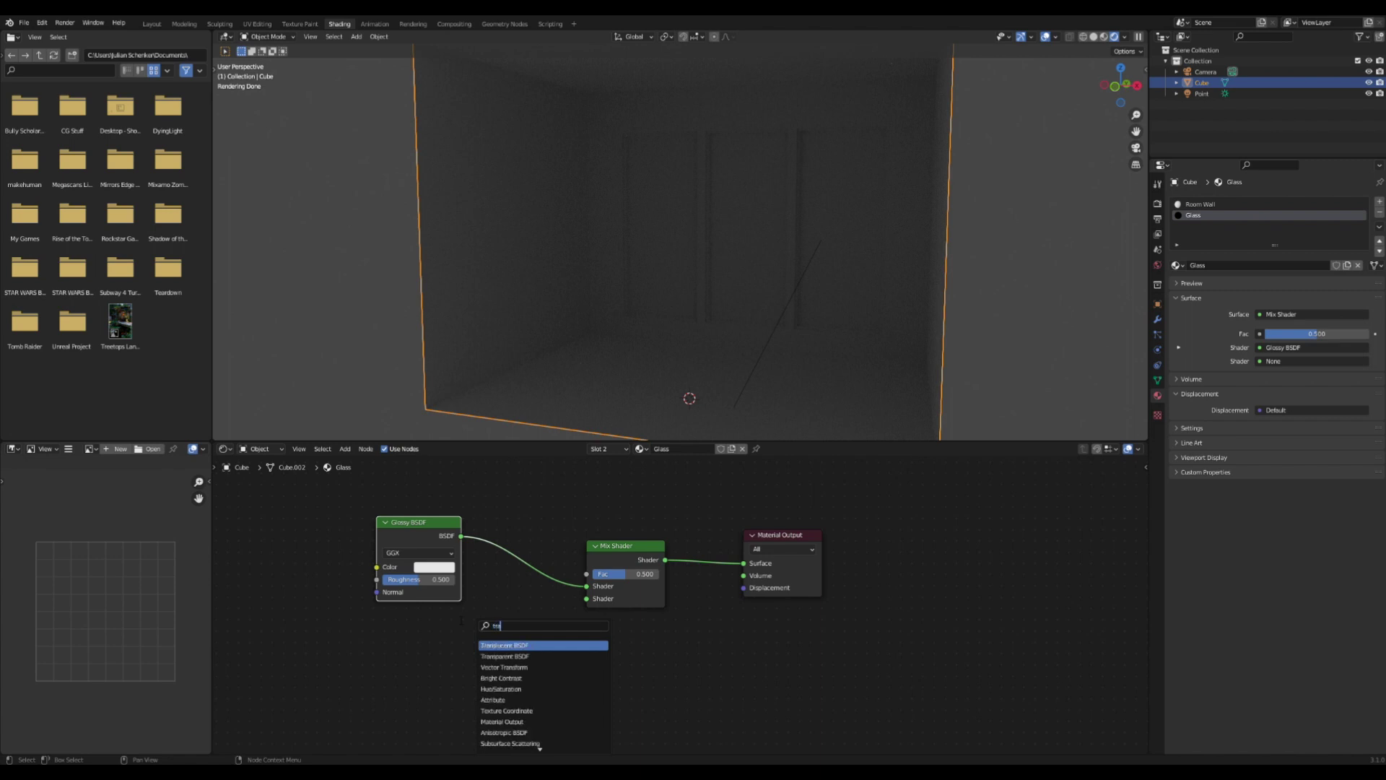
pyautogui.press('Down')
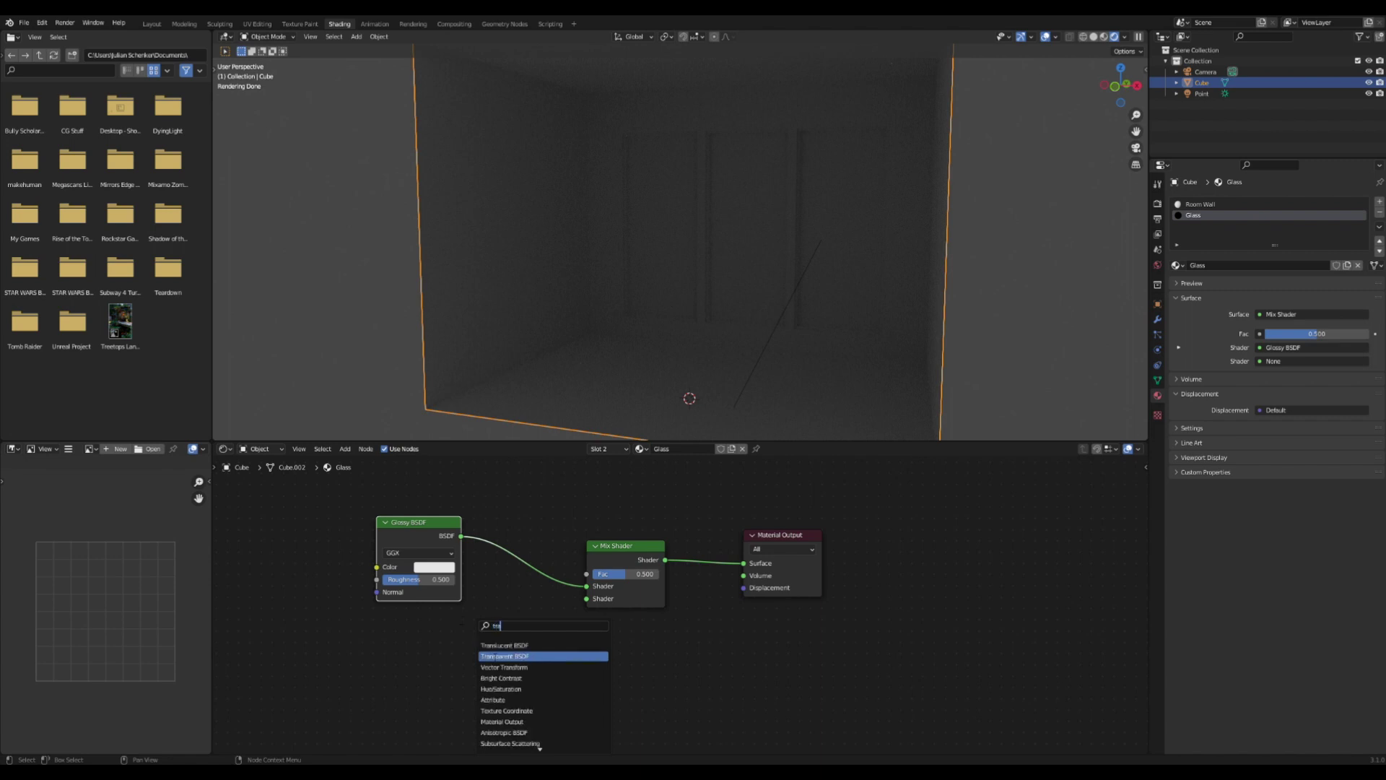
pyautogui.press('Return')
pyautogui.click(452, 633)
pyautogui.moveTo(457, 632); pyautogui.dragTo(586, 598)
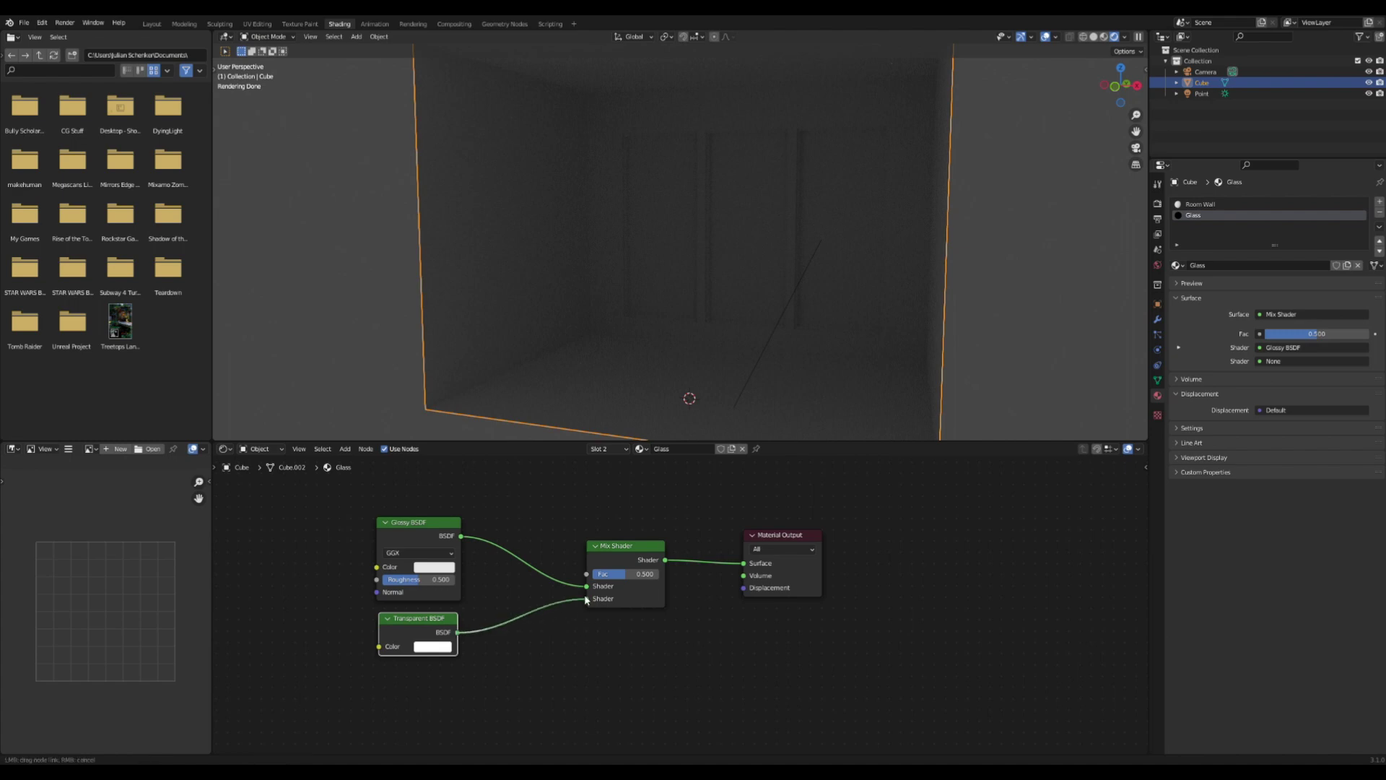
# With the material preview shown, set the Glossy BSDF roughness to about 0.17 and the Mix Shader factor to about 0.54
pyautogui.click(1207, 283)
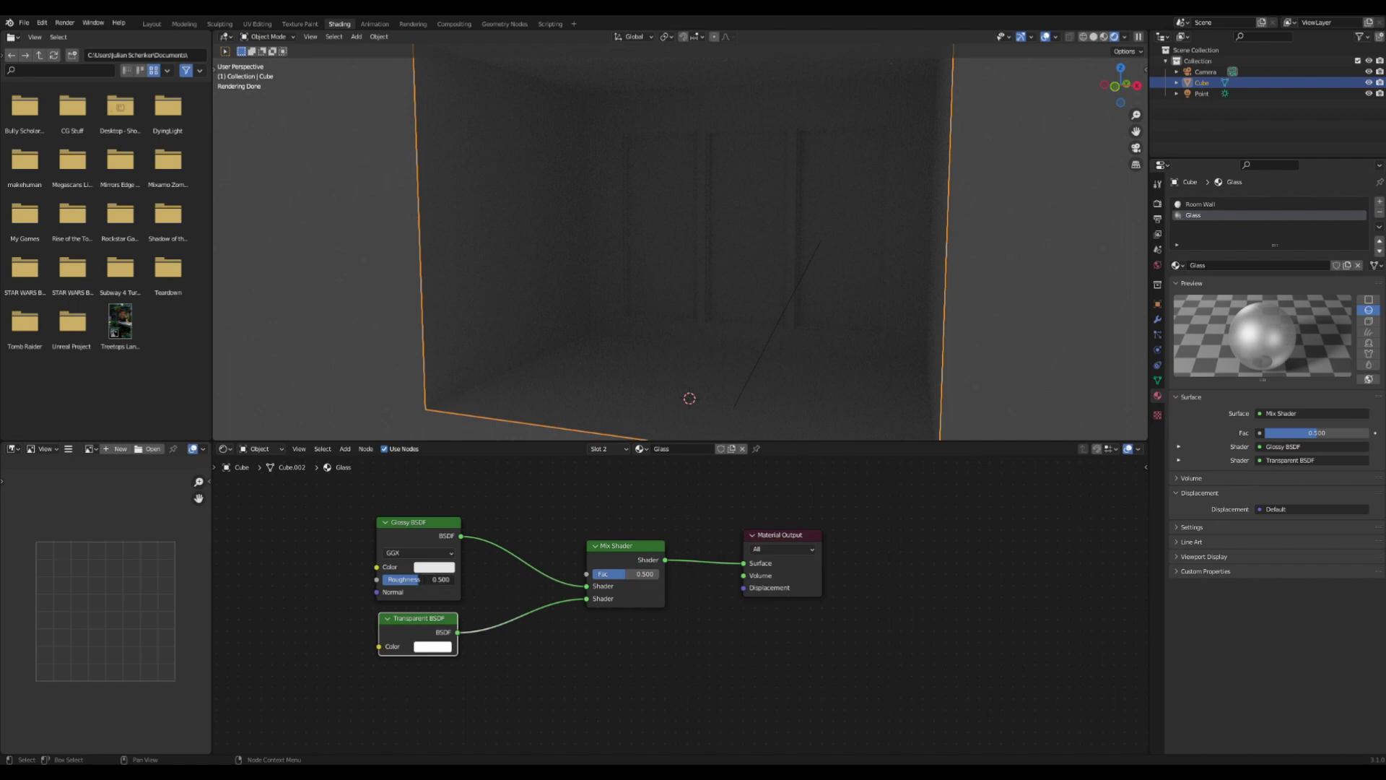
pyautogui.moveTo(405, 579)
pyautogui.mouseDown()
pyautogui.moveTo(388, 583)
pyautogui.moveTo(415, 580)
pyautogui.mouseUp()
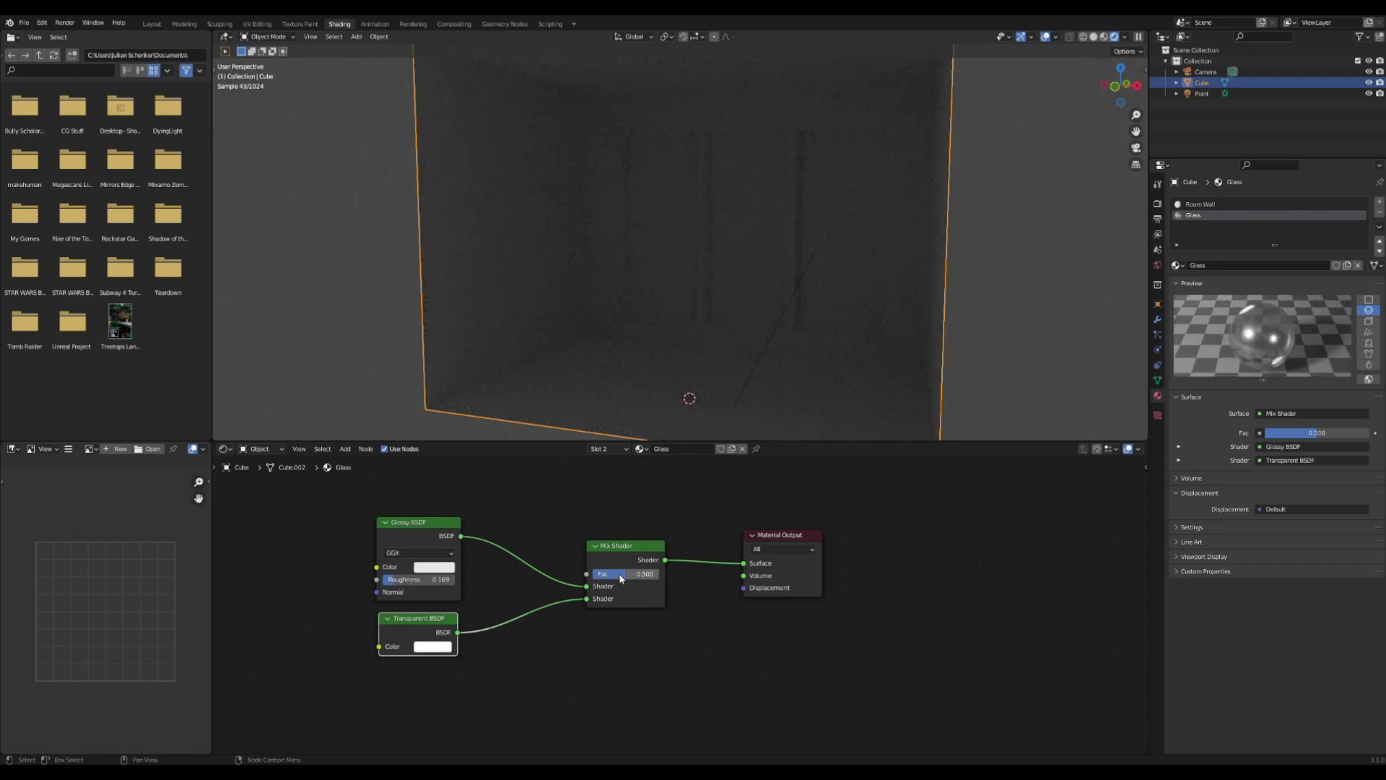
pyautogui.moveTo(620, 578)
pyautogui.mouseDown()
pyautogui.moveTo(667, 578)
pyautogui.moveTo(592, 574)
pyautogui.moveTo(632, 574)
pyautogui.mouseUp()
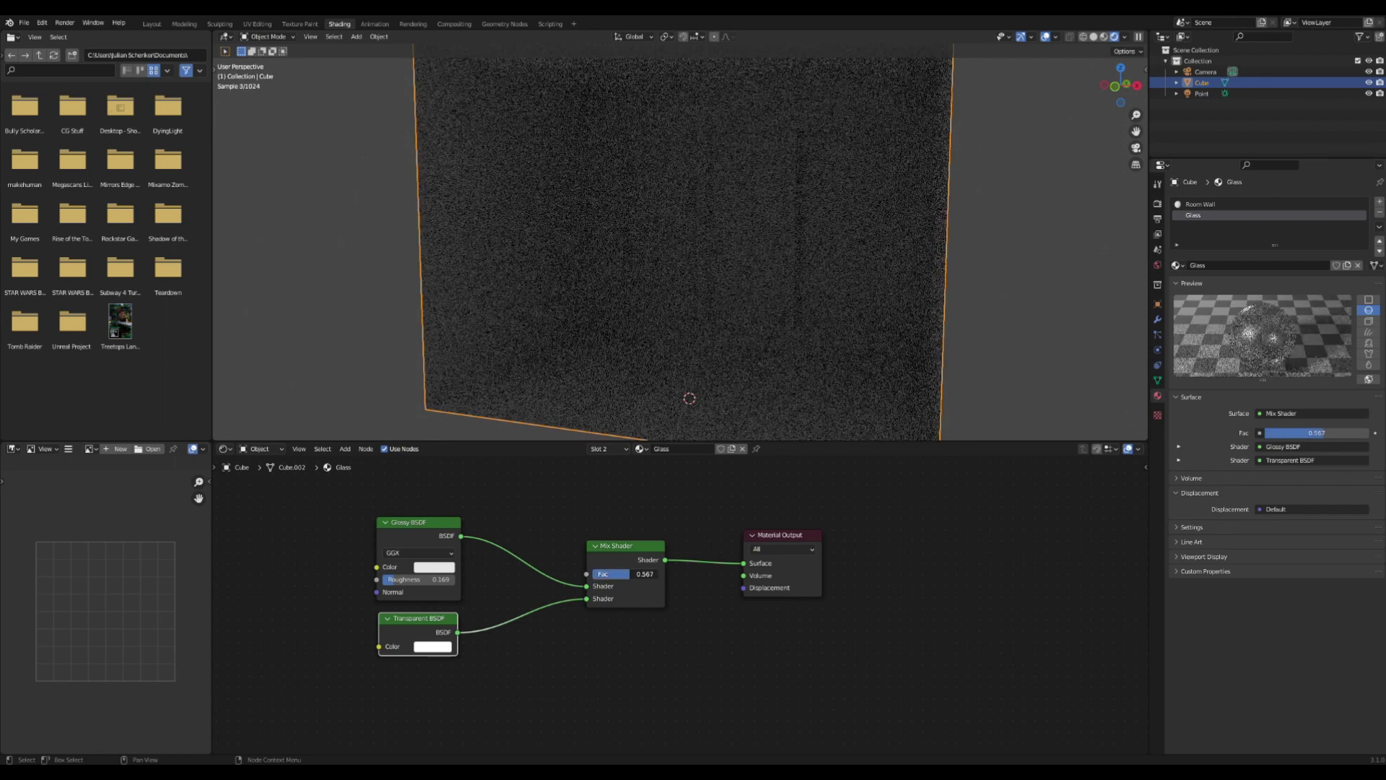
# Assign the Glass material to the three window pane faces in Edit Mode and return to Object Mode
pyautogui.moveTo(851, 248); pyautogui.dragTo(863, 231, button='middle')
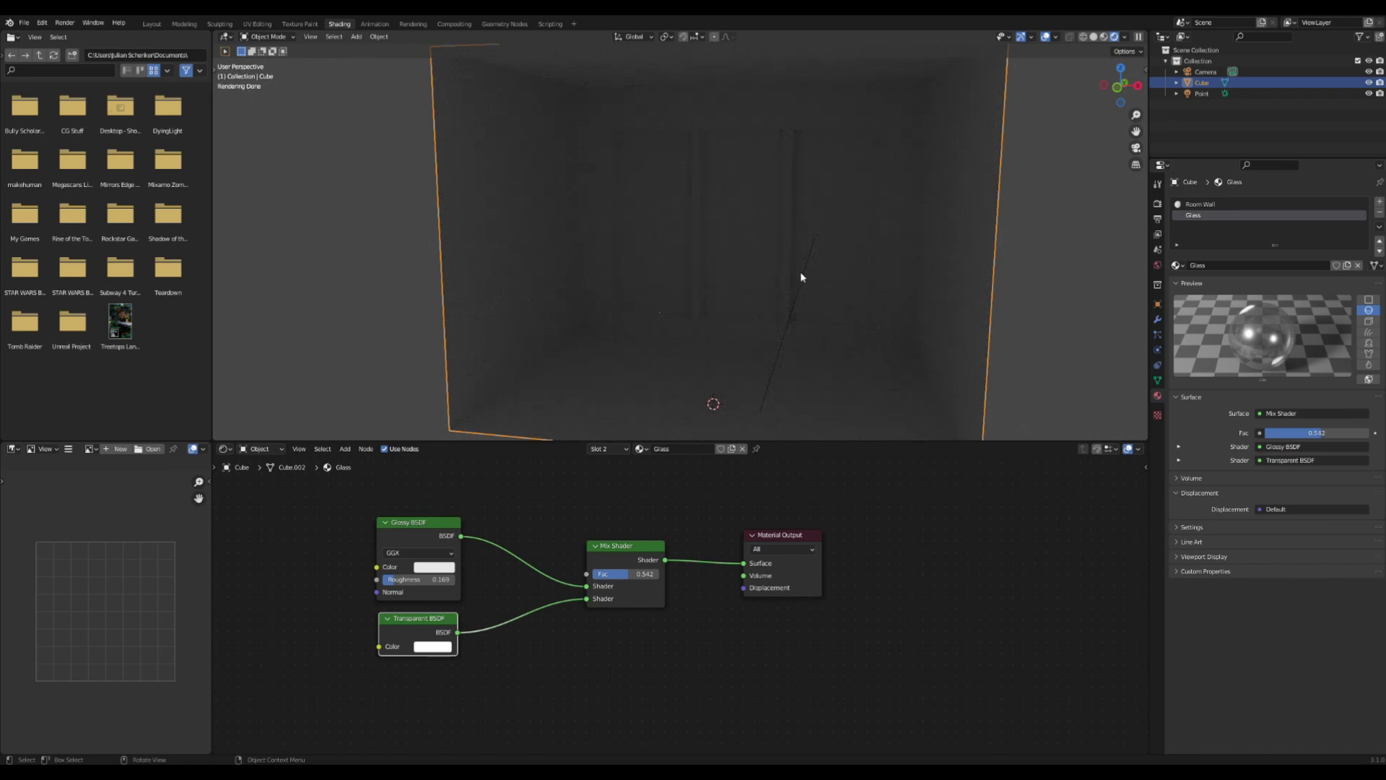
pyautogui.hotkey('ctrl', 'z')
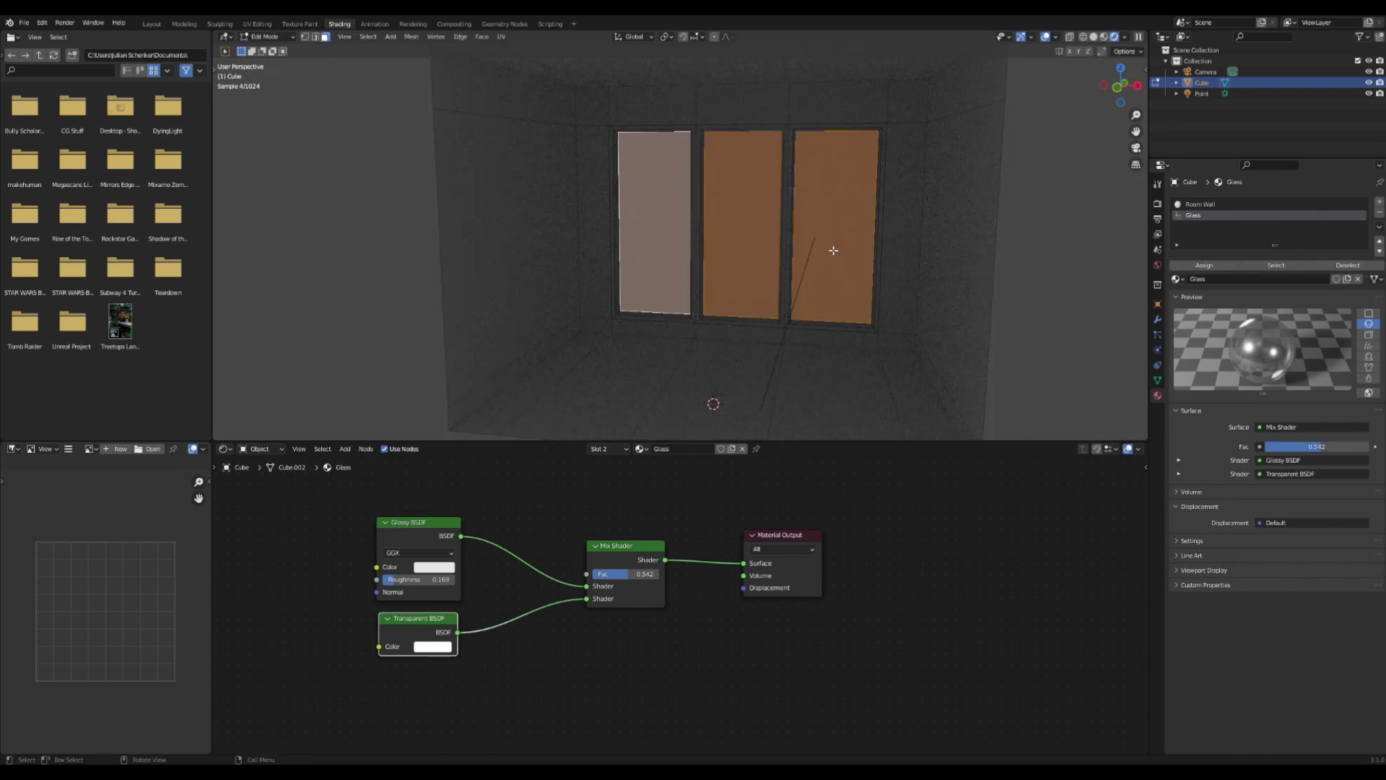
pyautogui.hotkey('ctrl', 'shift', 'z')
pyautogui.scroll(-3, 869, 217)
pyautogui.press('Tab')
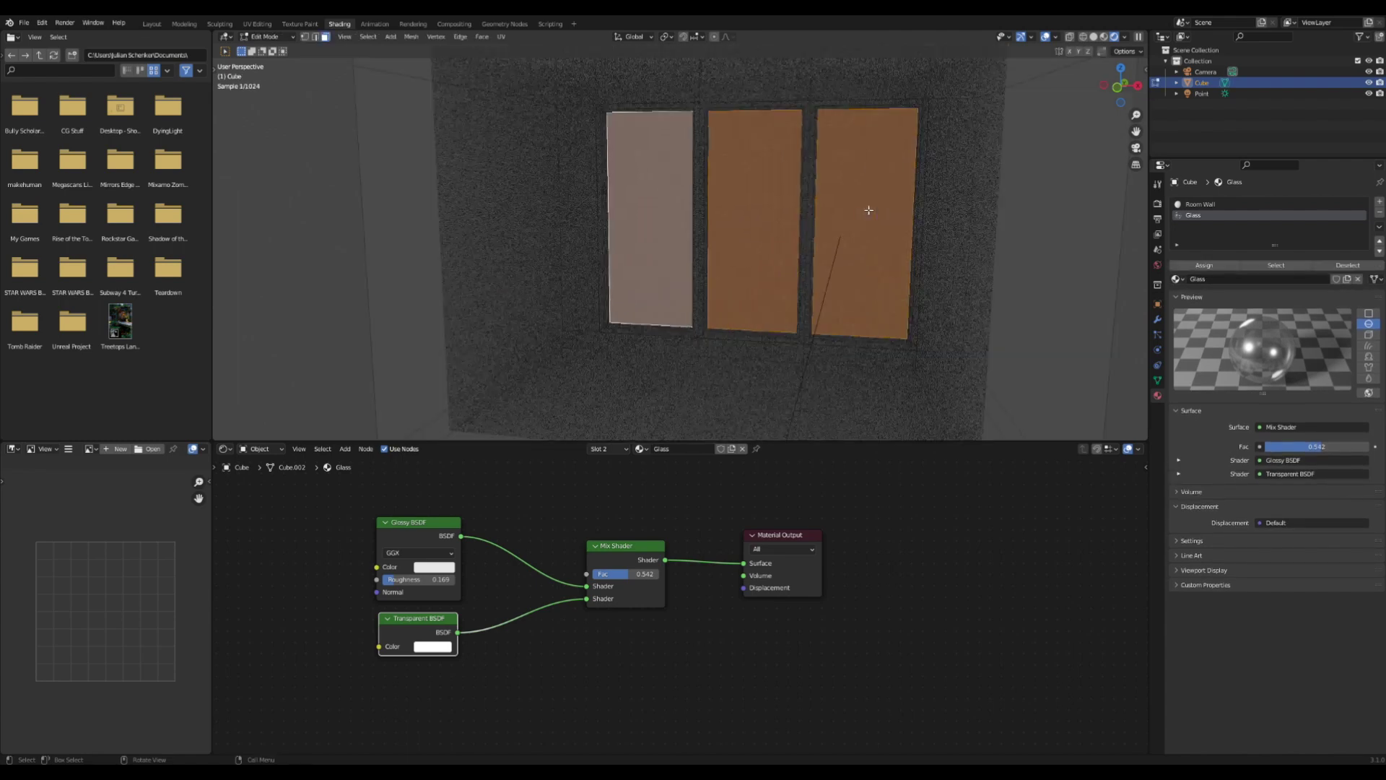
pyautogui.click(835, 248)
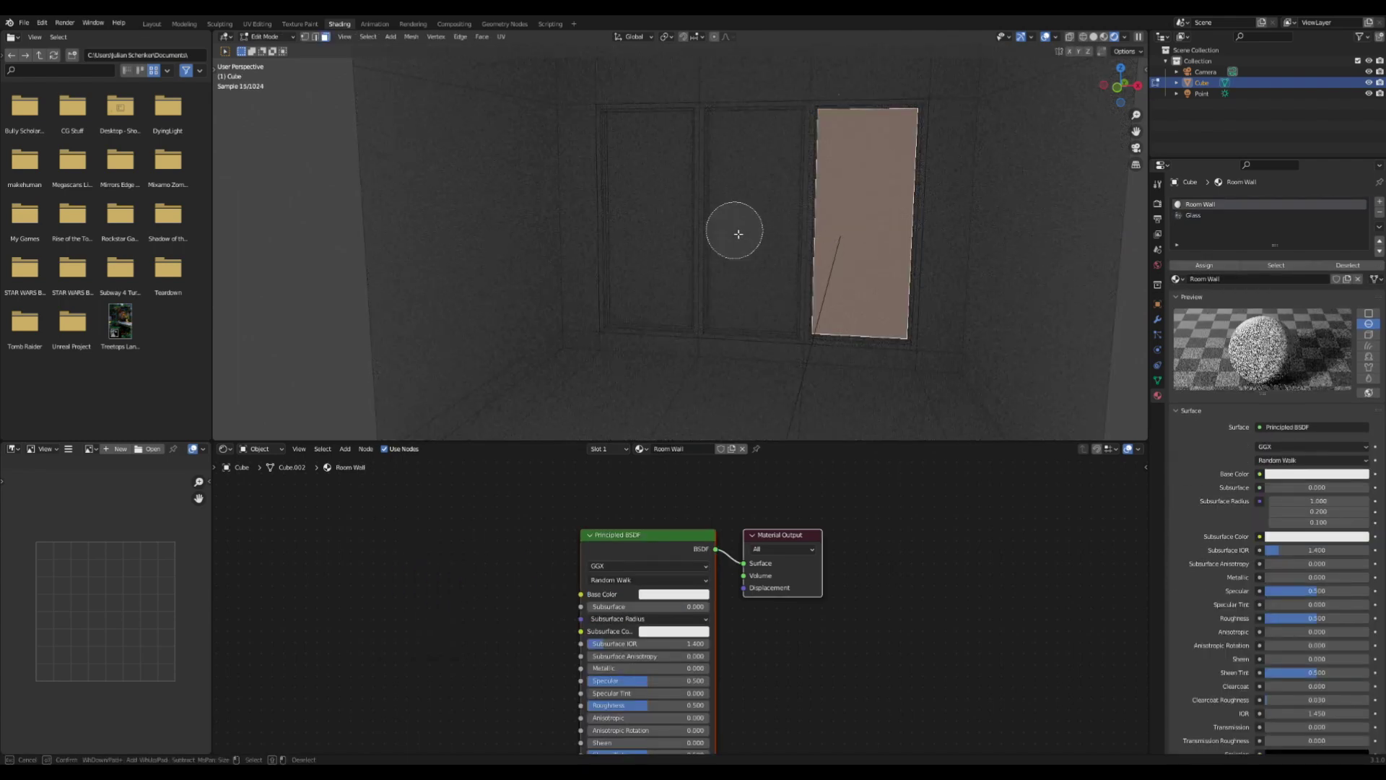
pyautogui.keyDown('shift'); pyautogui.click(736, 235); pyautogui.keyUp('shift')
pyautogui.keyDown('shift'); pyautogui.click(652, 220); pyautogui.keyUp('shift')
pyautogui.moveTo(654, 224); pyautogui.dragTo(680, 207, button='middle')
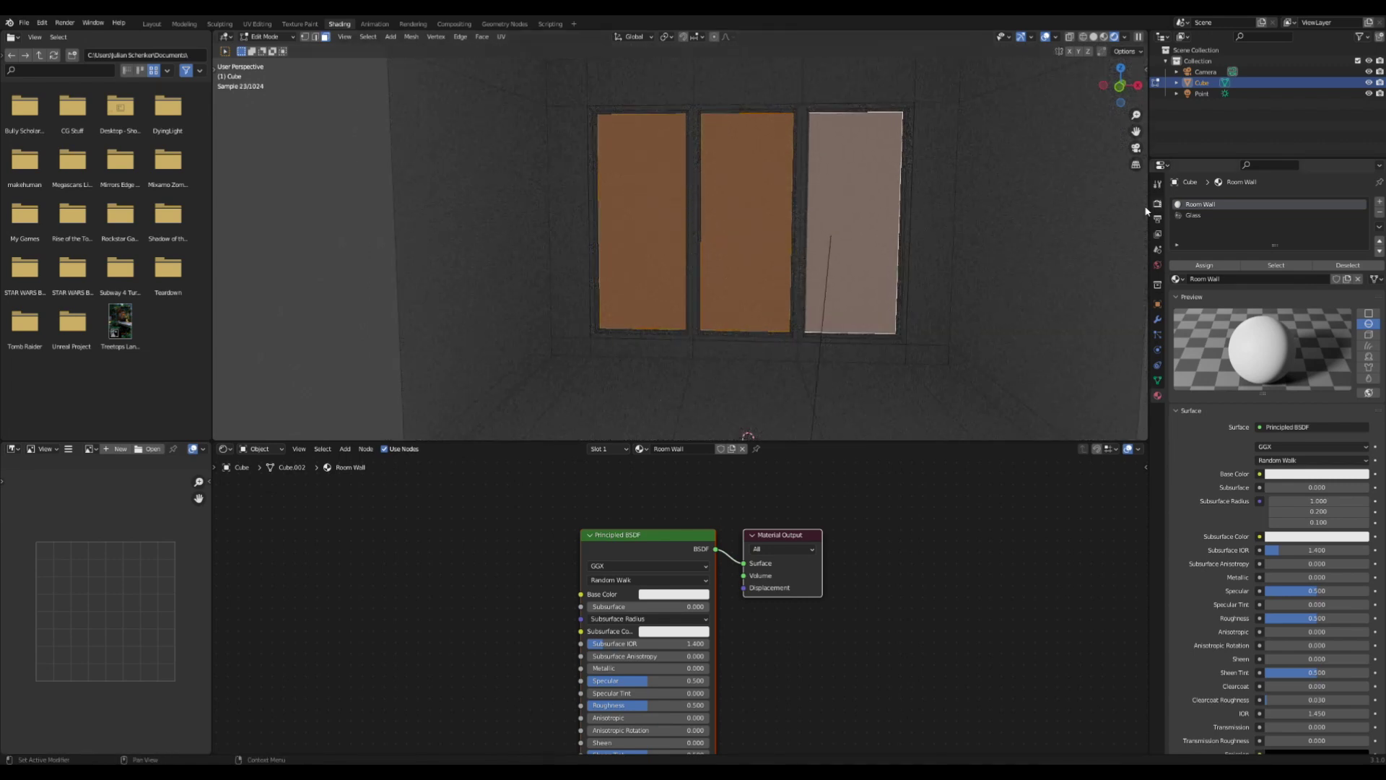
pyautogui.click(1197, 213)
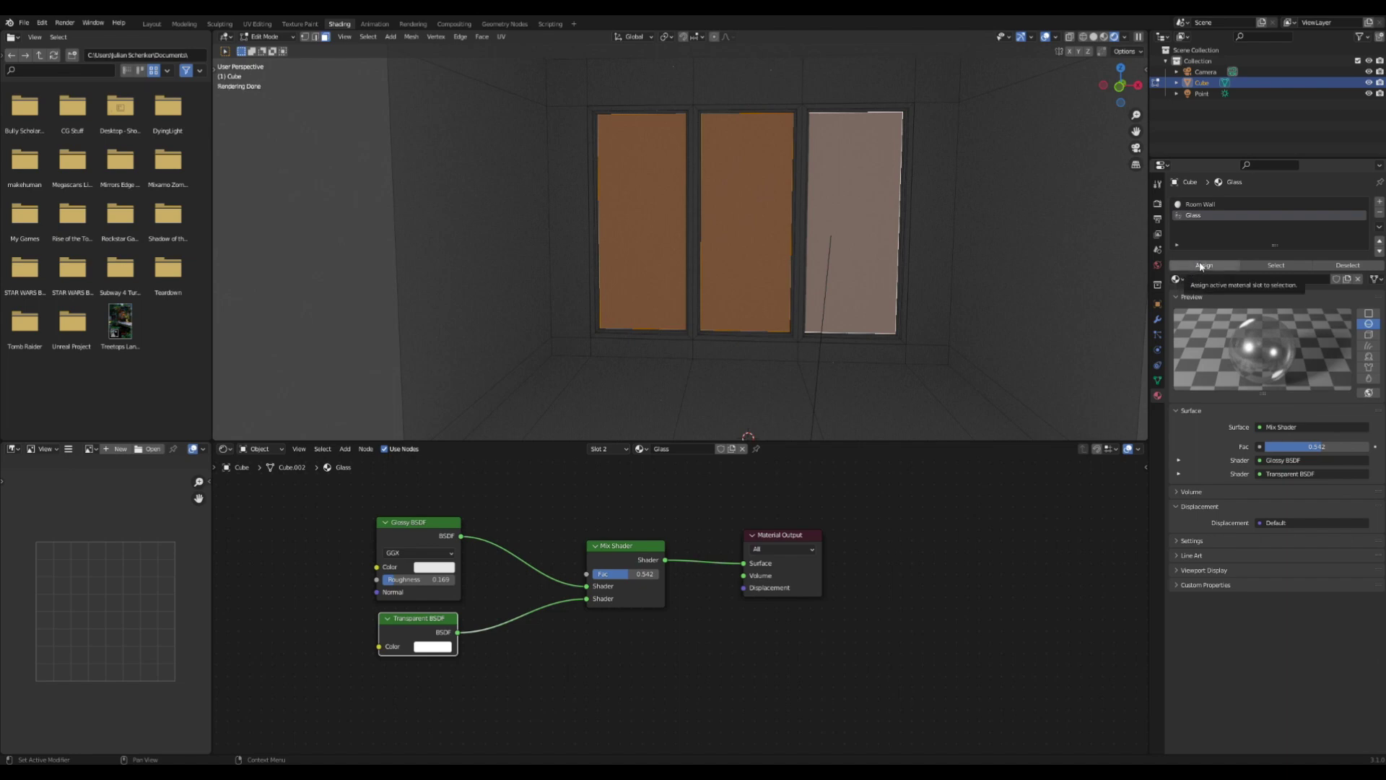
pyautogui.click(1201, 266)
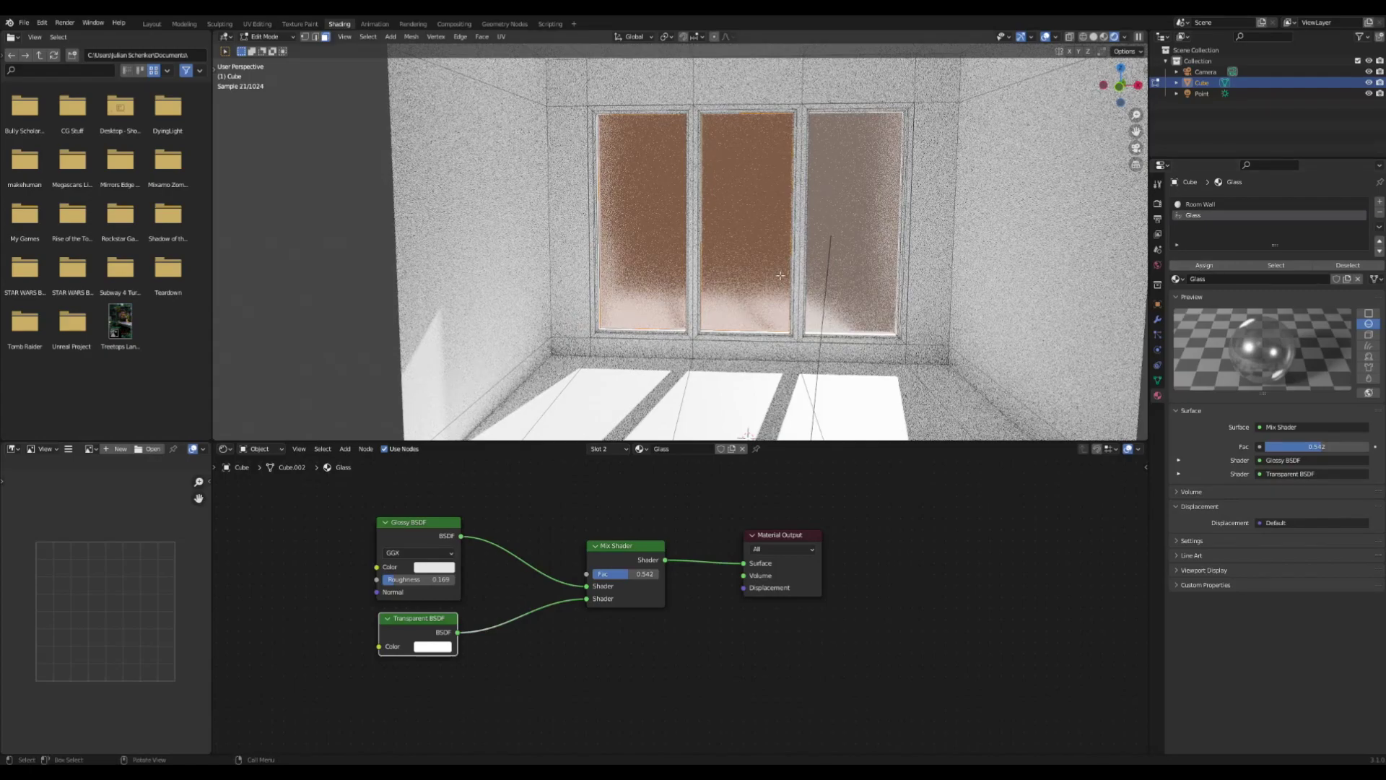
pyautogui.moveTo(783, 279)
pyautogui.mouseDown(button='middle')
pyautogui.moveTo(745, 280)
pyautogui.moveTo(780, 257)
pyautogui.mouseUp(button='middle')
pyautogui.press('Tab')
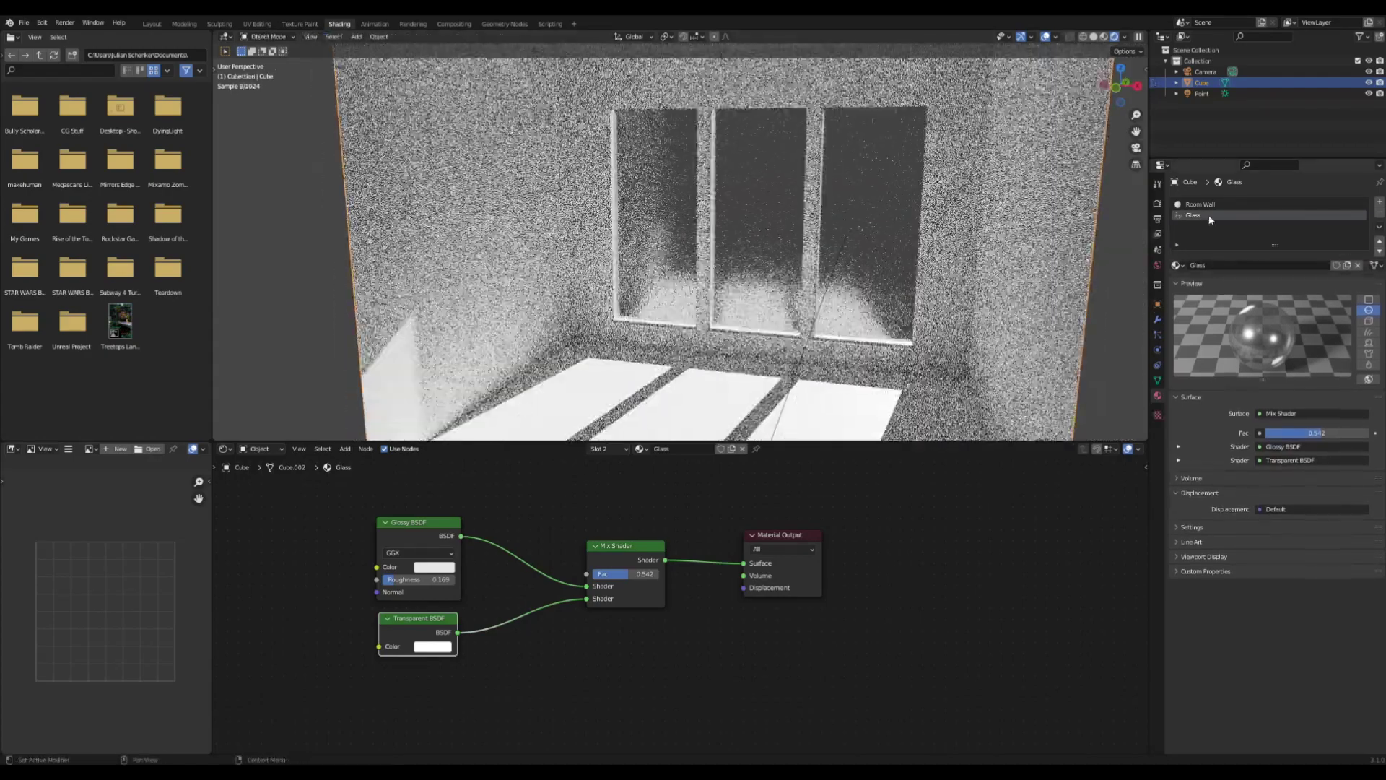
# Examine the rendered glass panes and the sunlight falling through them onto the room's floor and walls
pyautogui.scroll(4, 960, 188)
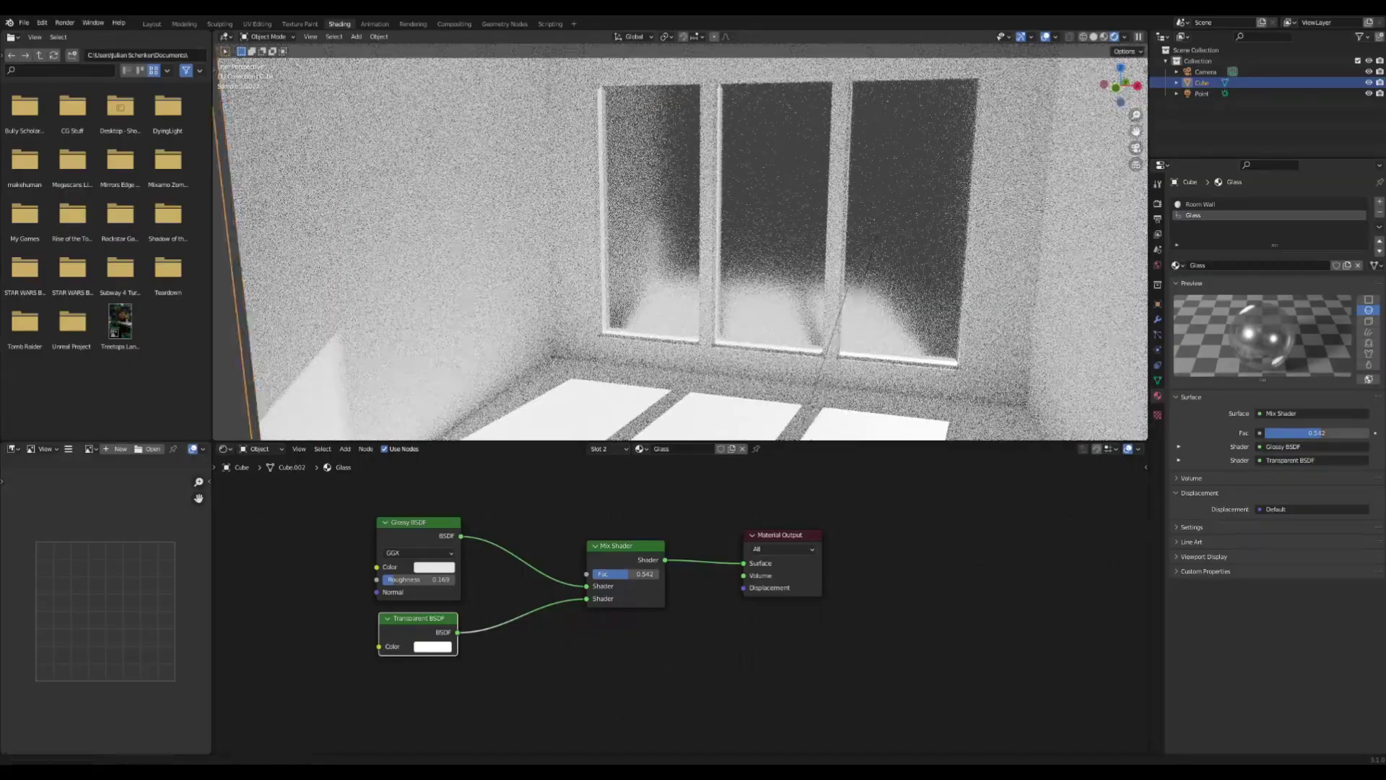
pyautogui.moveTo(835, 223)
pyautogui.mouseDown(button='middle')
pyautogui.moveTo(823, 217)
pyautogui.moveTo(835, 249)
pyautogui.mouseUp(button='middle')
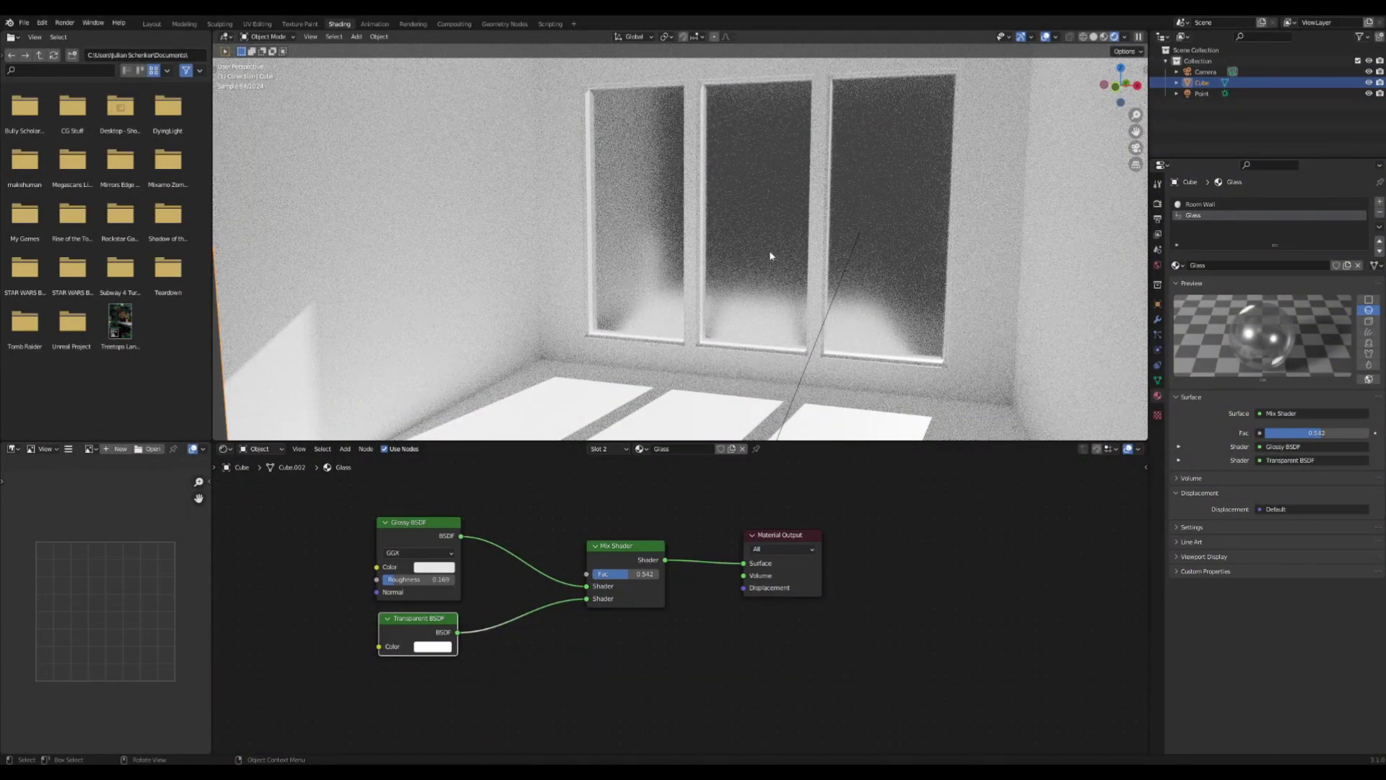
pyautogui.scroll(-2, 768, 250)
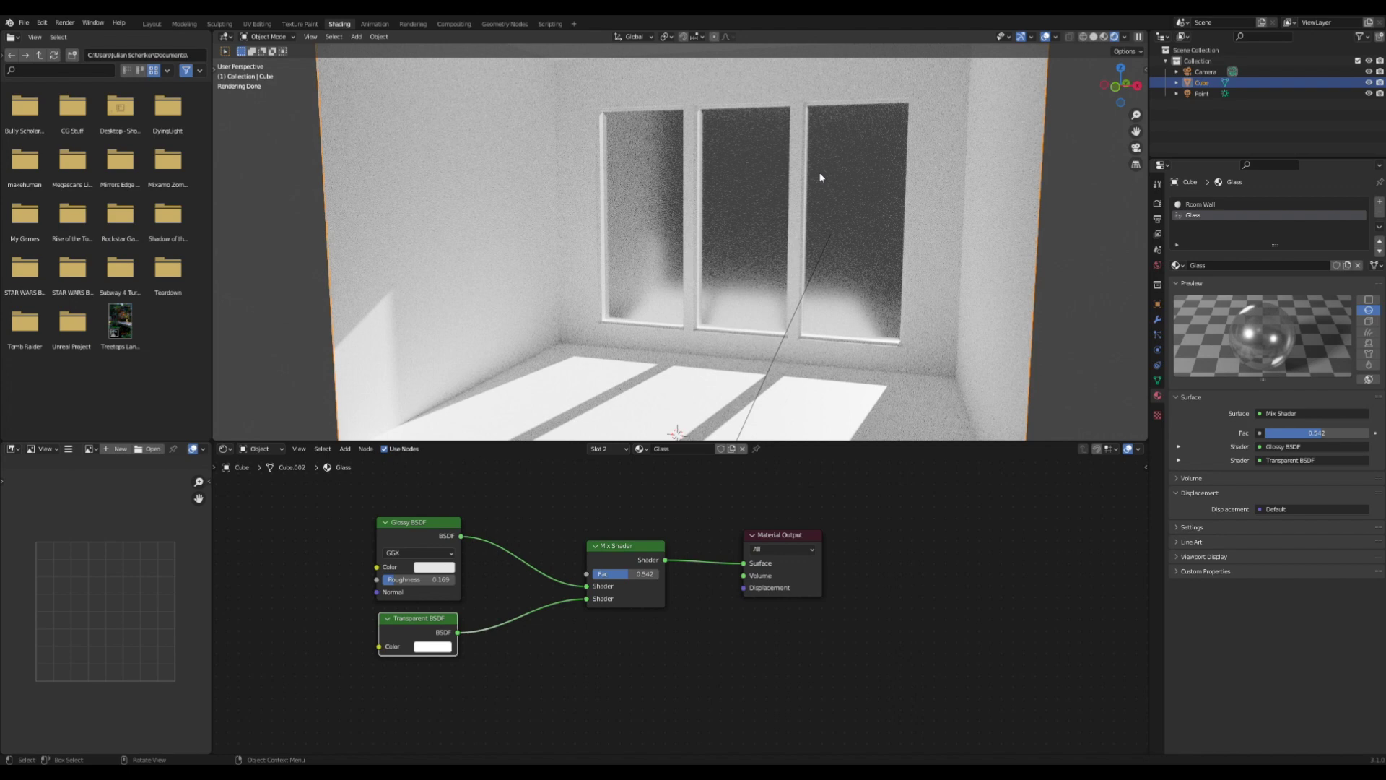
pyautogui.scroll(-2, 808, 171)
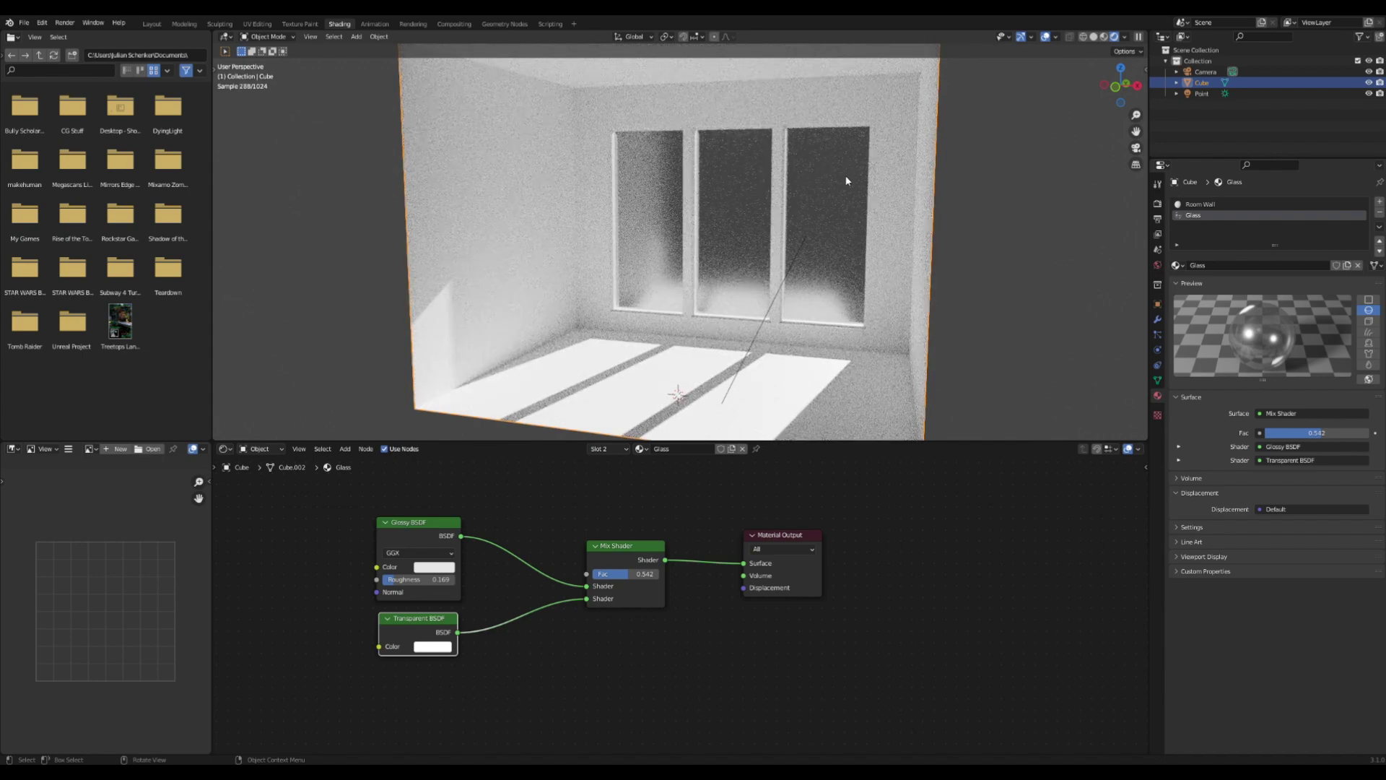
pyautogui.moveTo(843, 177)
pyautogui.mouseDown(button='middle')
pyautogui.moveTo(838, 191)
pyautogui.moveTo(841, 176)
pyautogui.mouseUp(button='middle')
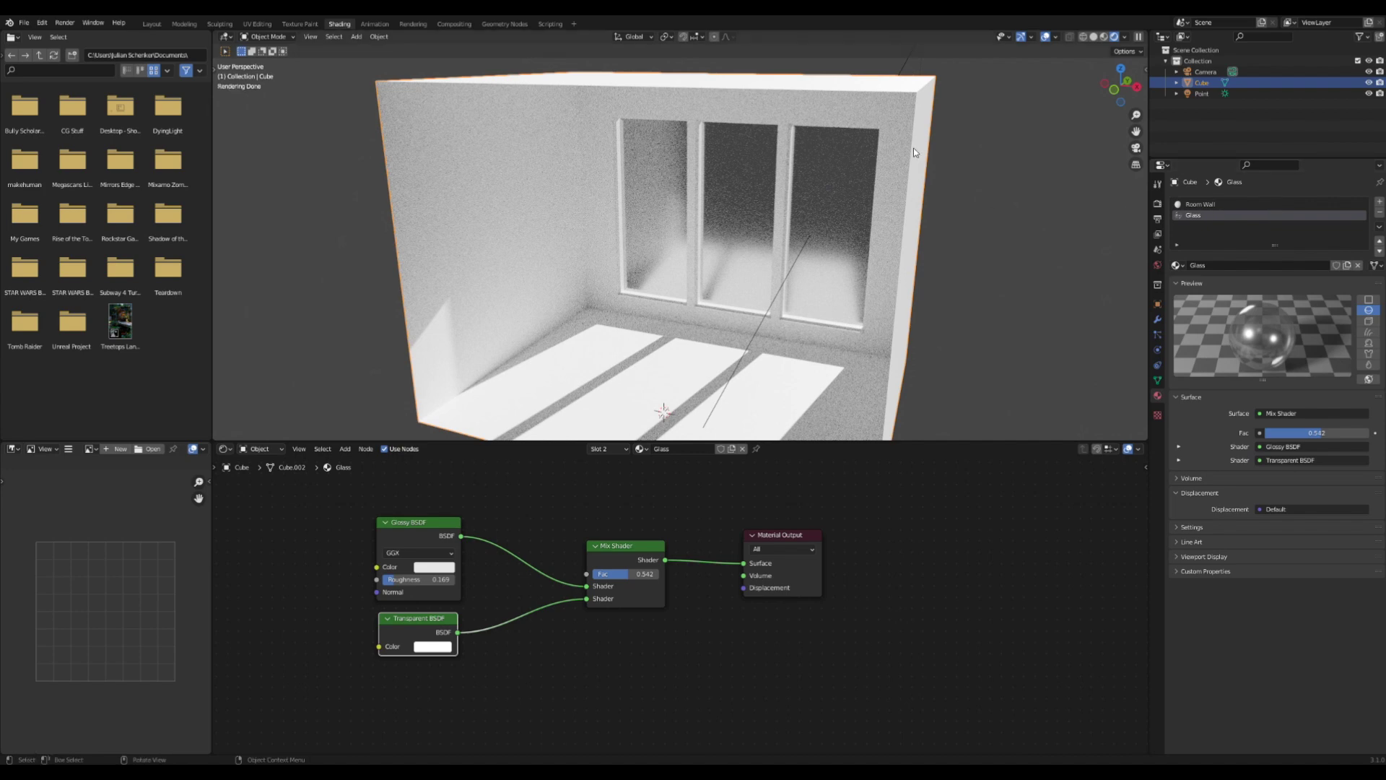
pyautogui.scroll(-2, 851, 192)
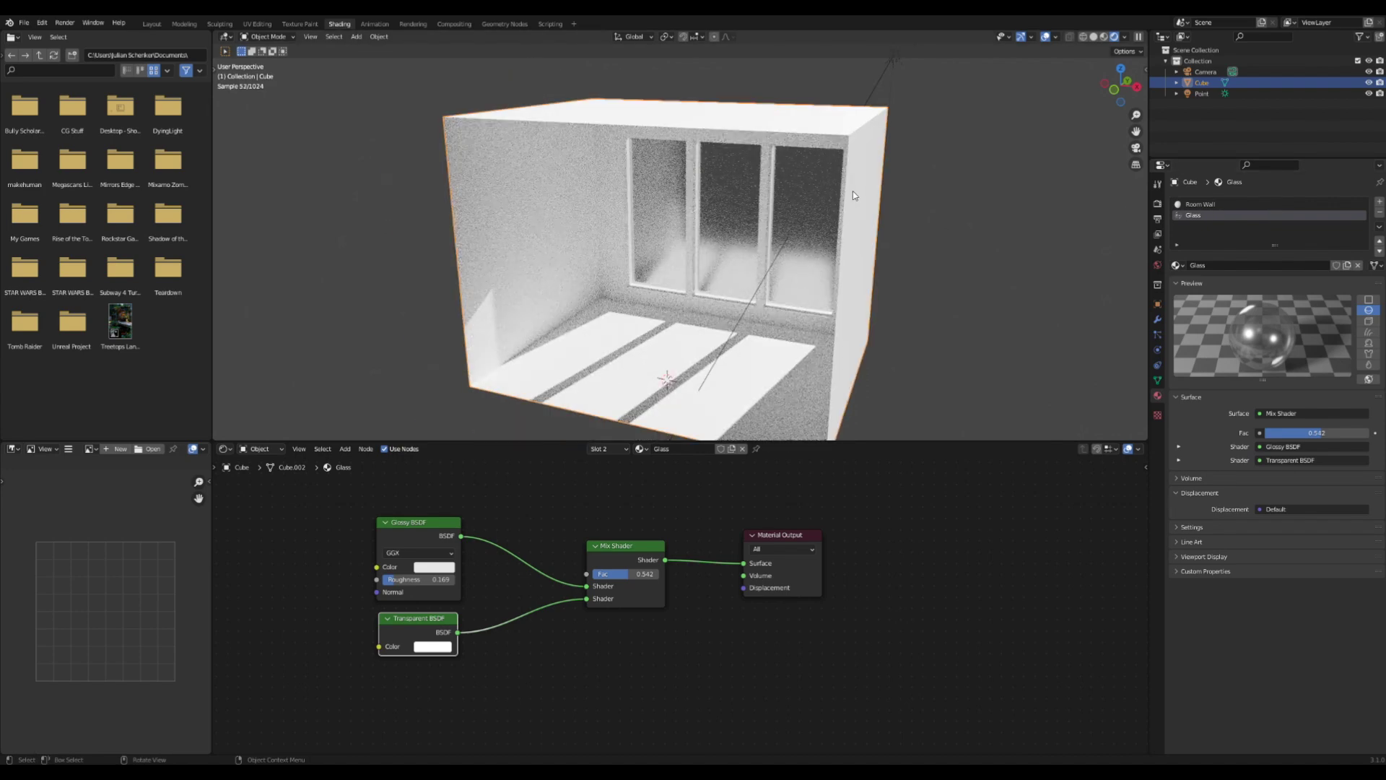